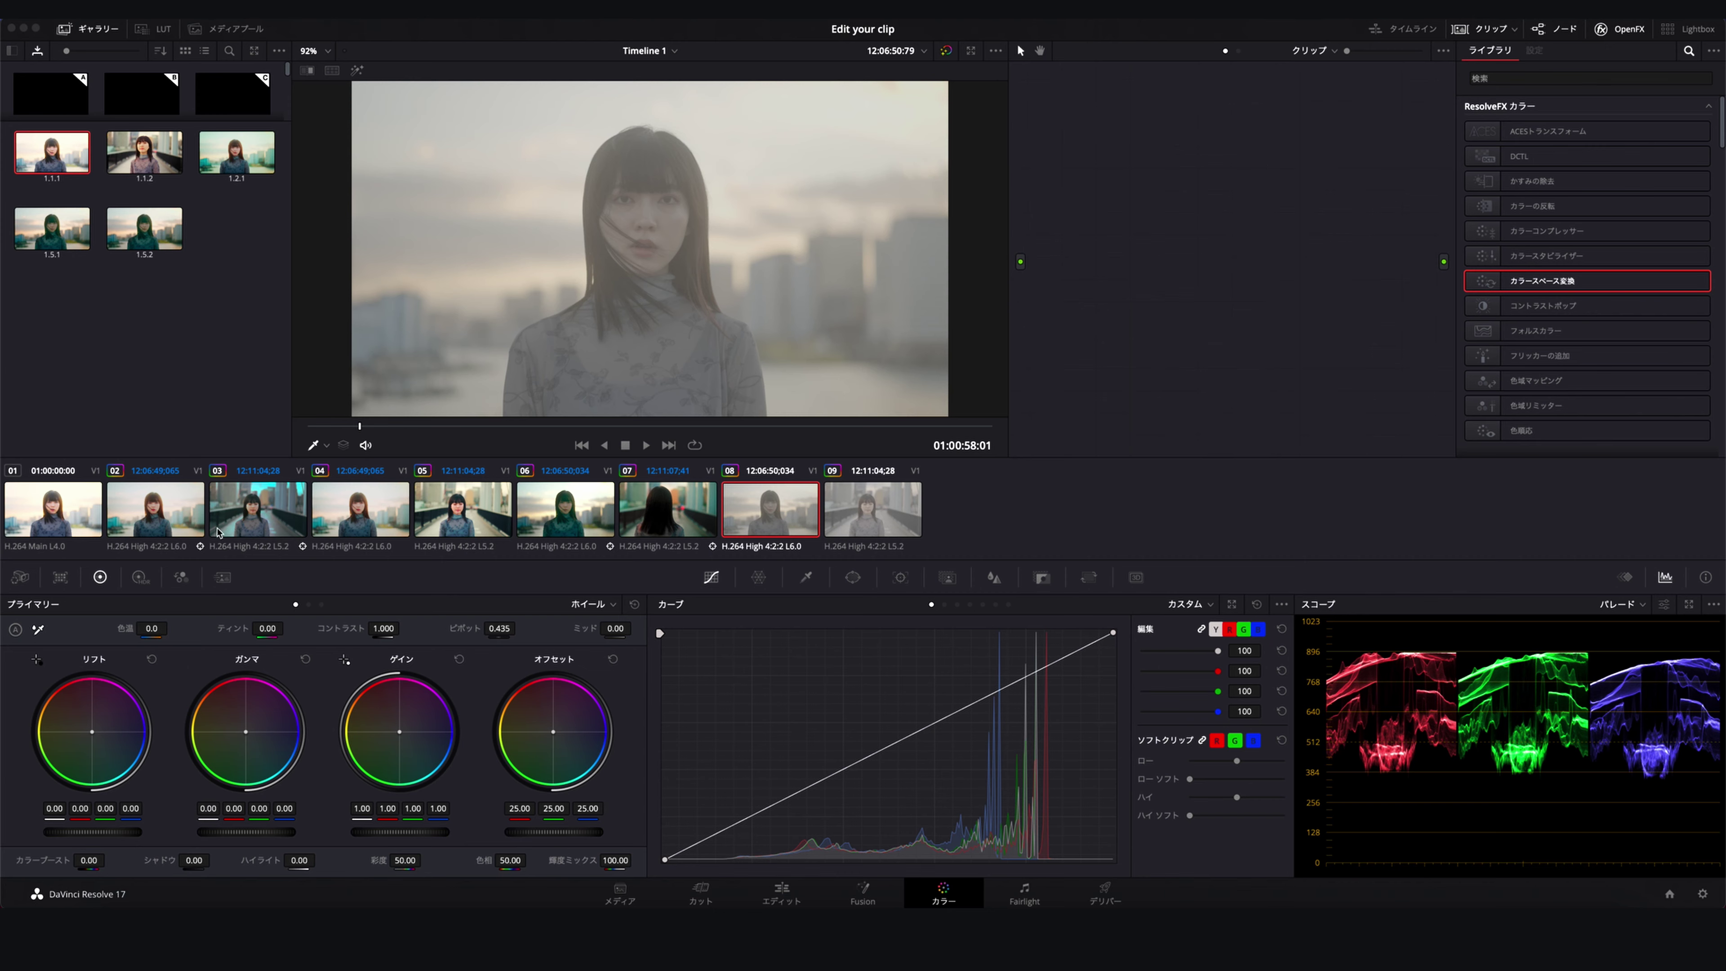
Show clip 01's finished warm waterfront grade and its single node in the viewer
click(50, 518)
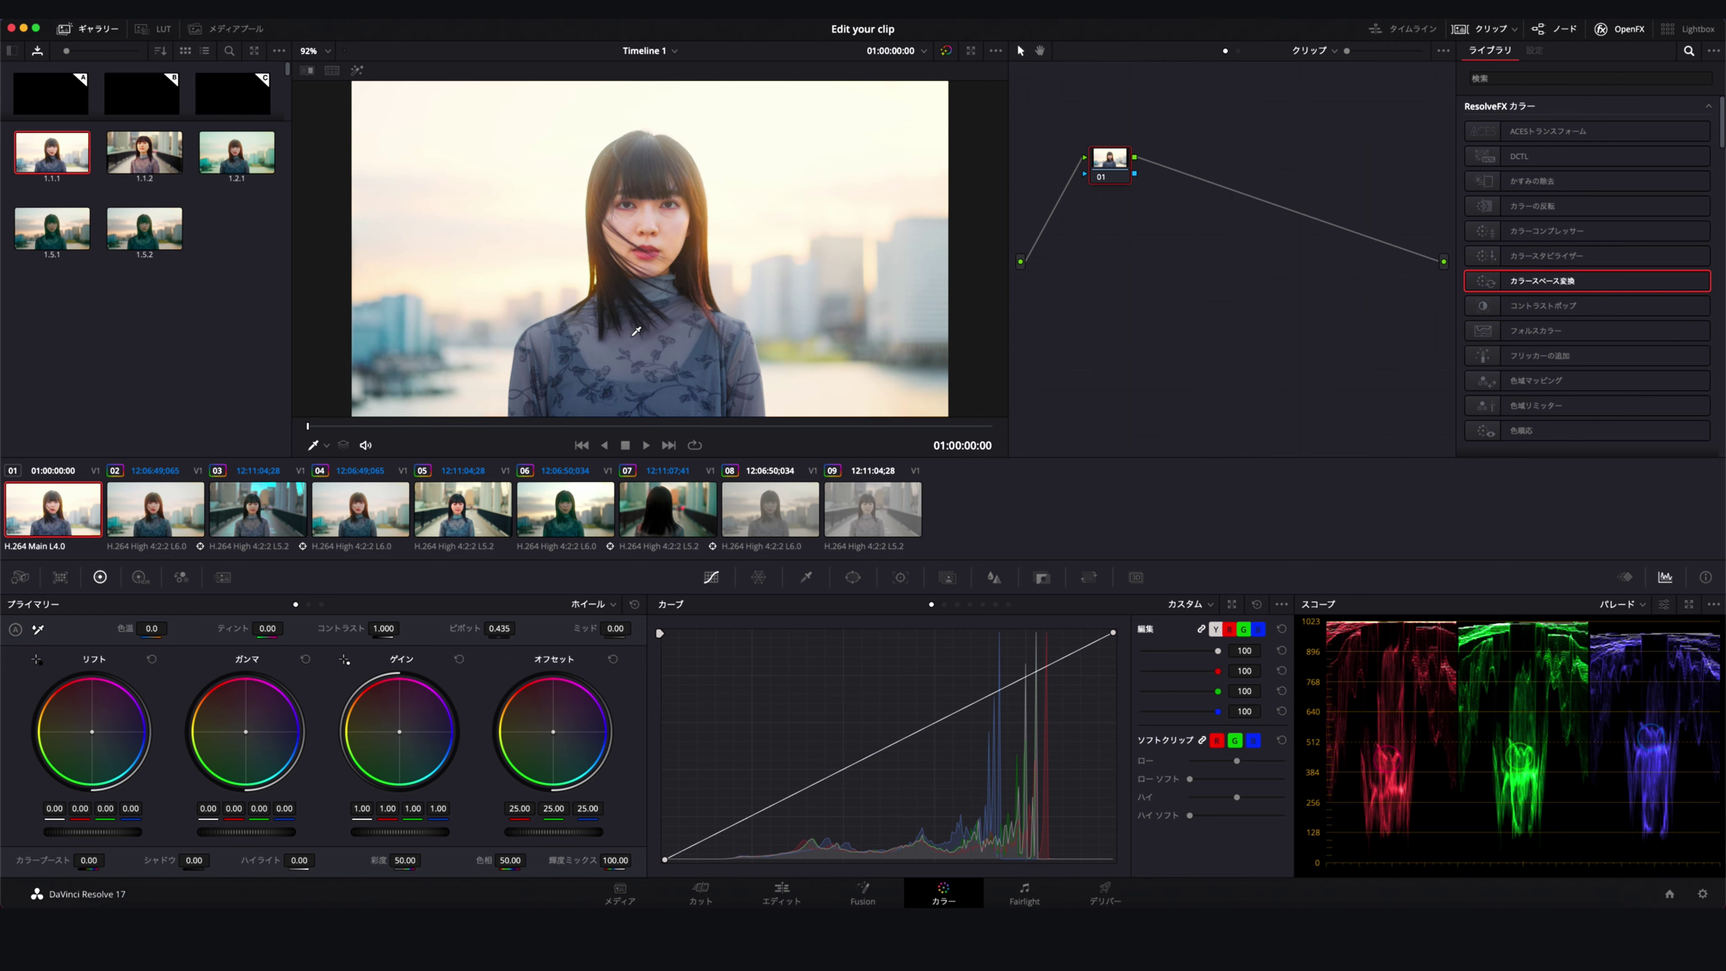
scroll(636, 332, down, 4)
scroll(631, 326, up, 4)
Float the scopes (parade, waveform, vectorscope, CIE) in their own window, positioned higher on screen
click(1689, 604)
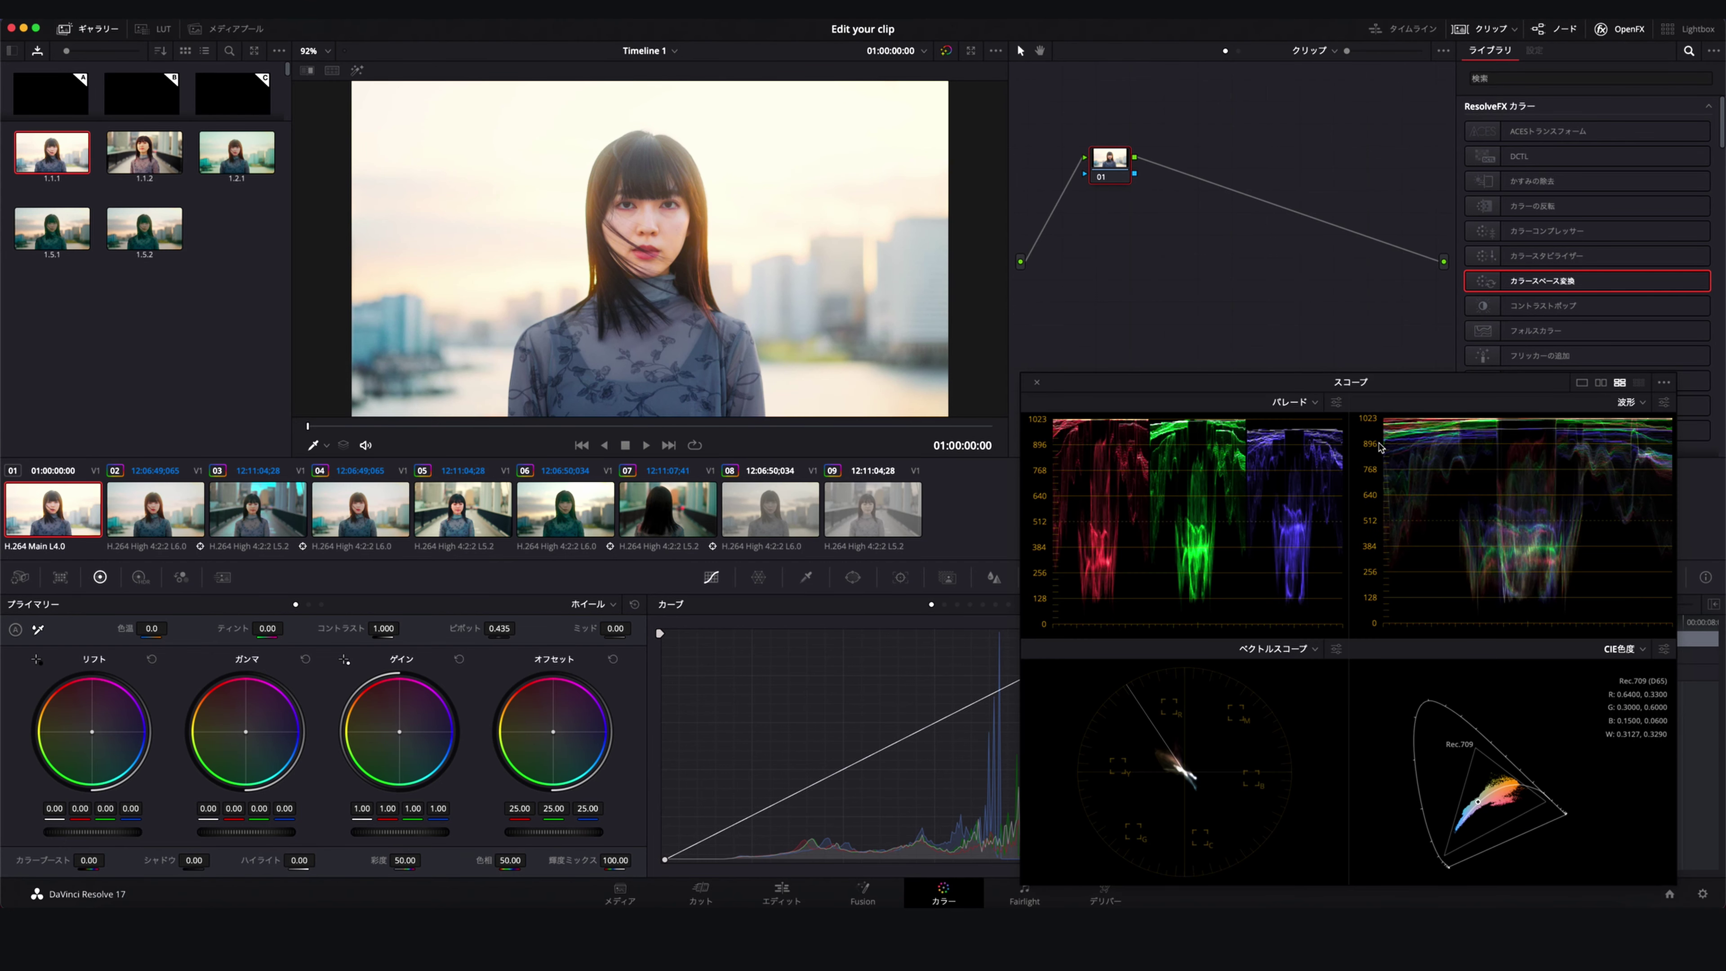
drag(1366, 388, 1375, 303)
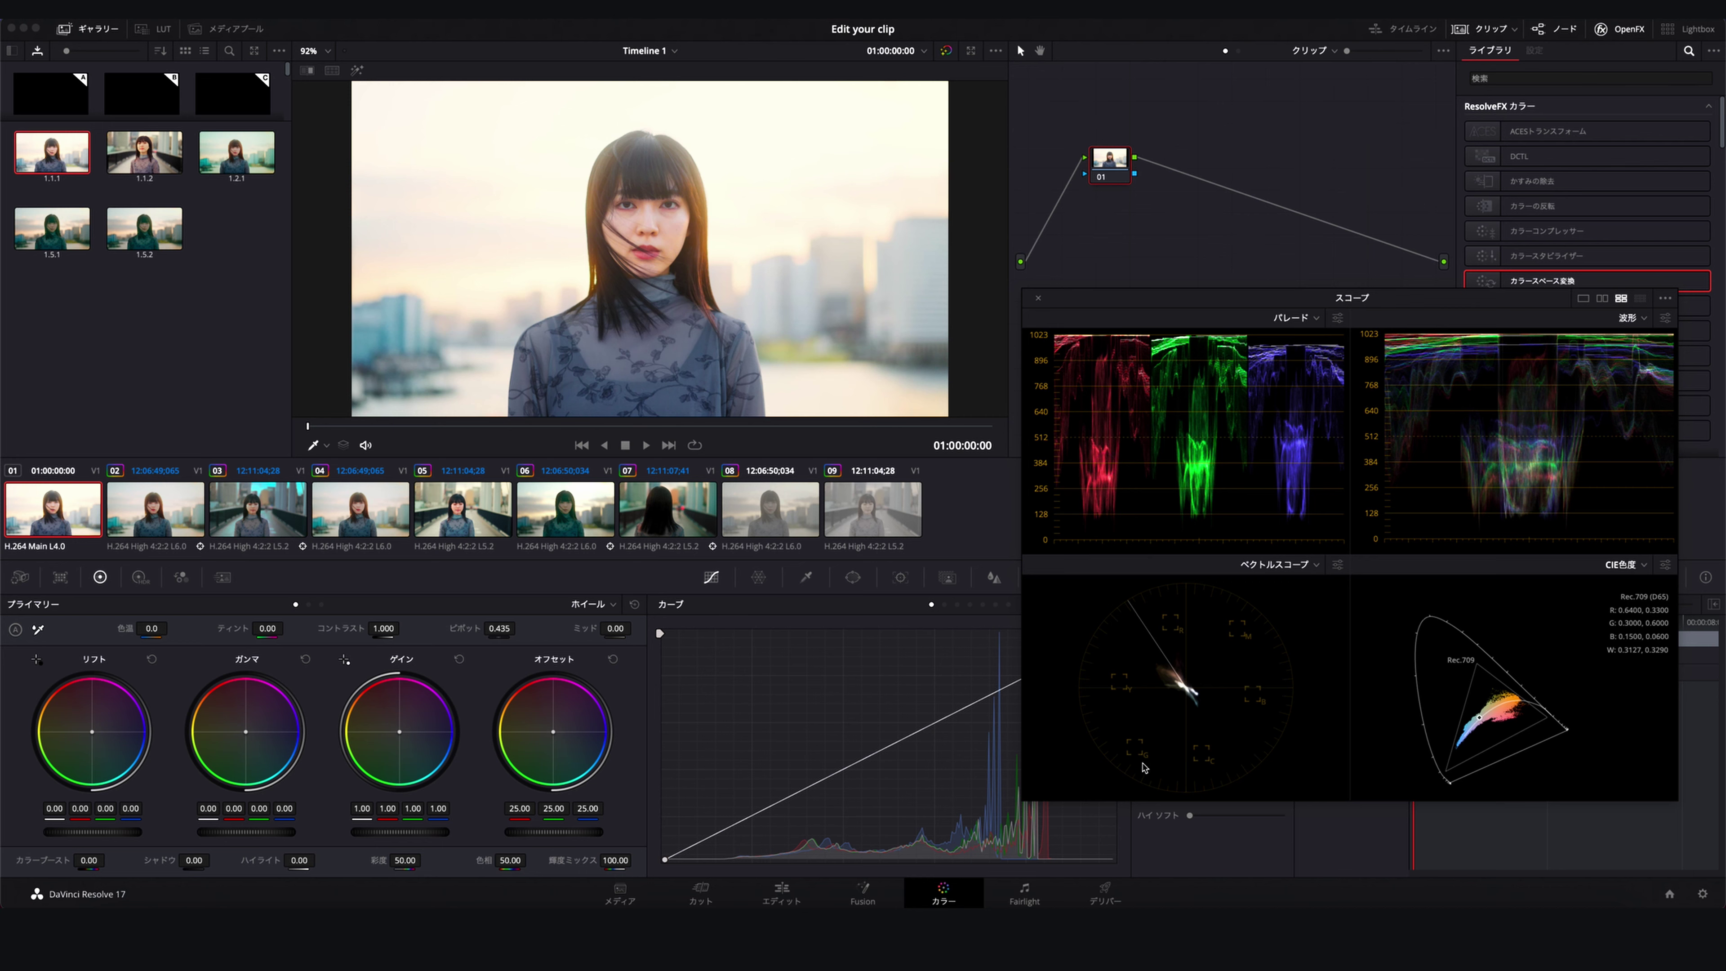
drag(1214, 316, 1237, 363)
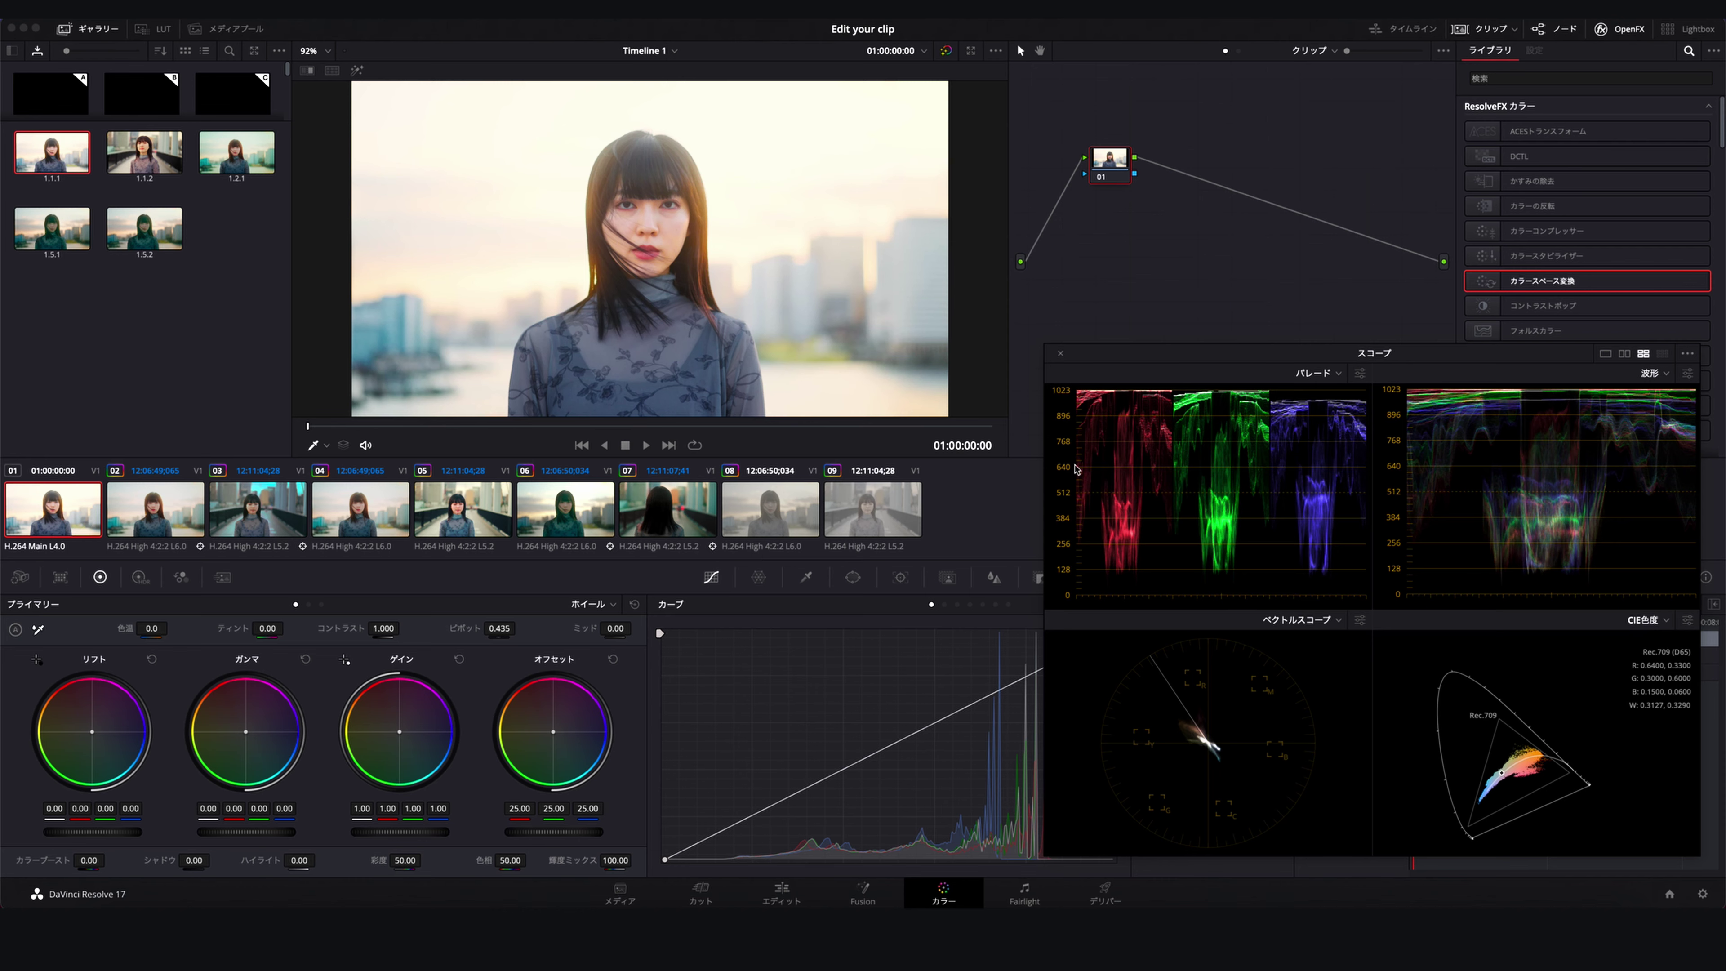
Load clip 06 to view its multi-node grade
click(360, 427)
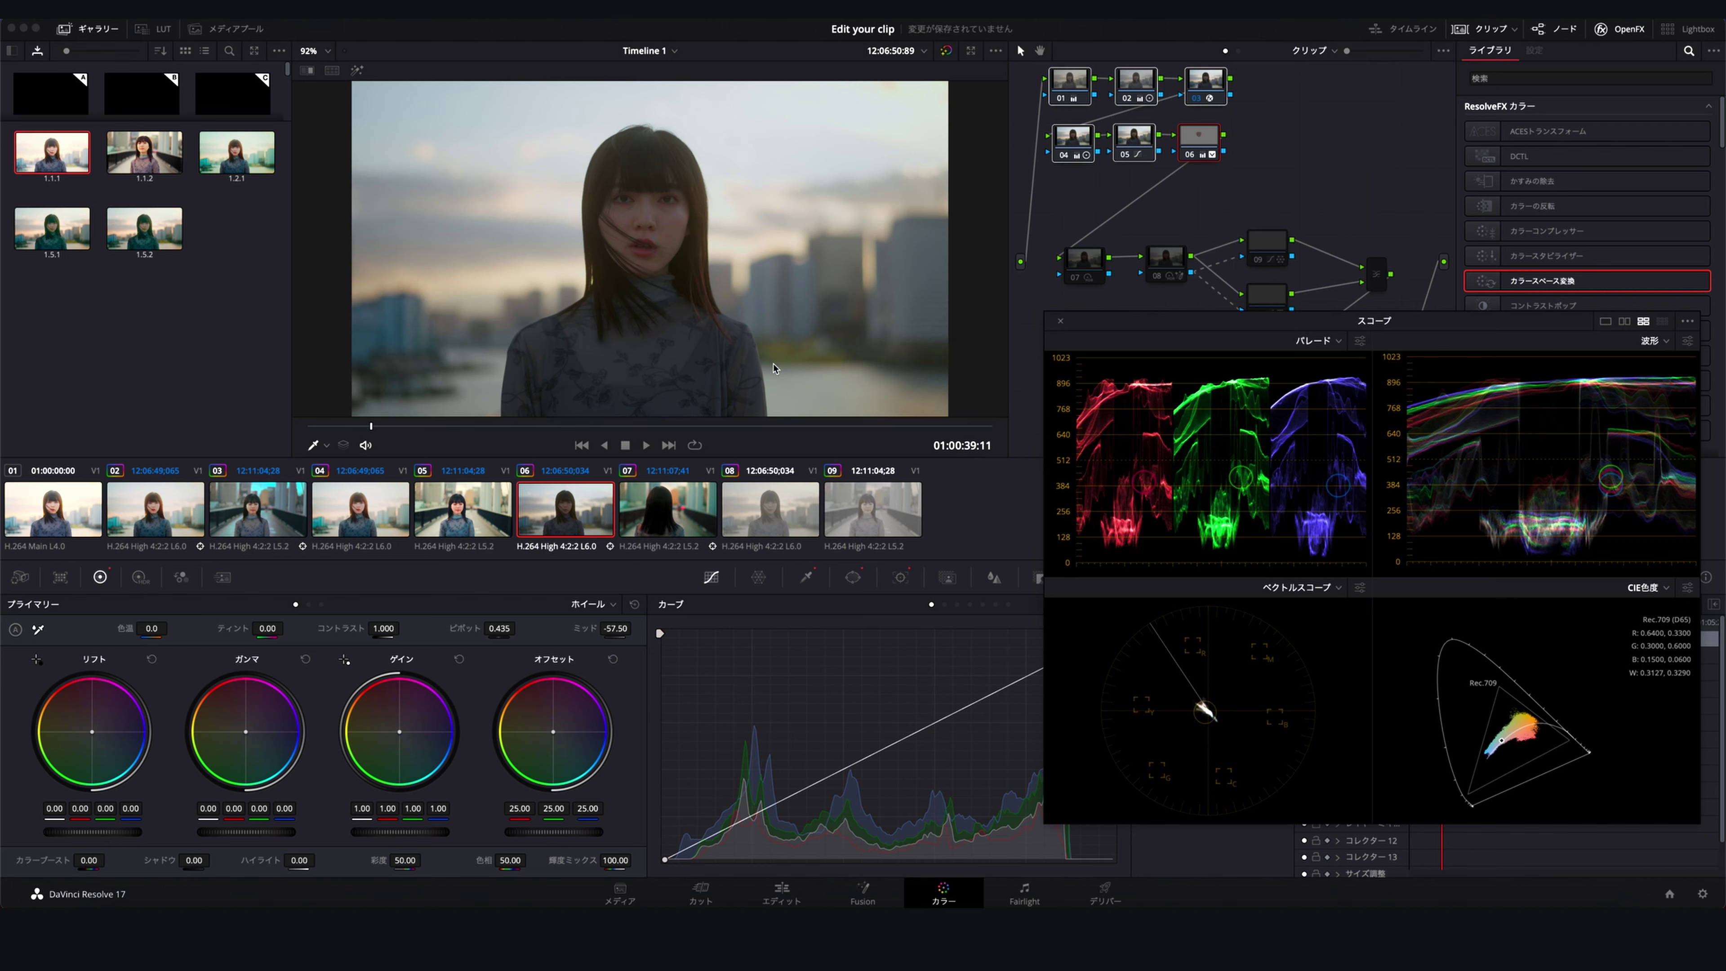
Scroll through the clip strip to reach the ungraded log clip 08
scroll(766, 366, down, 2)
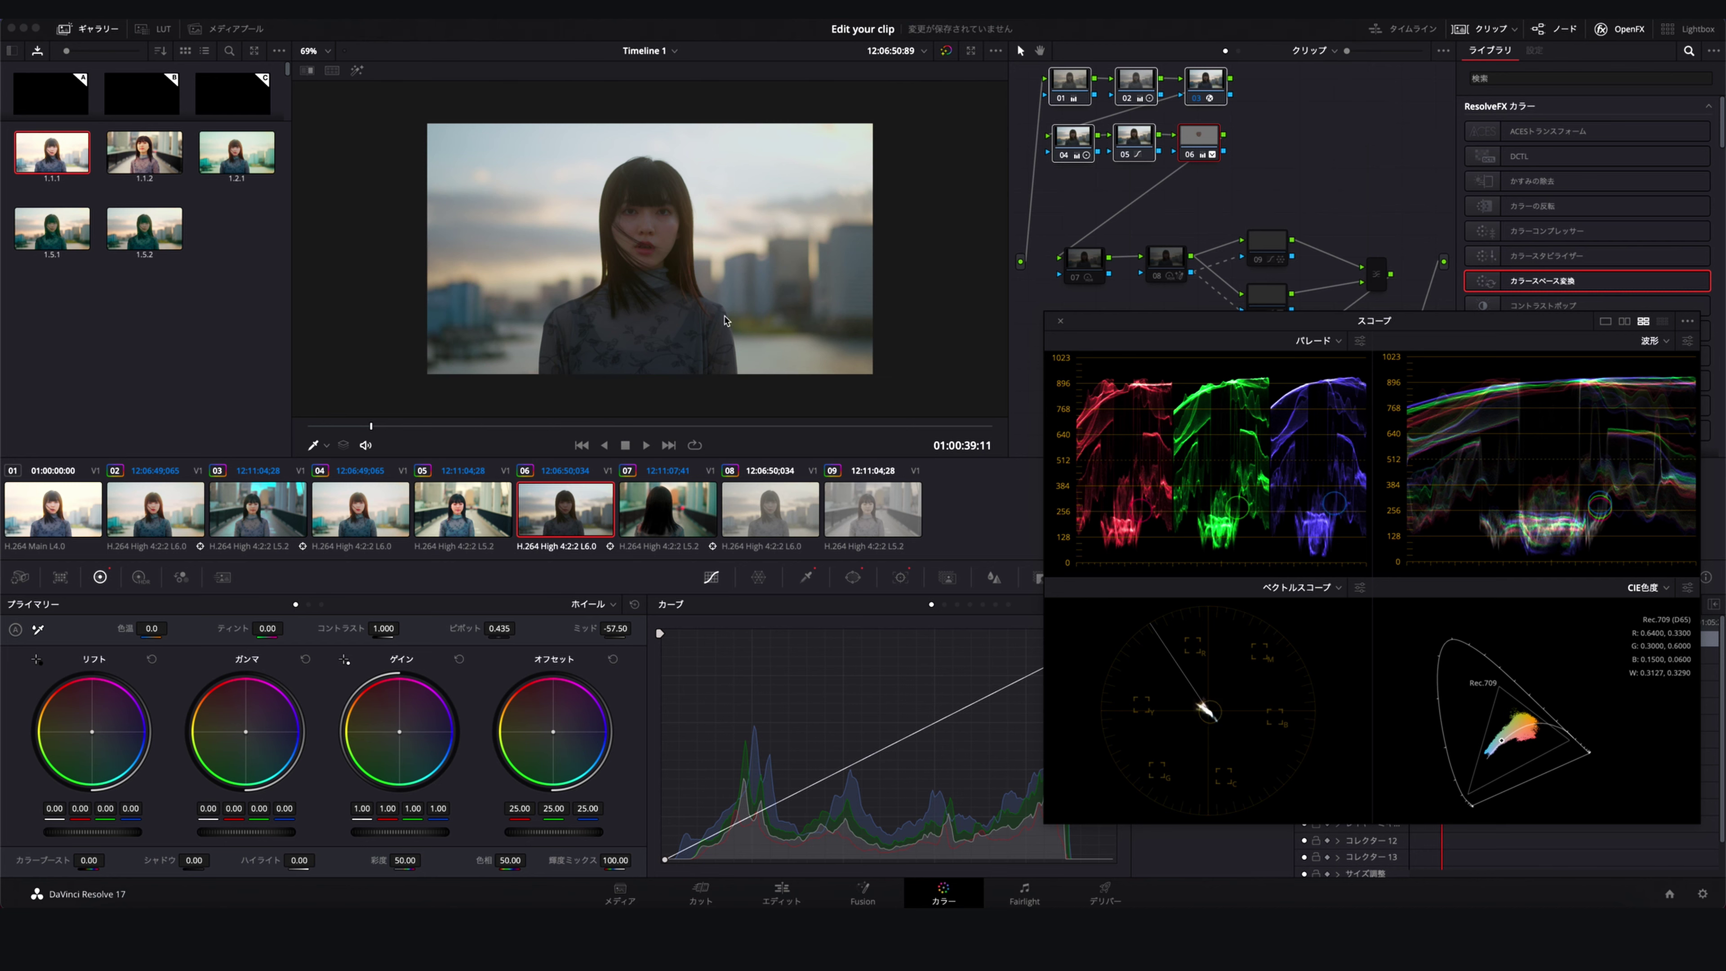
scroll(726, 320, up, 2)
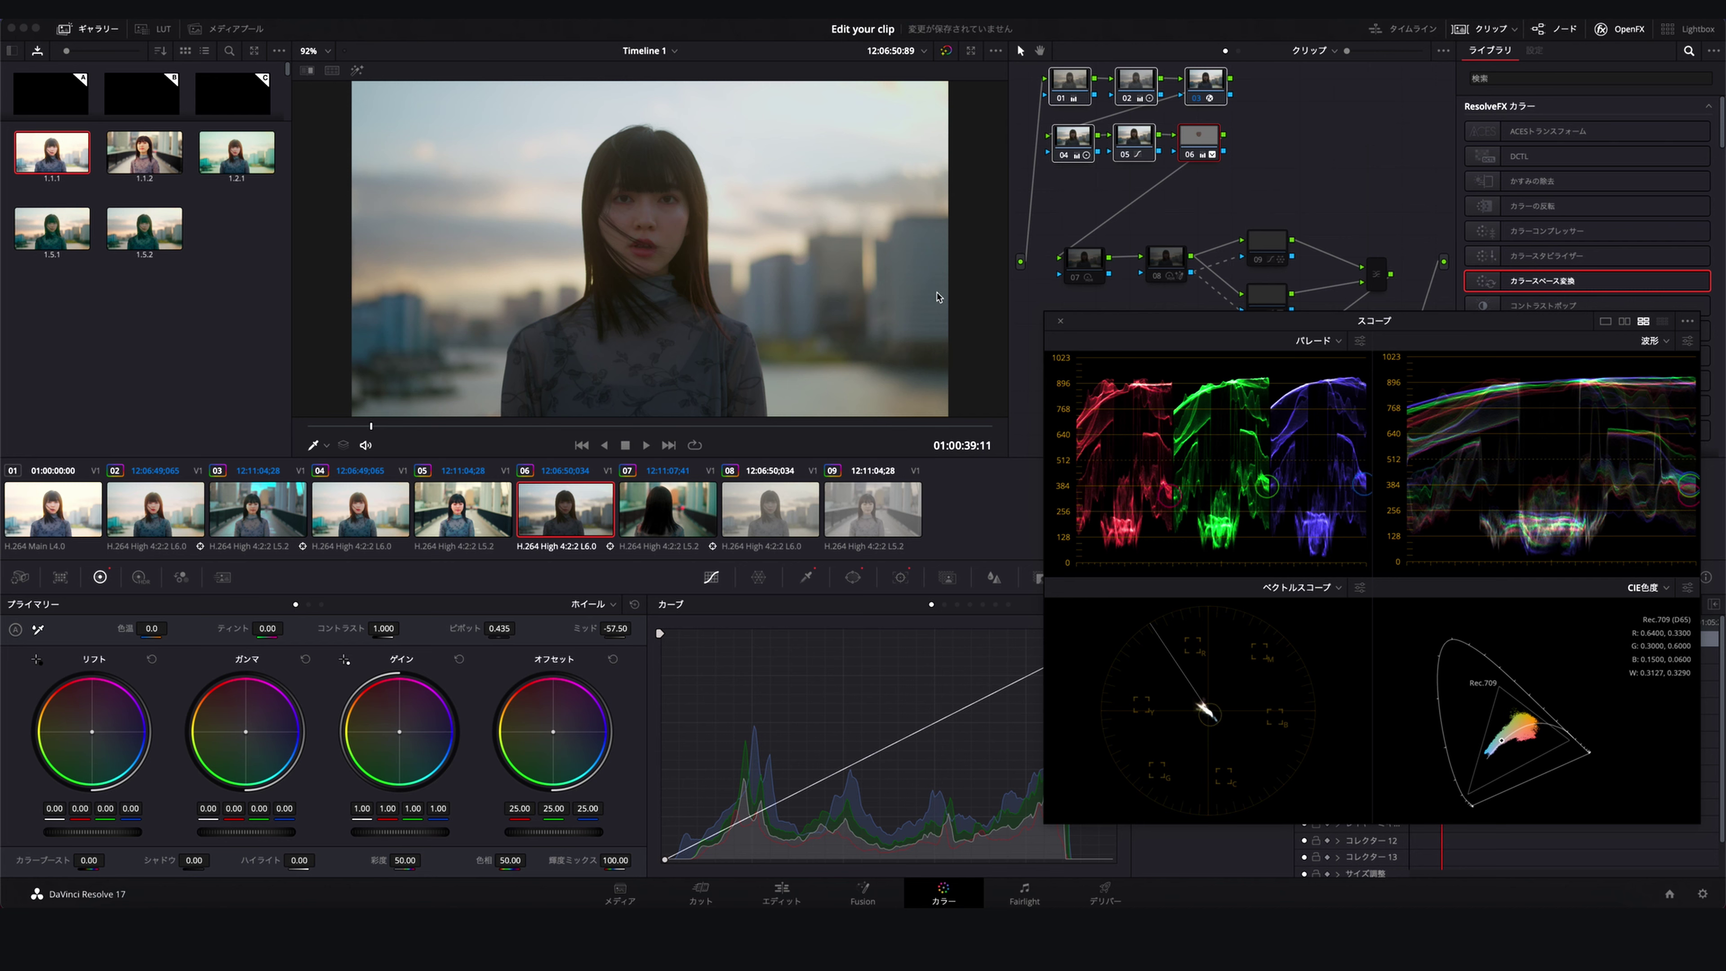
scroll(923, 272, up, 1)
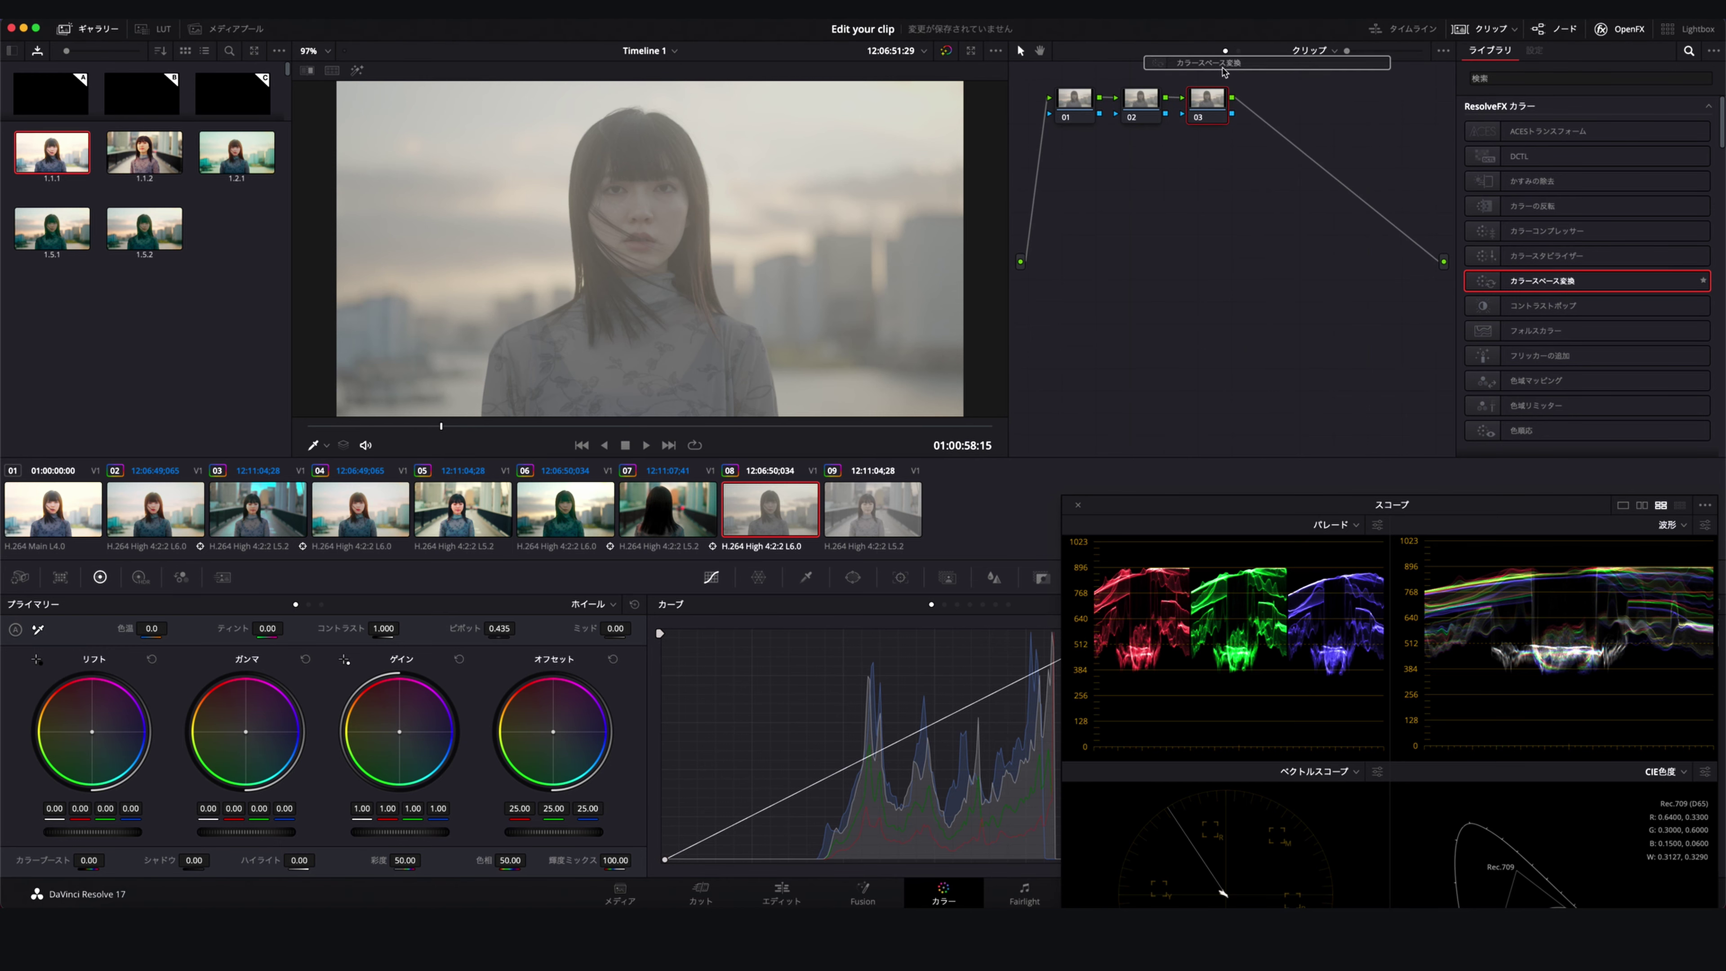
Apply Color Space Transform to node 03 with input Sony S-Gamut3.Cine and S-Log3 gamma
drag(1555, 281, 1207, 103)
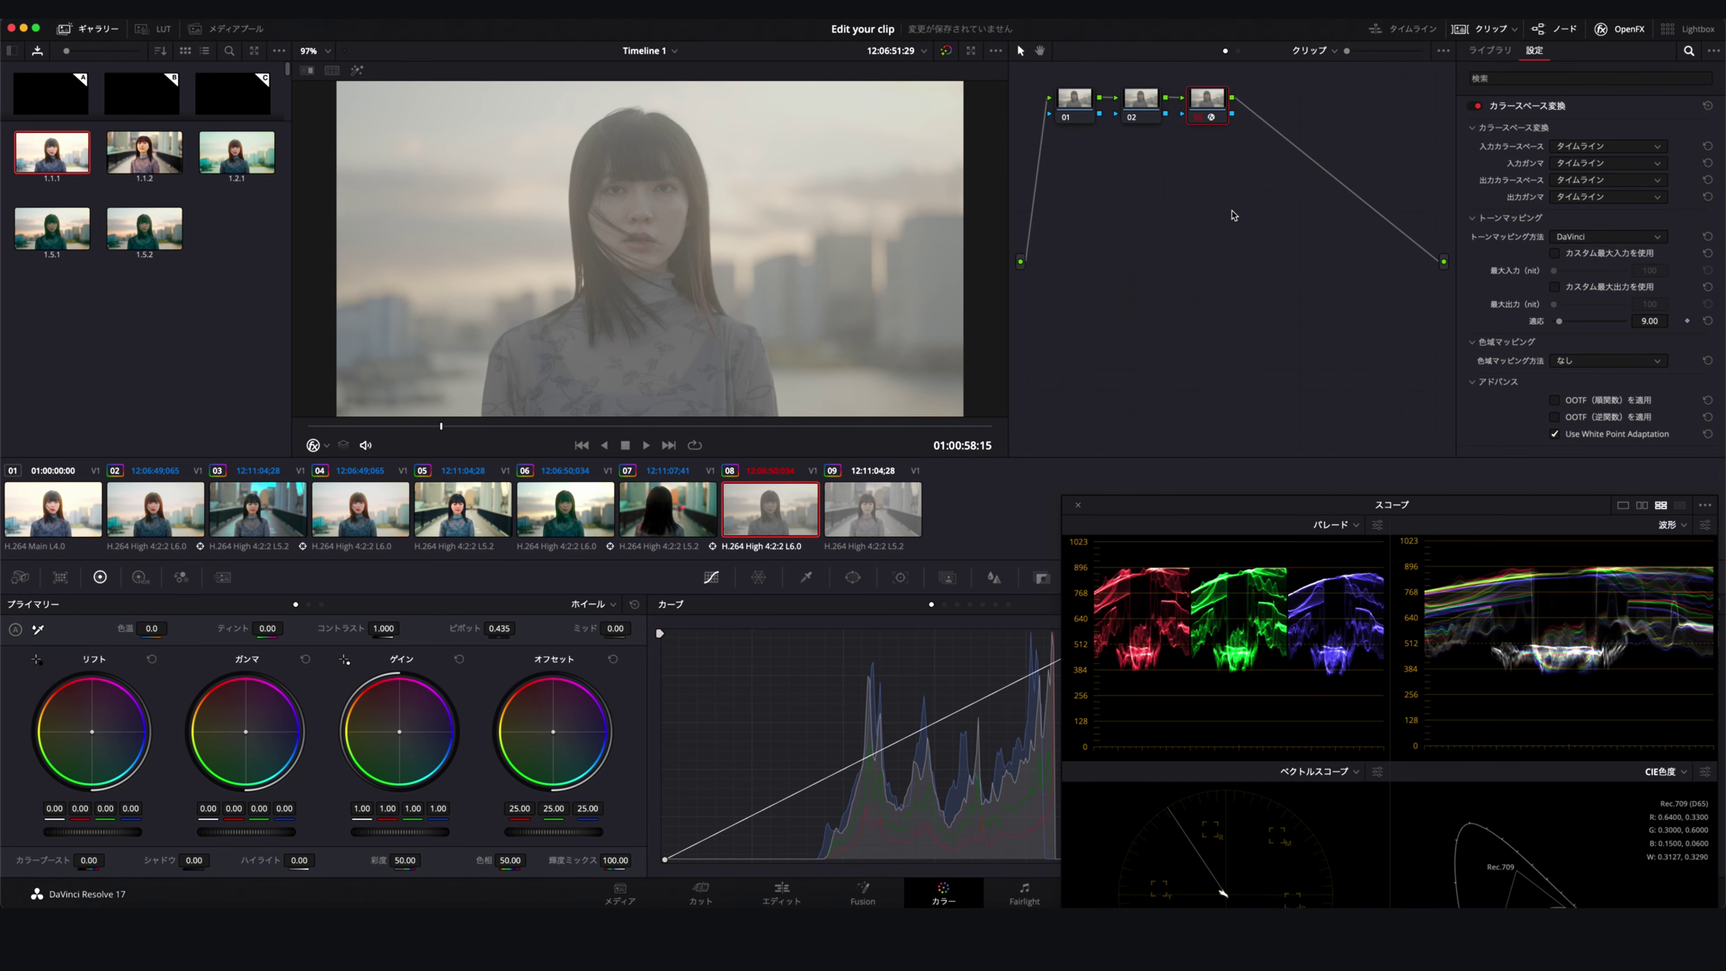
click(1576, 147)
scroll(1614, 260, down, 5)
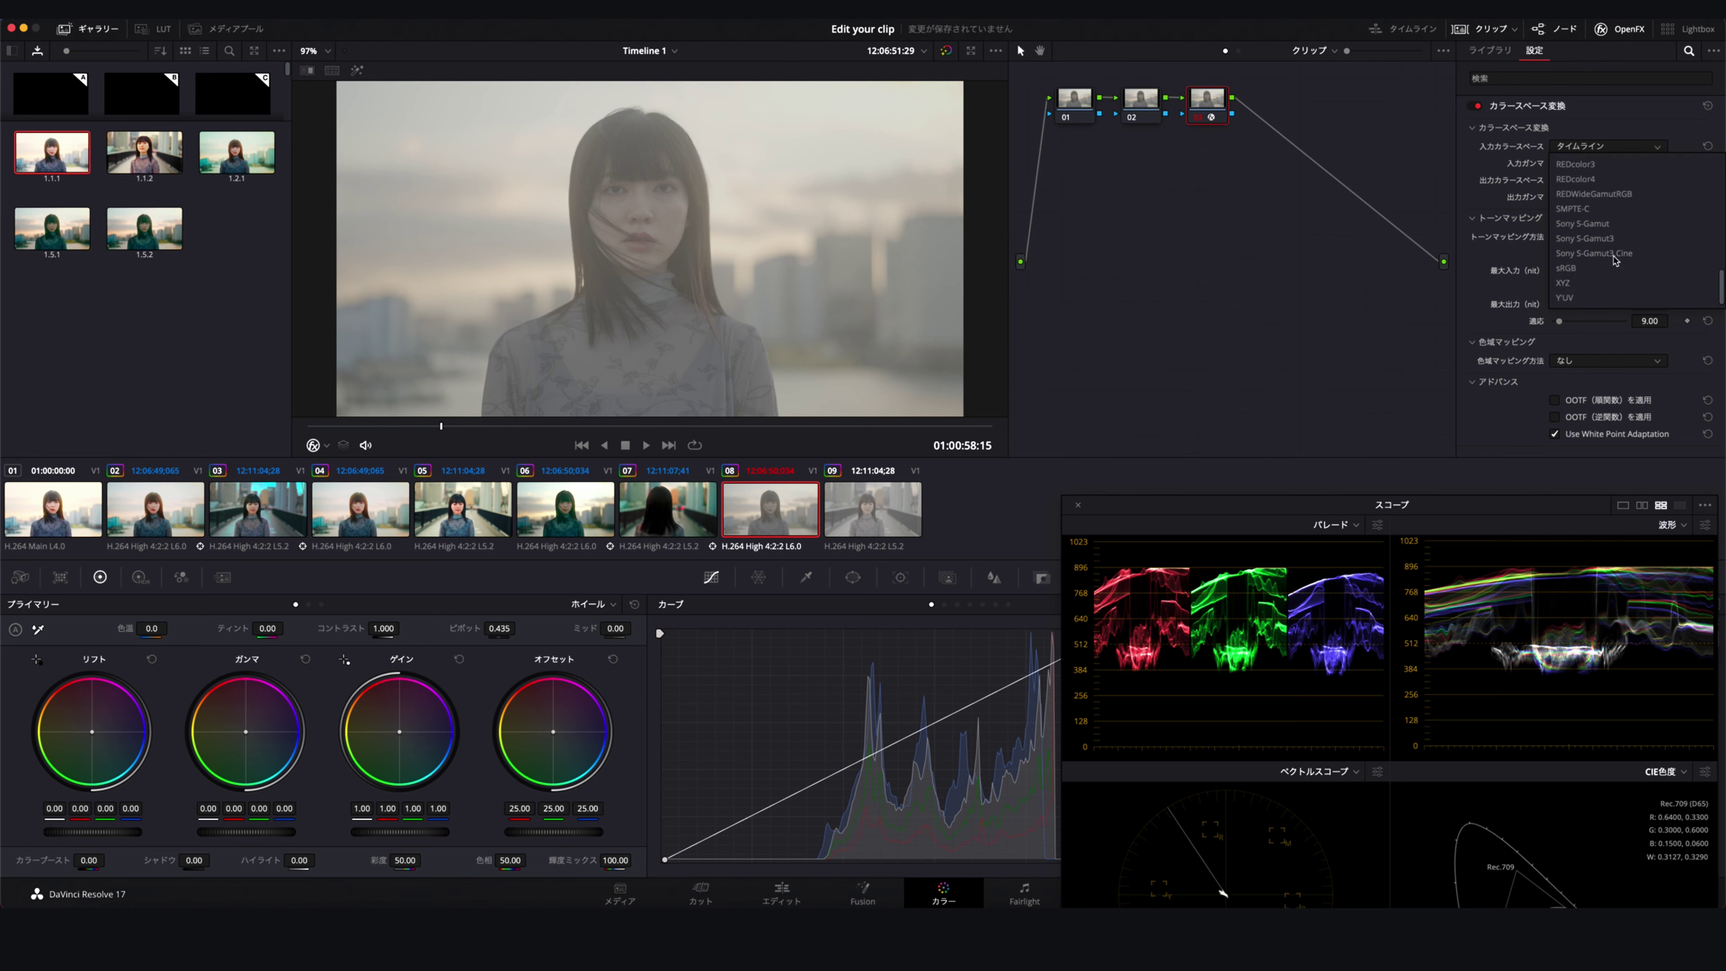
click(1599, 234)
click(1588, 166)
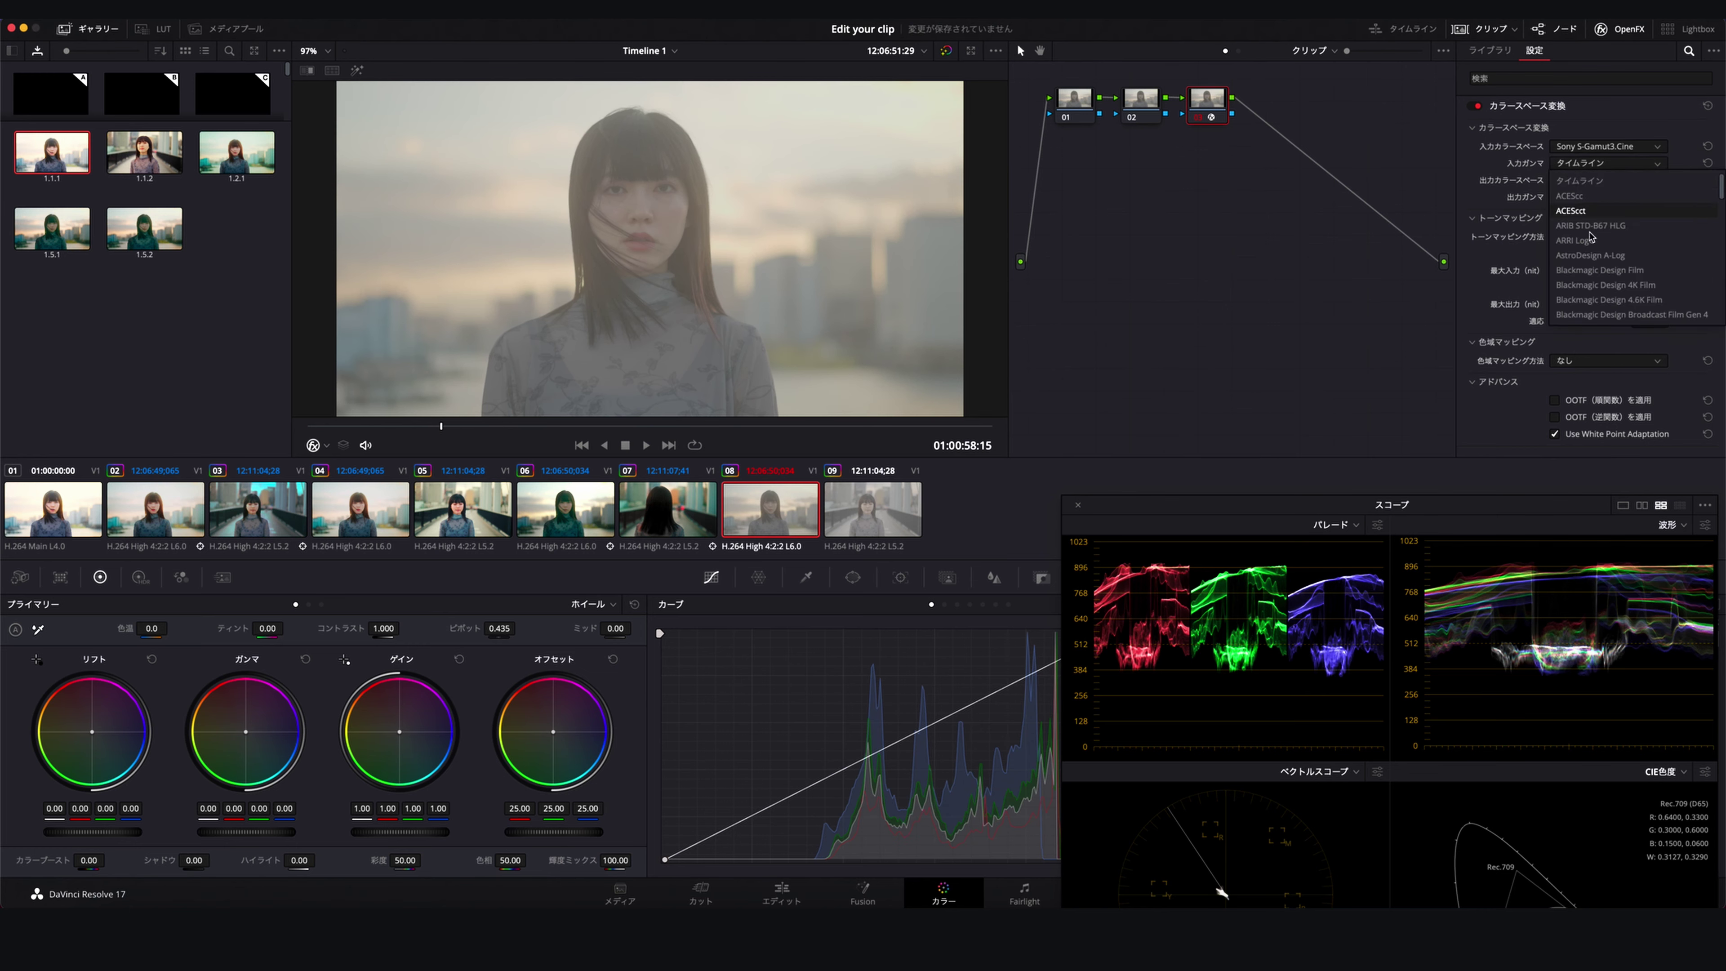
scroll(1593, 252, down, 3)
scroll(1593, 252, up, 2)
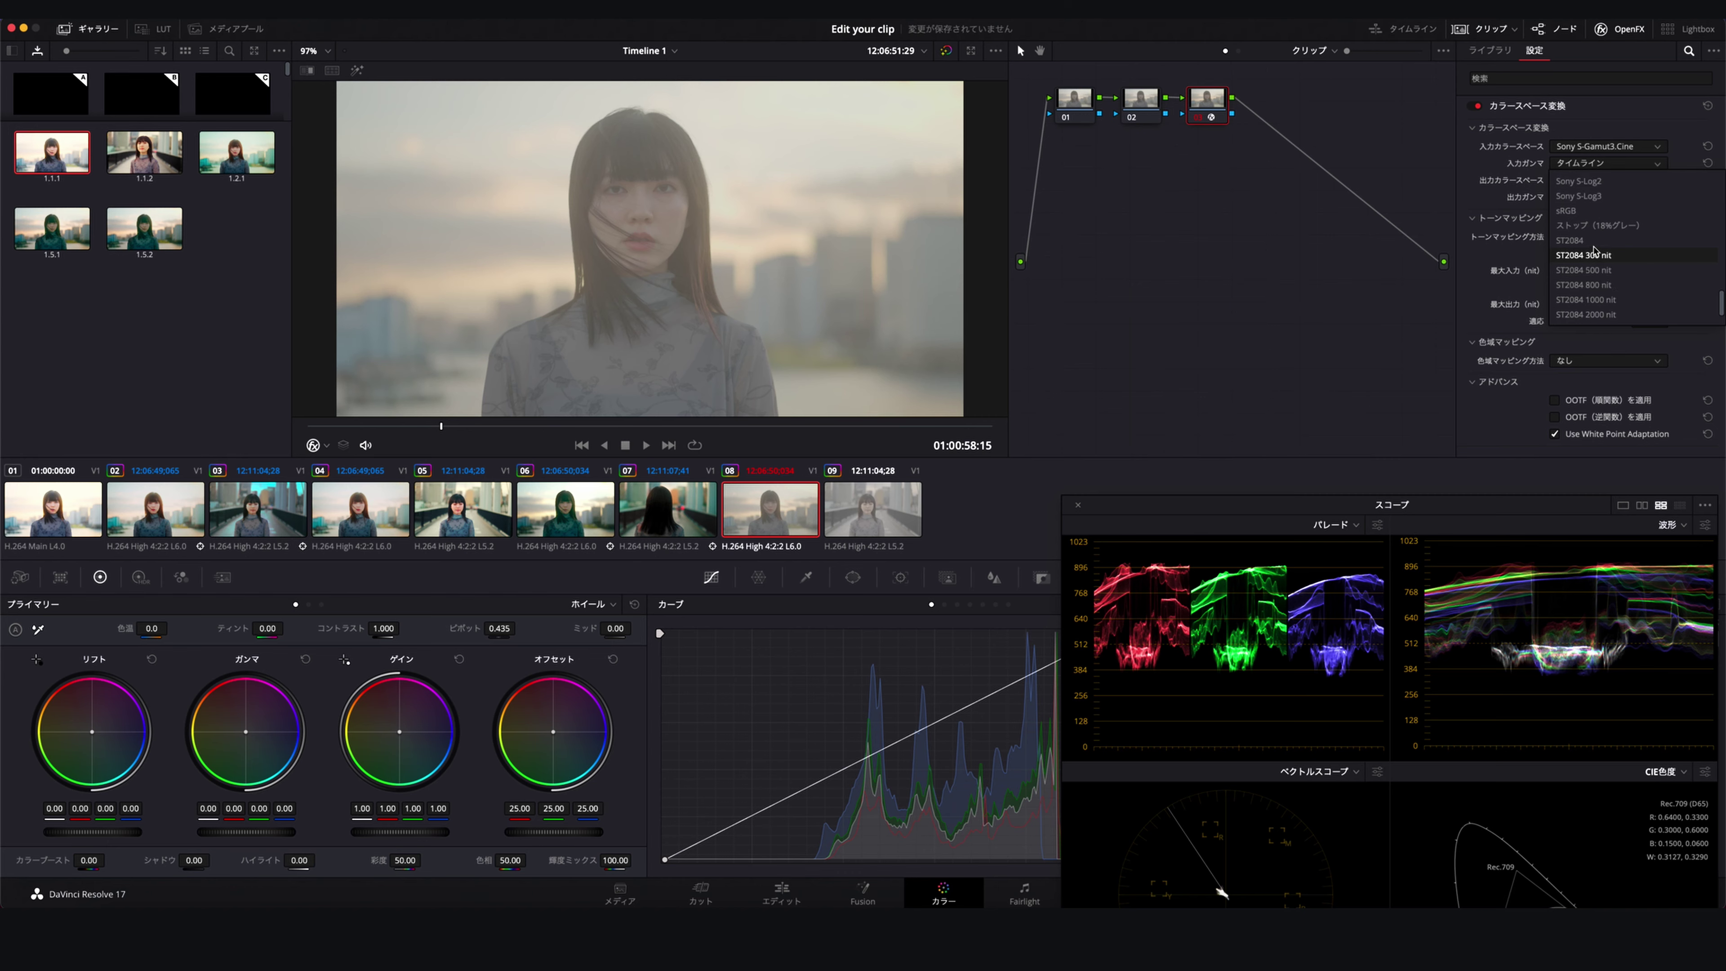
click(1601, 198)
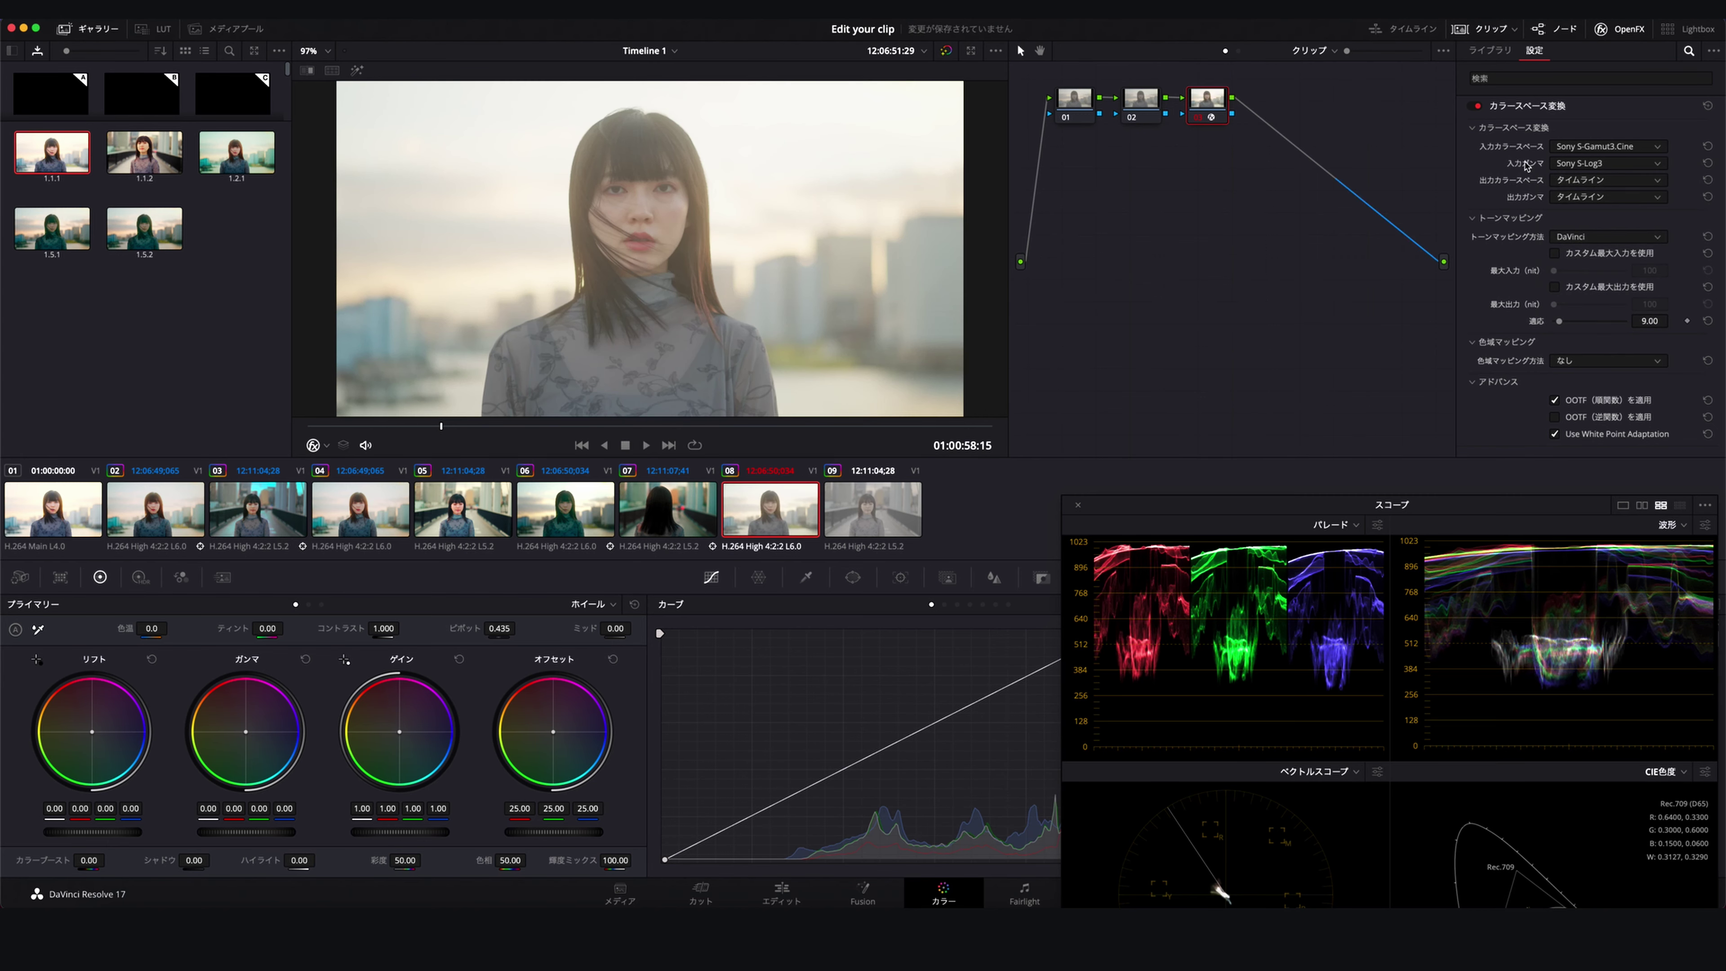
drag(1207, 104, 1205, 104)
Move the floating scopes window up beside the viewer
drag(1330, 508, 1302, 357)
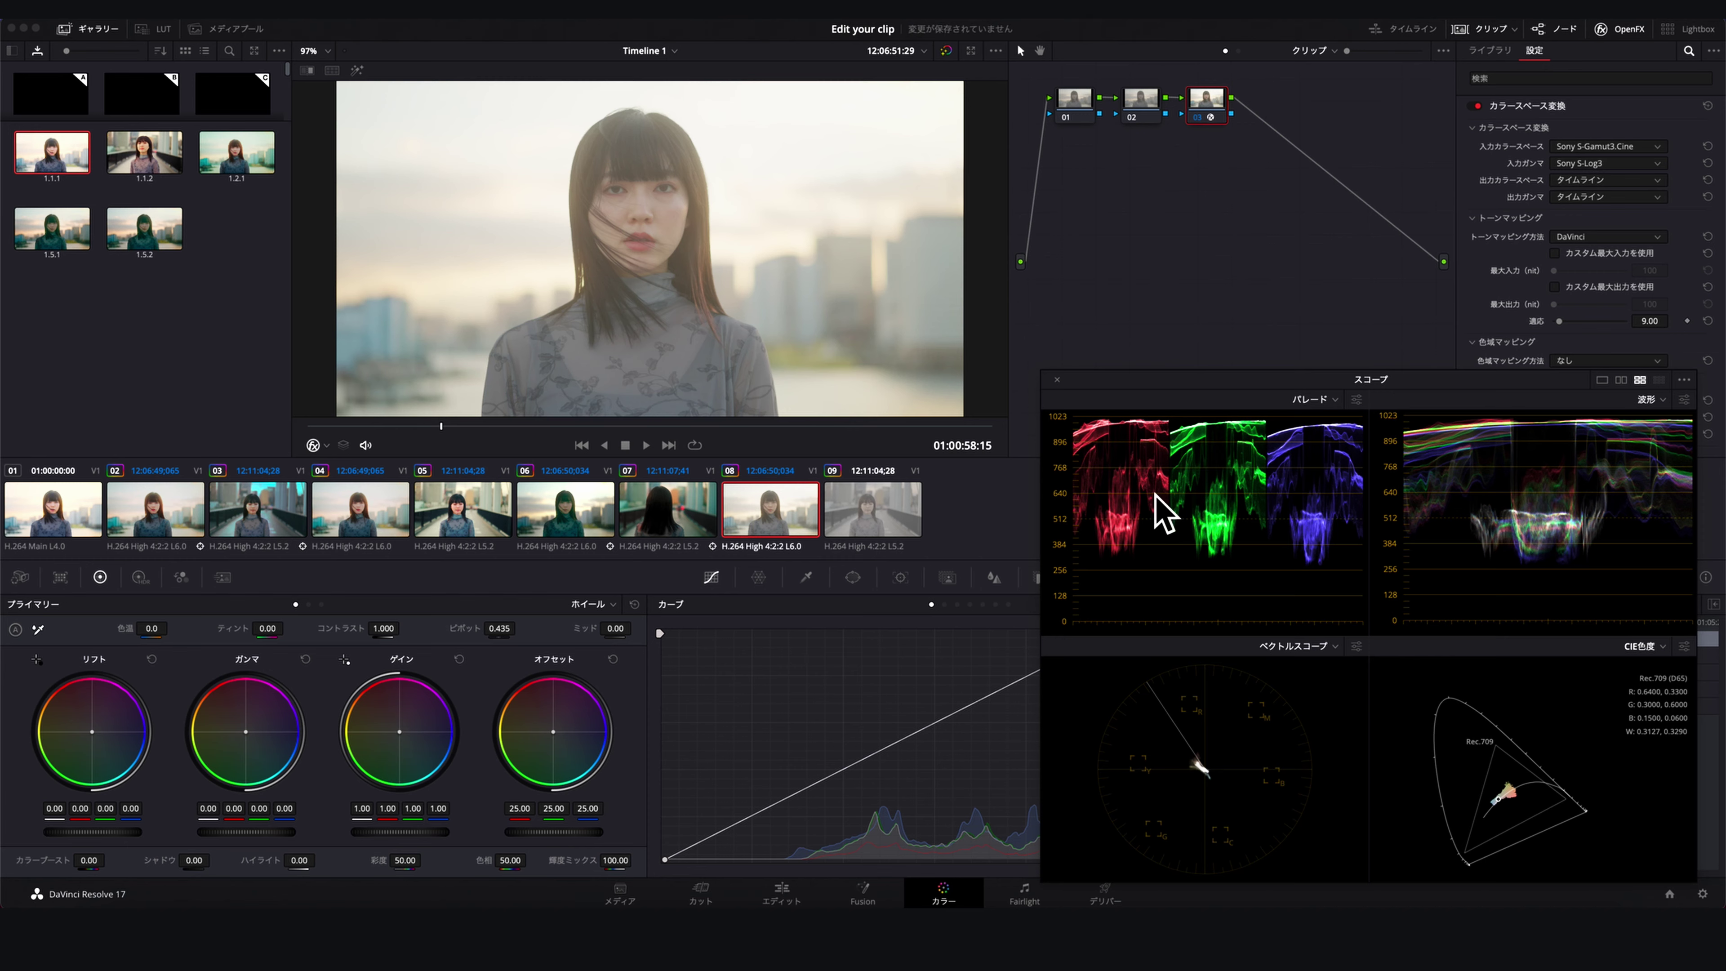
drag(1213, 386, 1217, 384)
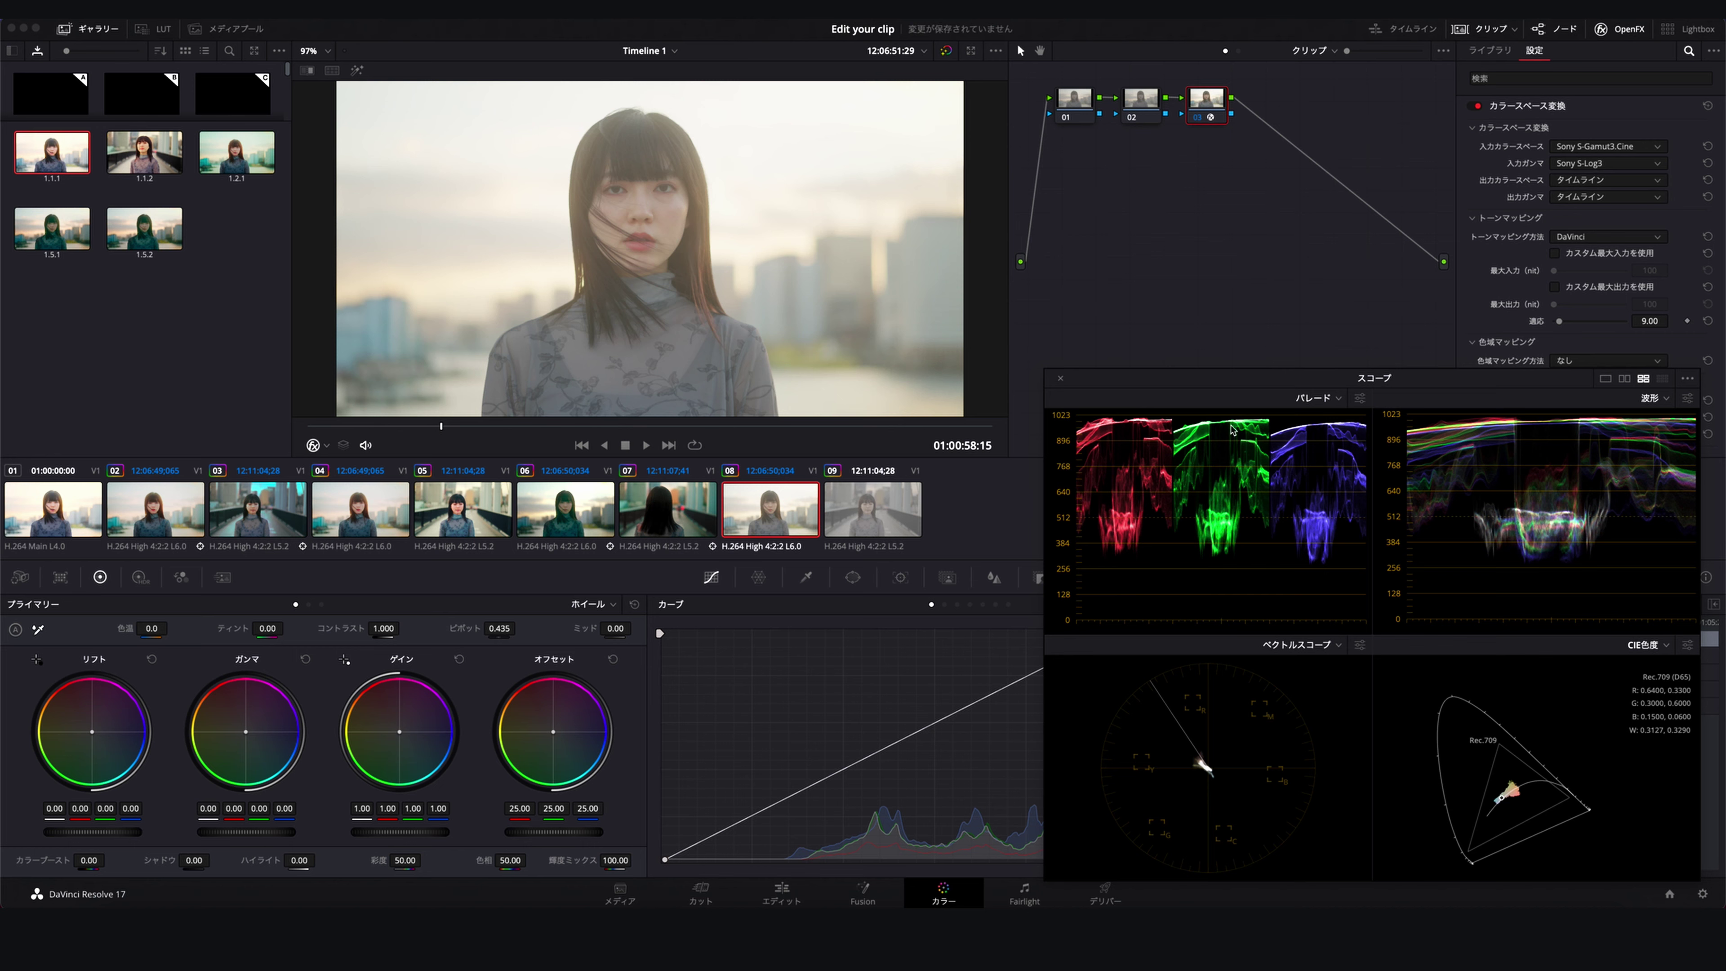
On node 01, pull Offset down to 7.70, set the color picker mode, and save
click(1075, 108)
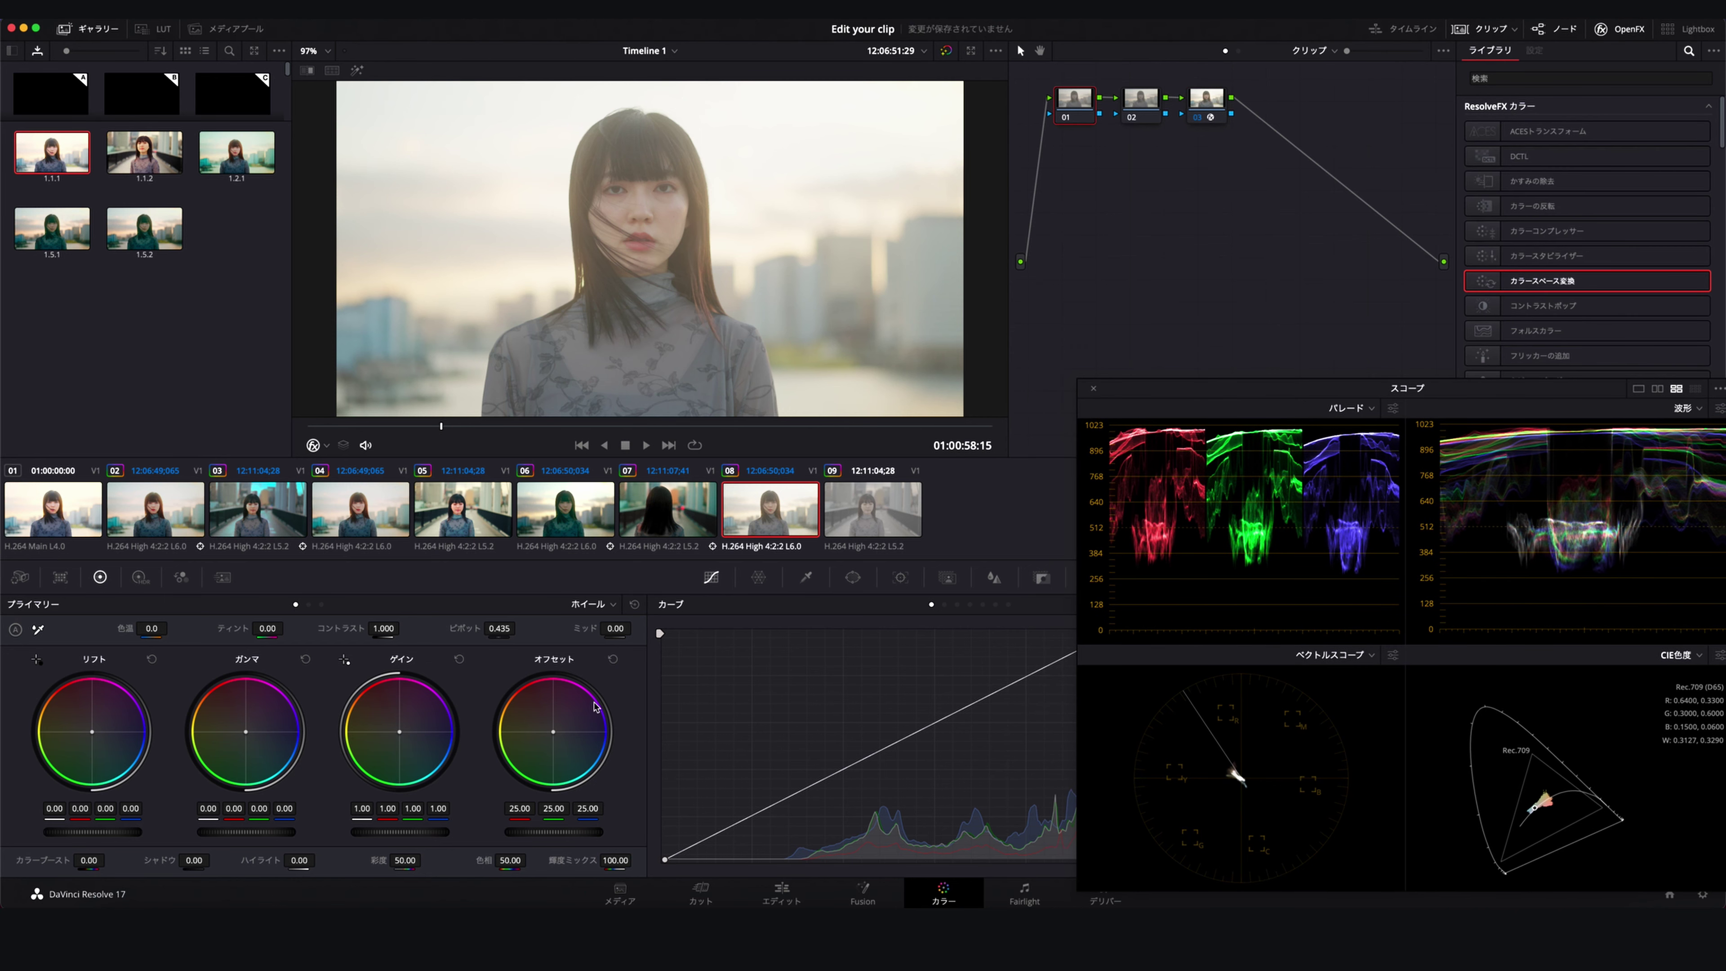
drag(1070, 102, 1066, 98)
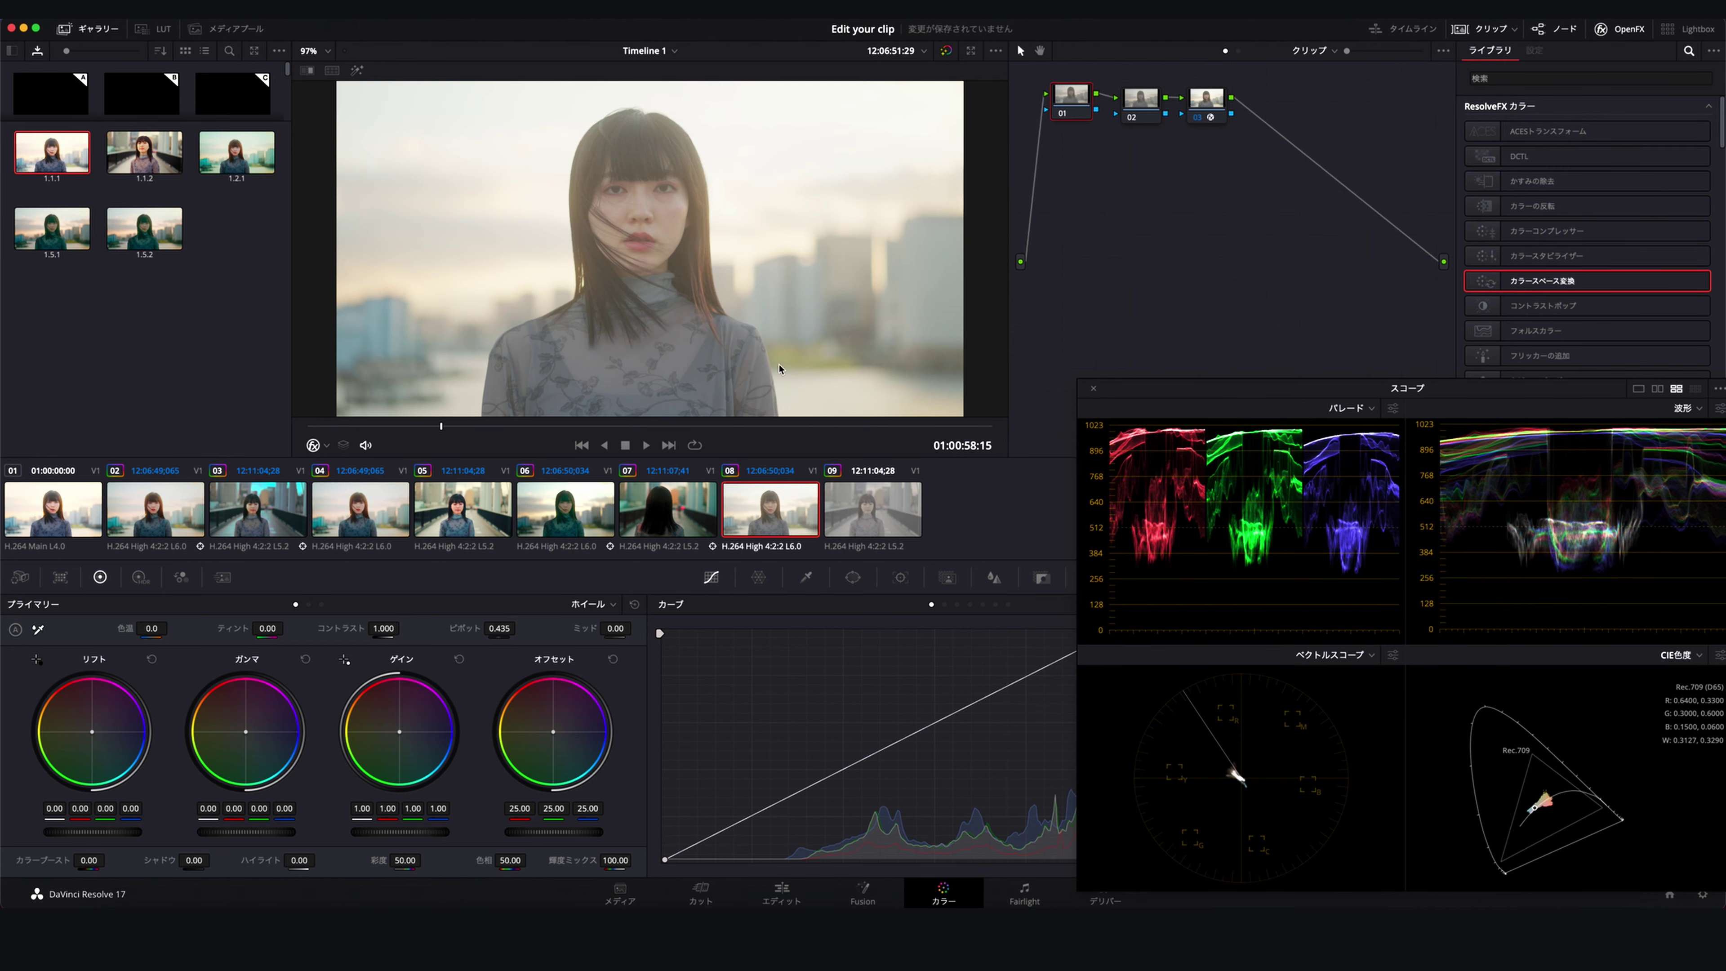
drag(553, 830, 516, 831)
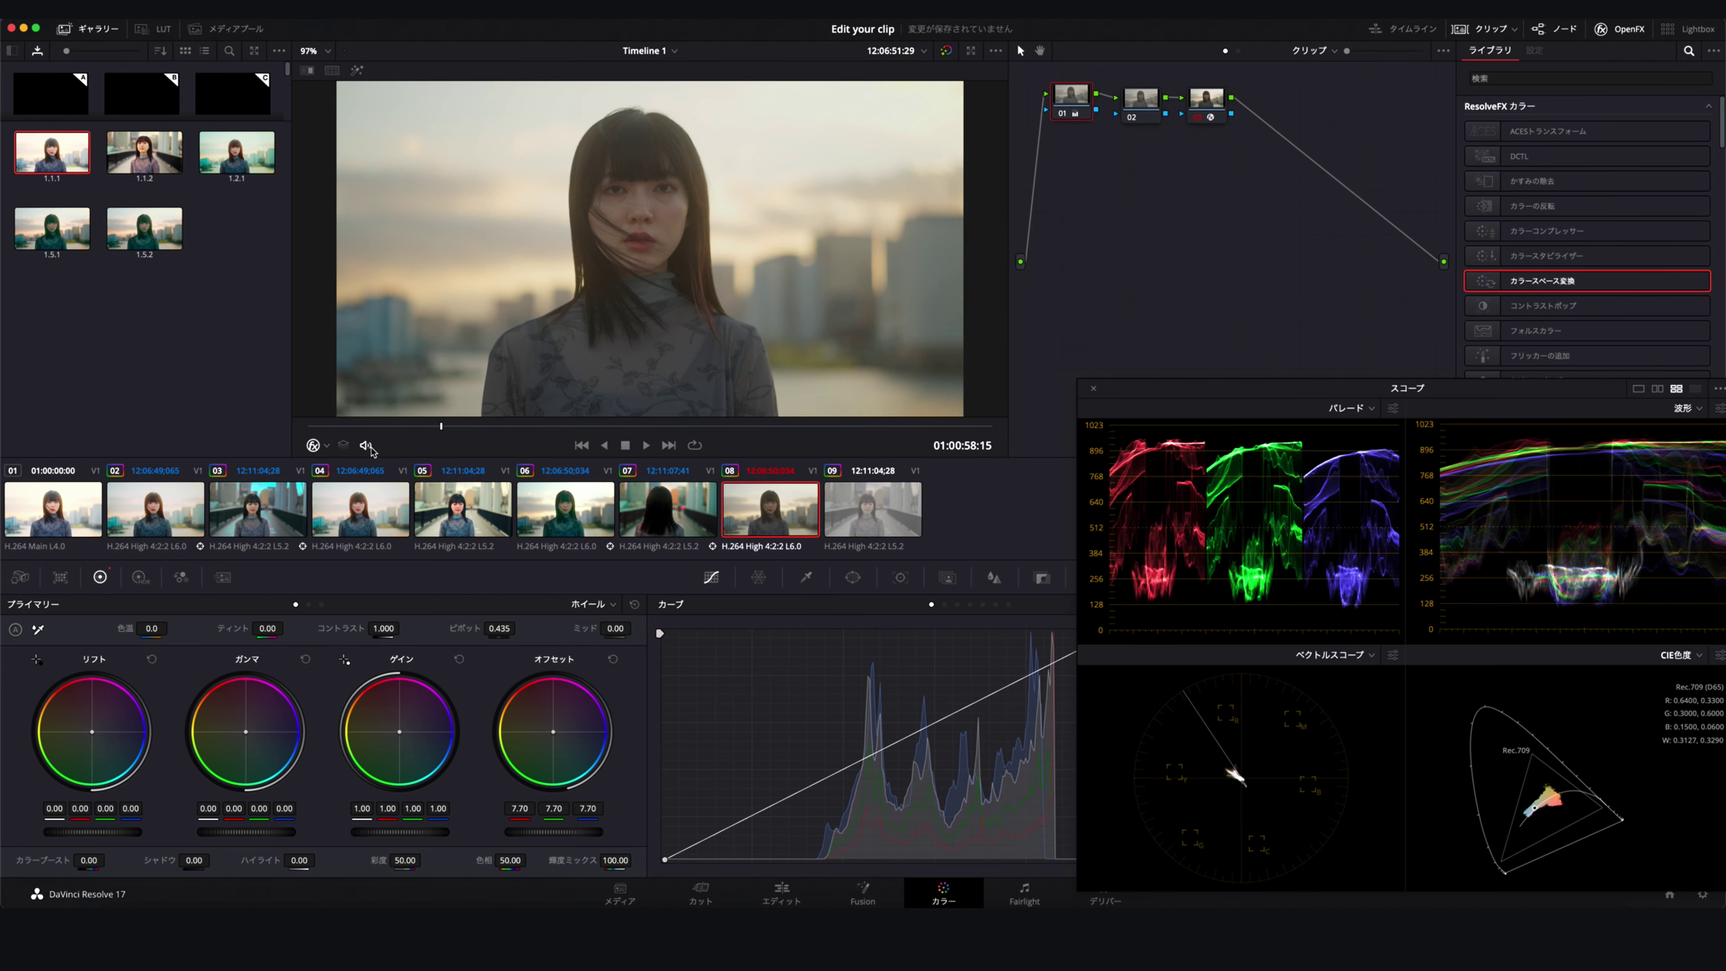
click(325, 452)
click(347, 488)
key(super+s)
Set node 01's primaries to Lift -0.10, Gamma 0.15 and Gain 0.88
drag(399, 830, 381, 831)
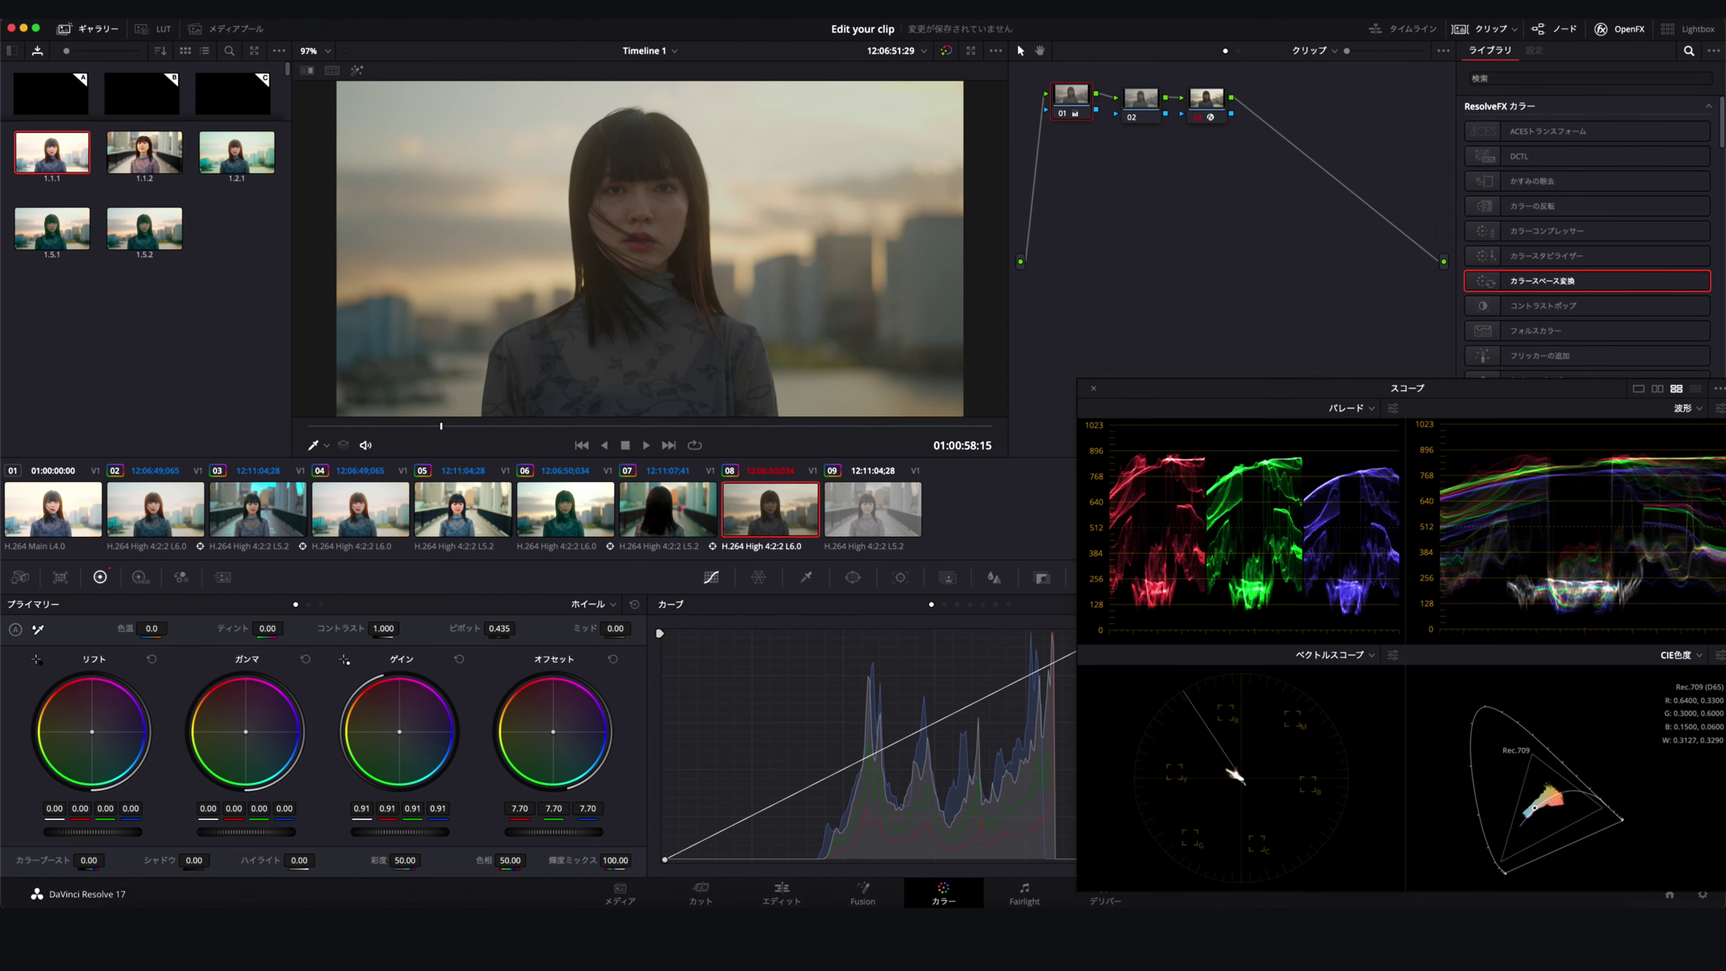
drag(245, 831, 252, 831)
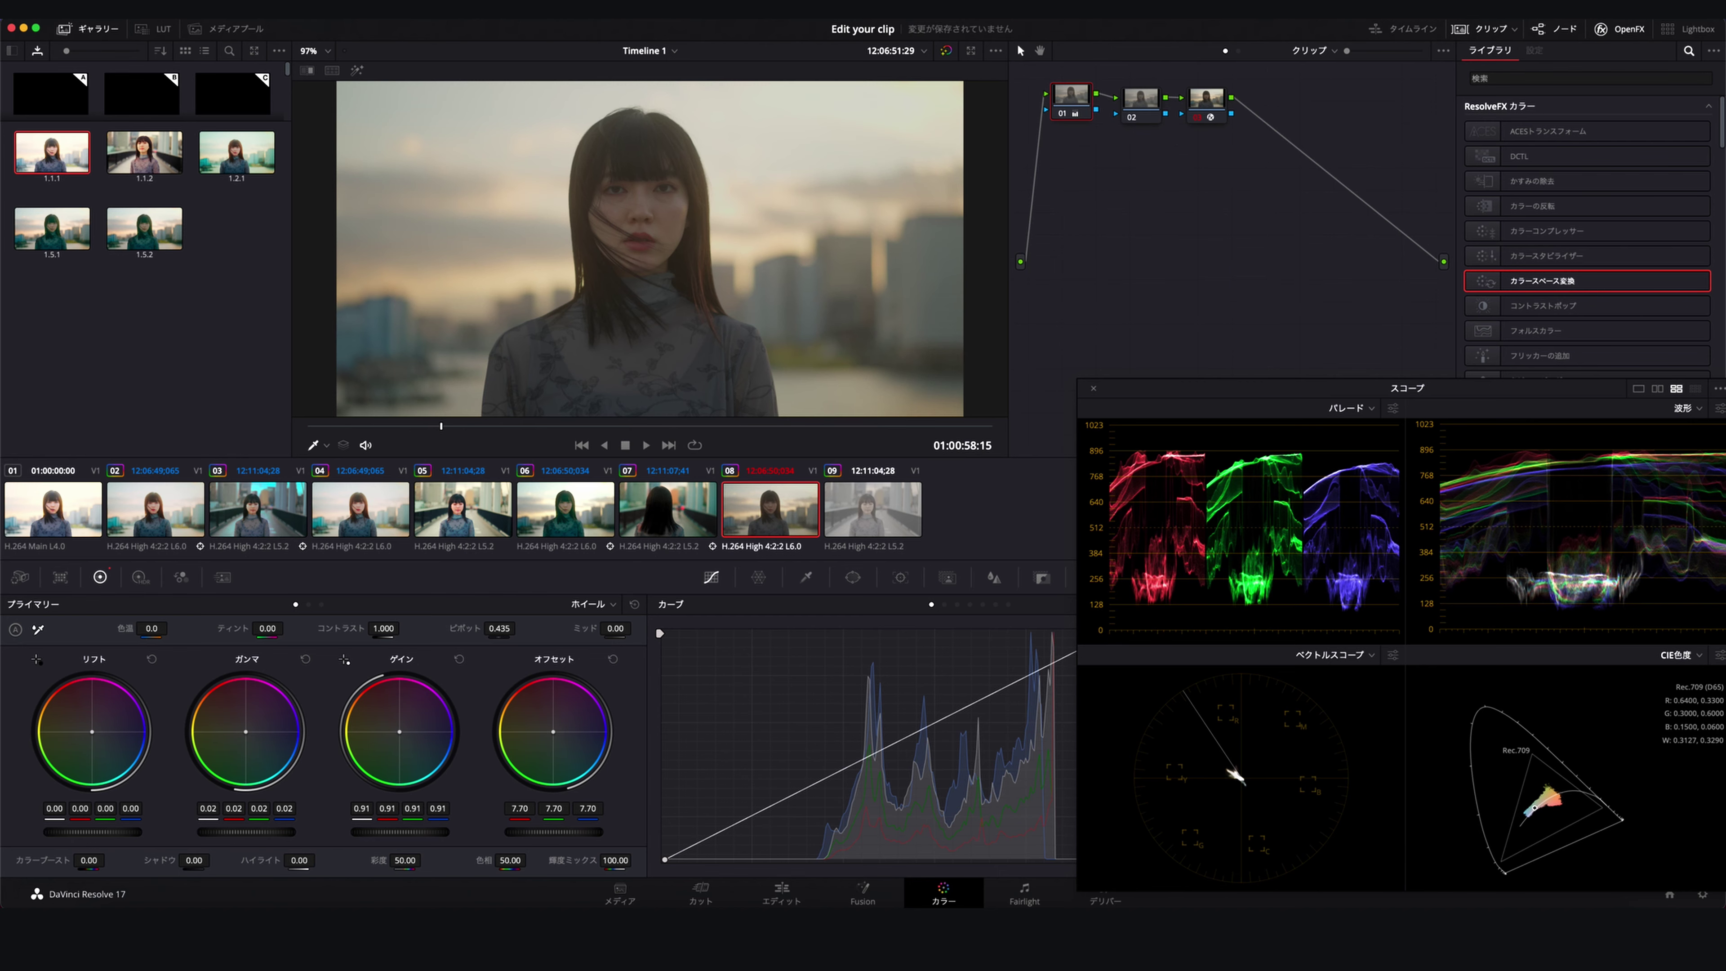
drag(91, 831, 85, 831)
drag(249, 832, 256, 832)
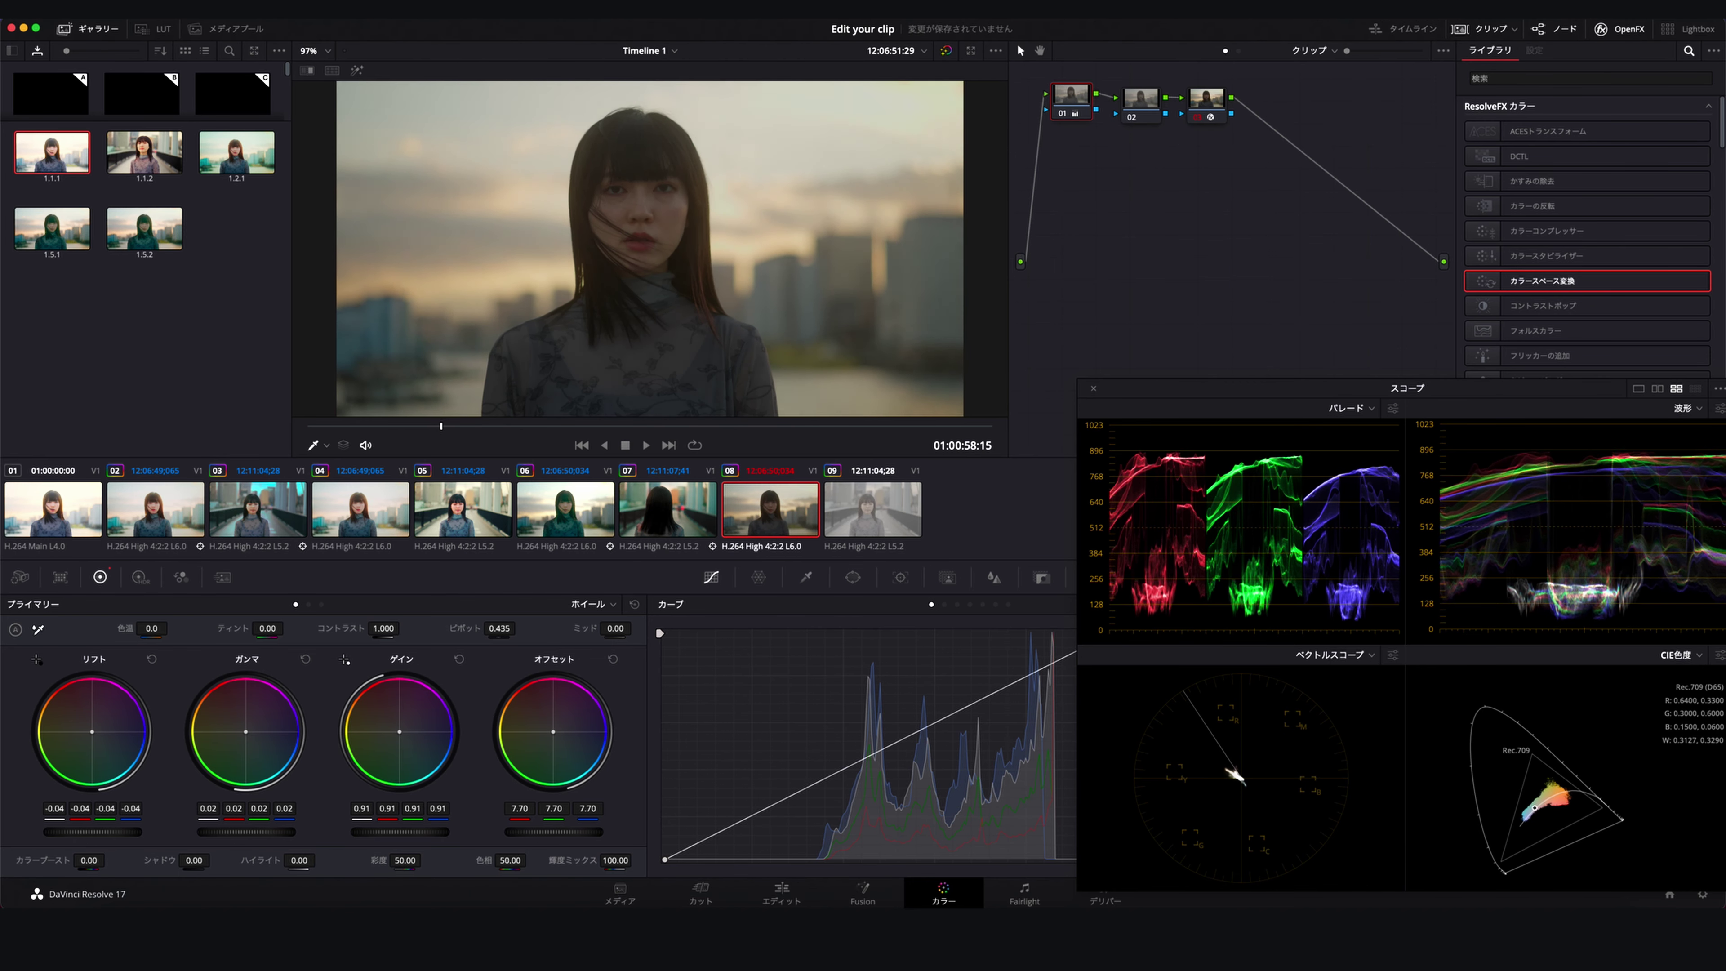
mouse_move(676, 207)
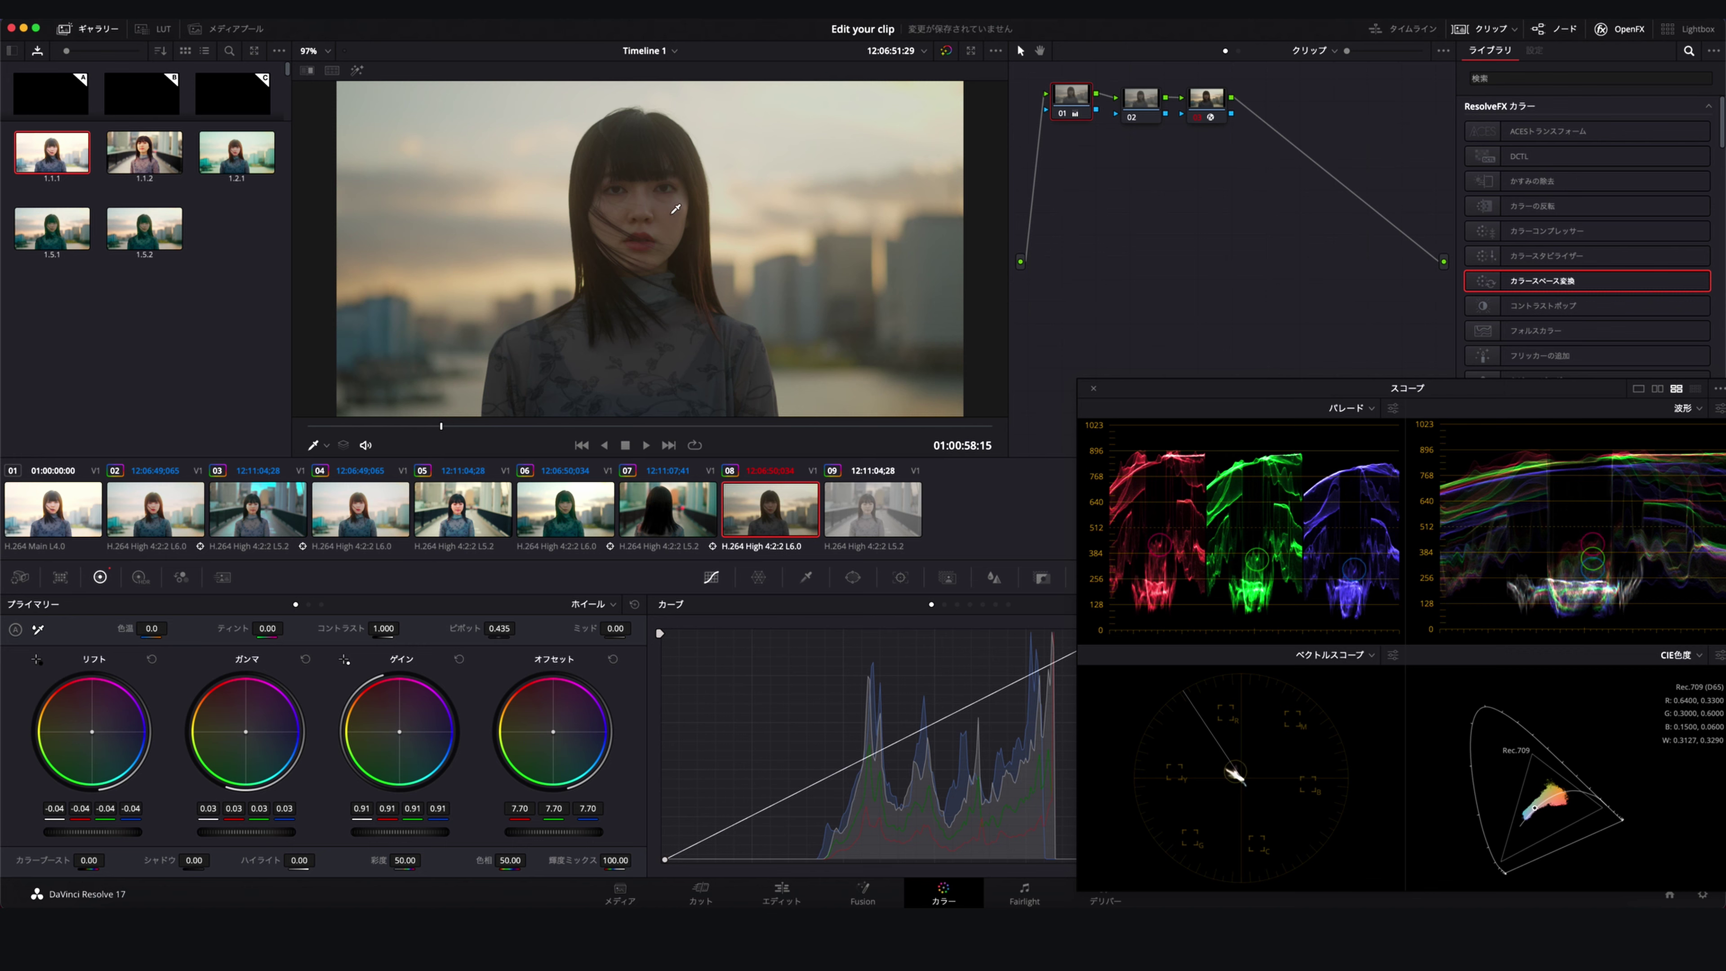
drag(245, 833, 285, 837)
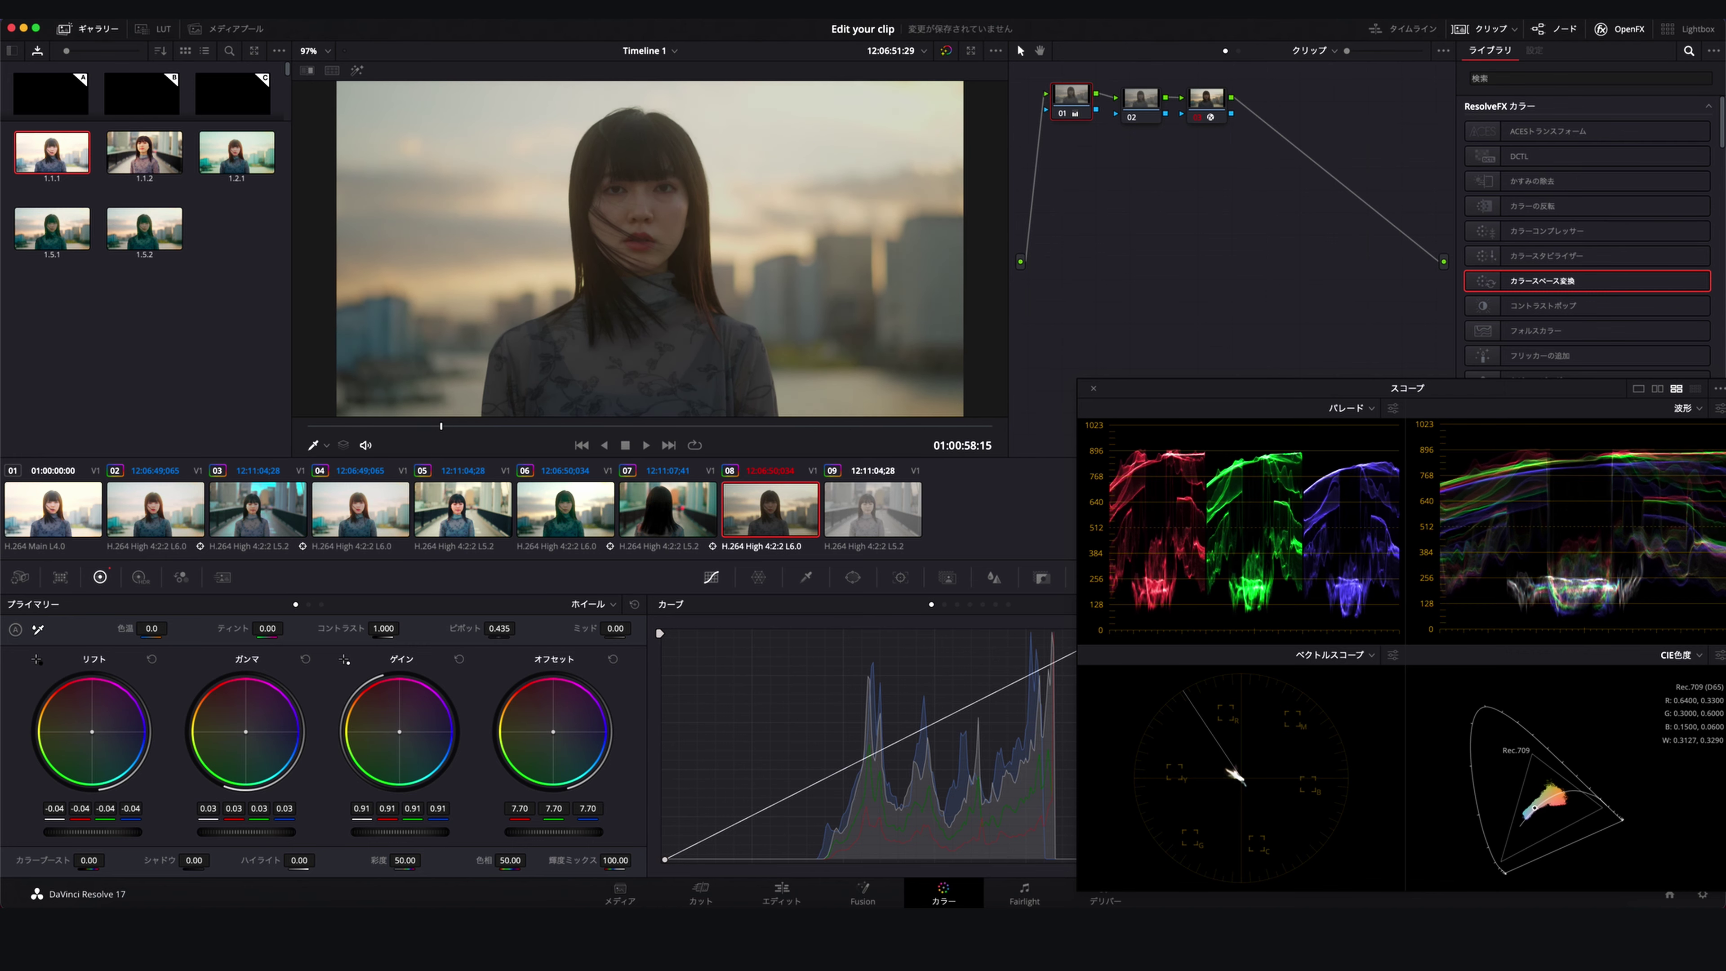
drag(414, 824, 381, 825)
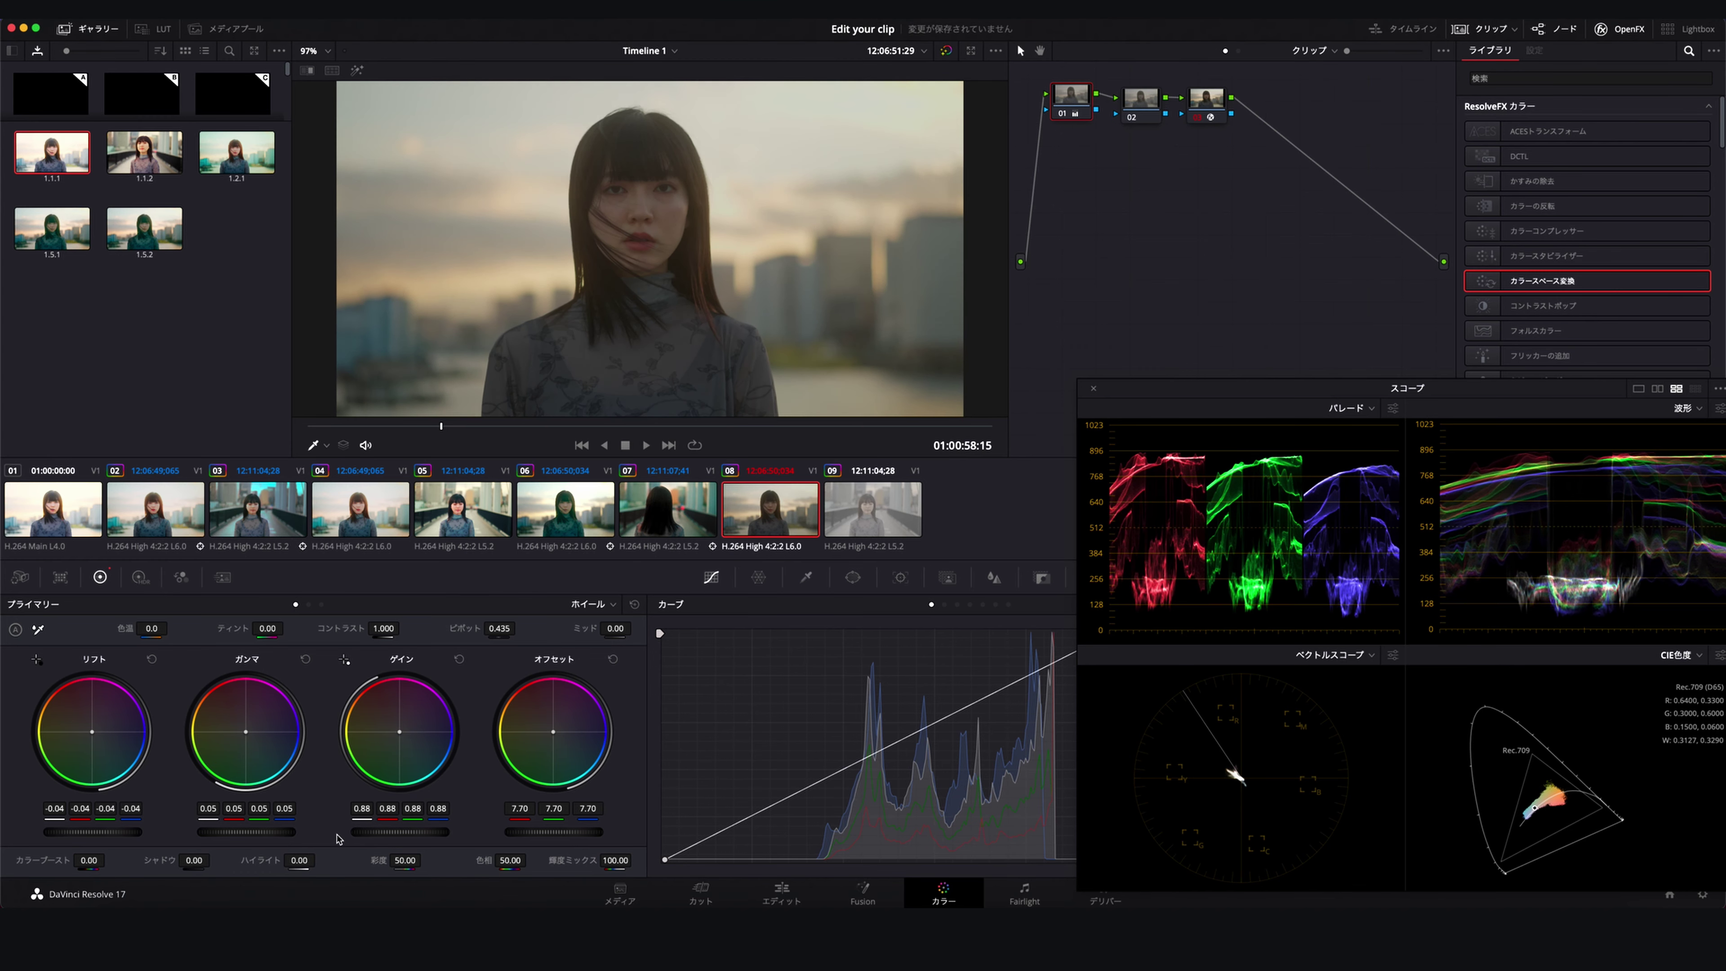
drag(246, 832, 292, 835)
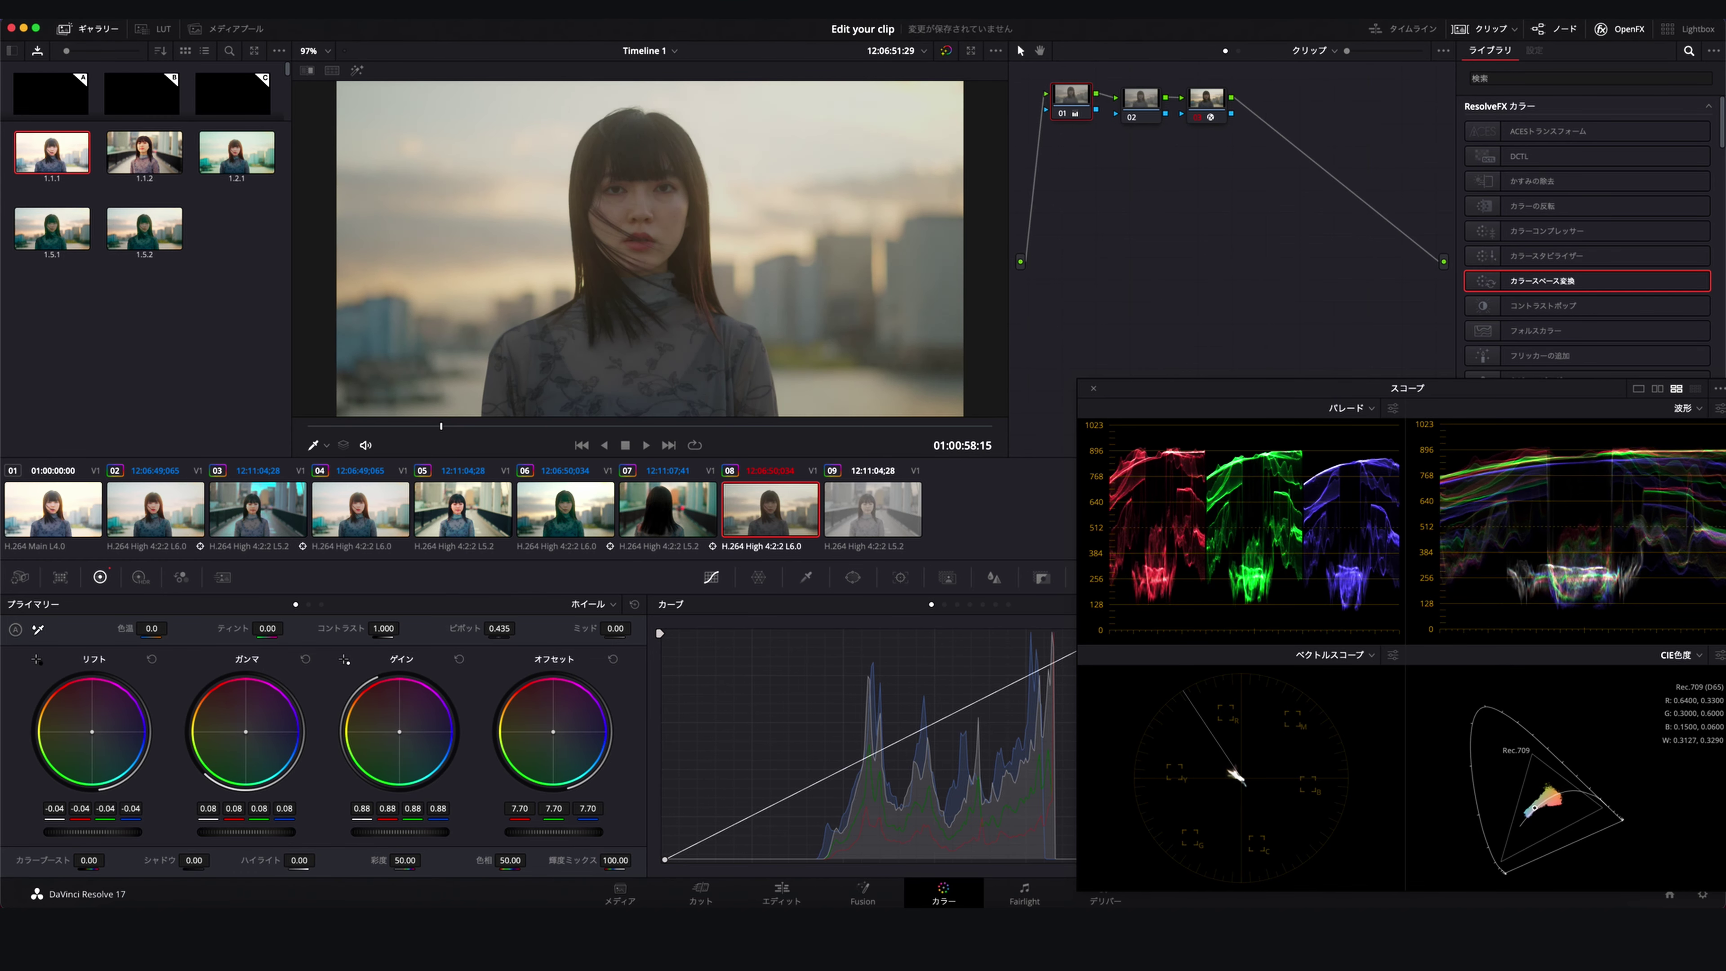
drag(92, 831, 62, 830)
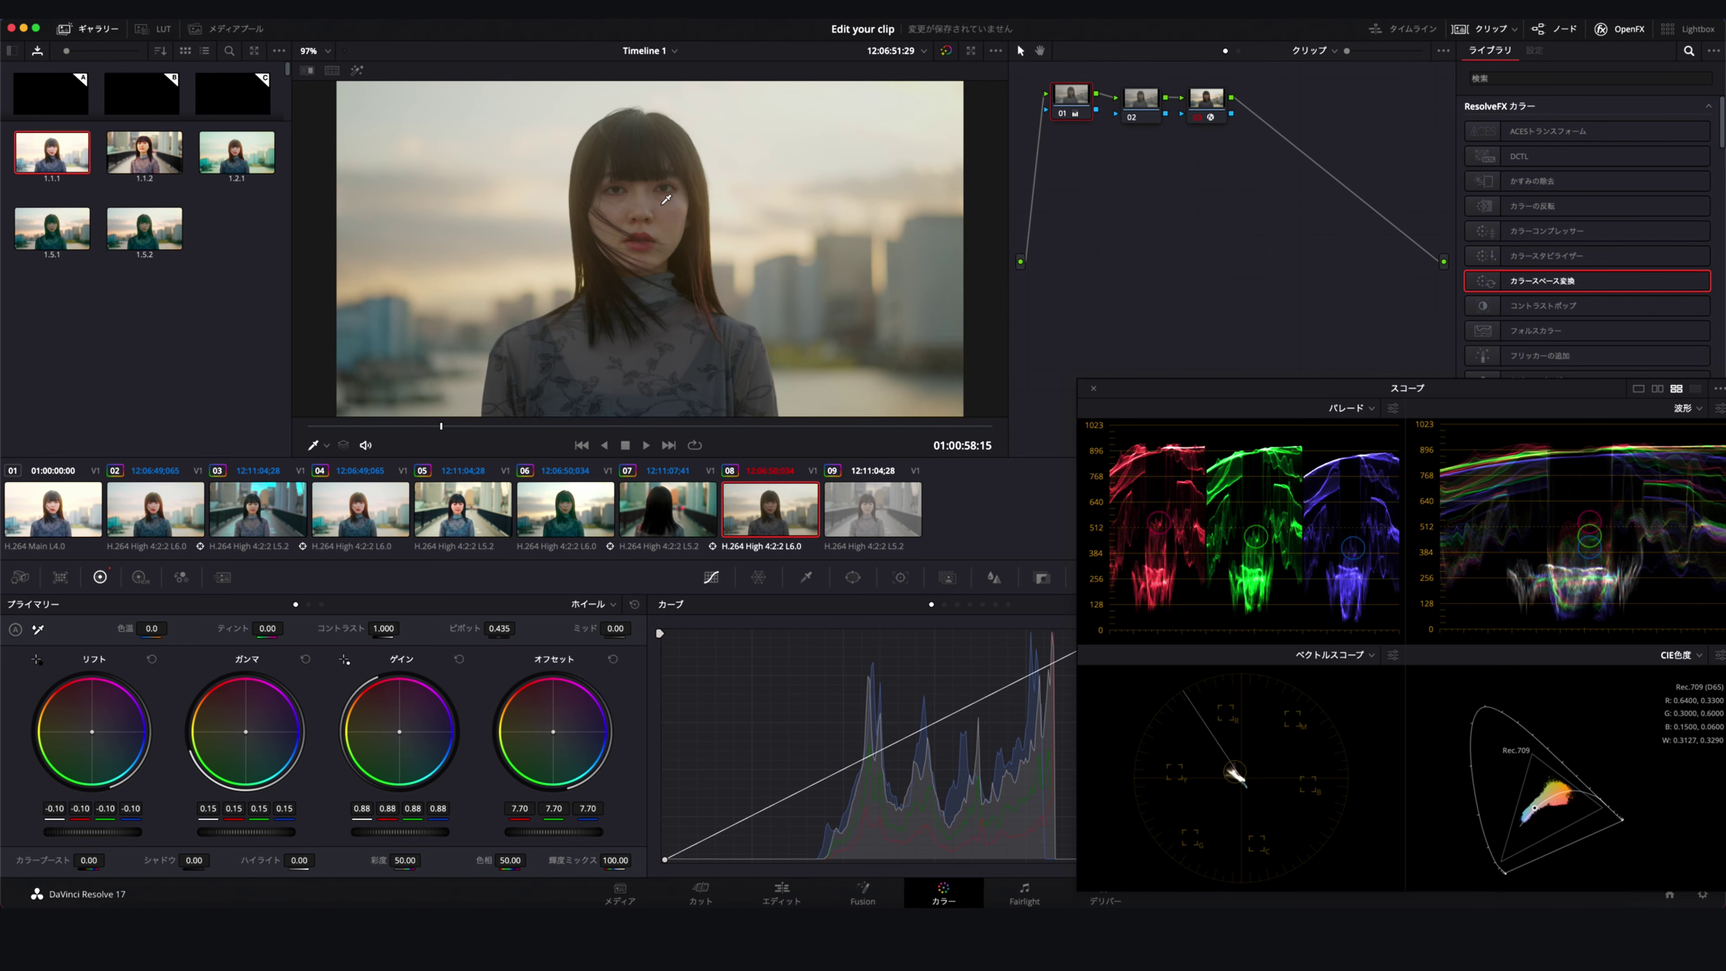
Select node 02 and move the scopes window up and to the left
click(1136, 96)
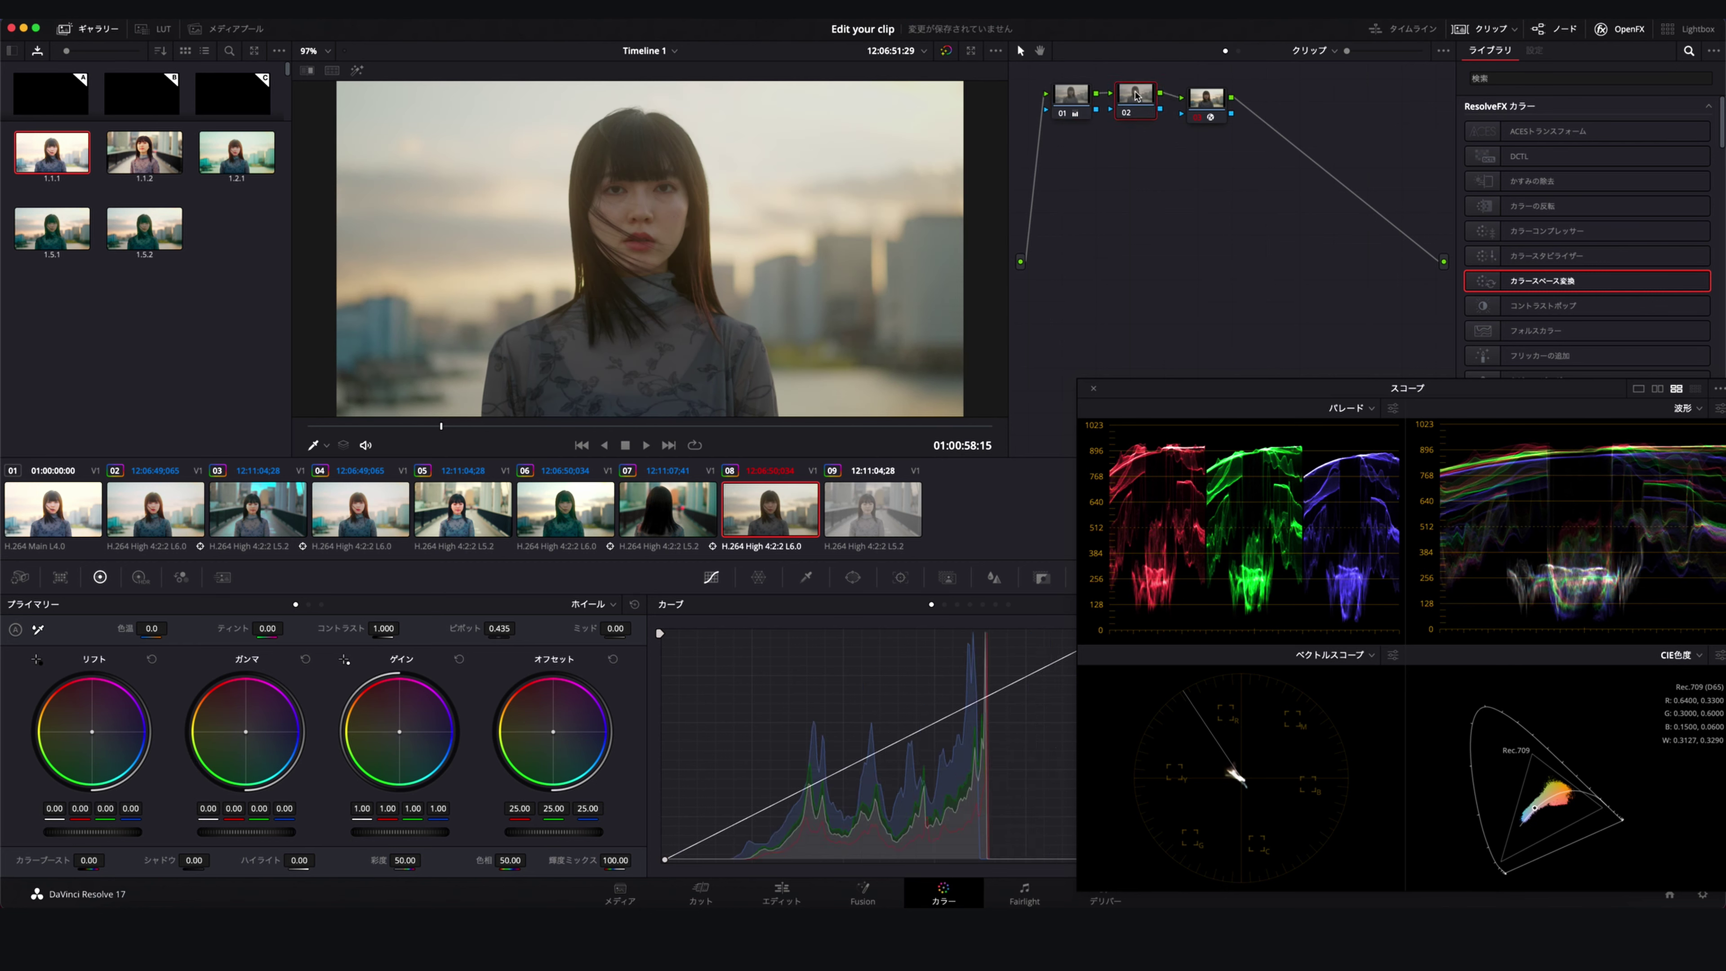
drag(1213, 388, 1175, 336)
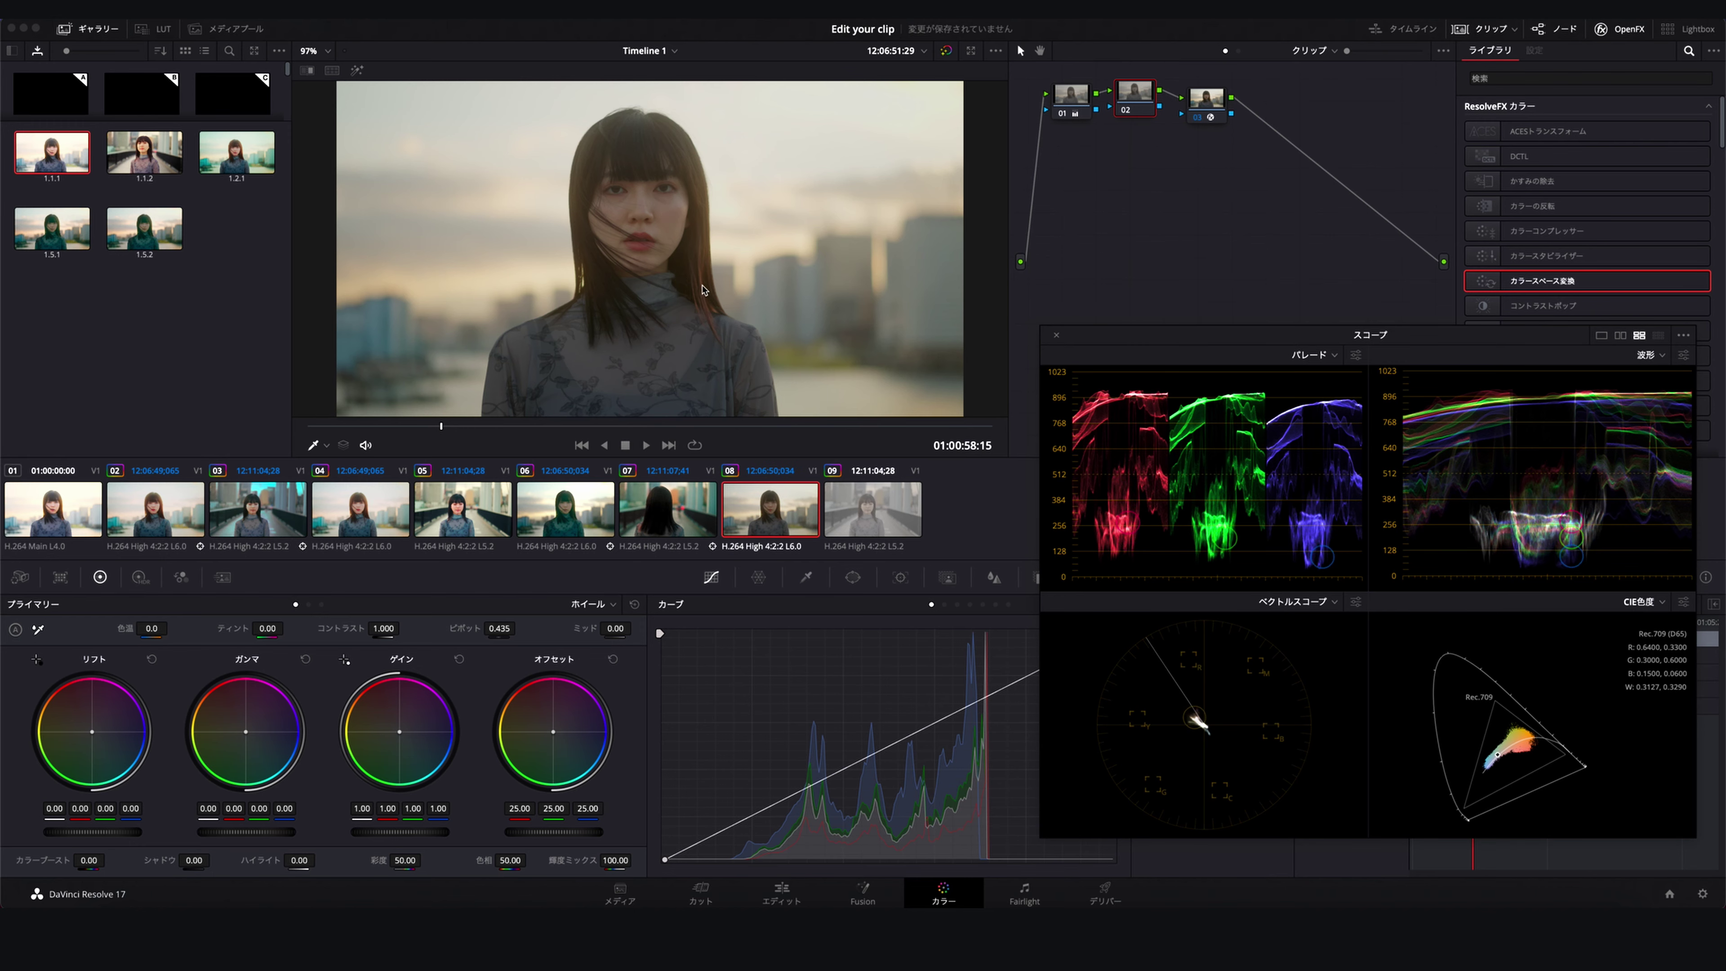
scroll(688, 308, up, 1)
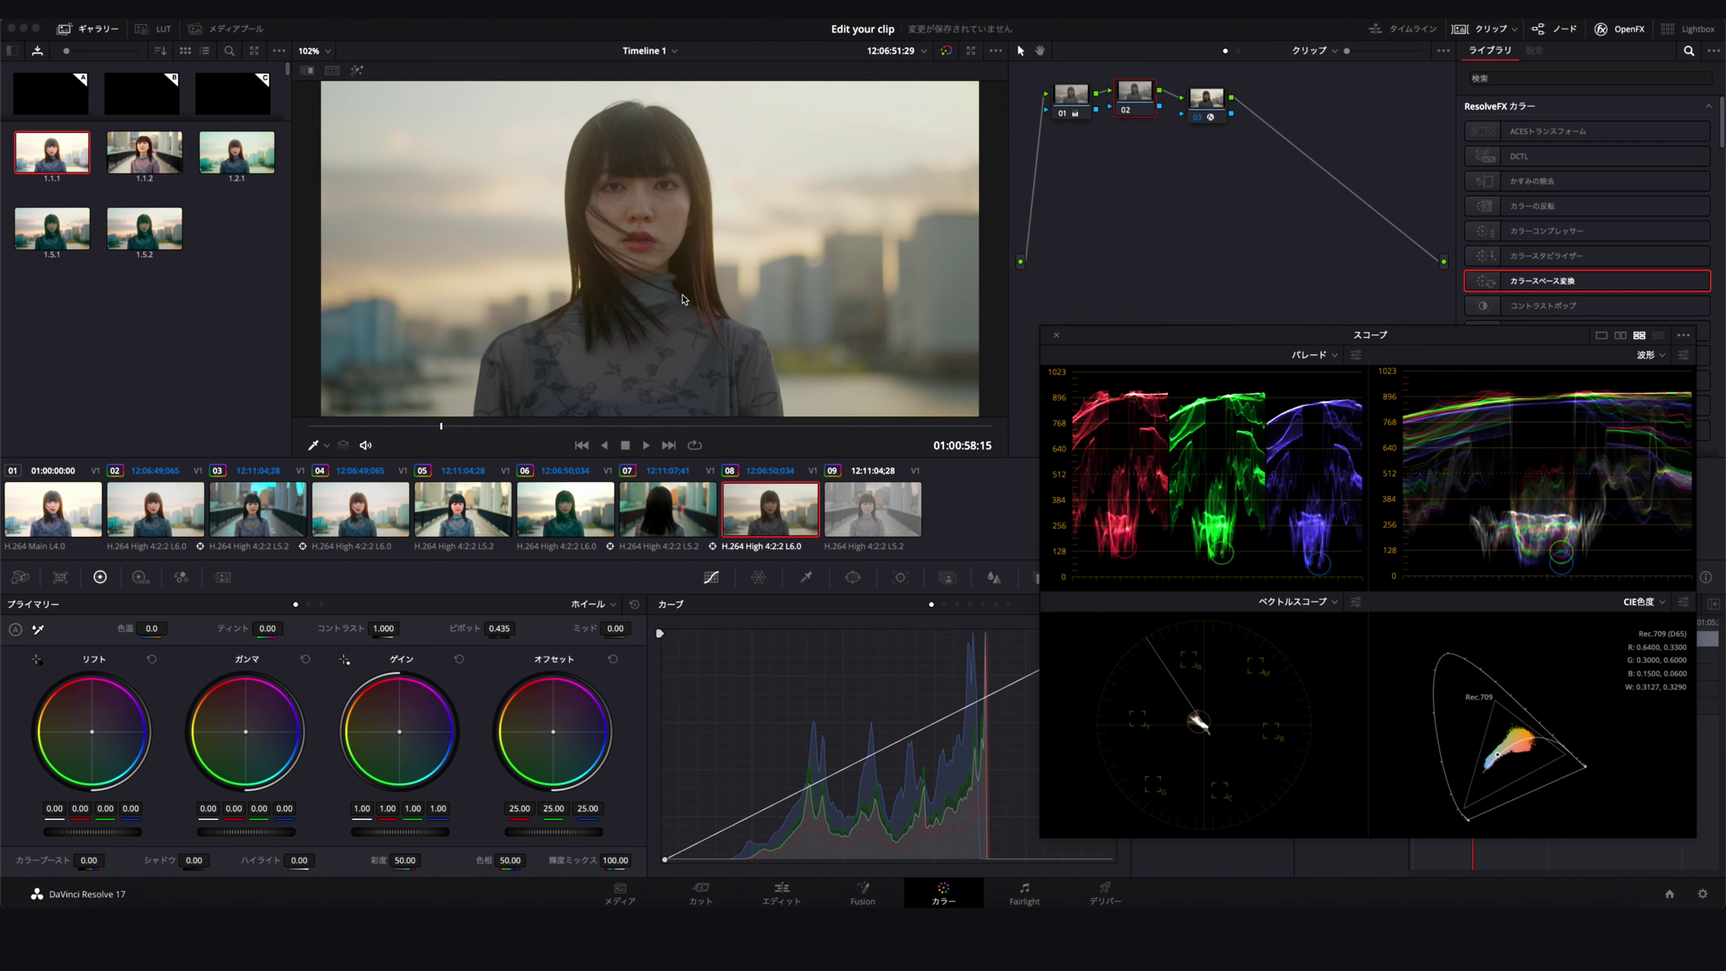
scroll(675, 267, down, 2)
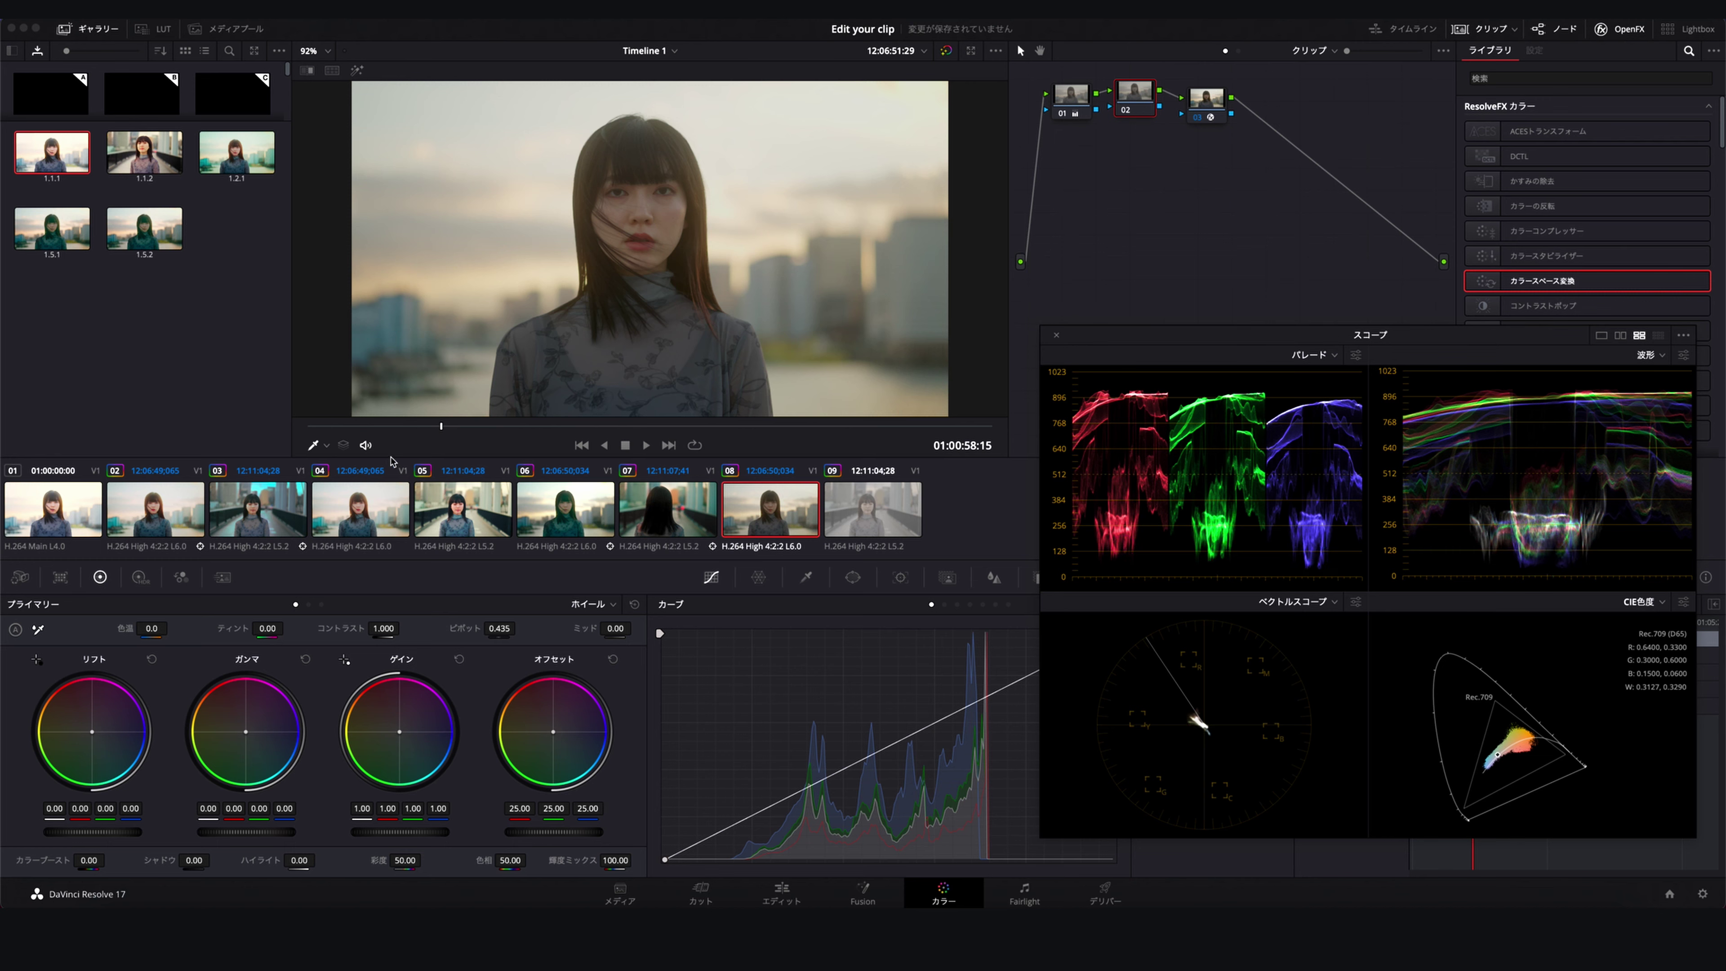
Cool node 02 to temperature -270 with tint -2.00 and hue 50.40
click(152, 628)
text(-70)
key(Return)
drag(172, 629, 567, 630)
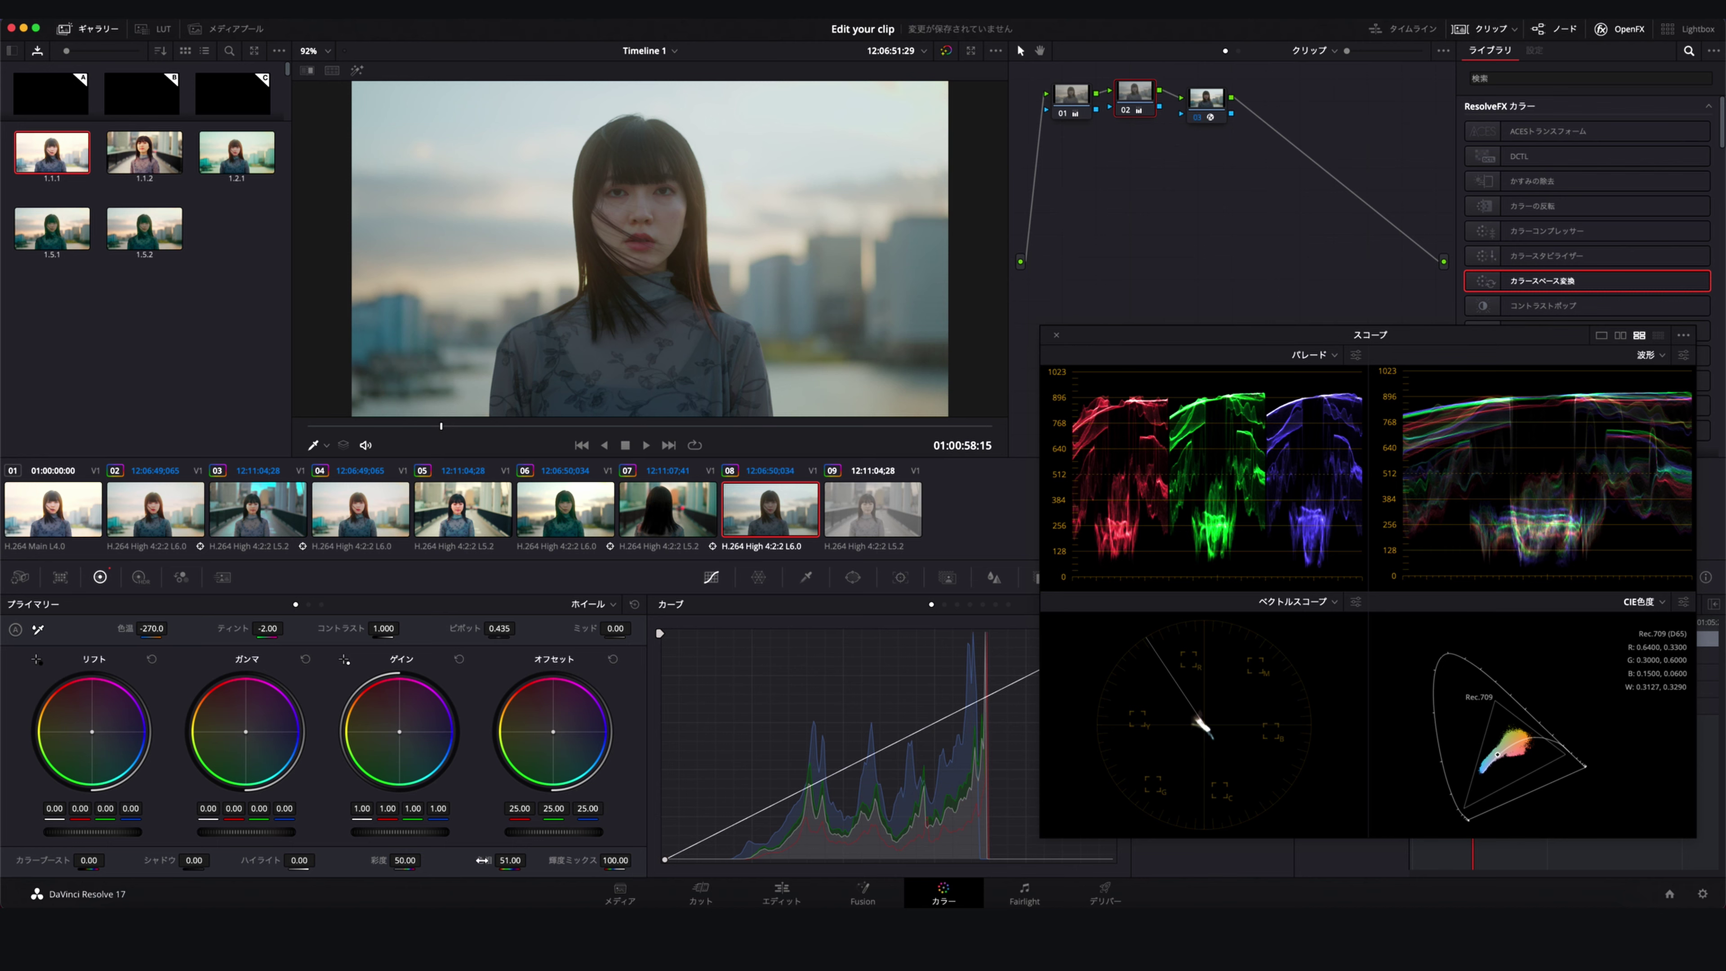
drag(483, 859, 531, 859)
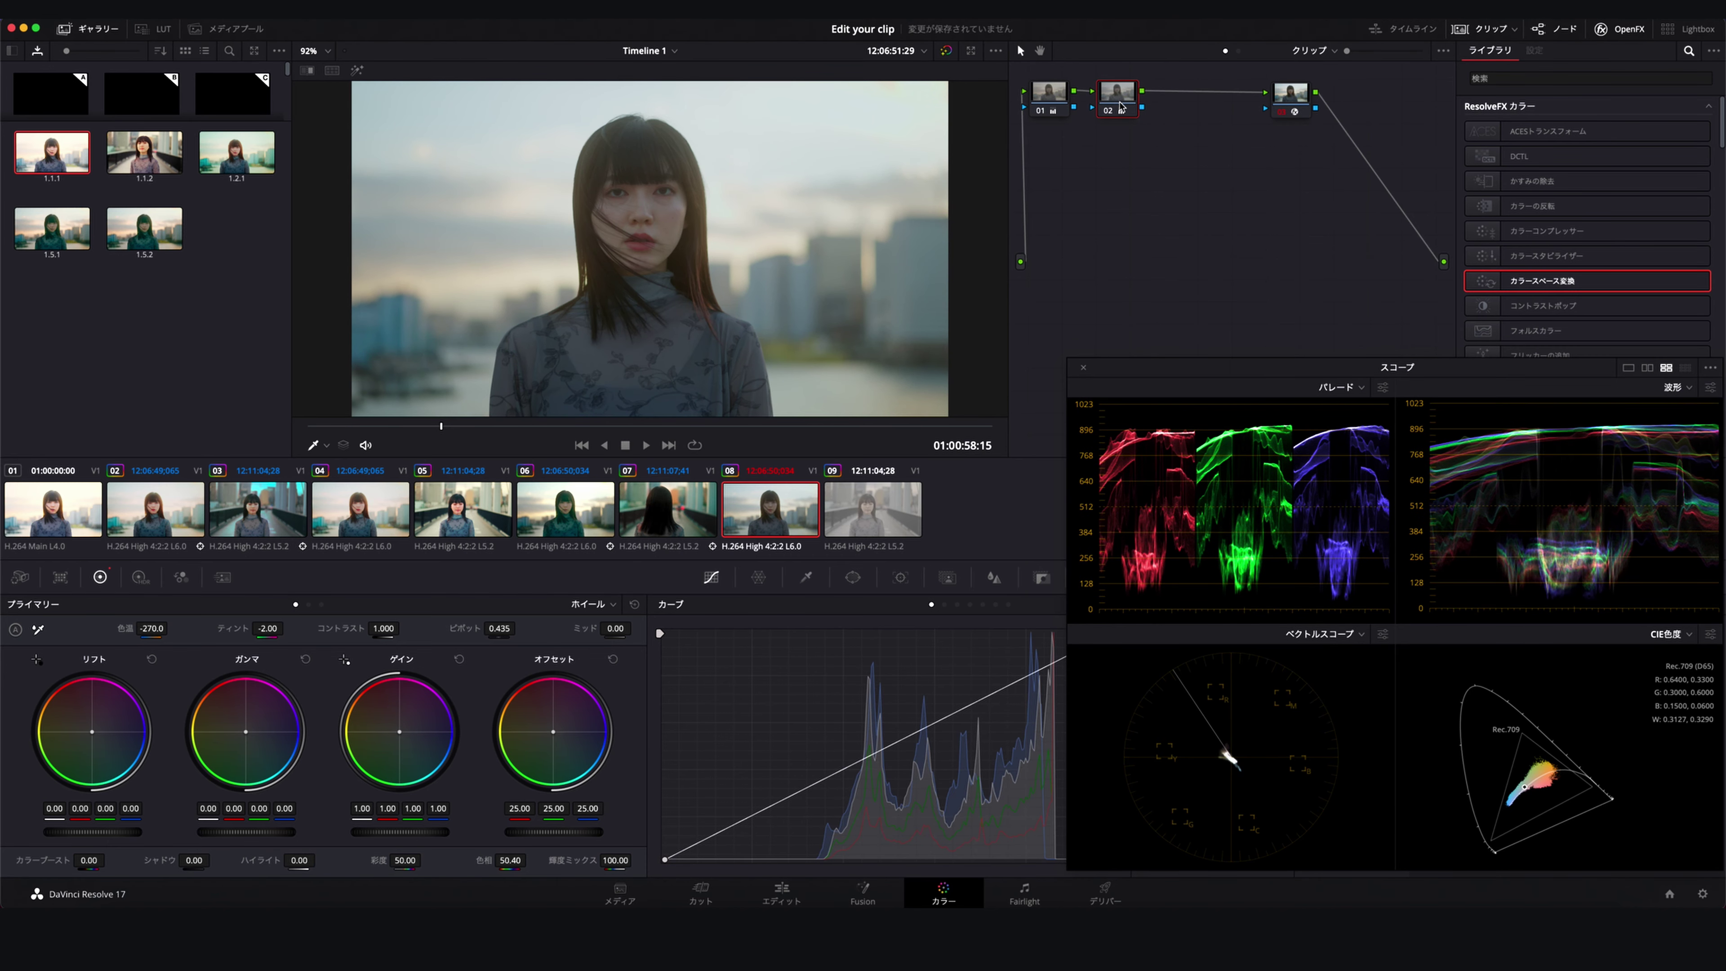
Add node 04 with an S-Gamut3.Cine/S-Log3 Color Space Transform, then node 05 below node 01
key(alt+s)
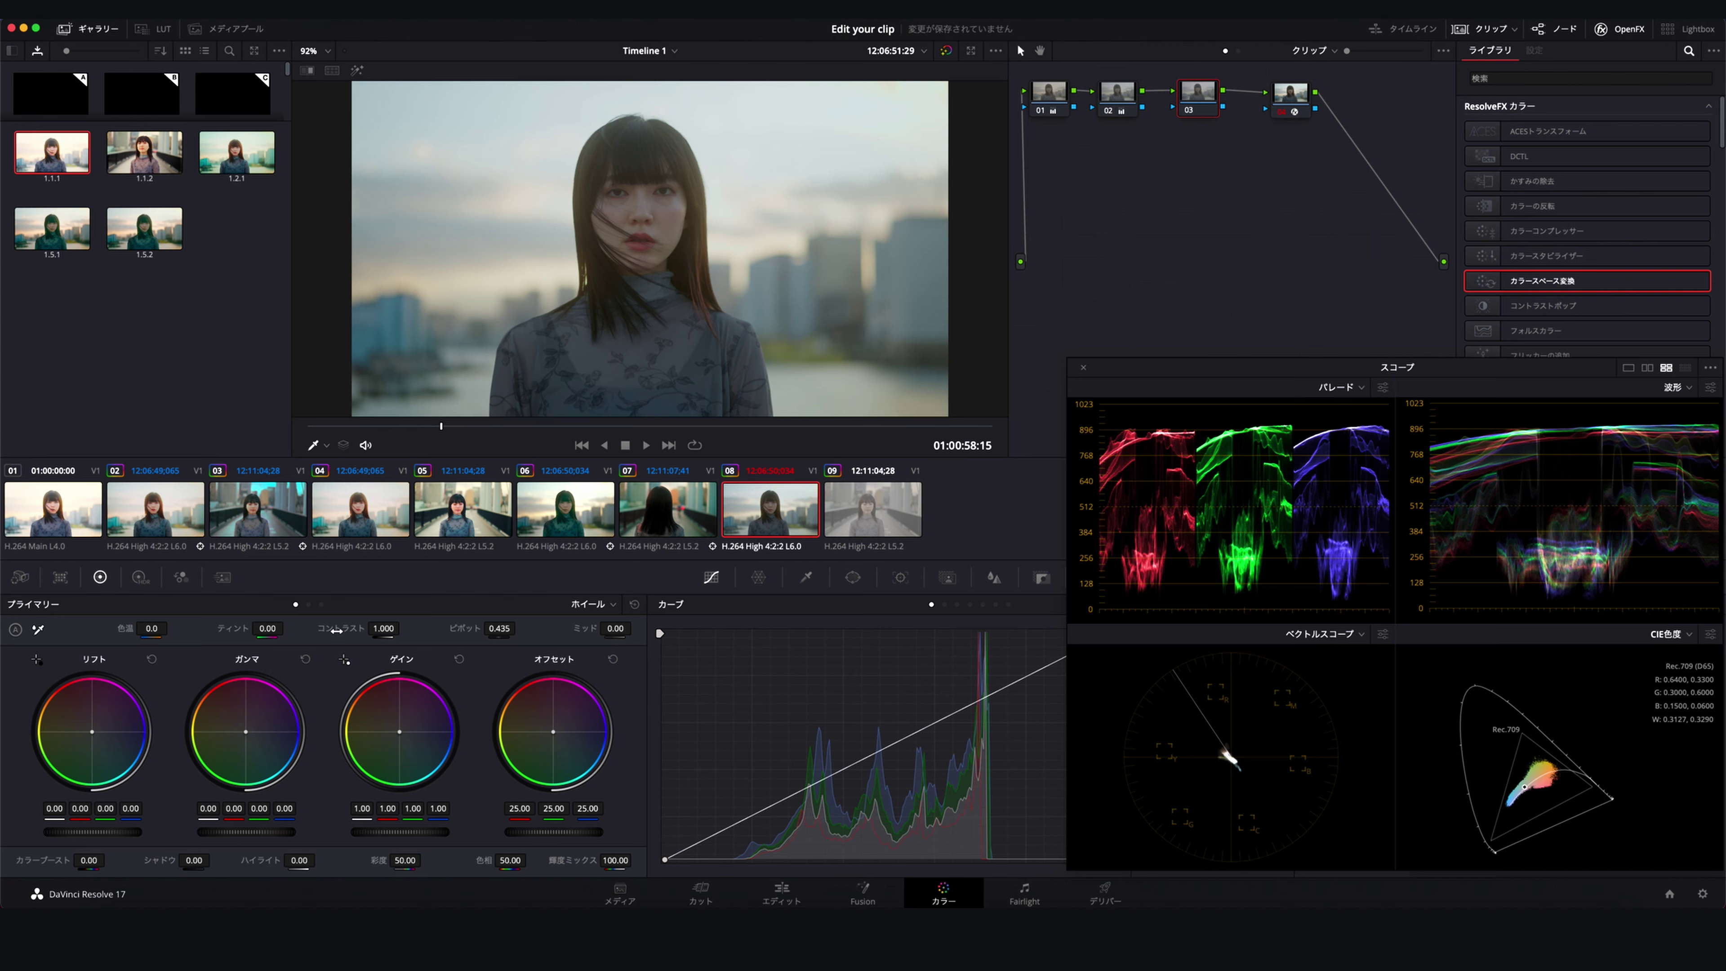
drag(1562, 280, 1275, 96)
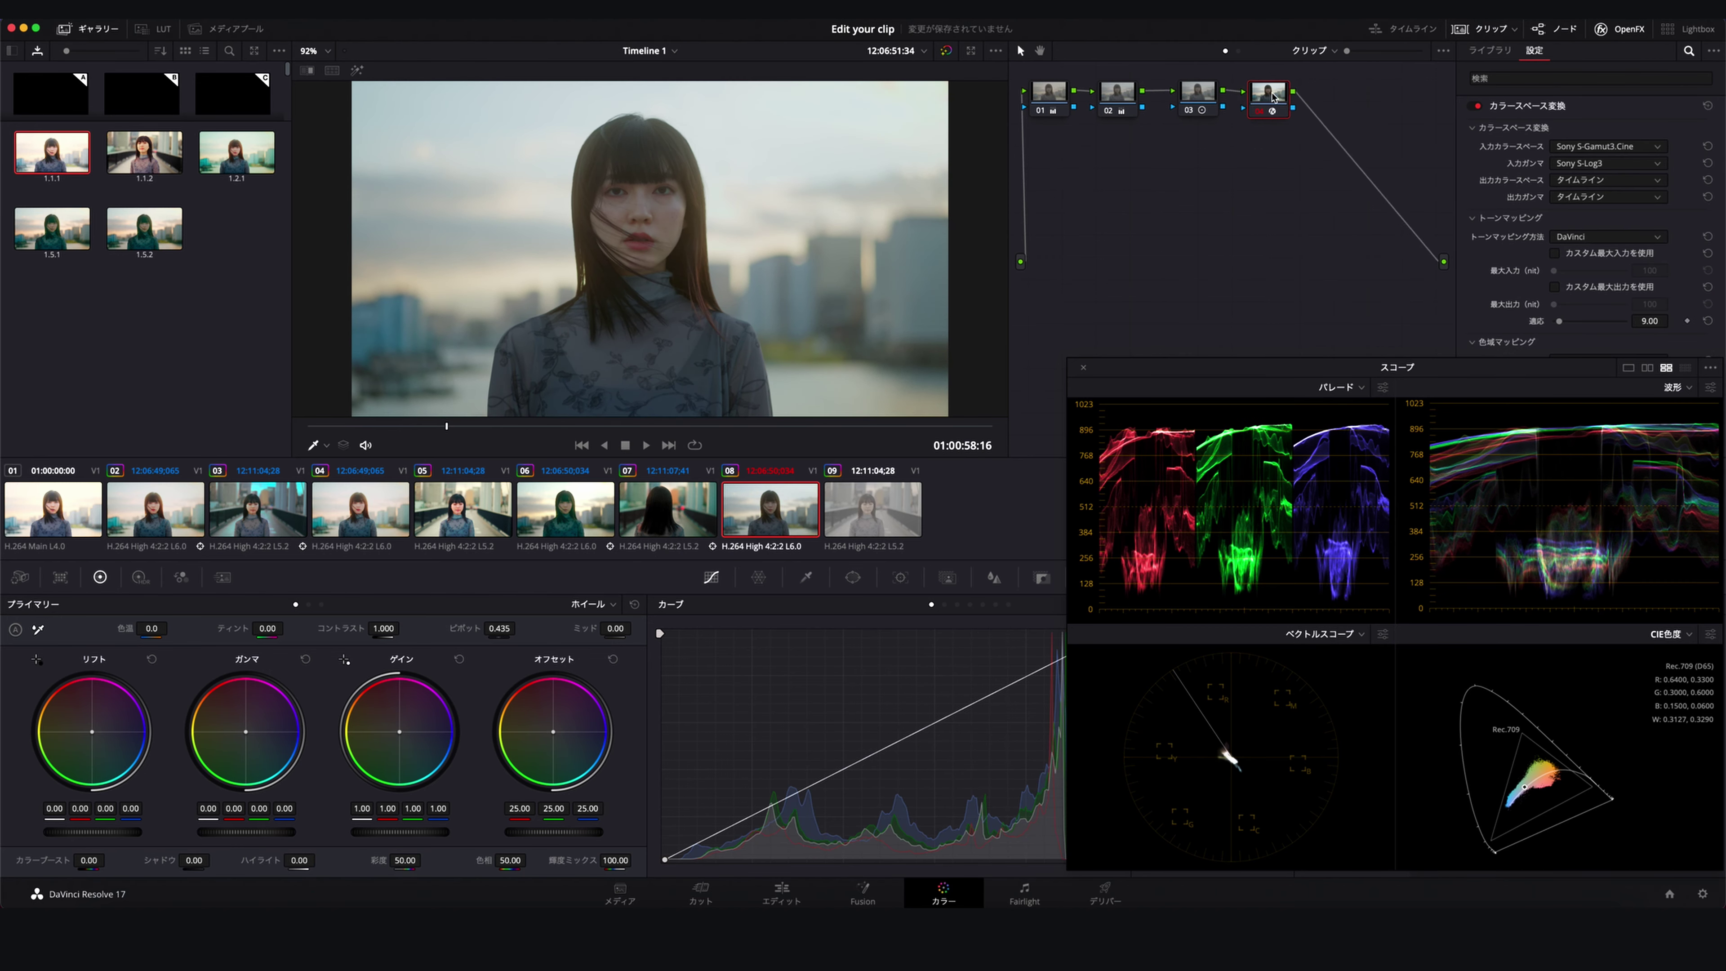
key(alt+s)
drag(1334, 105, 1065, 153)
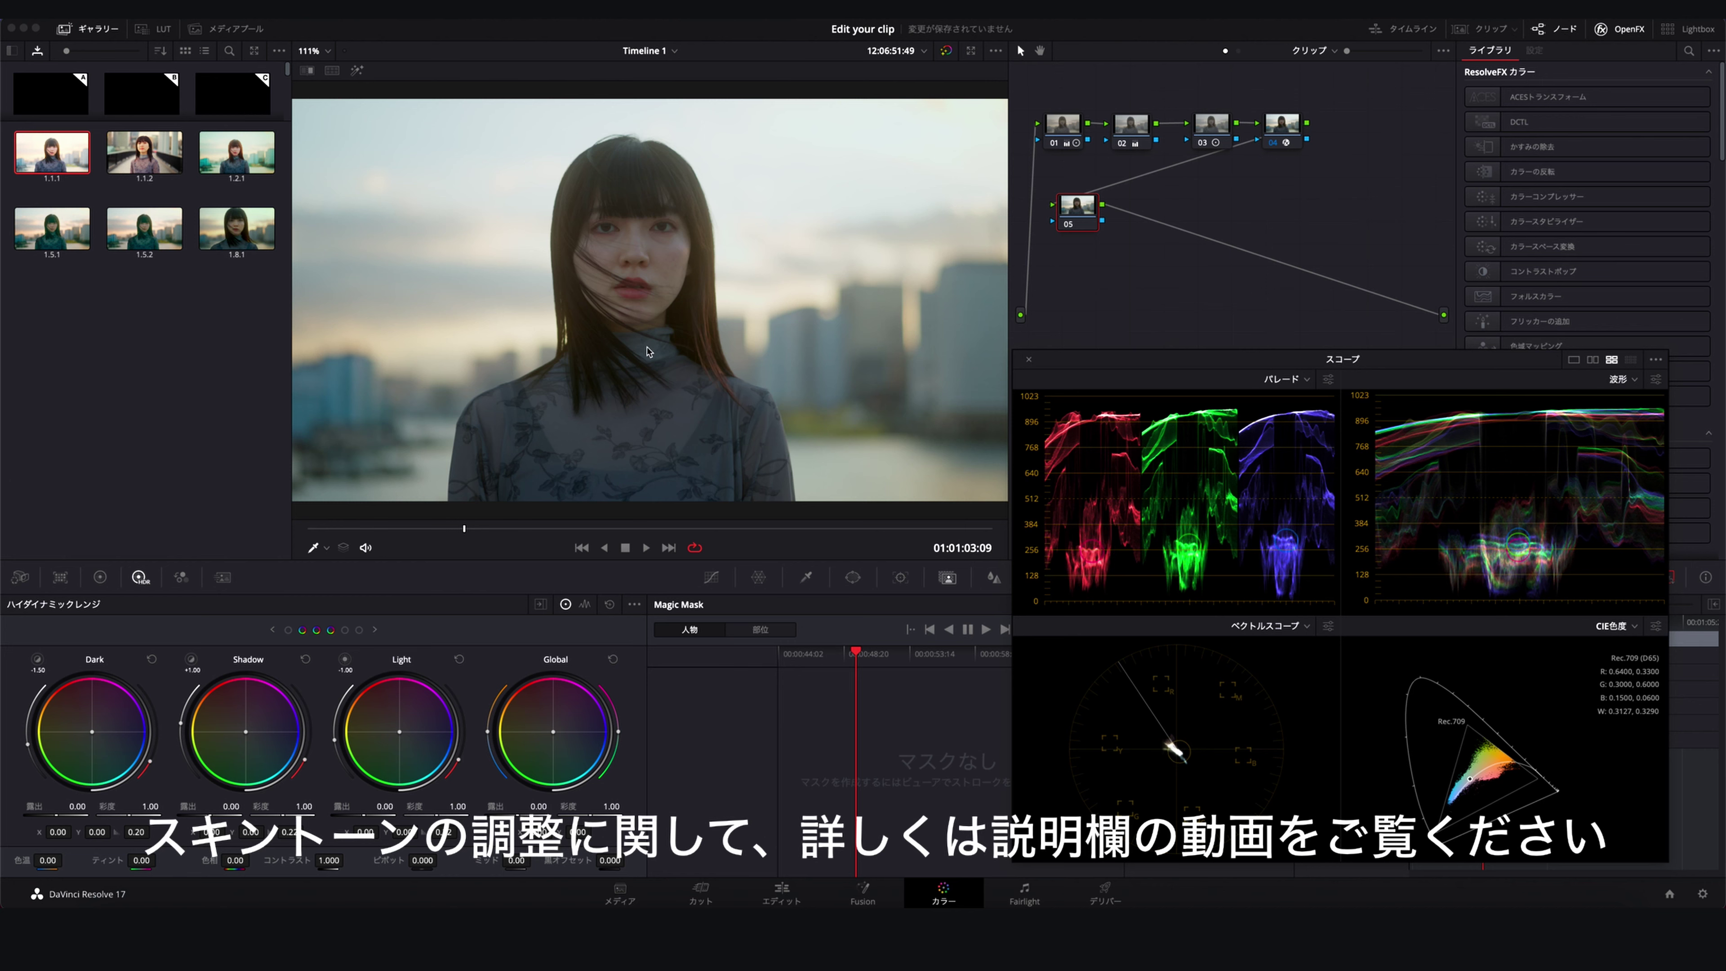
Nudge node 05's Gamma wheel slightly toward green and add serial node 06 after it
drag(1108, 378, 1138, 379)
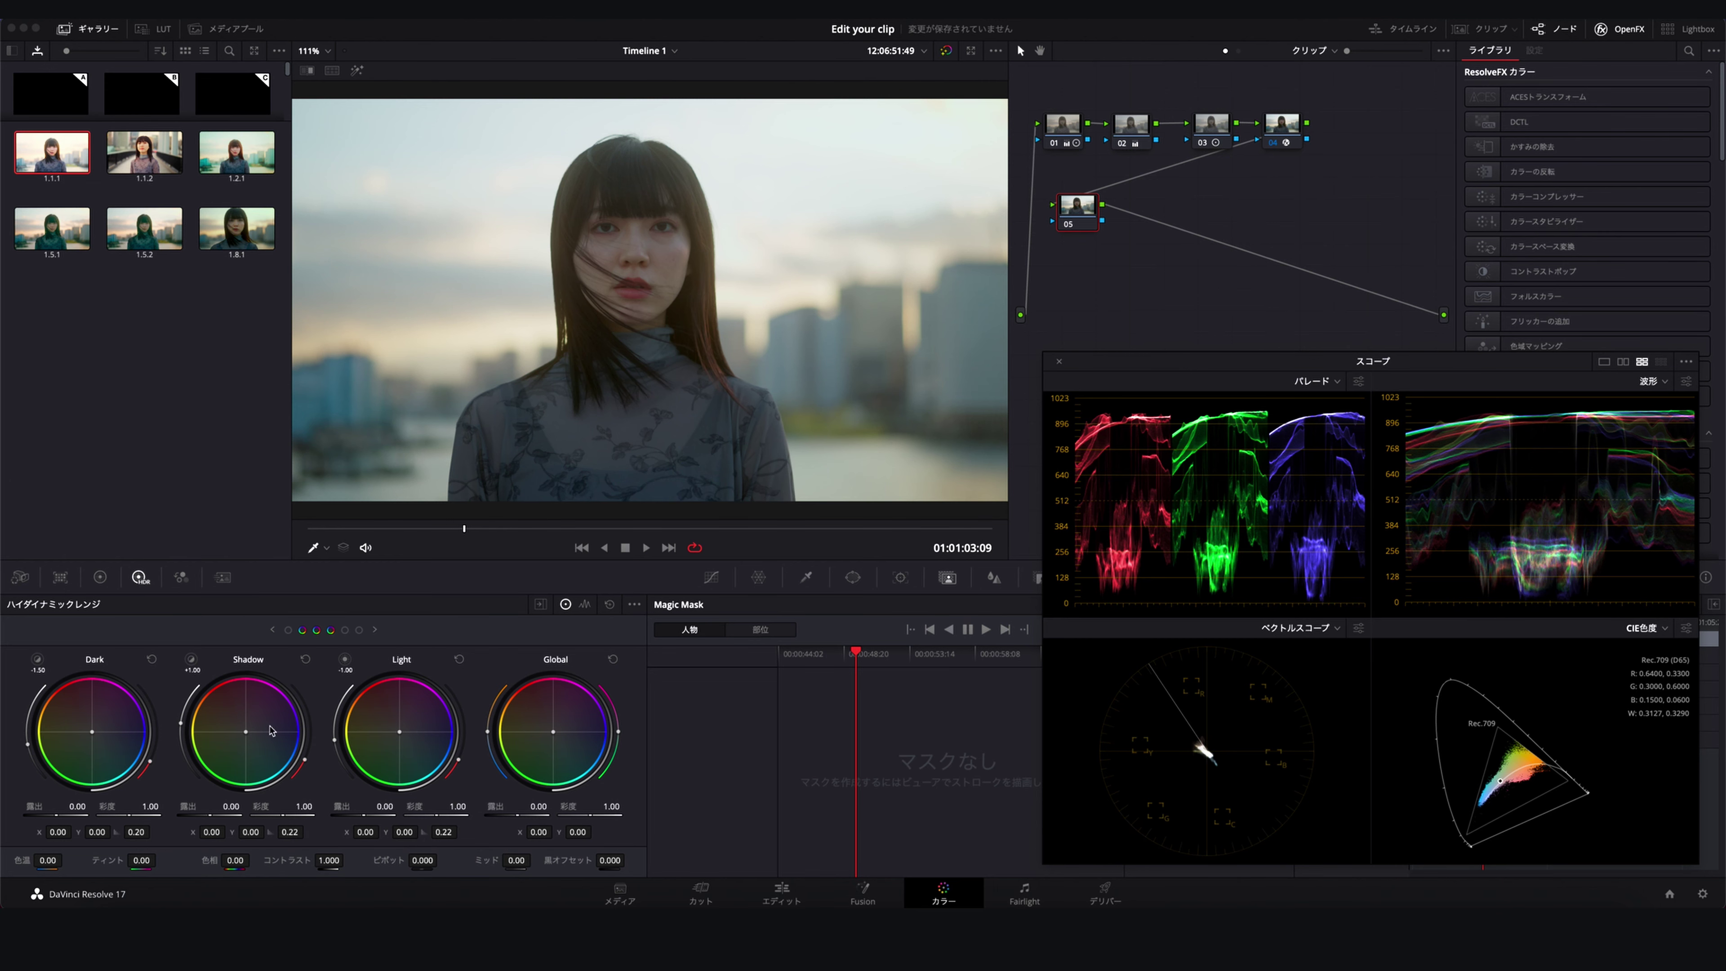
click(100, 576)
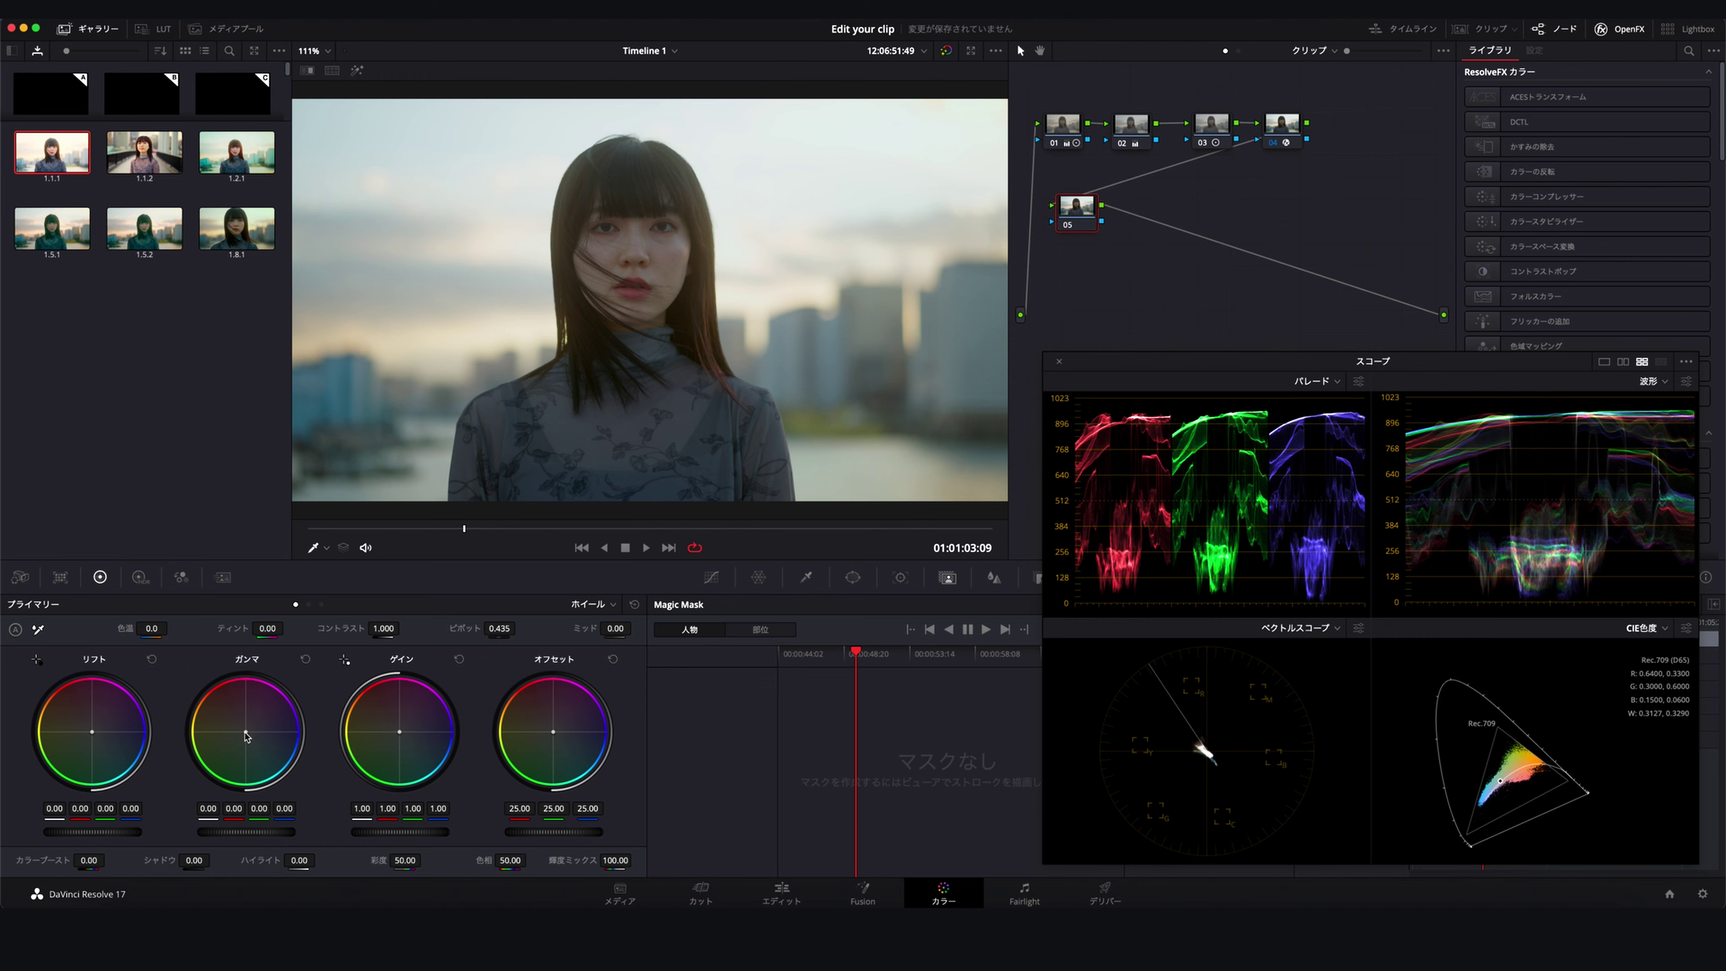
drag(246, 731, 244, 733)
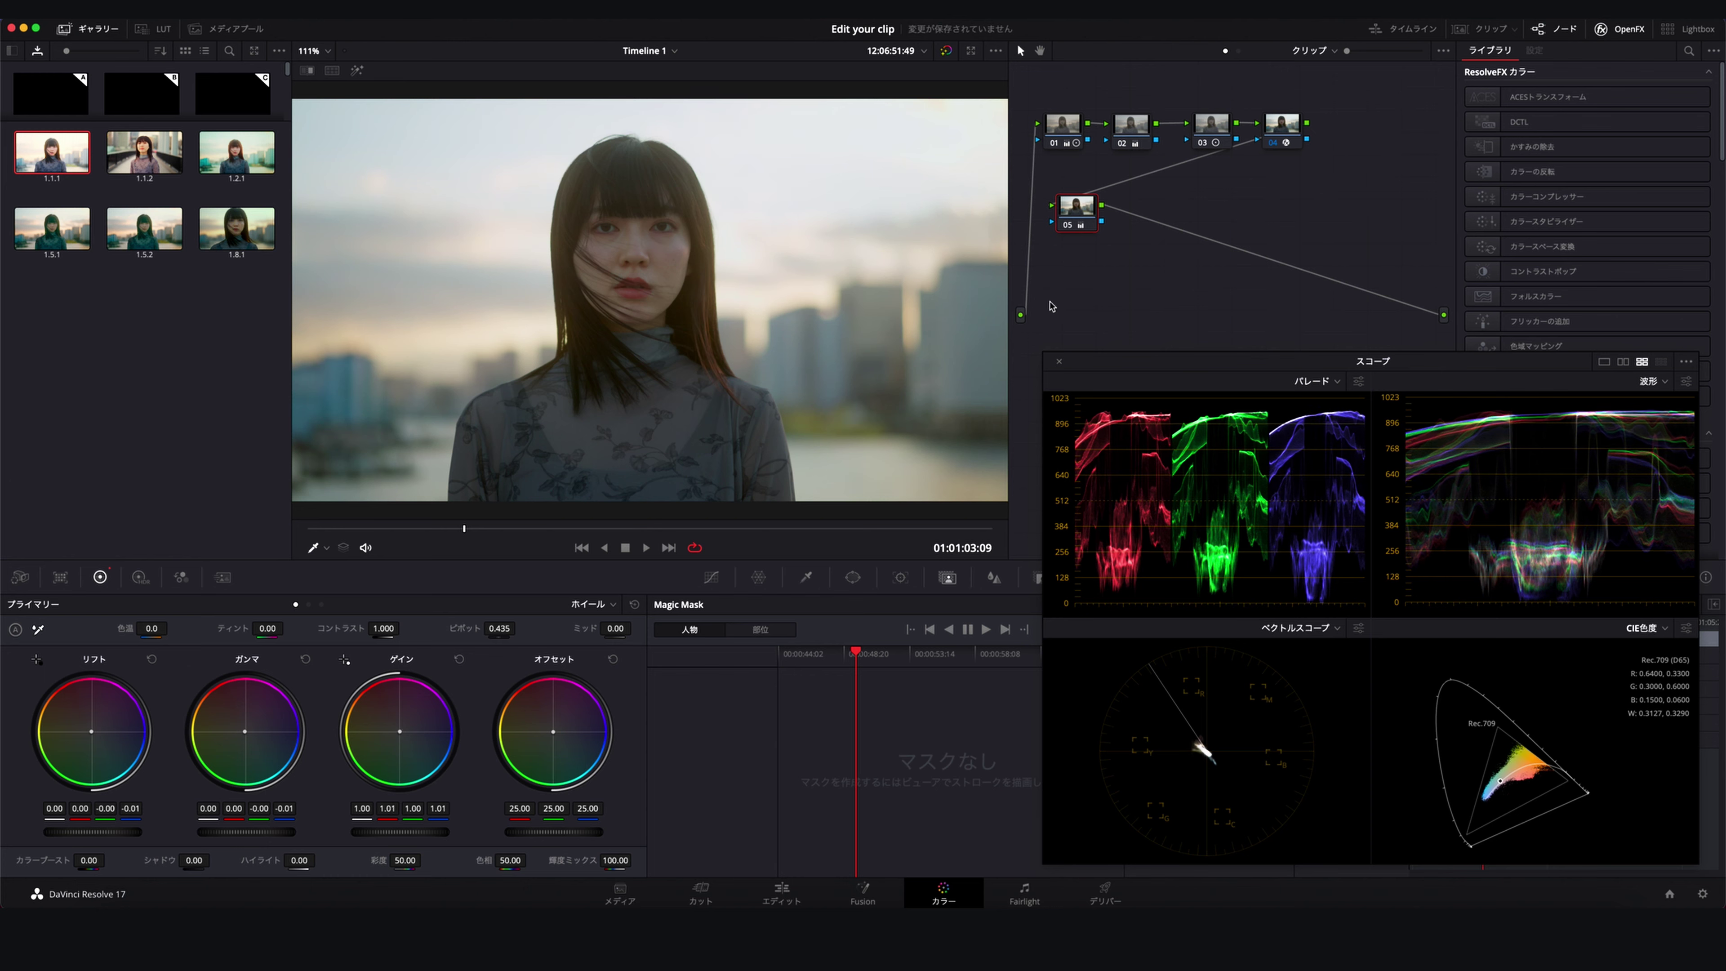
drag(1085, 211, 1075, 207)
key(alt+s)
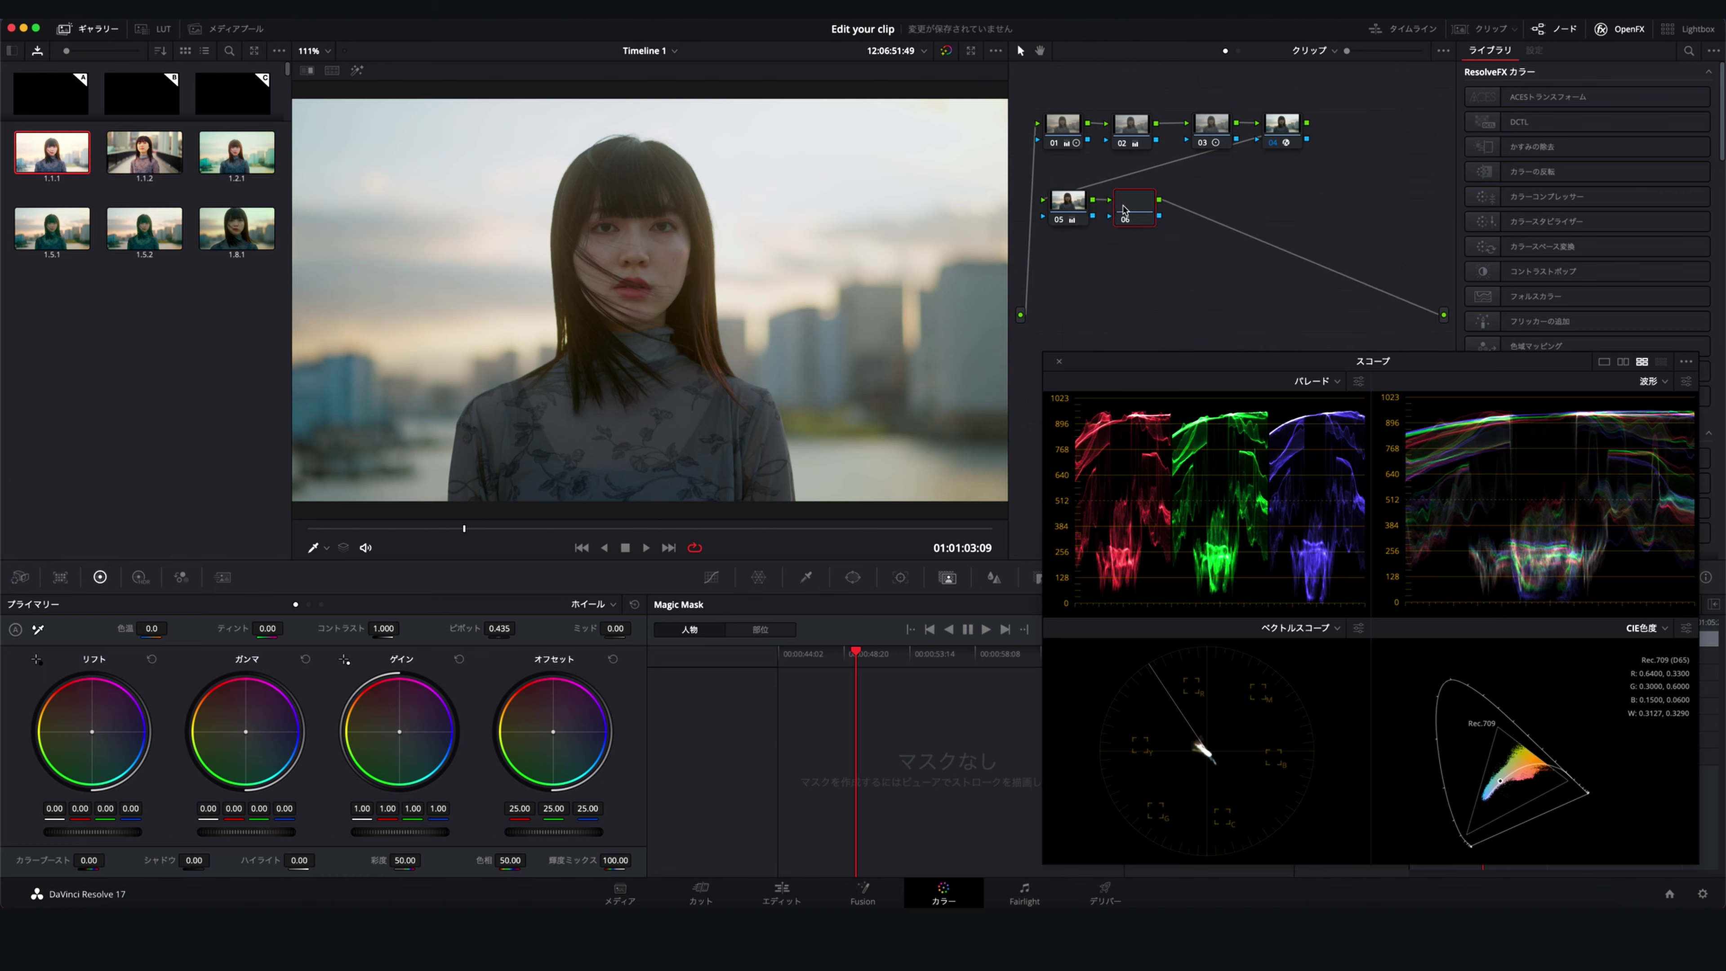
On node 06, add skin-tone points on the first hue curve and raise them slightly
click(710, 577)
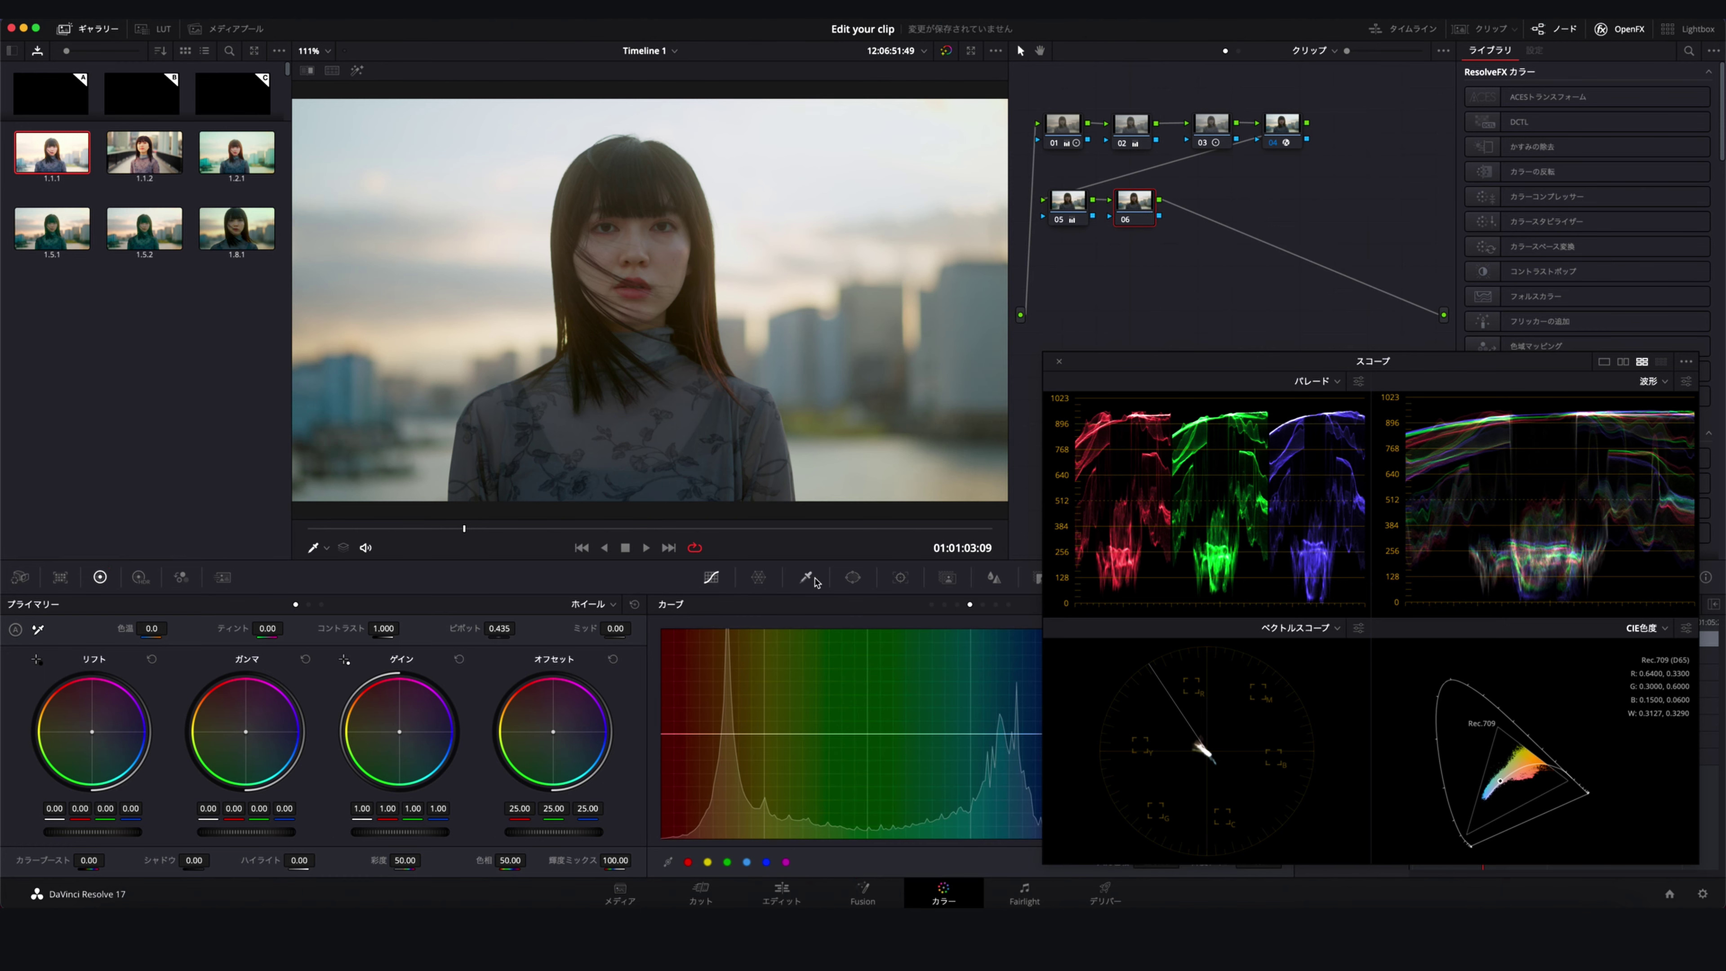
click(944, 605)
click(825, 387)
drag(702, 732, 702, 730)
drag(701, 732, 701, 731)
On the next hue curve, add skin-tone points and shift the left point outward
click(957, 603)
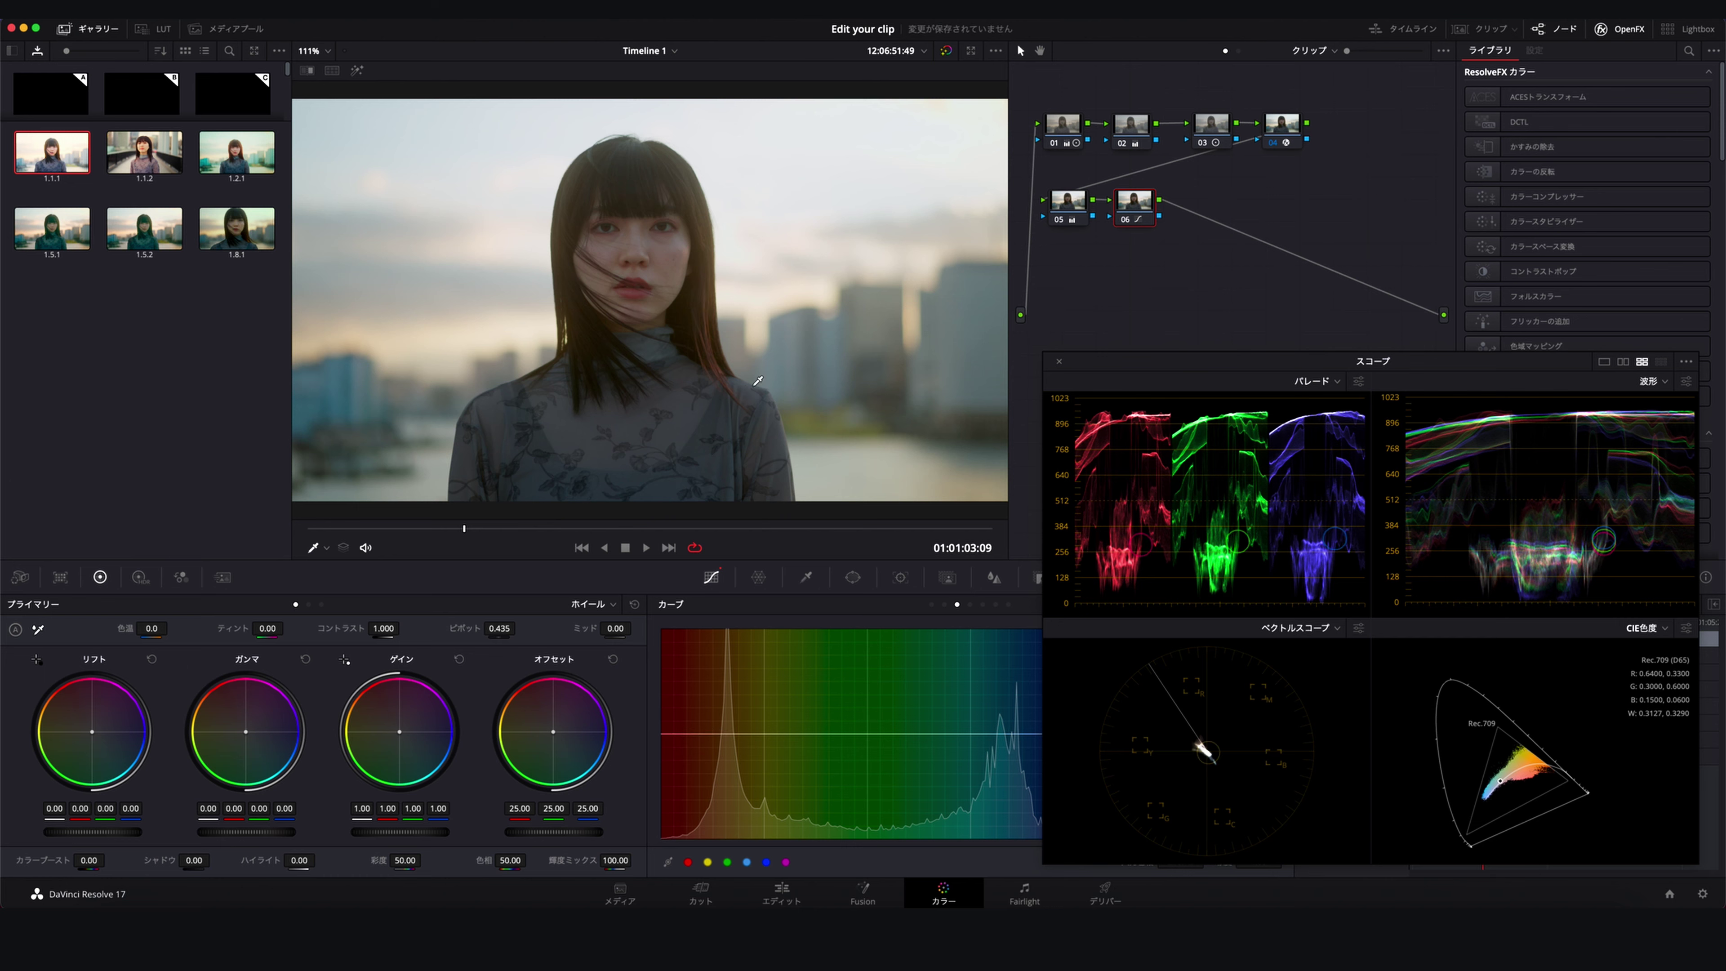
click(677, 255)
mouse_move(678, 735)
mouse_down()
mouse_move(750, 734)
mouse_move(708, 728)
mouse_up()
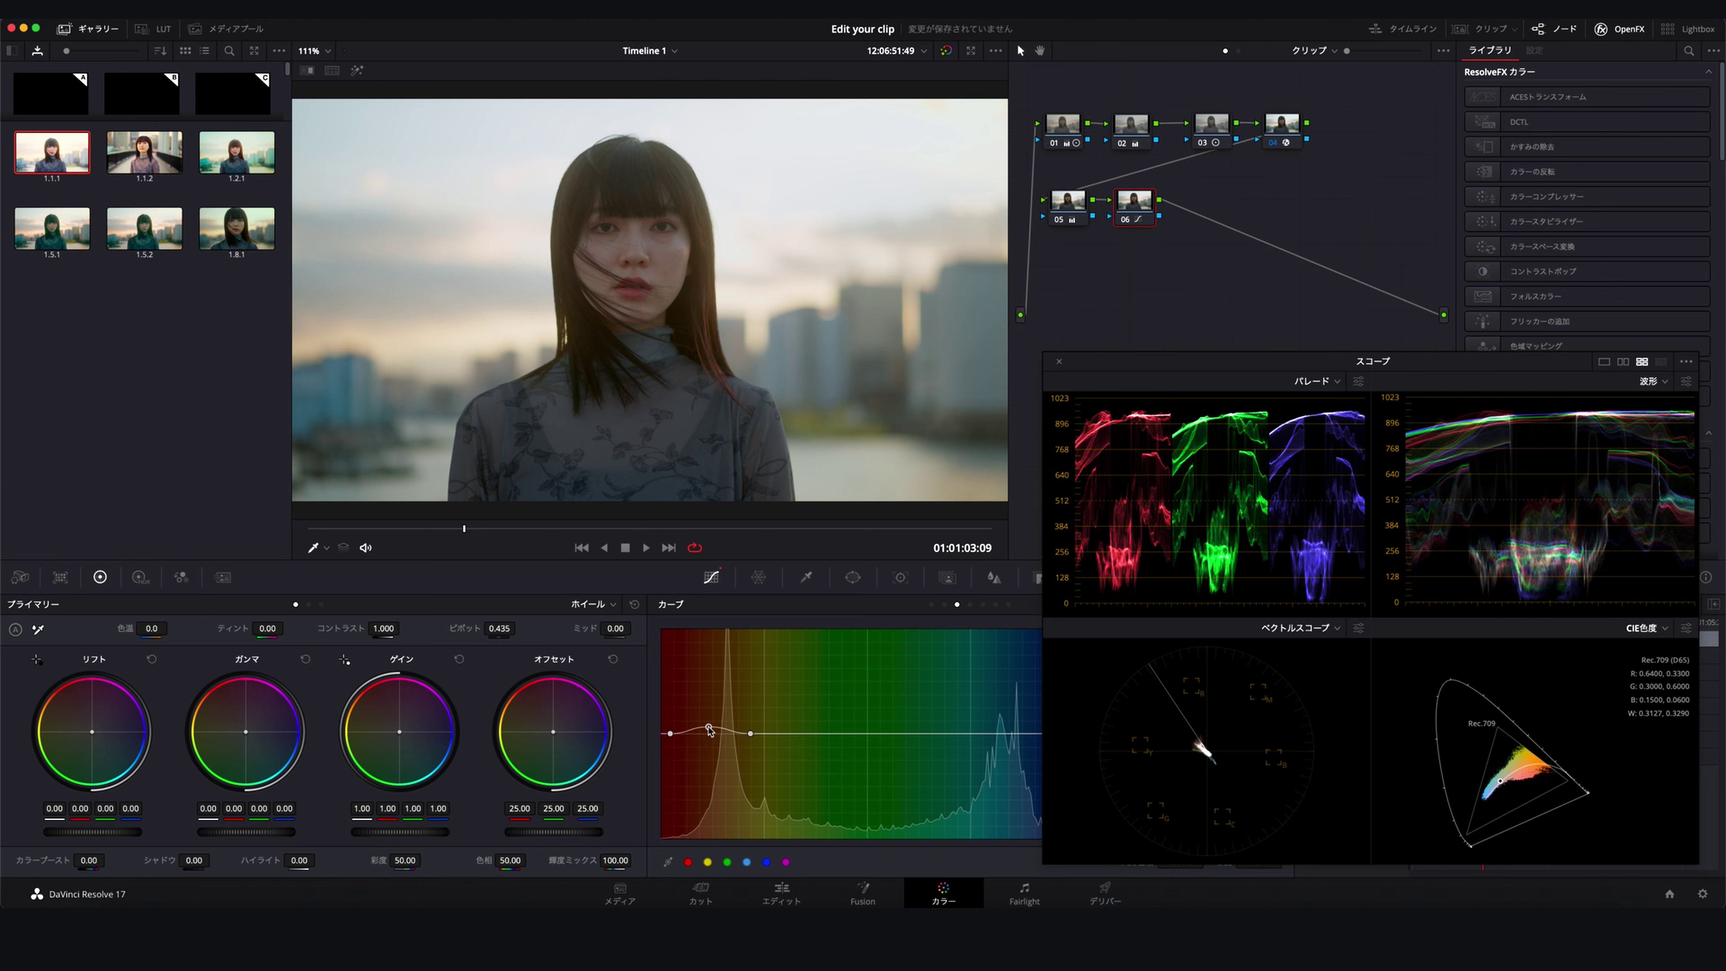
Sample the face's skin tone onto the third hue curve and adjust its point
click(970, 603)
click(670, 262)
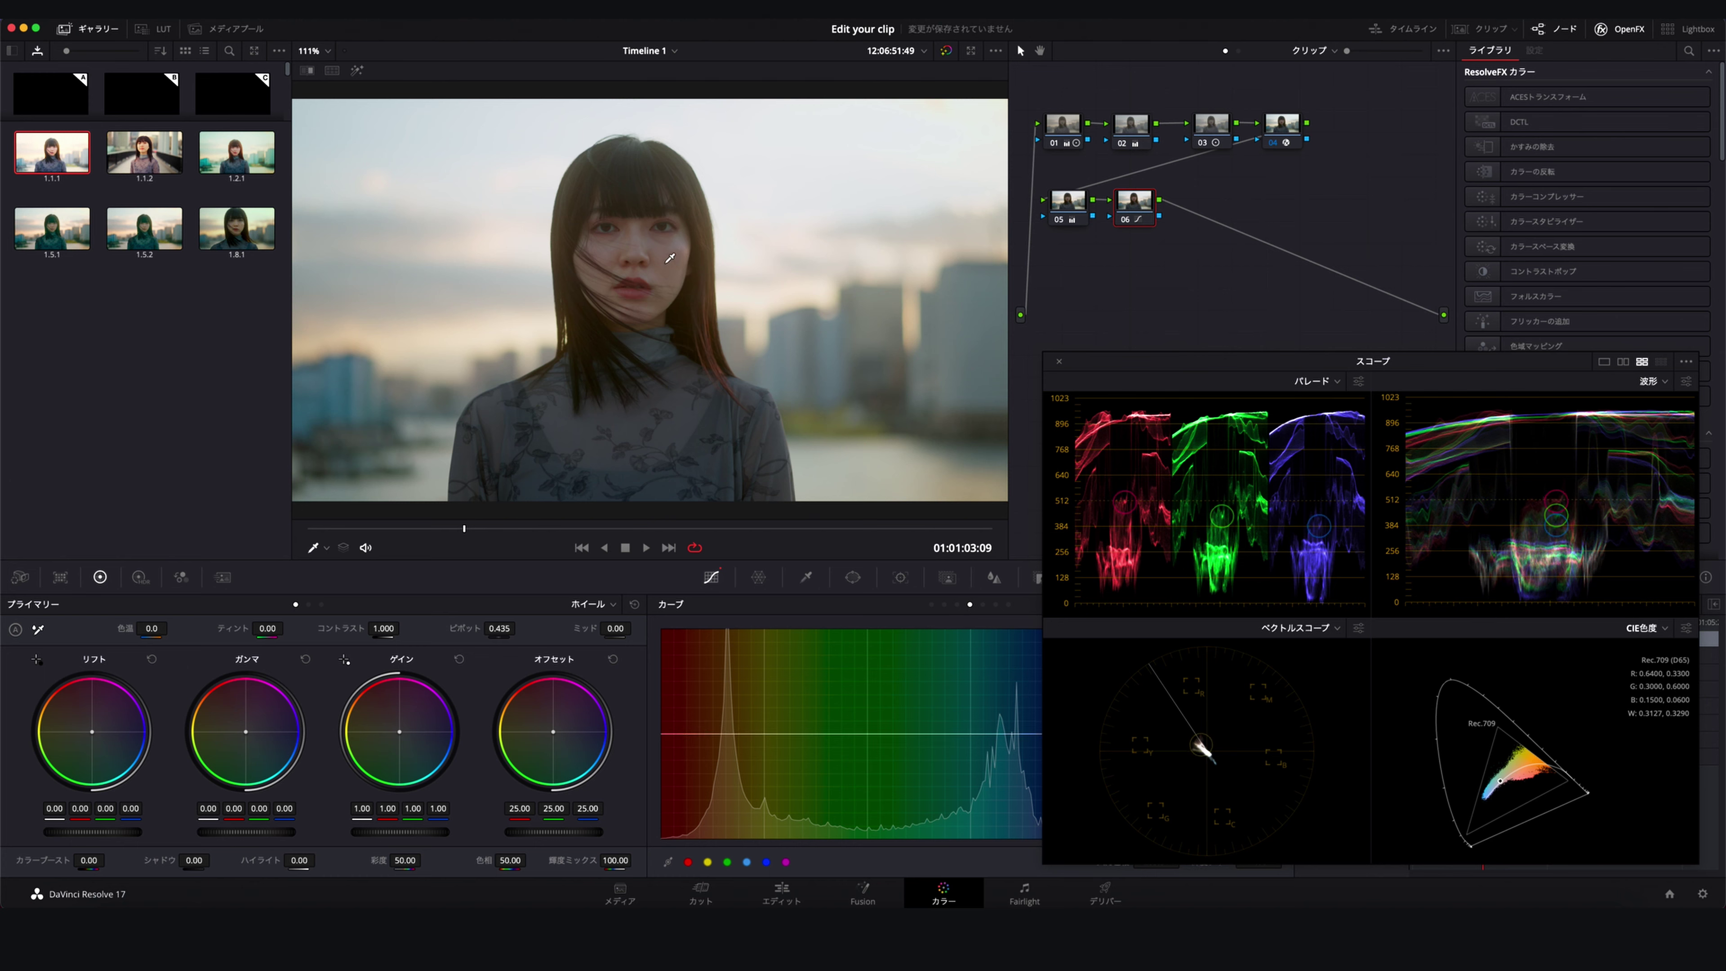
click(664, 247)
drag(725, 734, 699, 730)
click(699, 735)
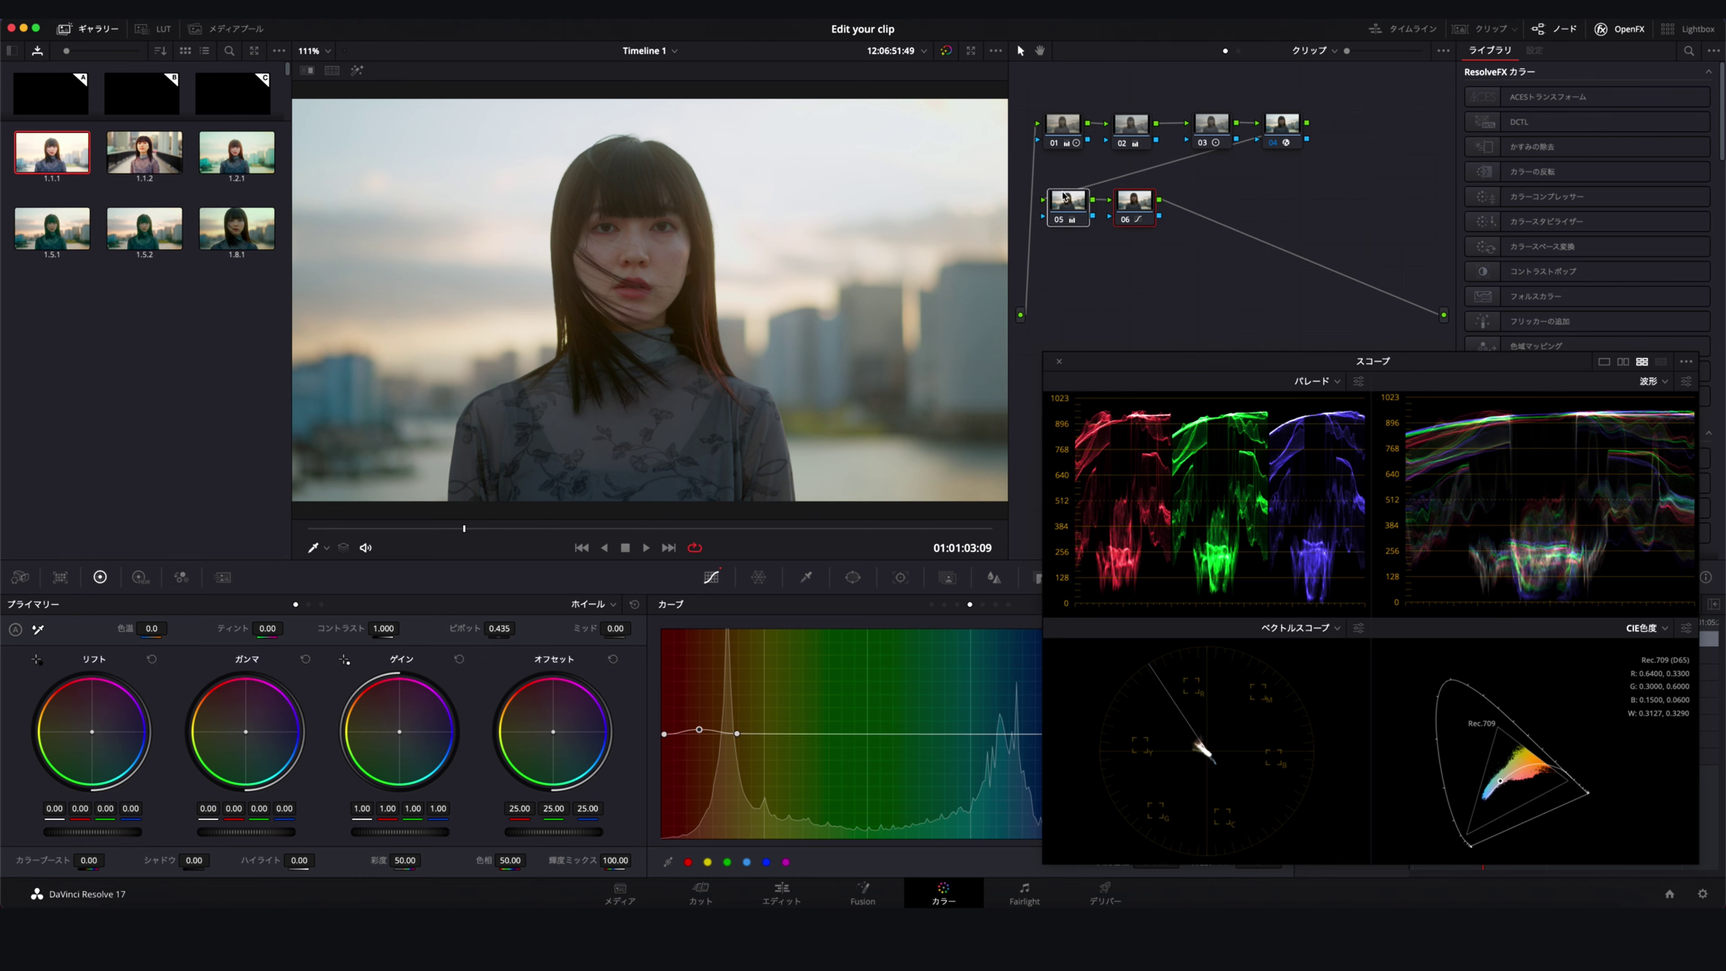
Toggle nodes 05 and 06 off and on to compare the skin adjustments
key(ctrl+d)
key(ctrl+d)
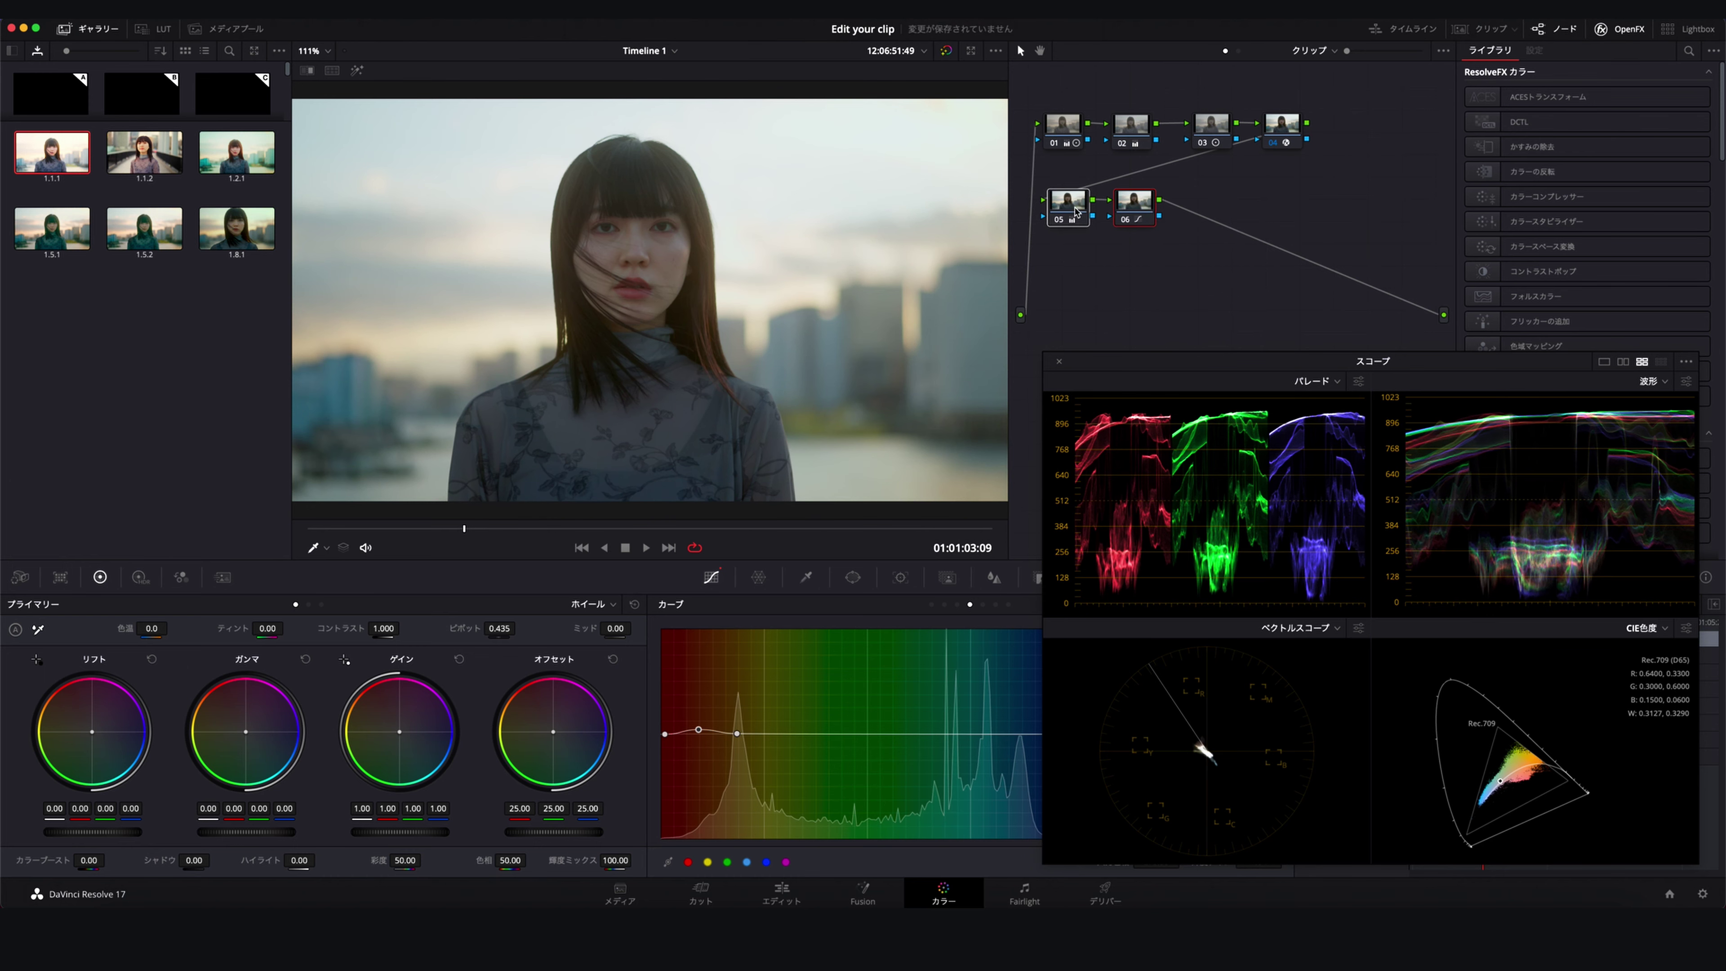
key(ctrl+d)
key(ctrl+d)
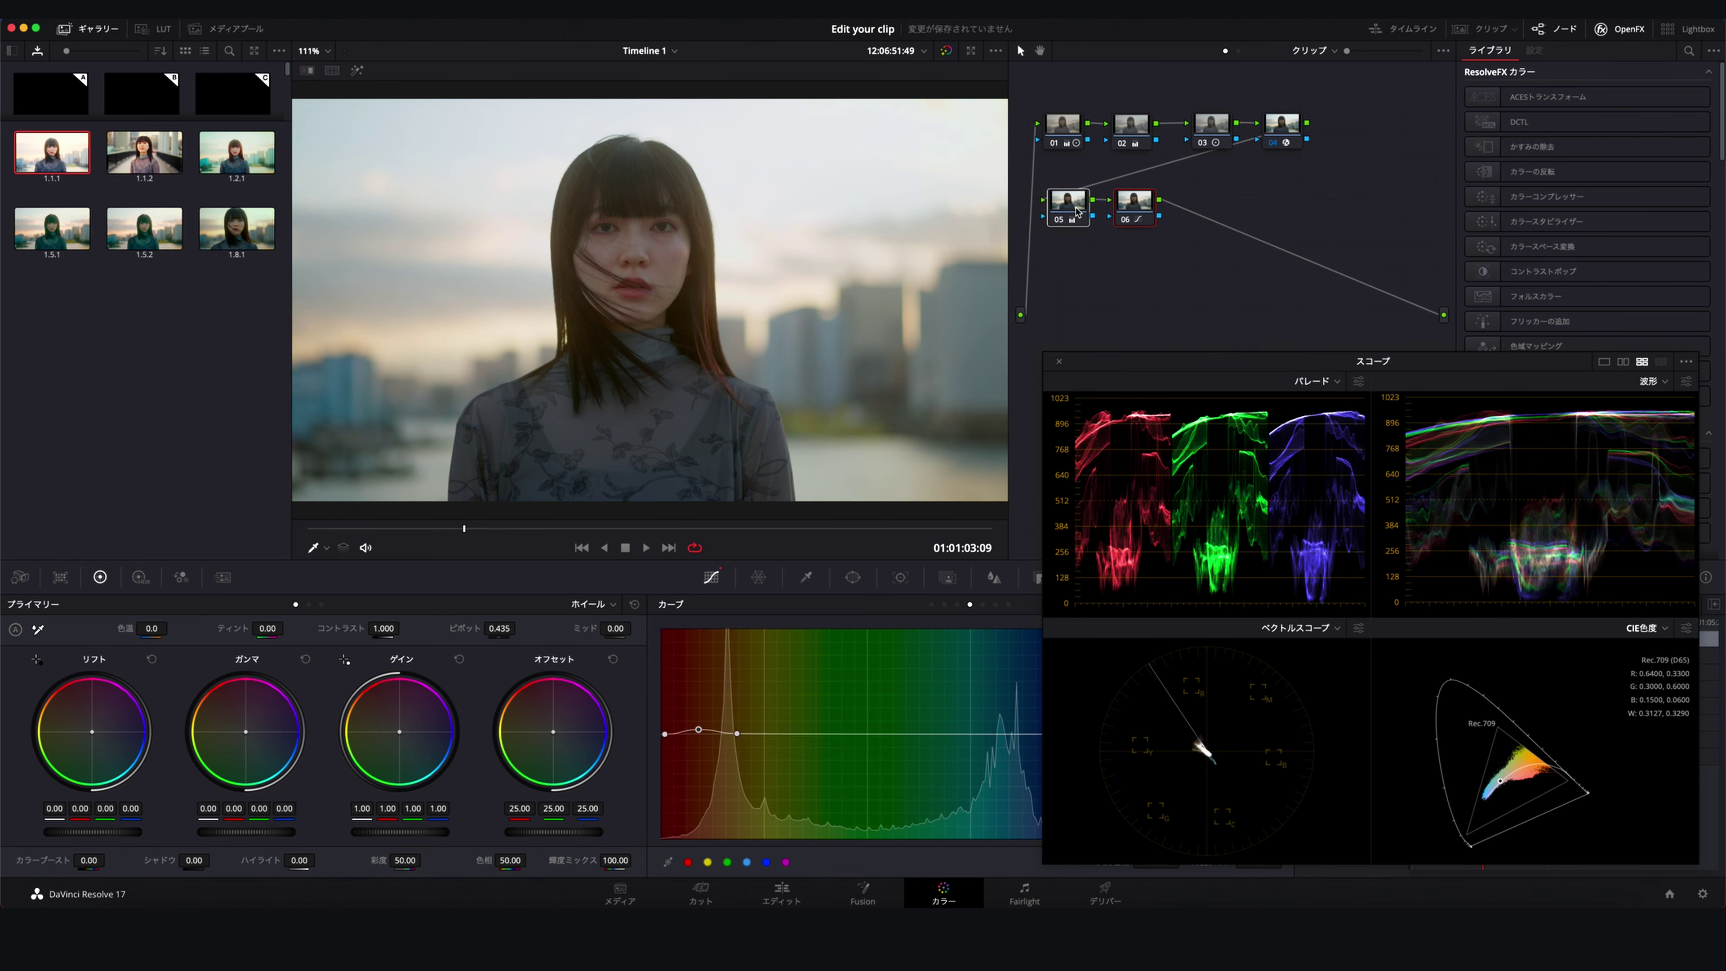
key(ctrl+d)
key(ctrl+d)
key(ctrl+d)
key(ctrl+d)
Add serial node 07, sample the face's skin with the qualifier, and show the matte
key(alt+s)
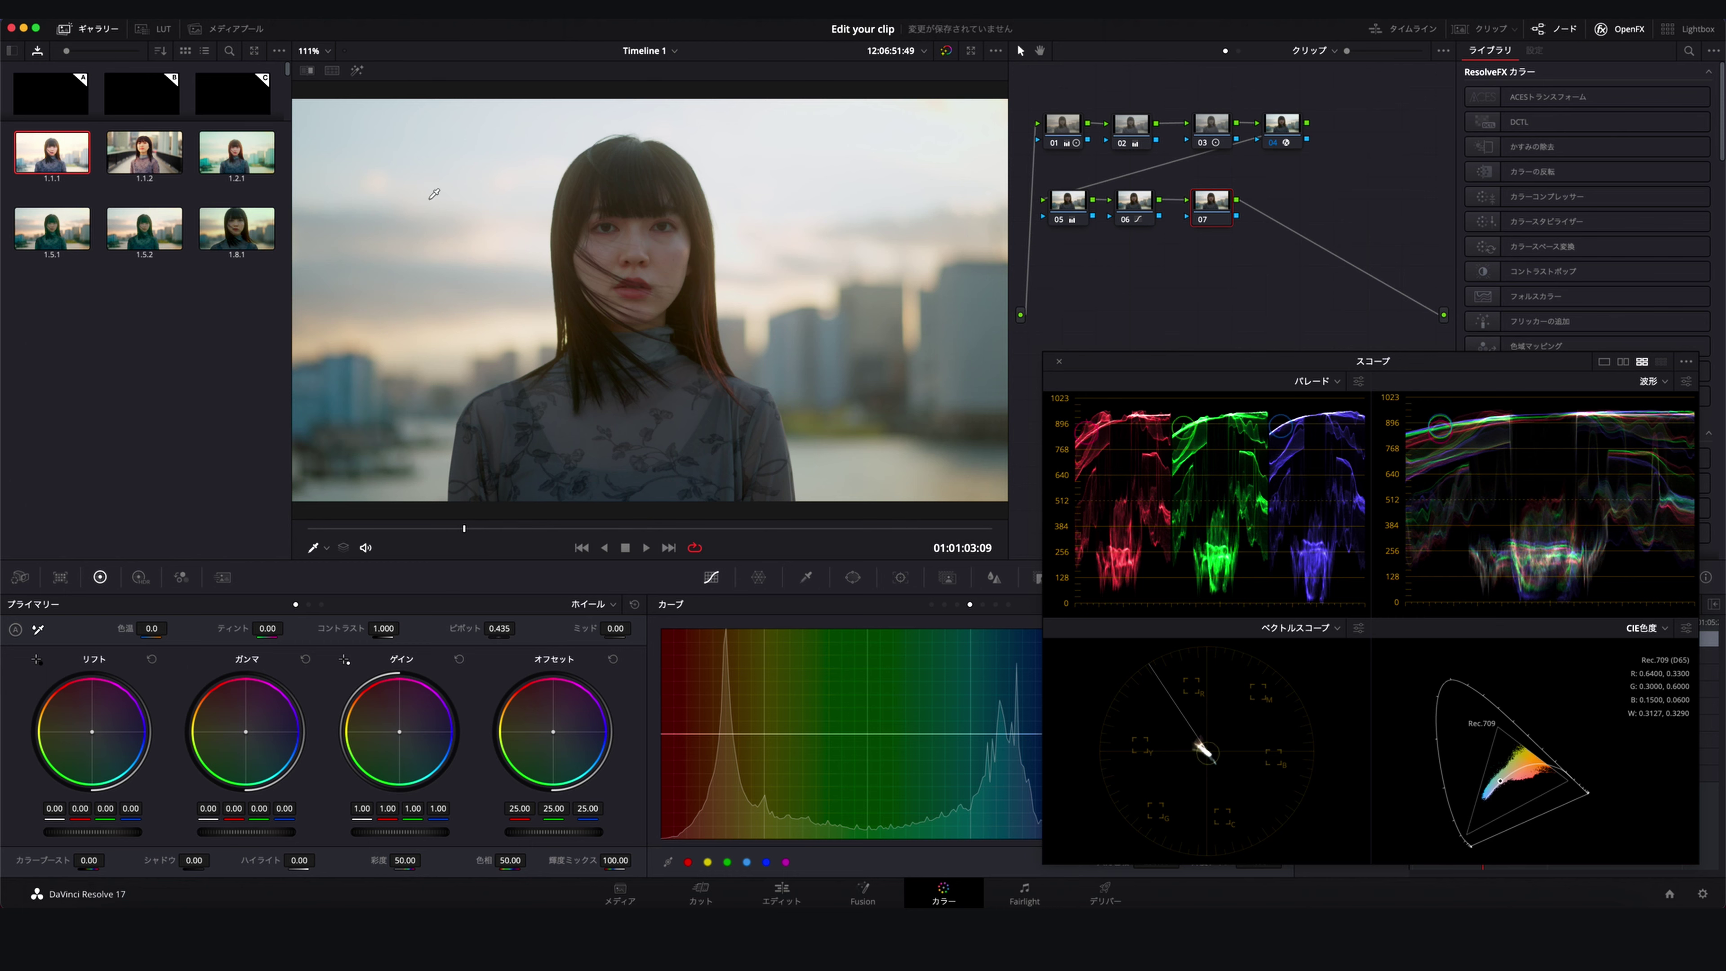
click(806, 577)
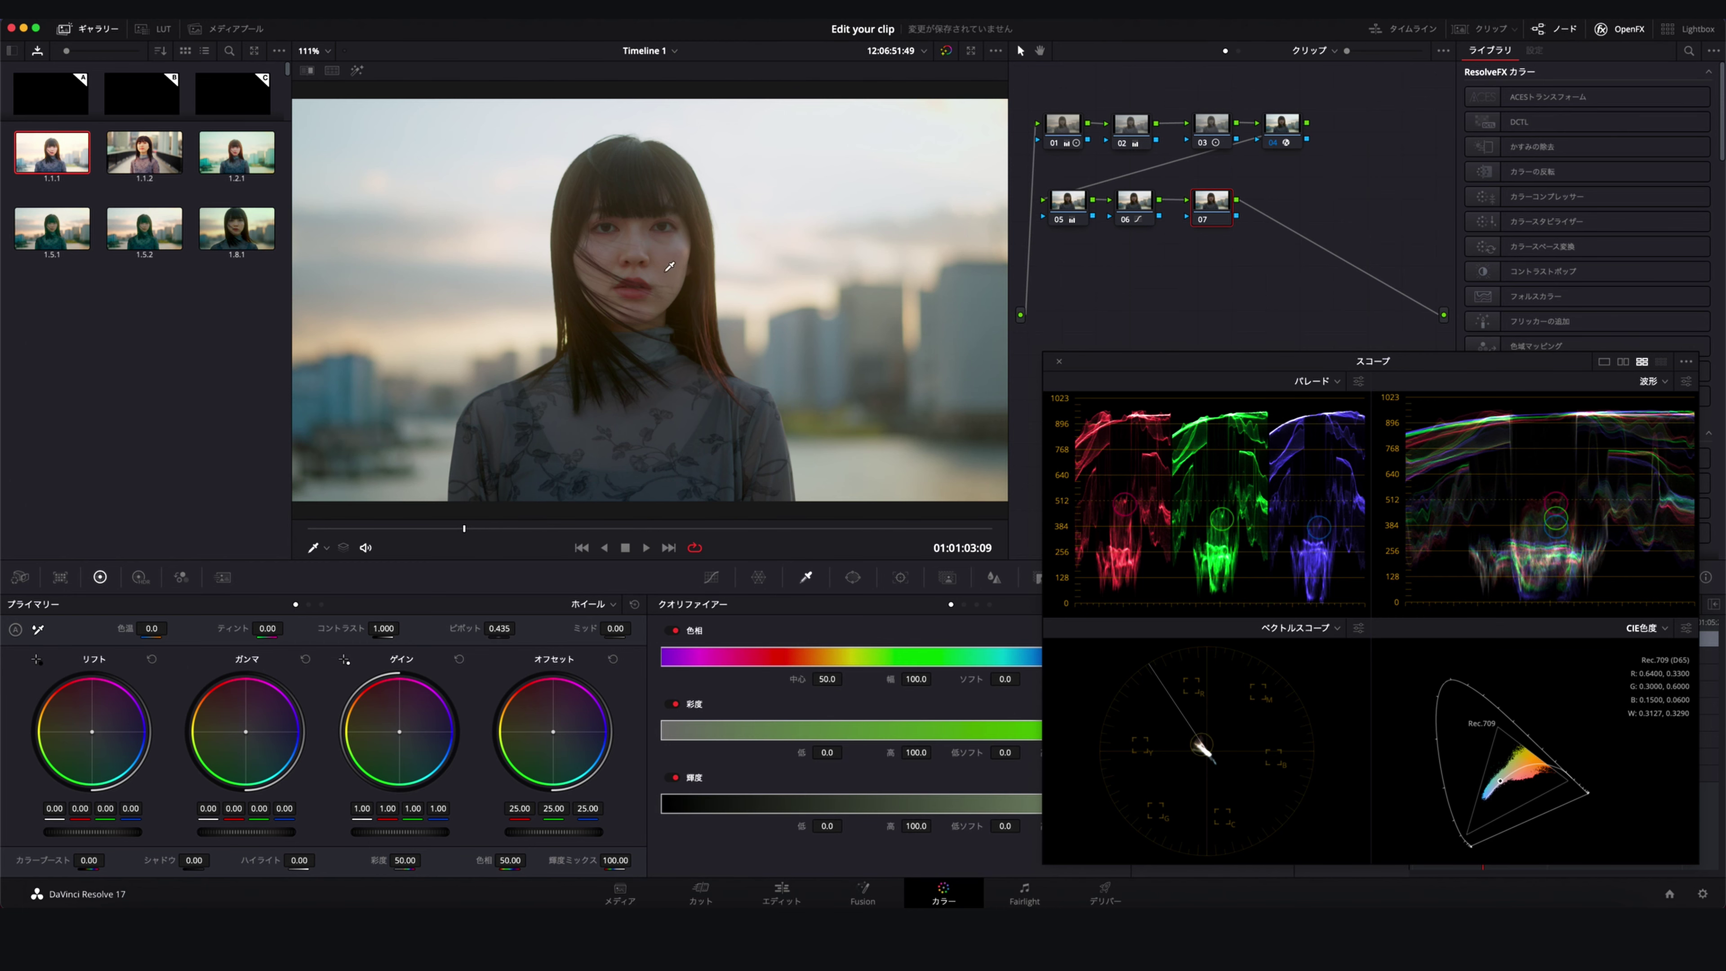
click(733, 466)
click(358, 70)
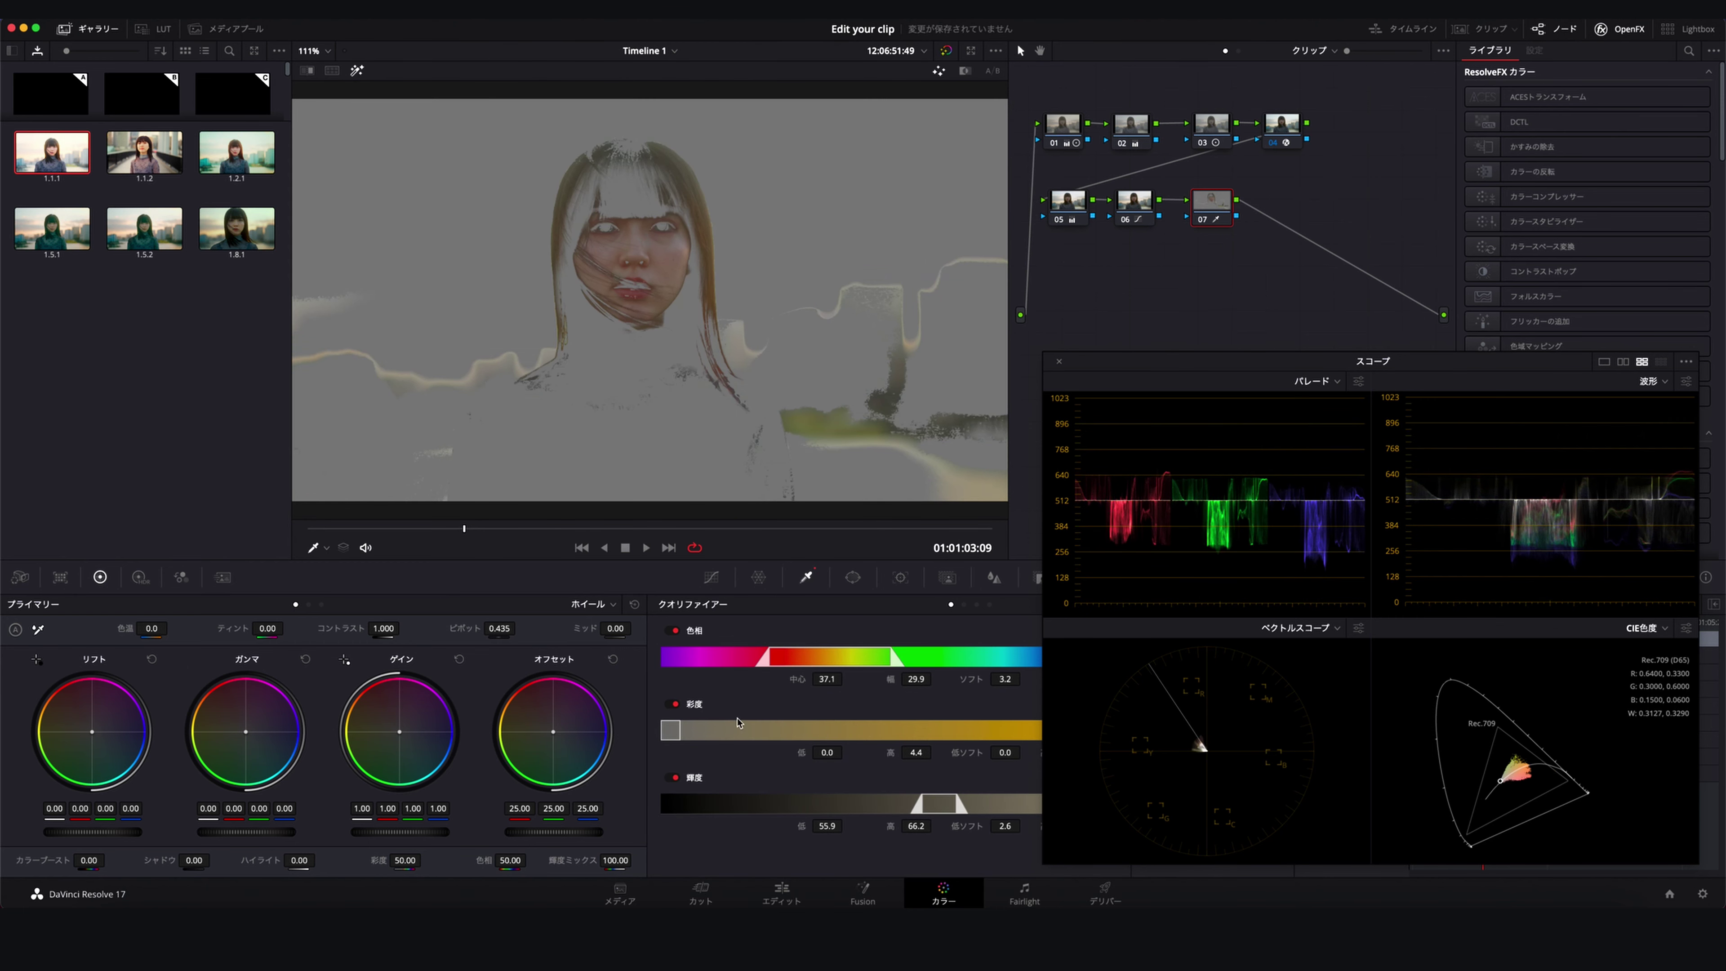
Tighten the qualifier to hue width 8.0, saturation 0–3.3, luminance 57.4–66.2
drag(767, 654, 817, 658)
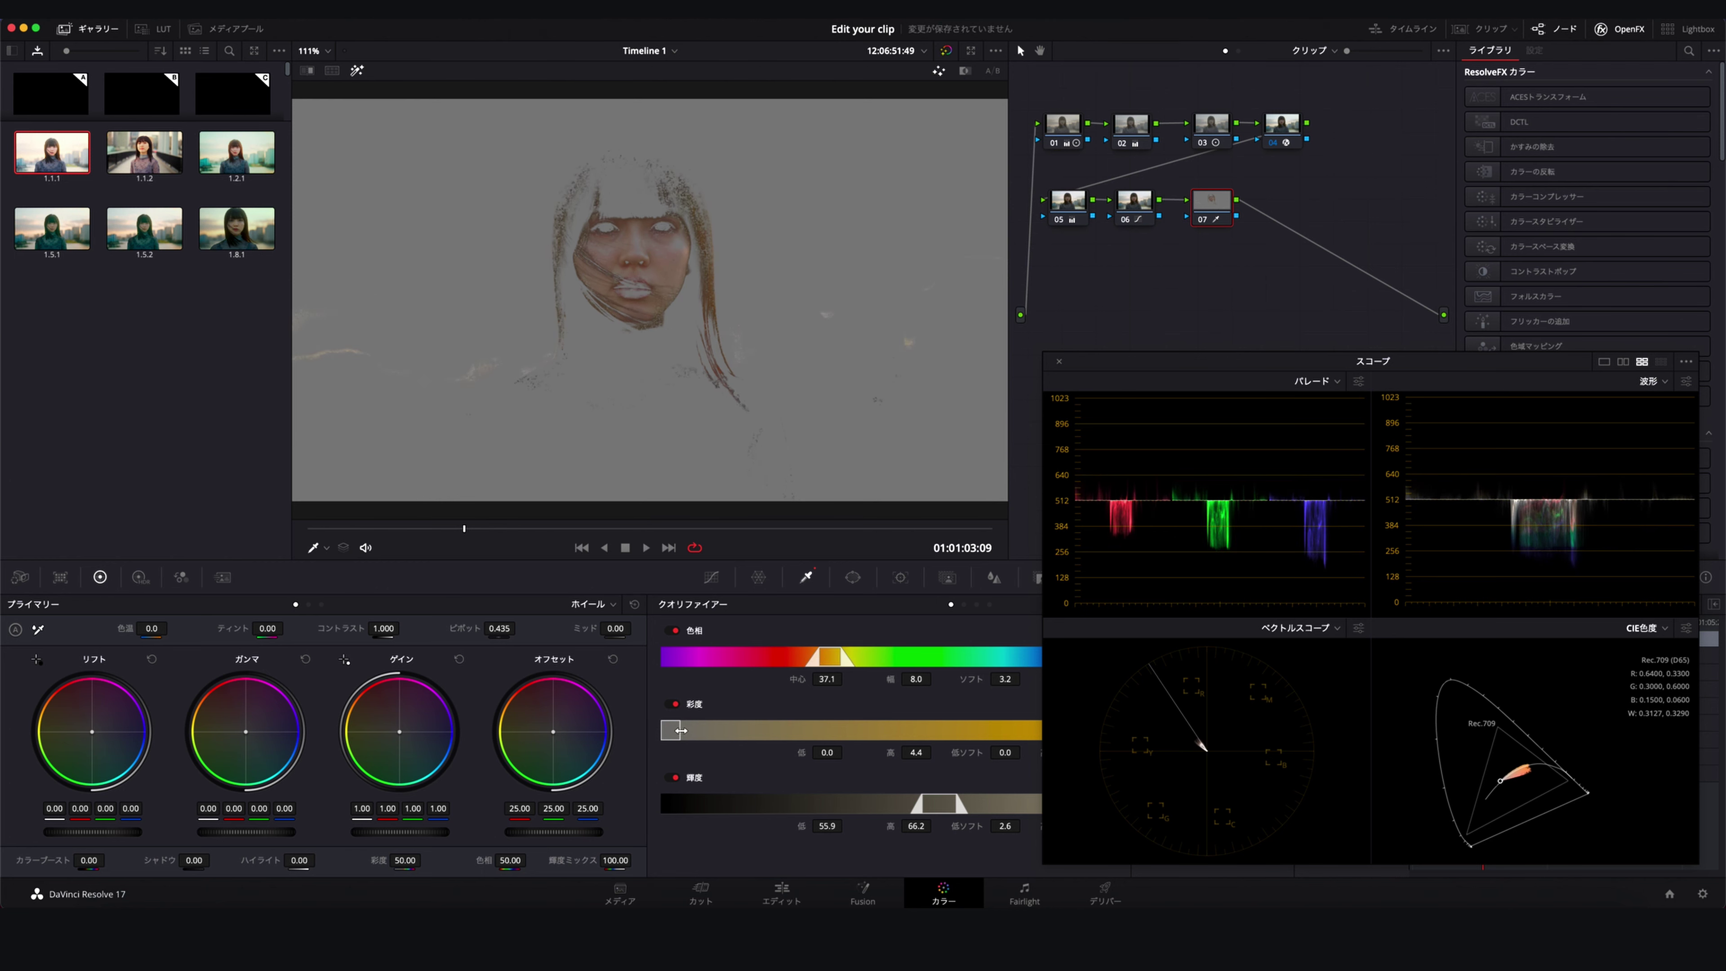
drag(680, 730, 676, 730)
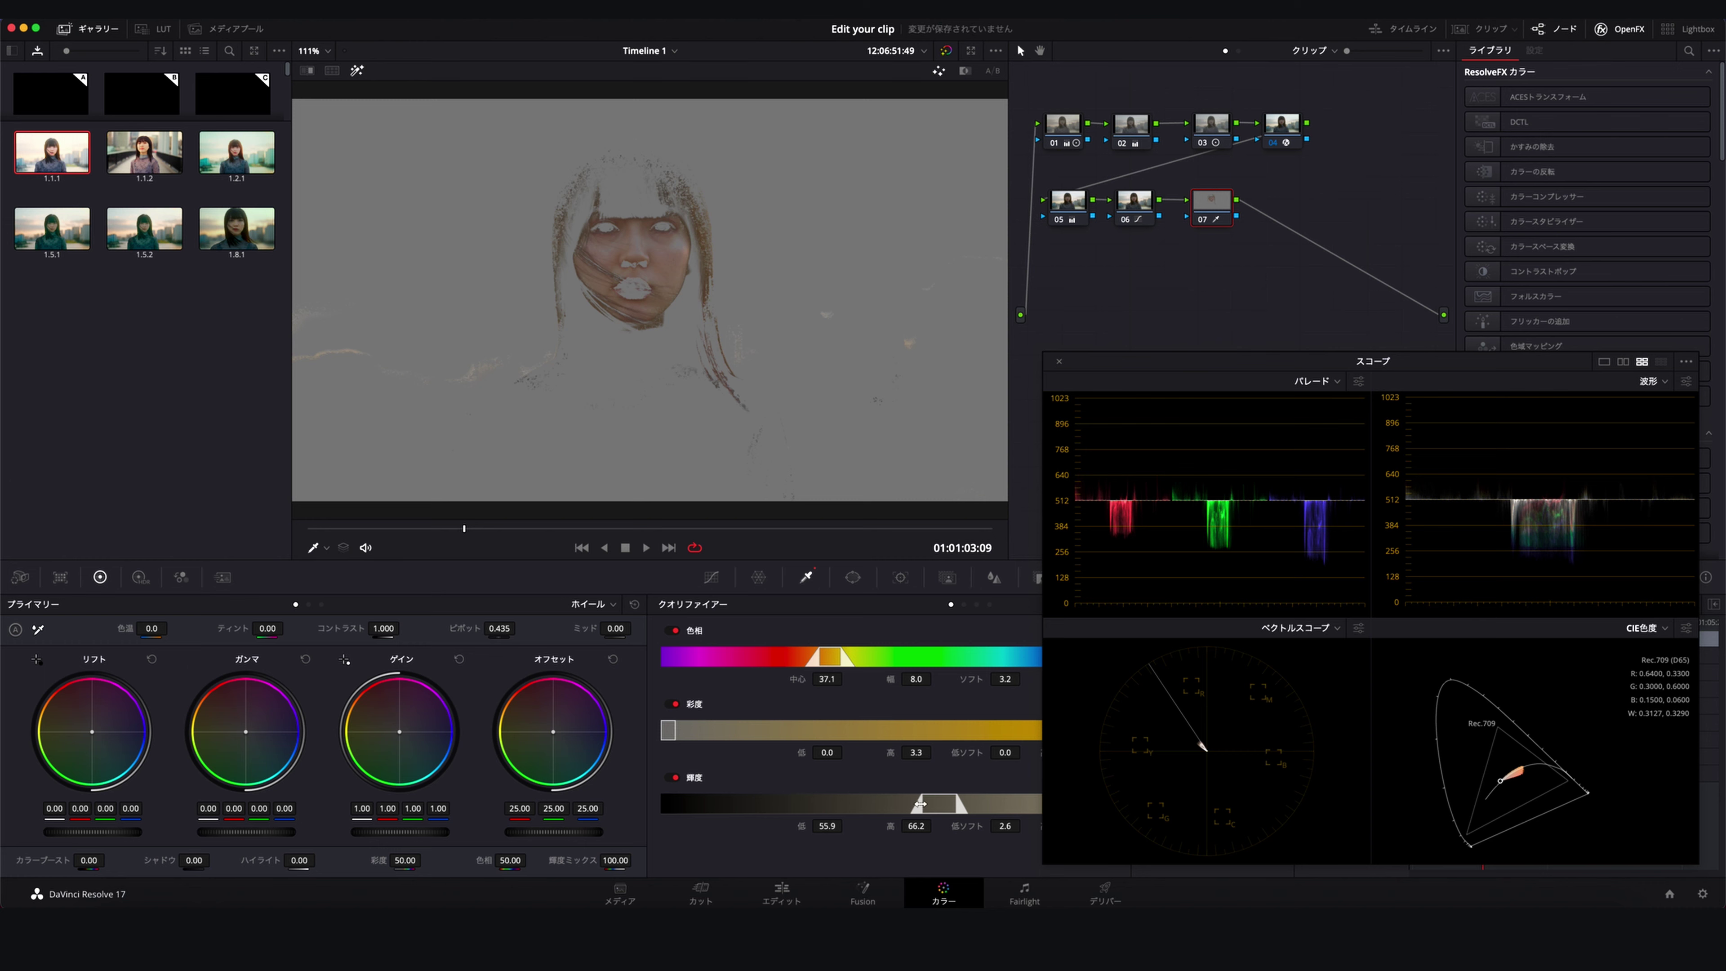
drag(919, 804, 926, 809)
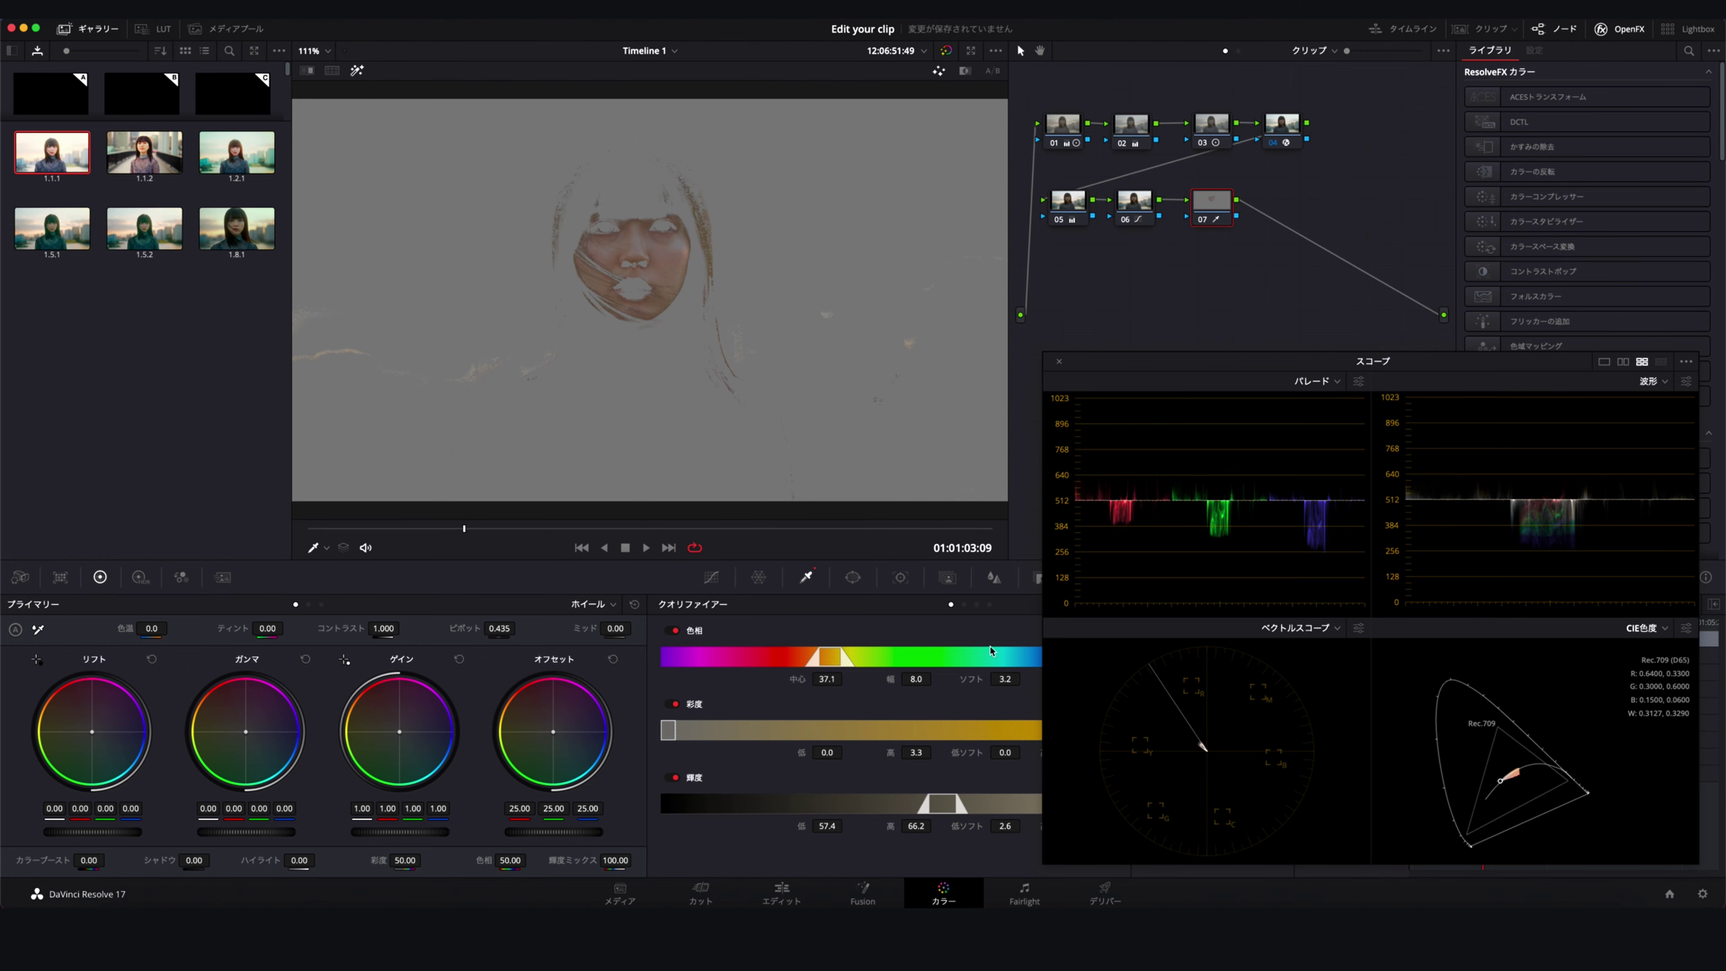
click(852, 577)
Add a small circular window to node 07 and place it over the woman's face
click(677, 699)
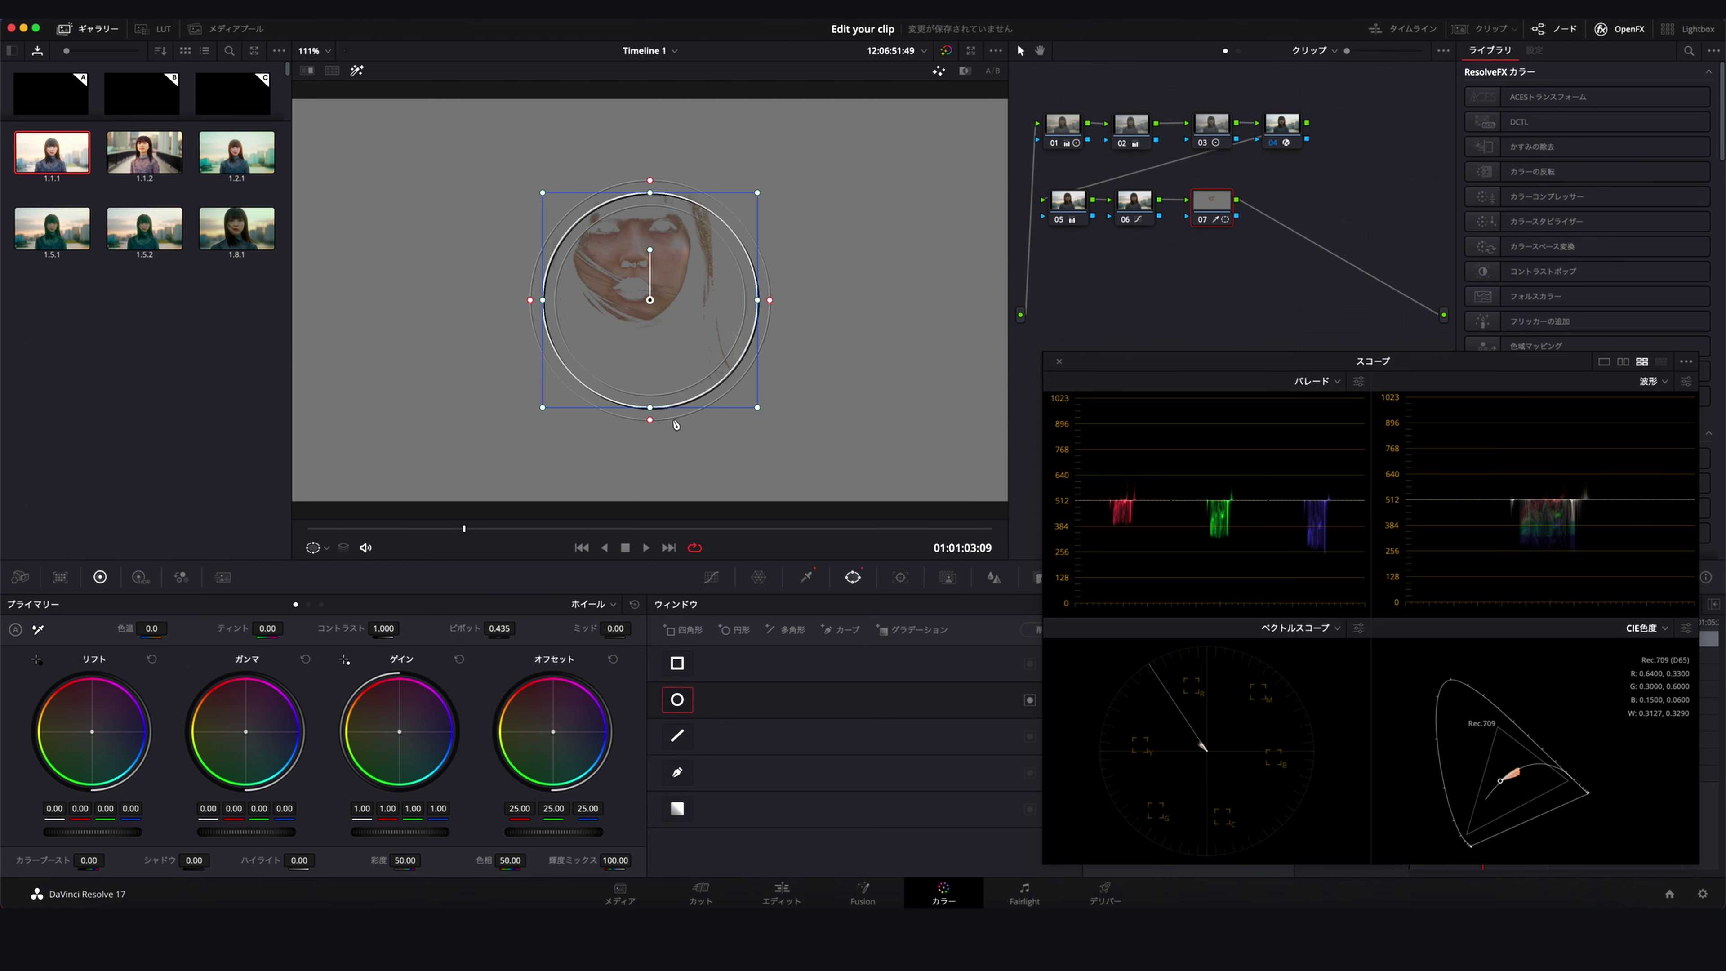
drag(758, 408, 711, 343)
drag(674, 286, 664, 278)
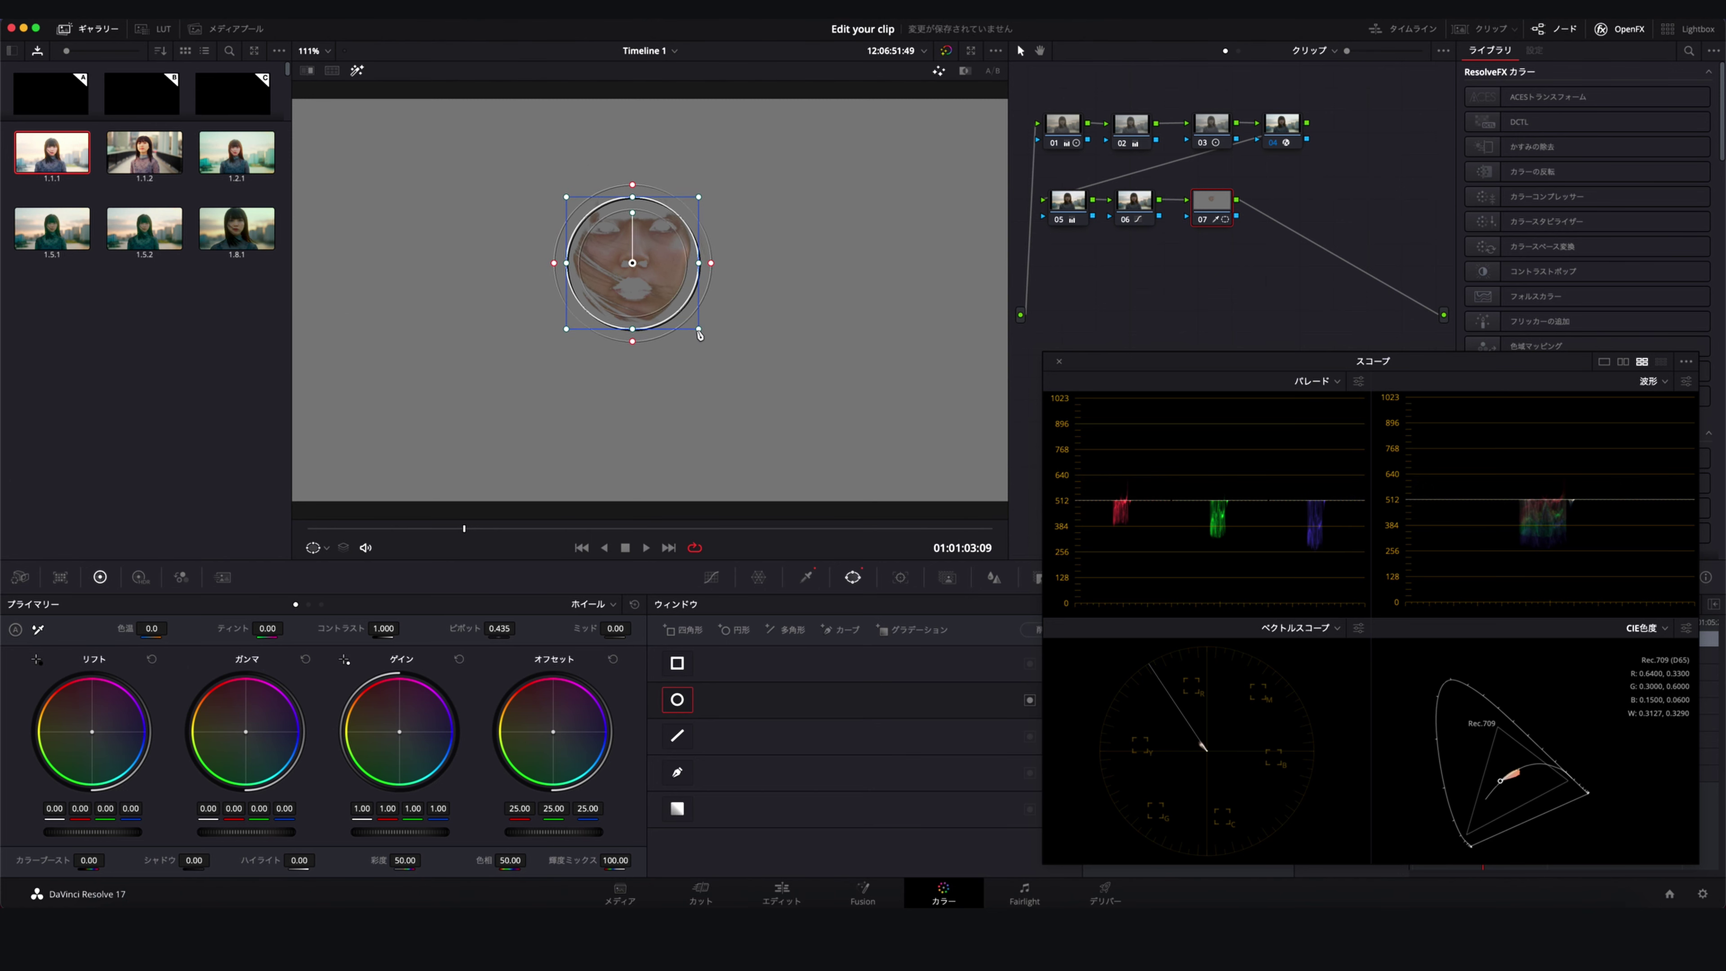
Track the face window backward through the clip and scrub to verify the tracking
click(901, 577)
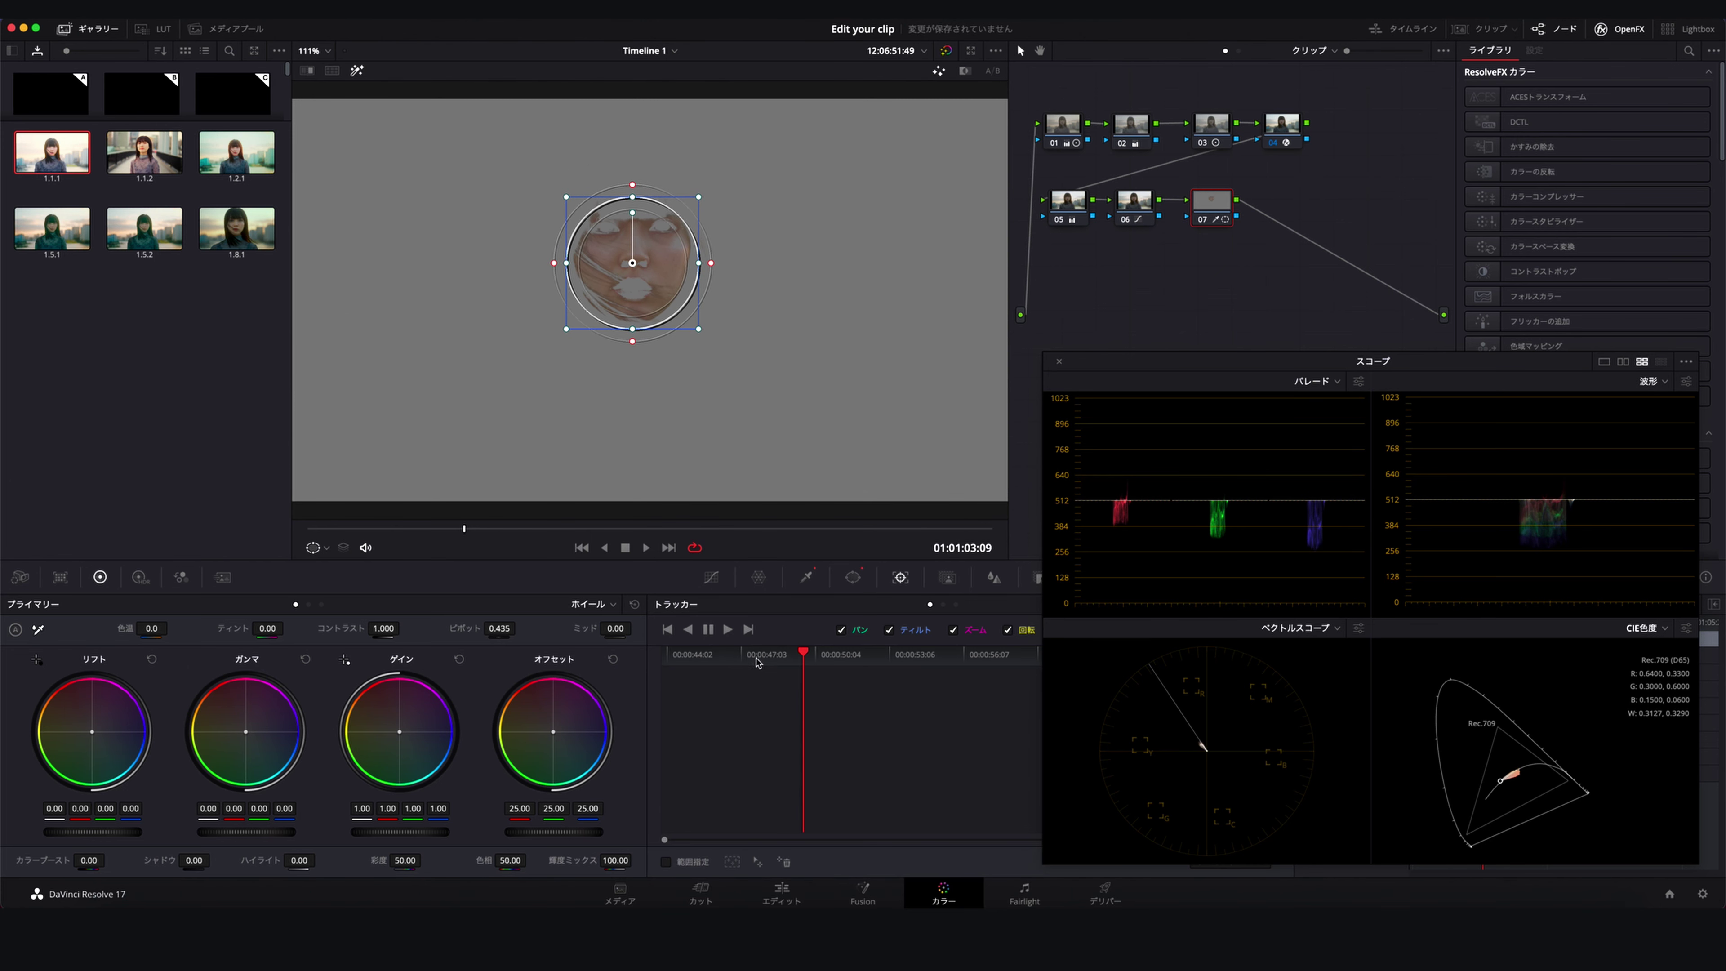
click(687, 629)
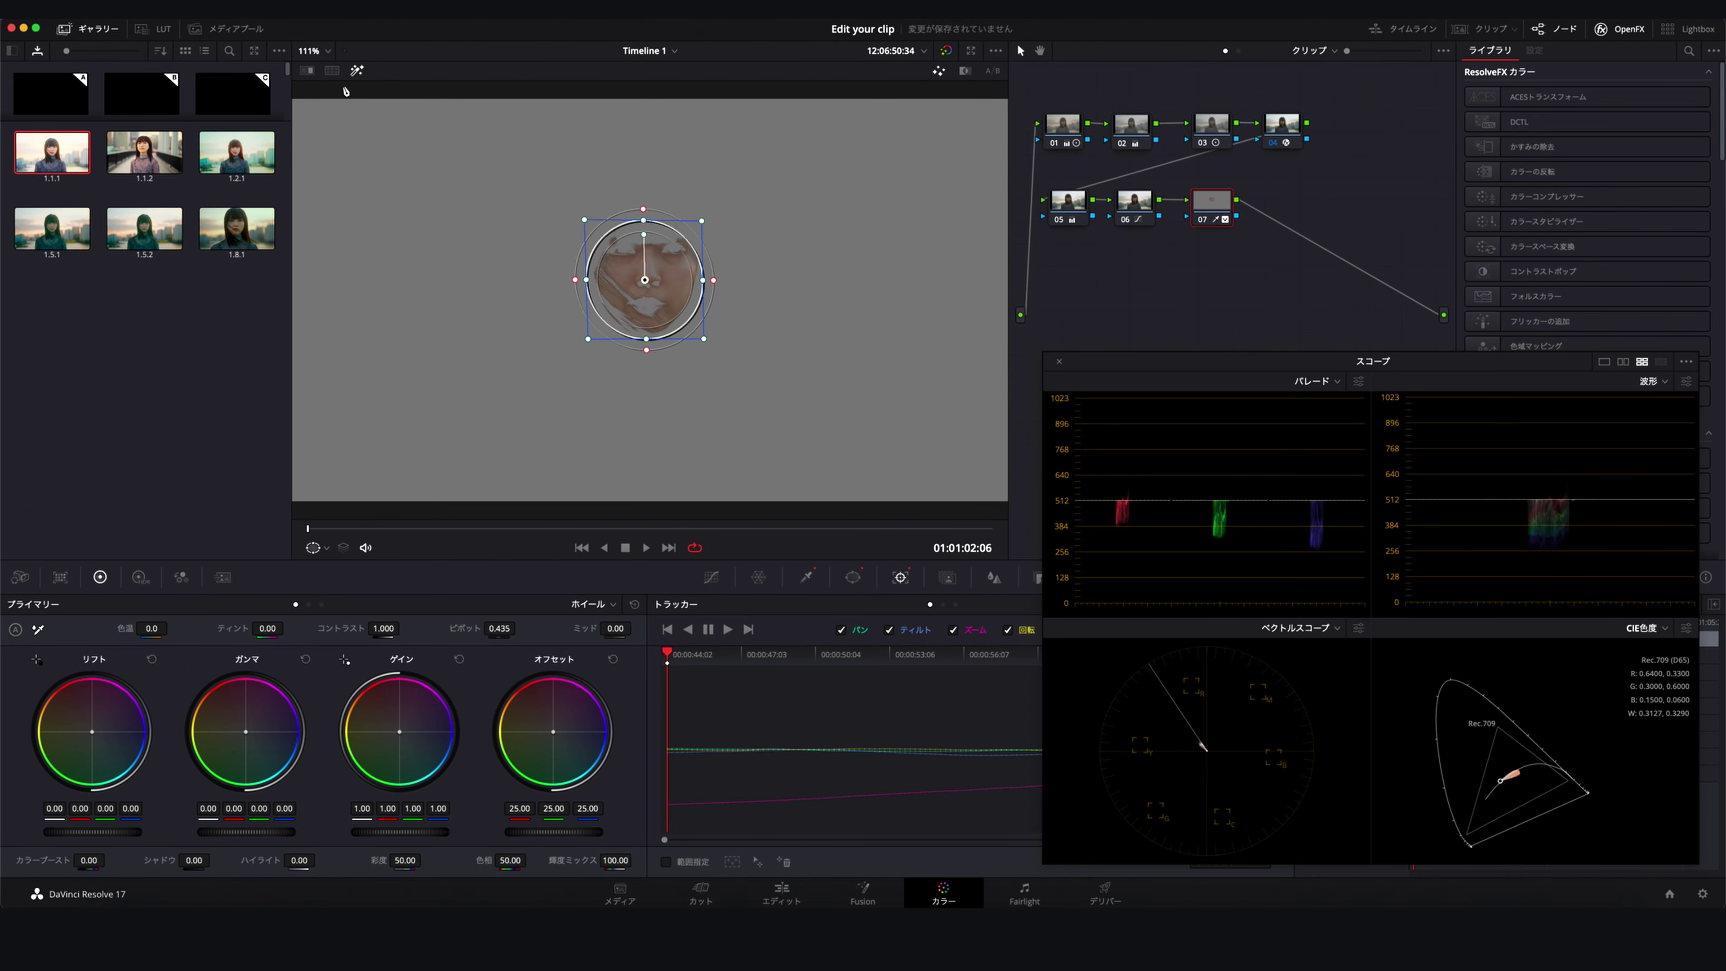
click(358, 71)
drag(416, 530, 458, 530)
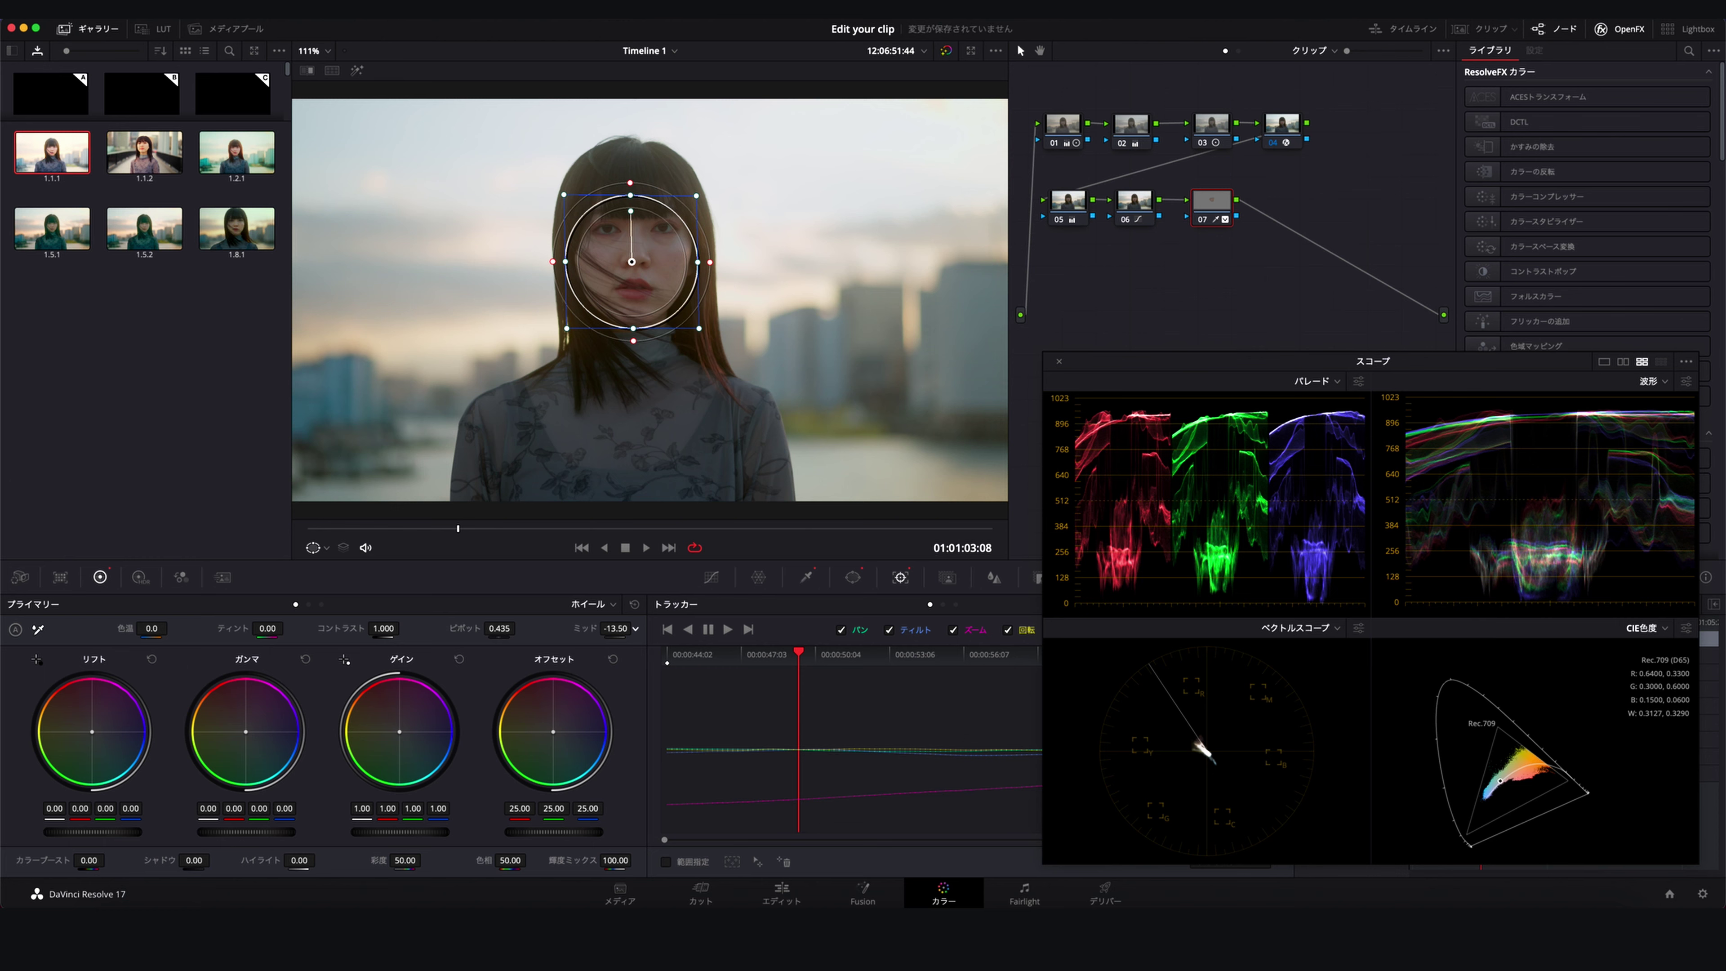
Lower node 07's mid detail to -16.50, then bypass-compare nodes 05–07 and re-enable them
drag(588, 629, 591, 639)
drag(1066, 261, 1229, 195)
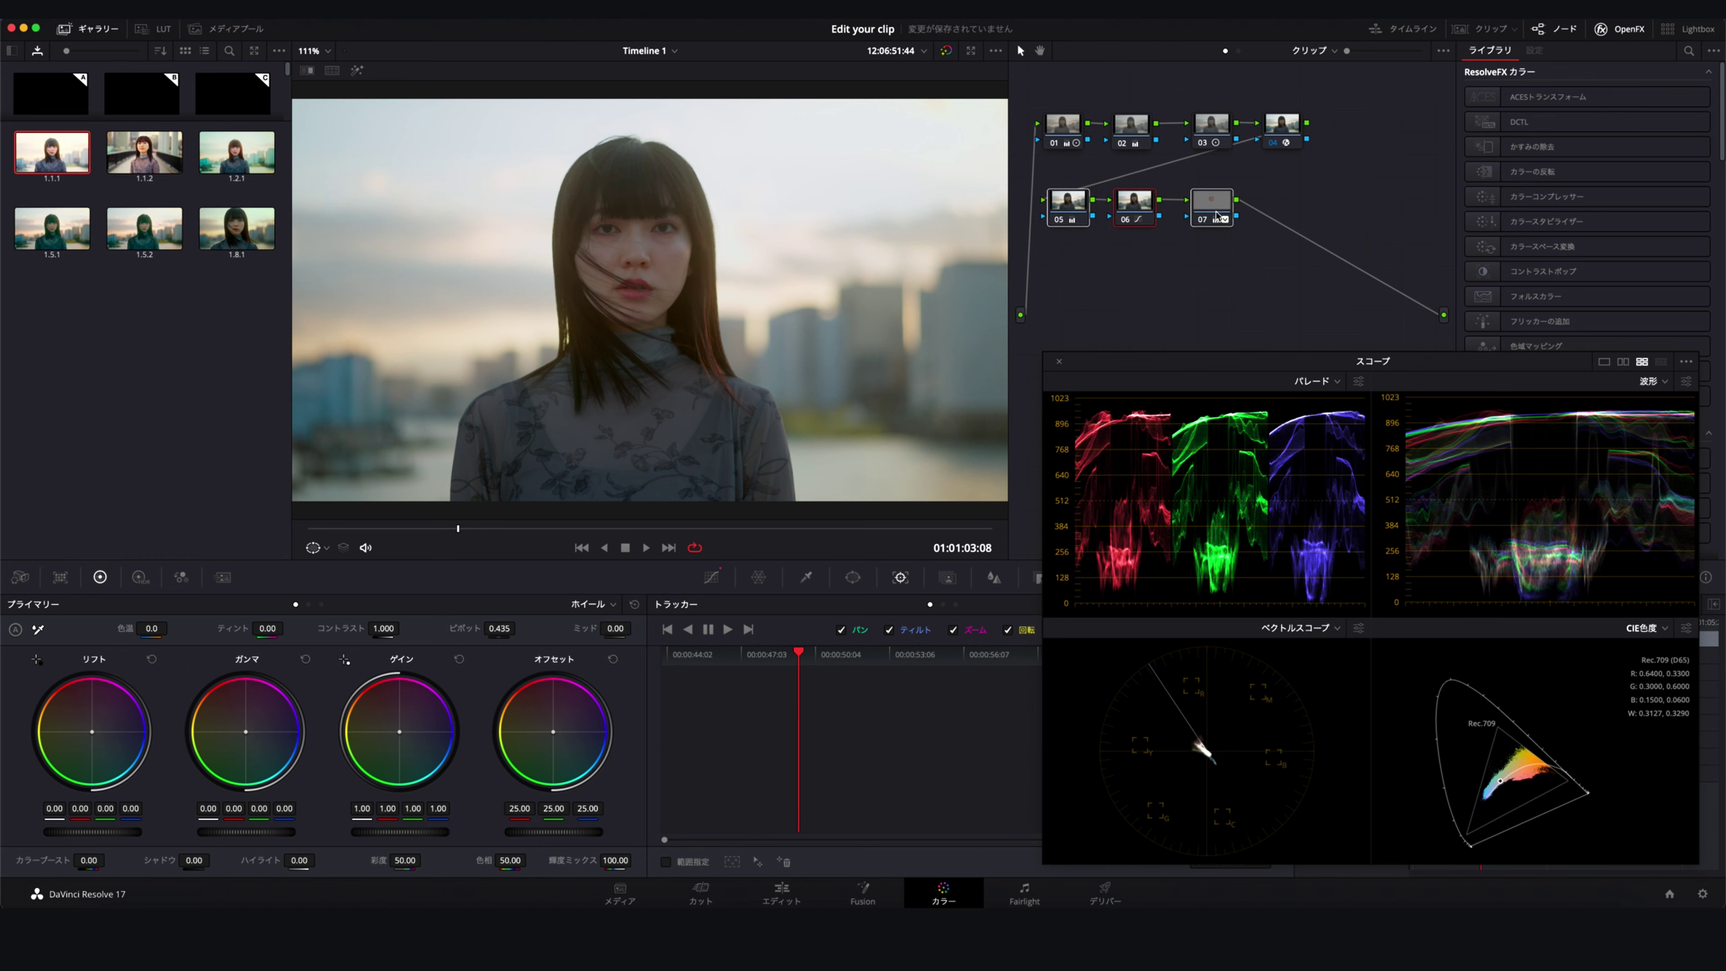
key(ctrl+d)
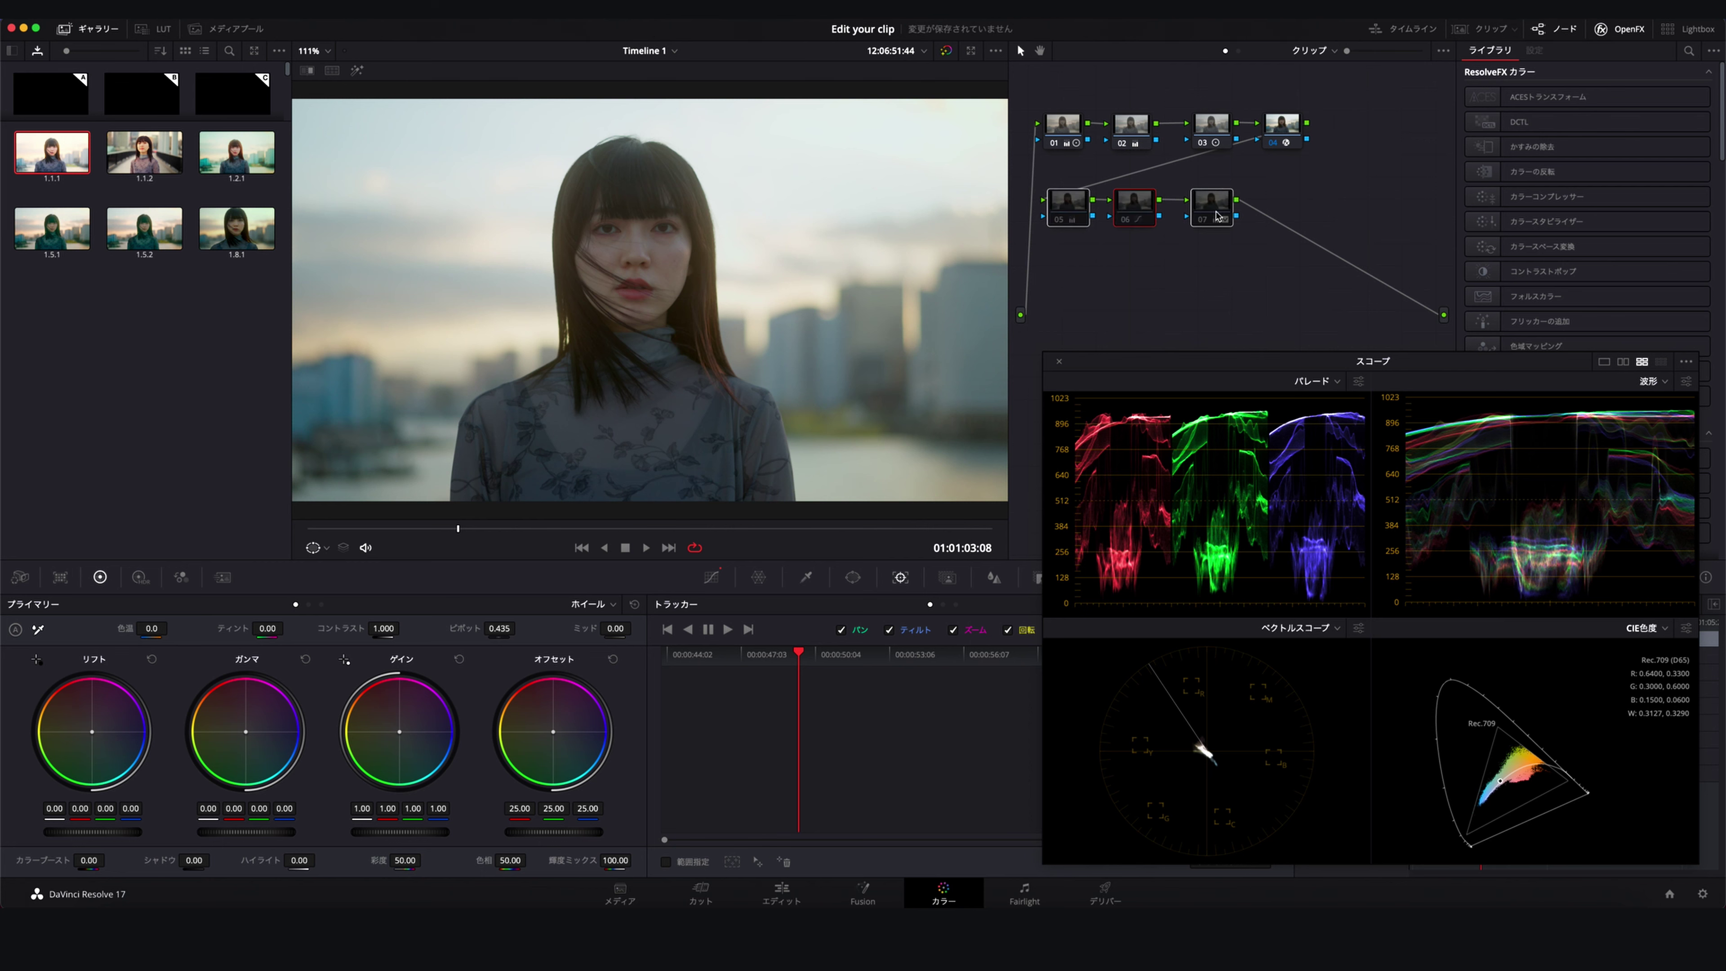
key(ctrl+d)
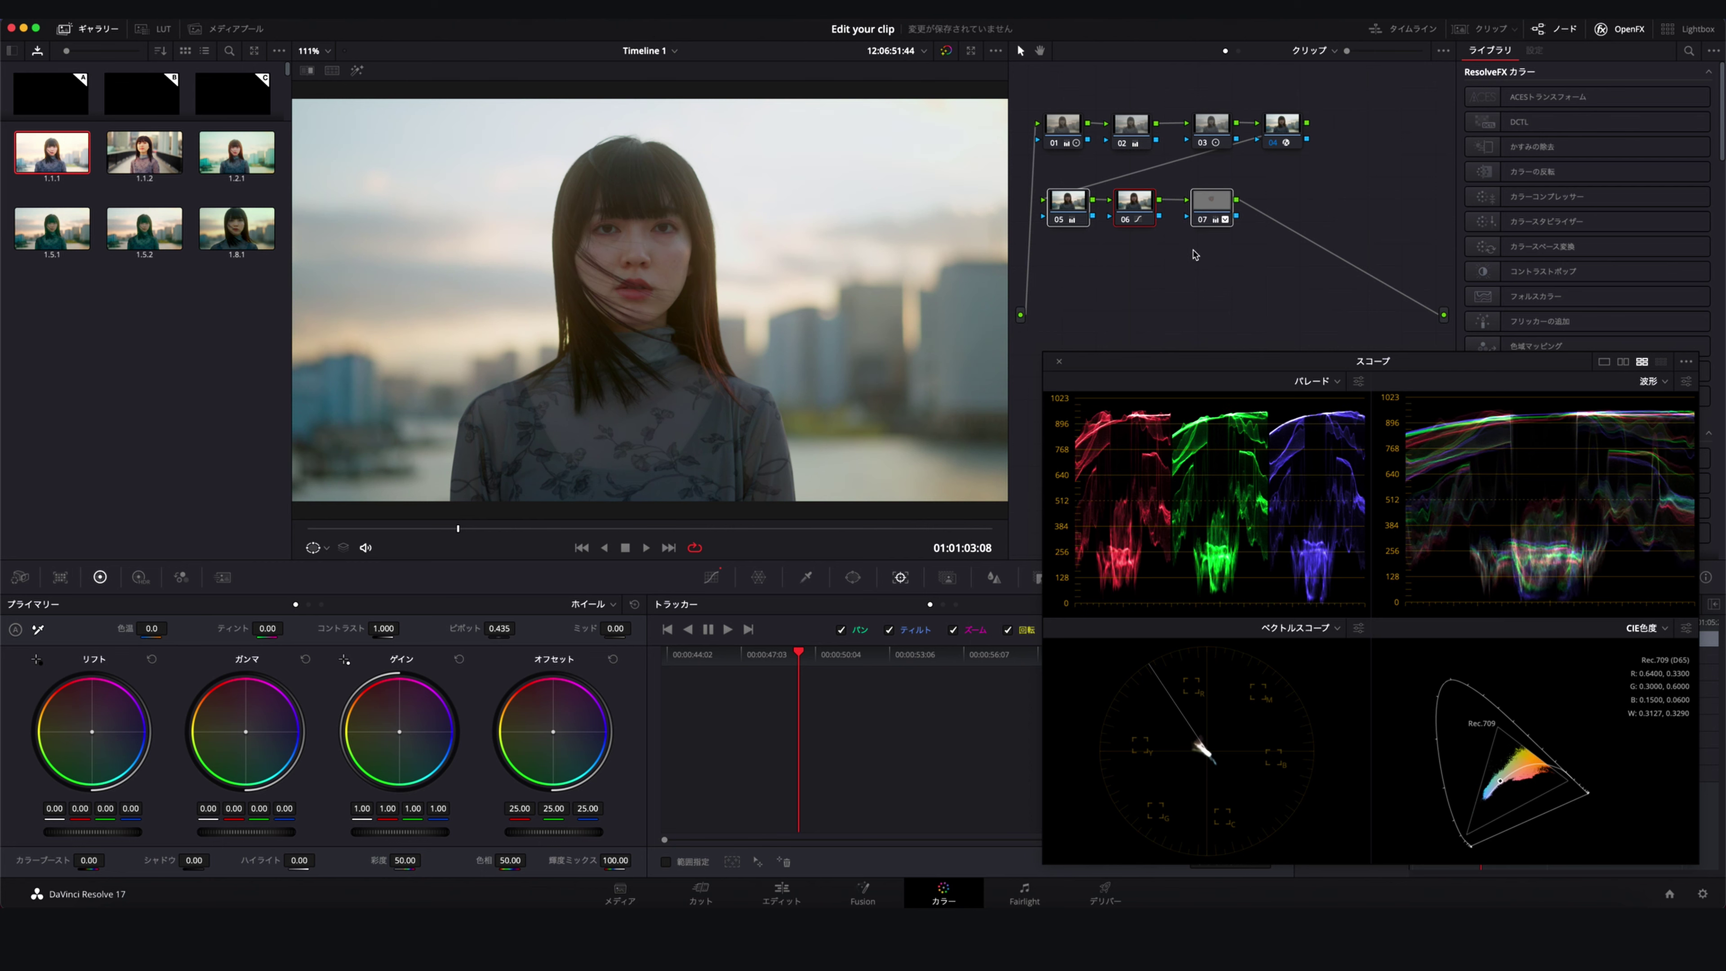
key(ctrl+d)
key(ctrl+d)
click(1213, 206)
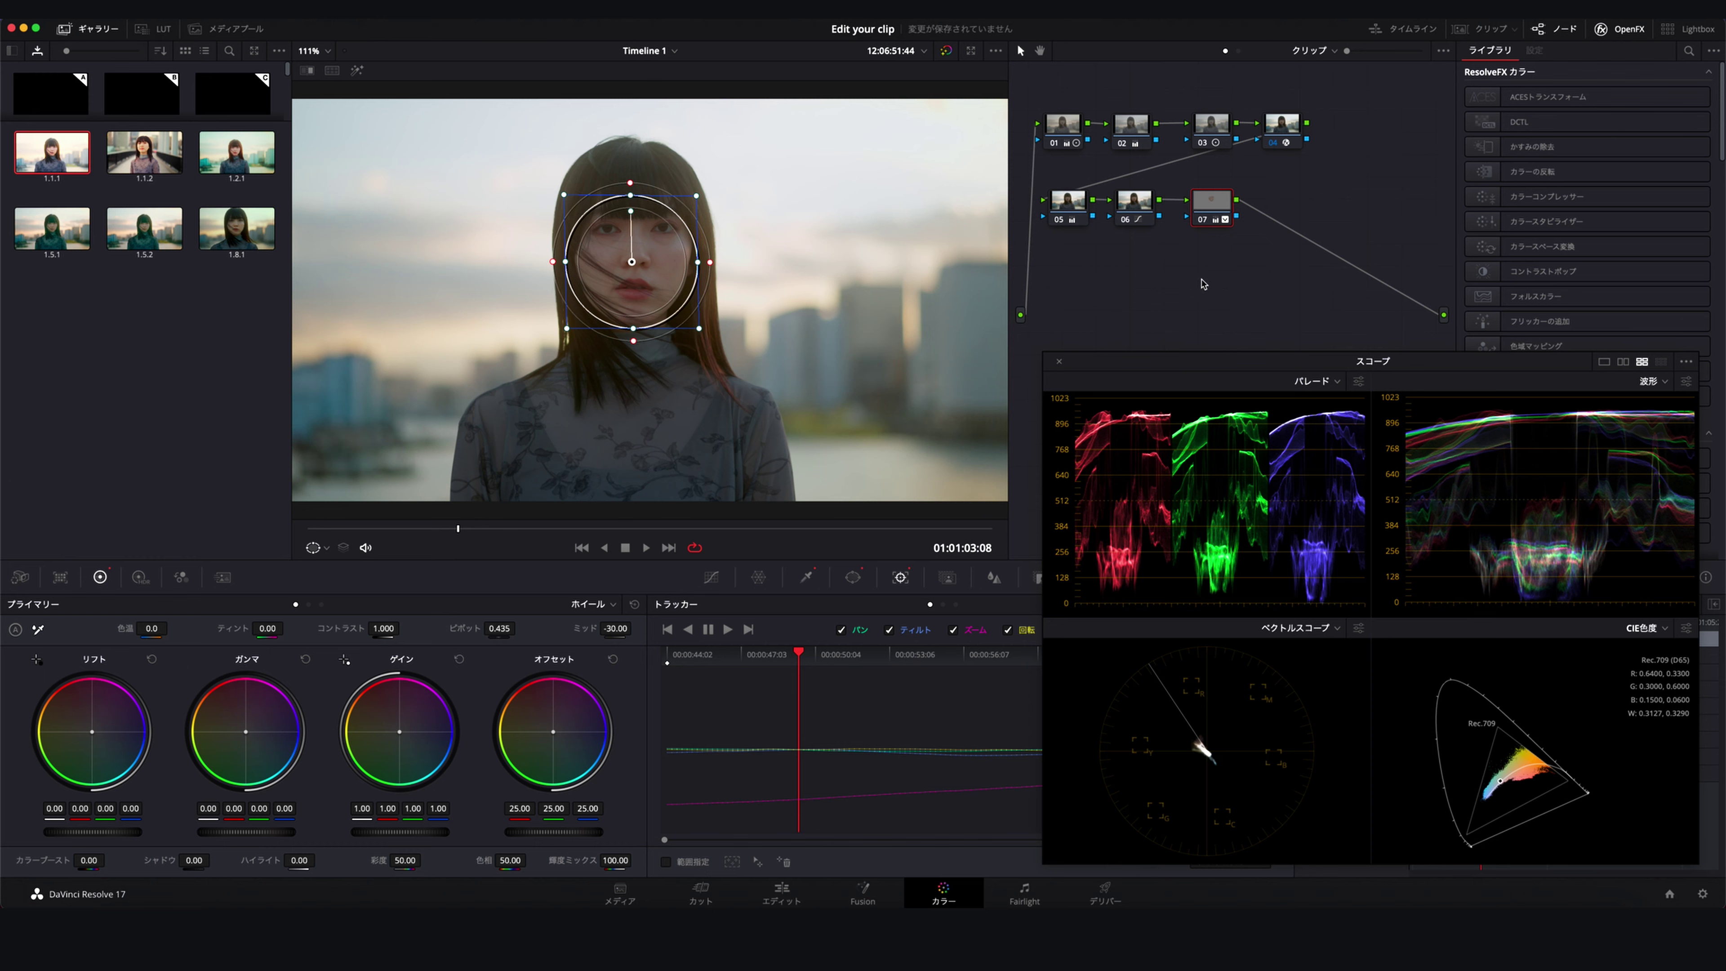
Move the scopes window up and tuck the 05–07 node row beneath the first row
drag(1174, 371, 1206, 392)
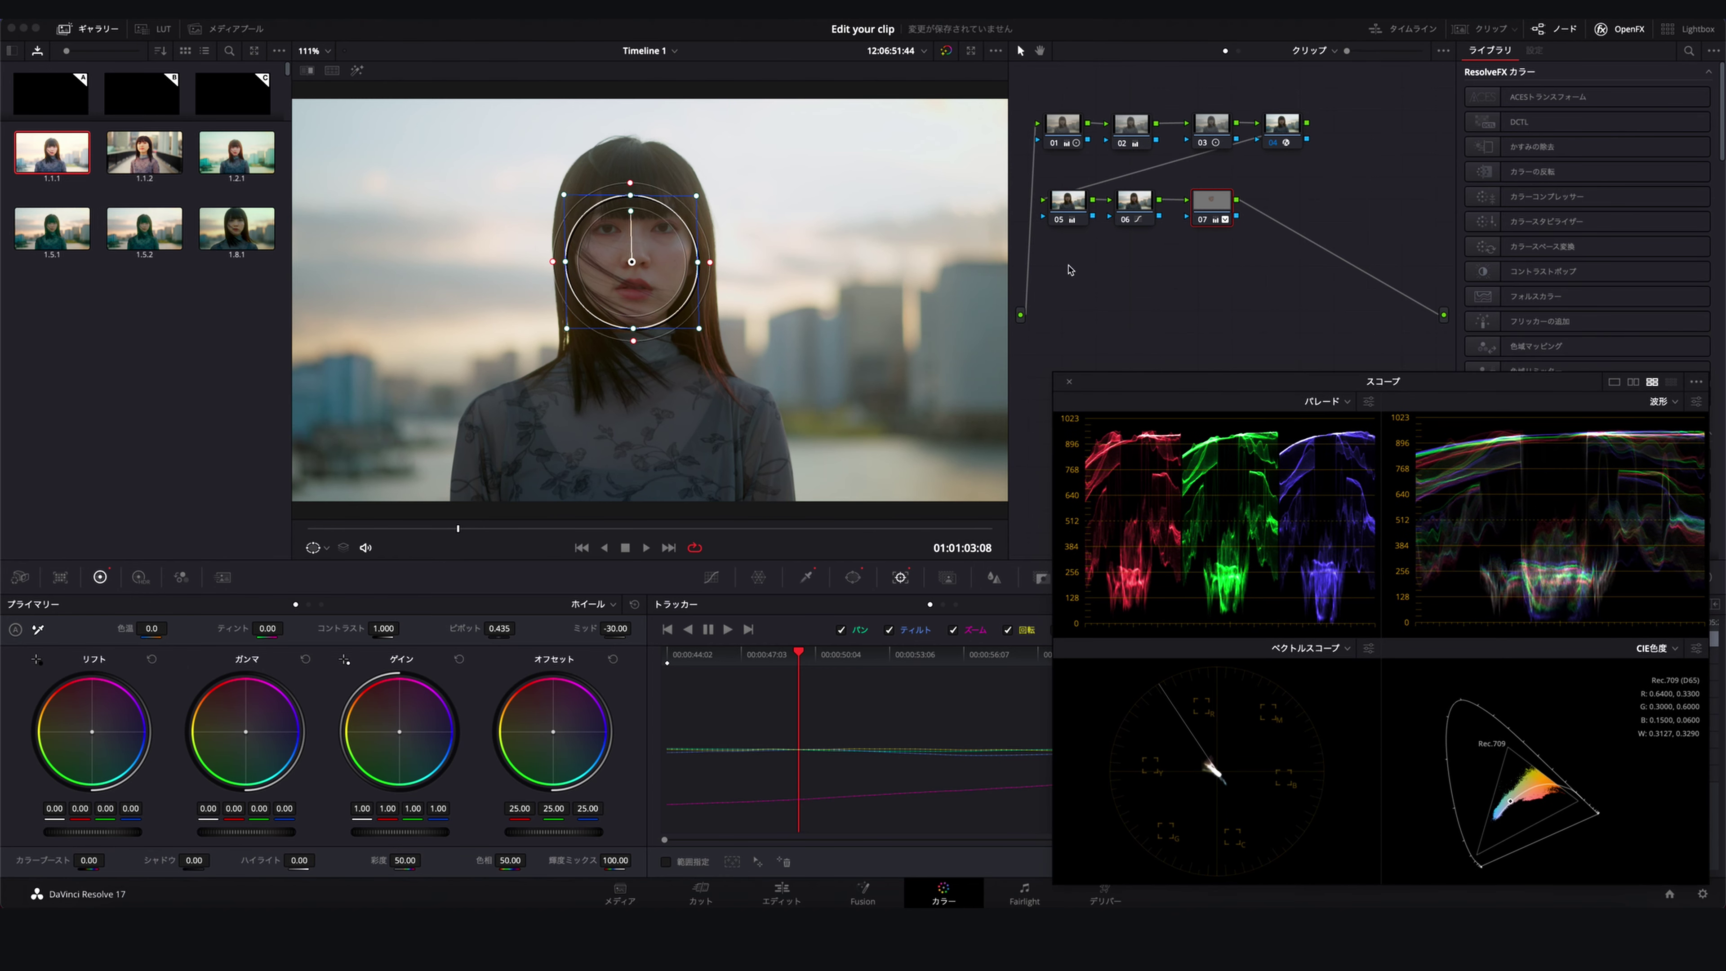
mouse_move(1068, 270)
mouse_down()
mouse_move(1223, 193)
mouse_move(1213, 177)
mouse_up()
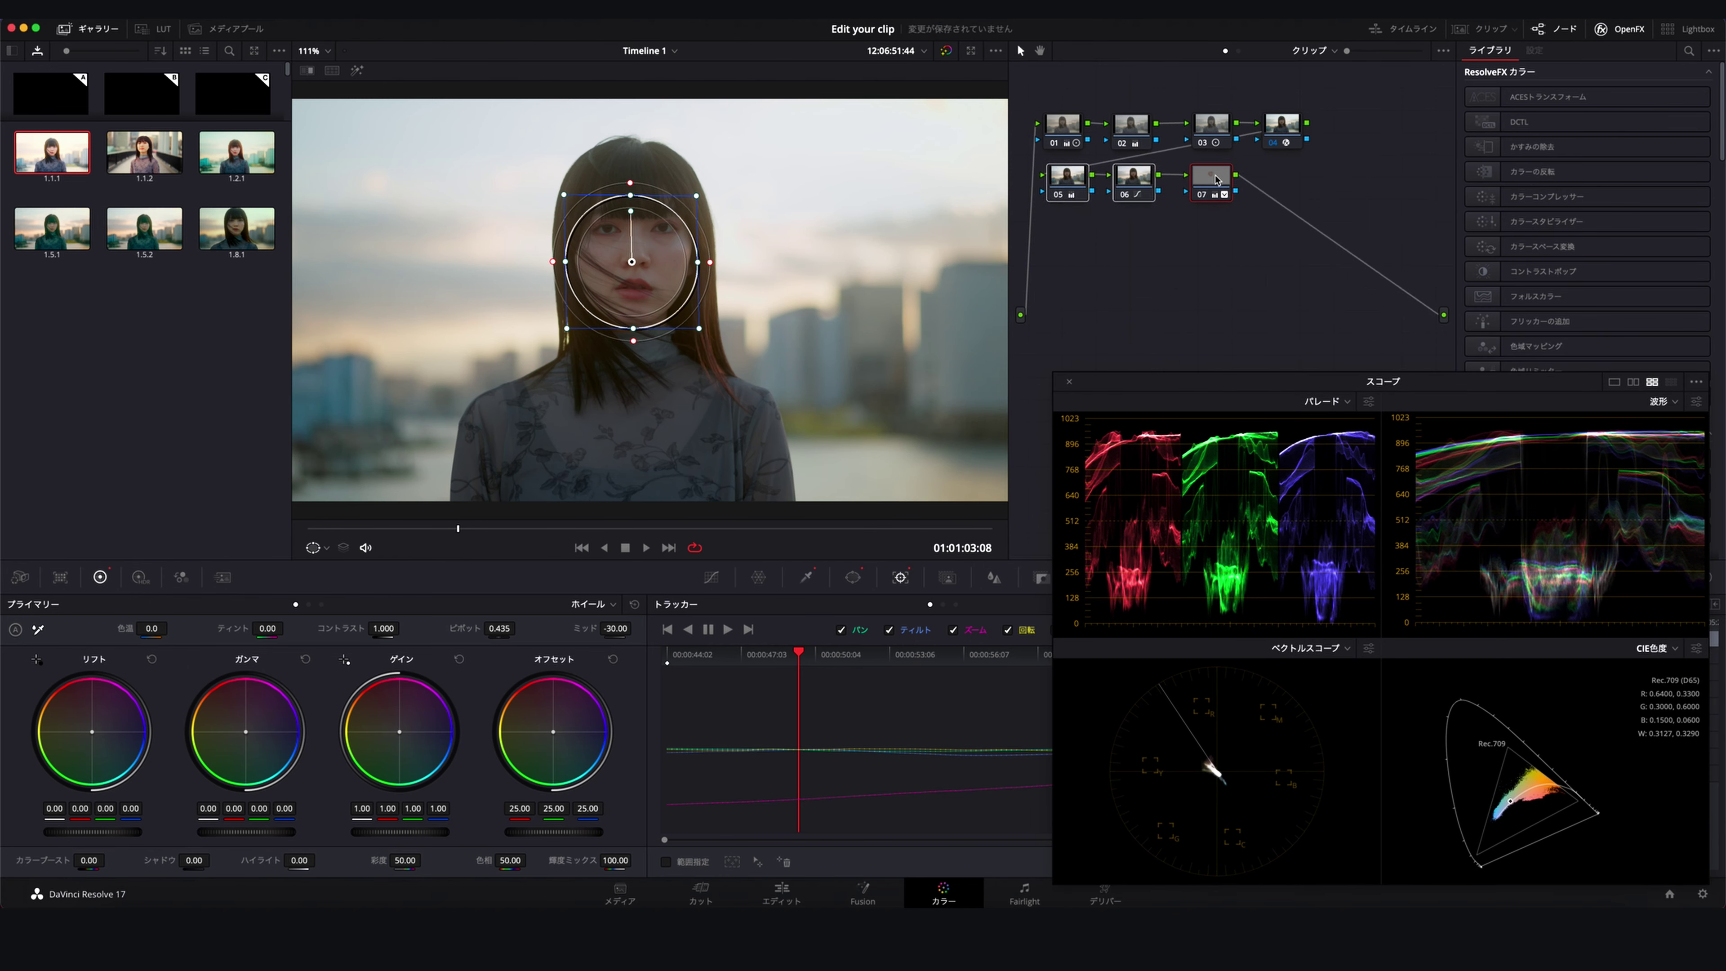
click(1198, 235)
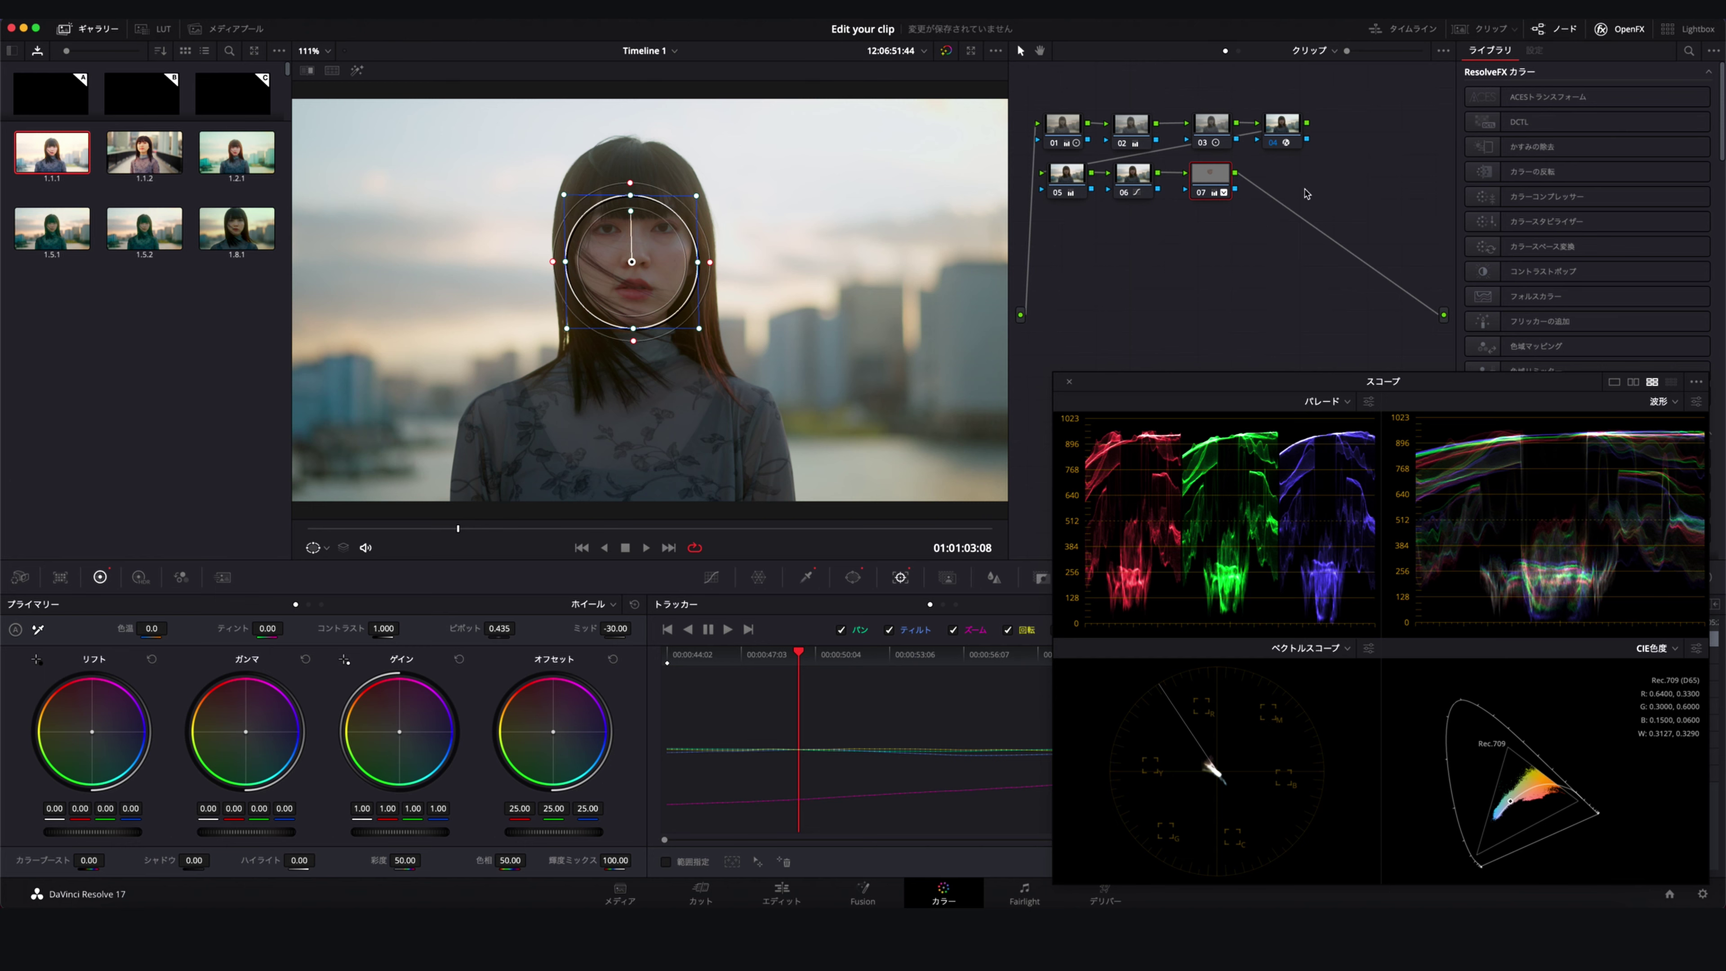
Add serial node 08 after node 07 and scroll the viewer to inspect the image
key(alt+s)
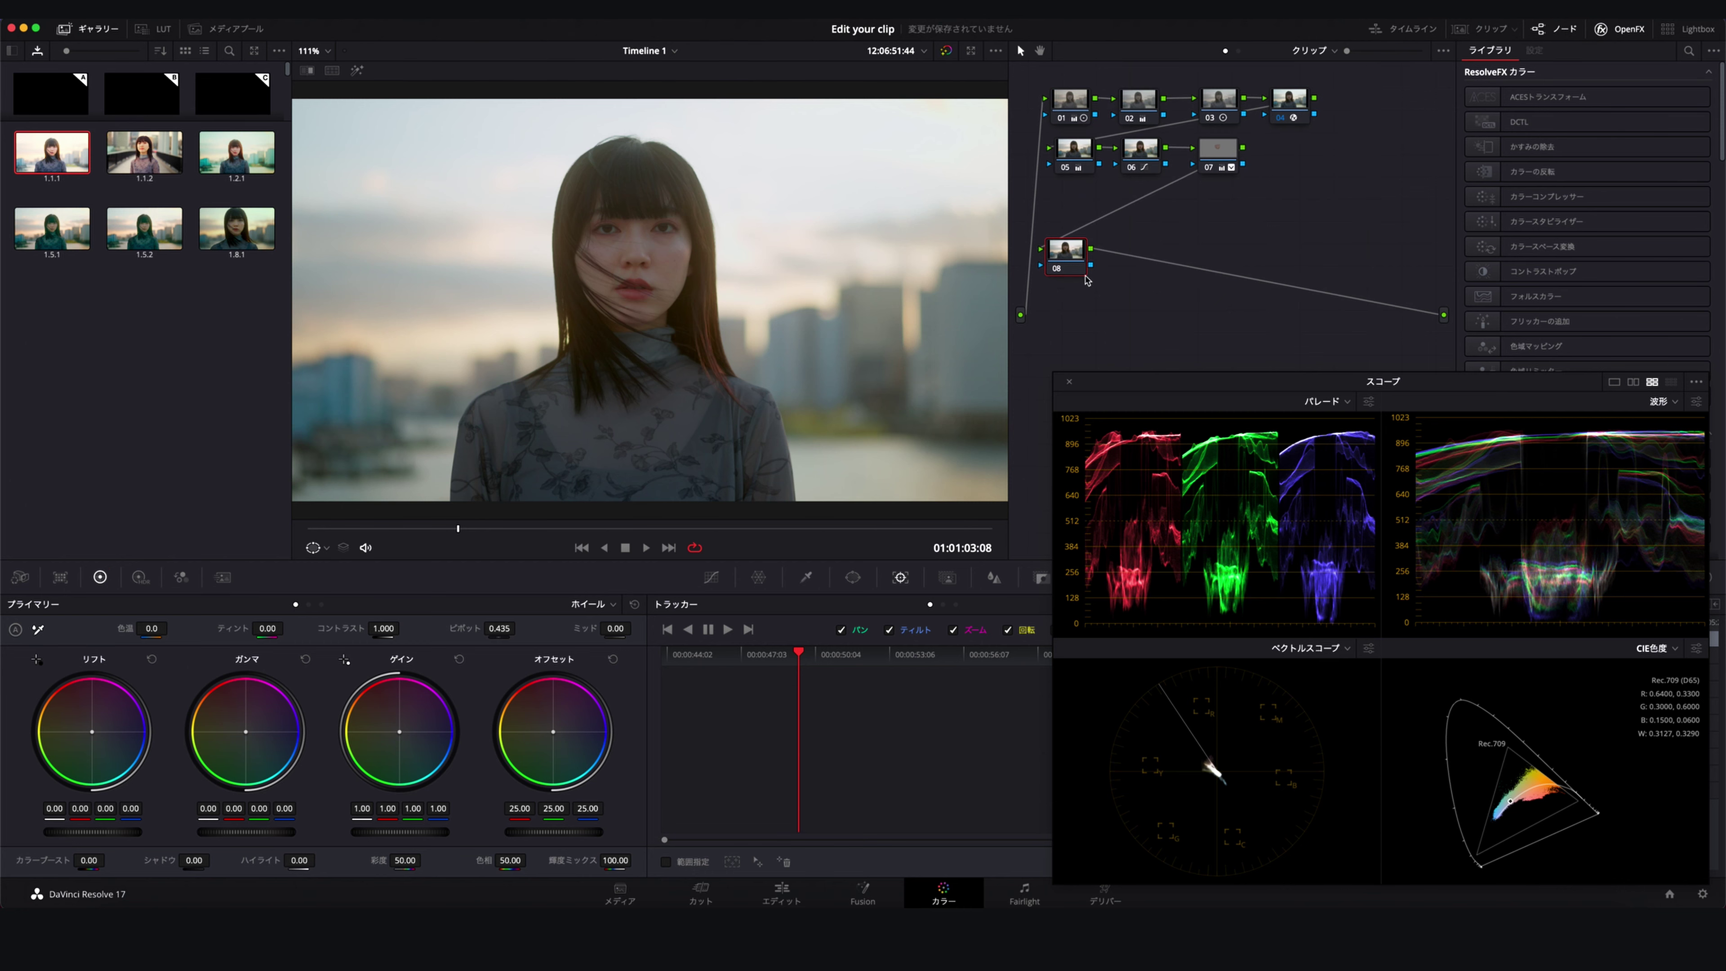
scroll(602, 388, down, 3)
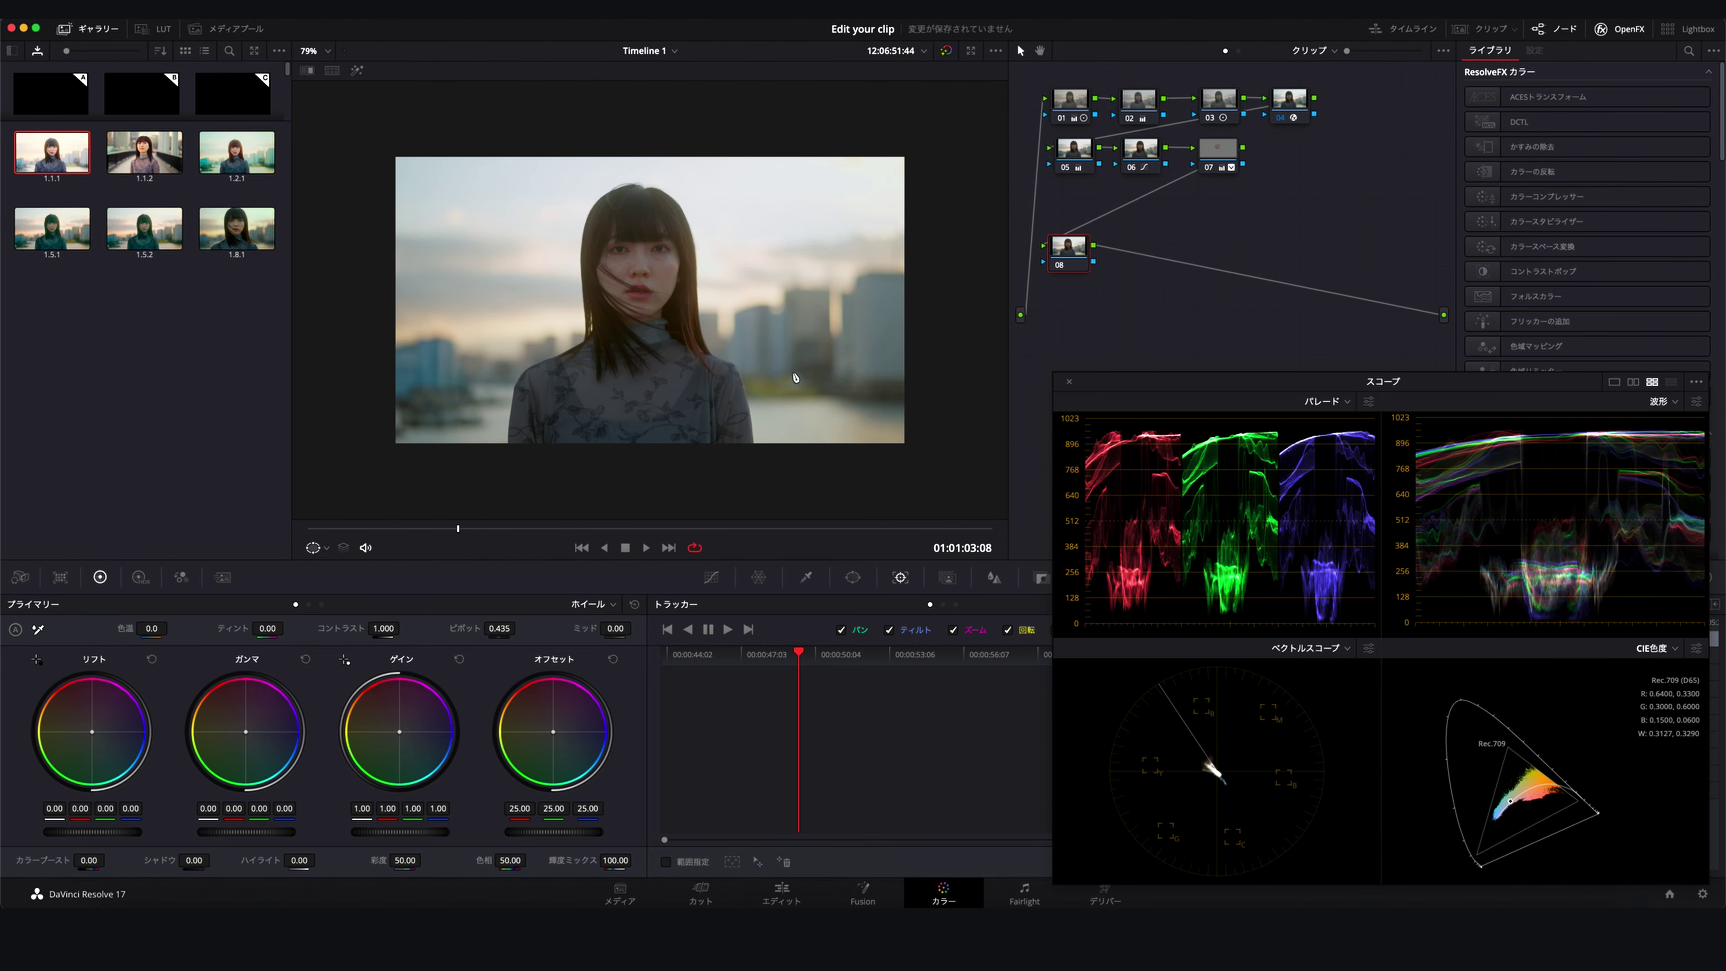
scroll(677, 437, up, 3)
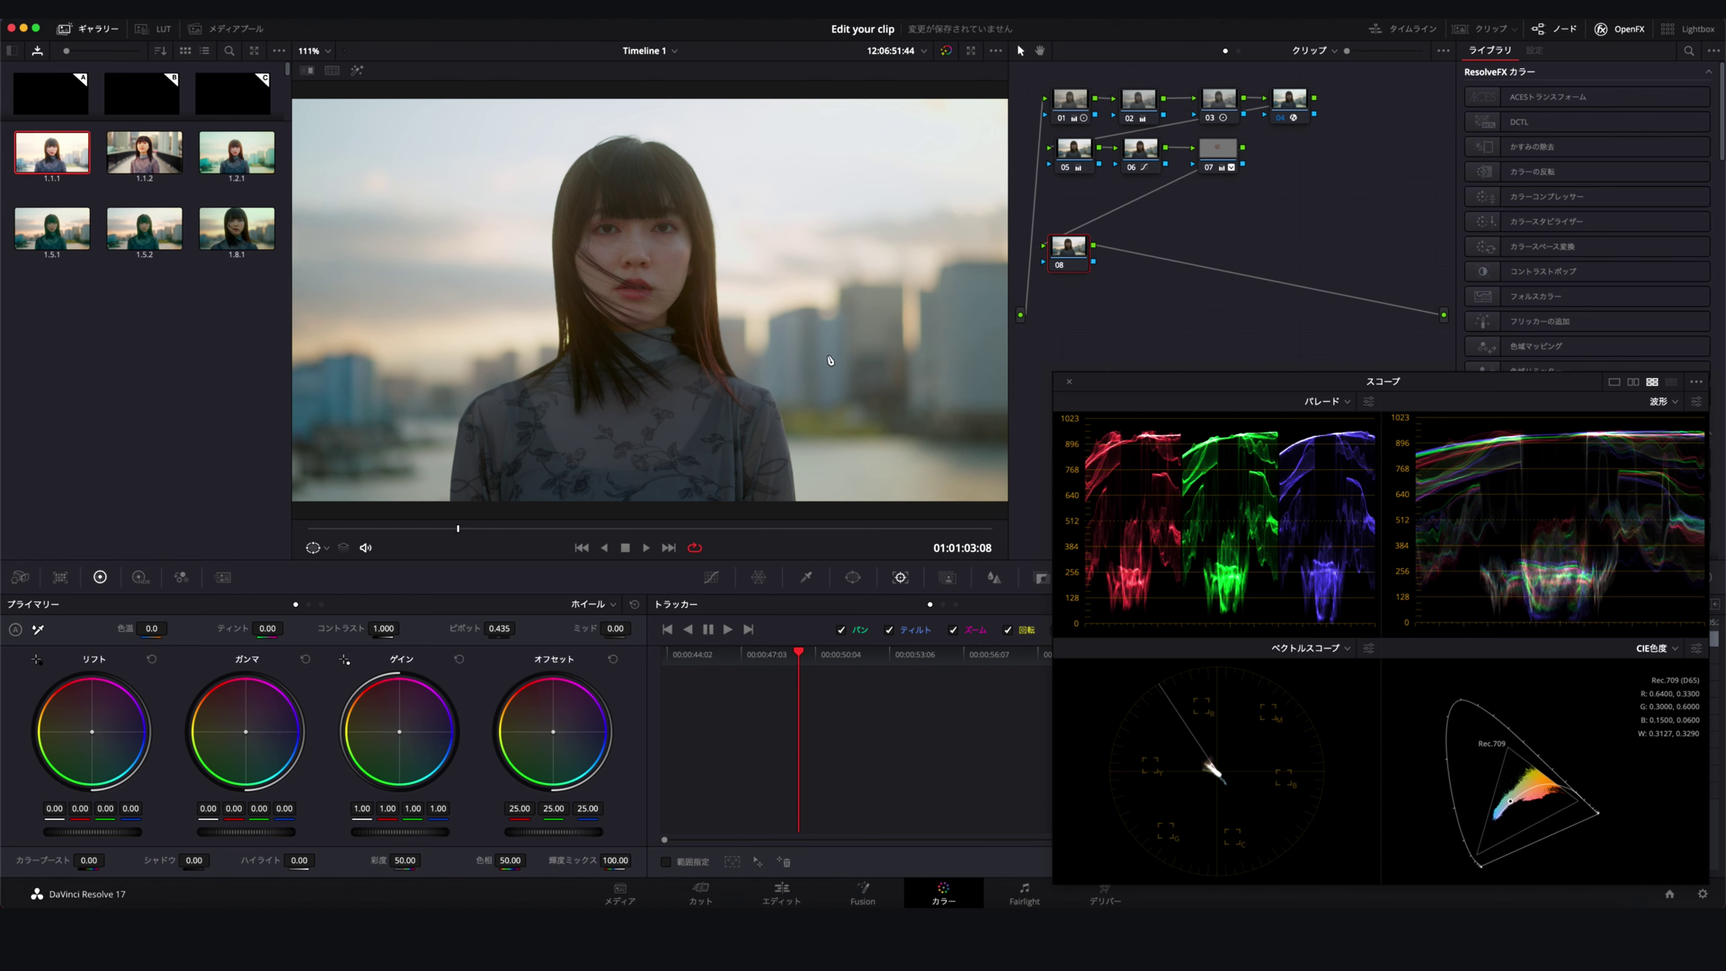
scroll(916, 367, up, 1)
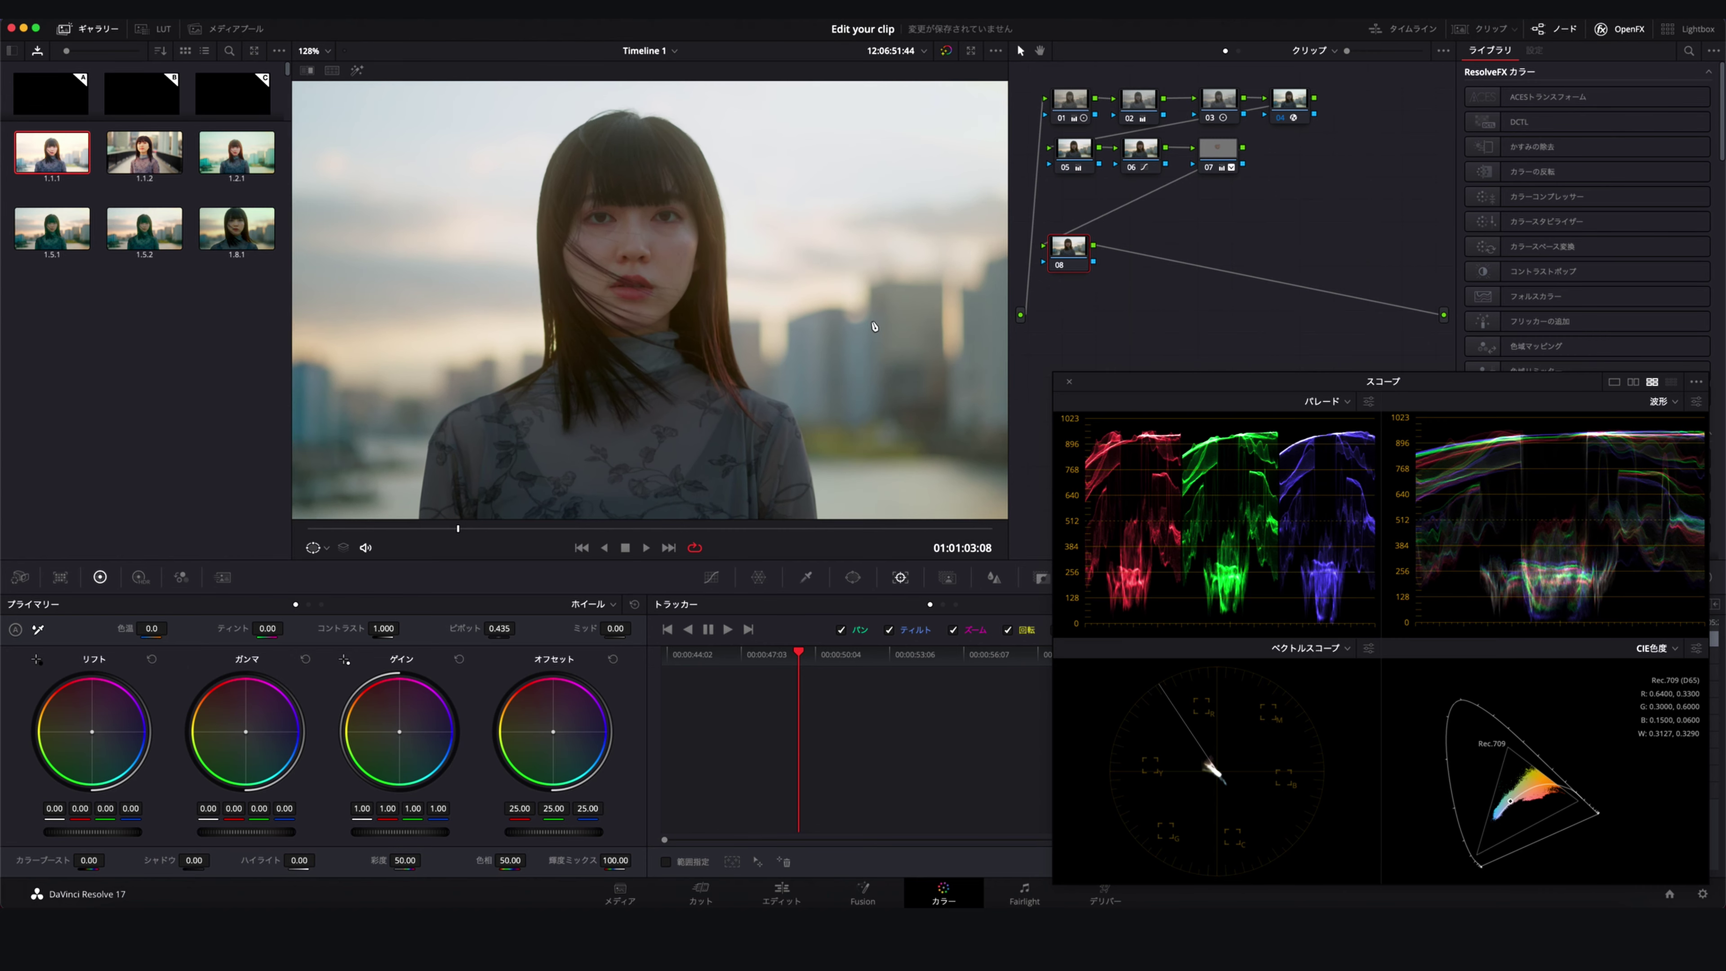
scroll(859, 360, up, 1)
scroll(859, 360, down, 2)
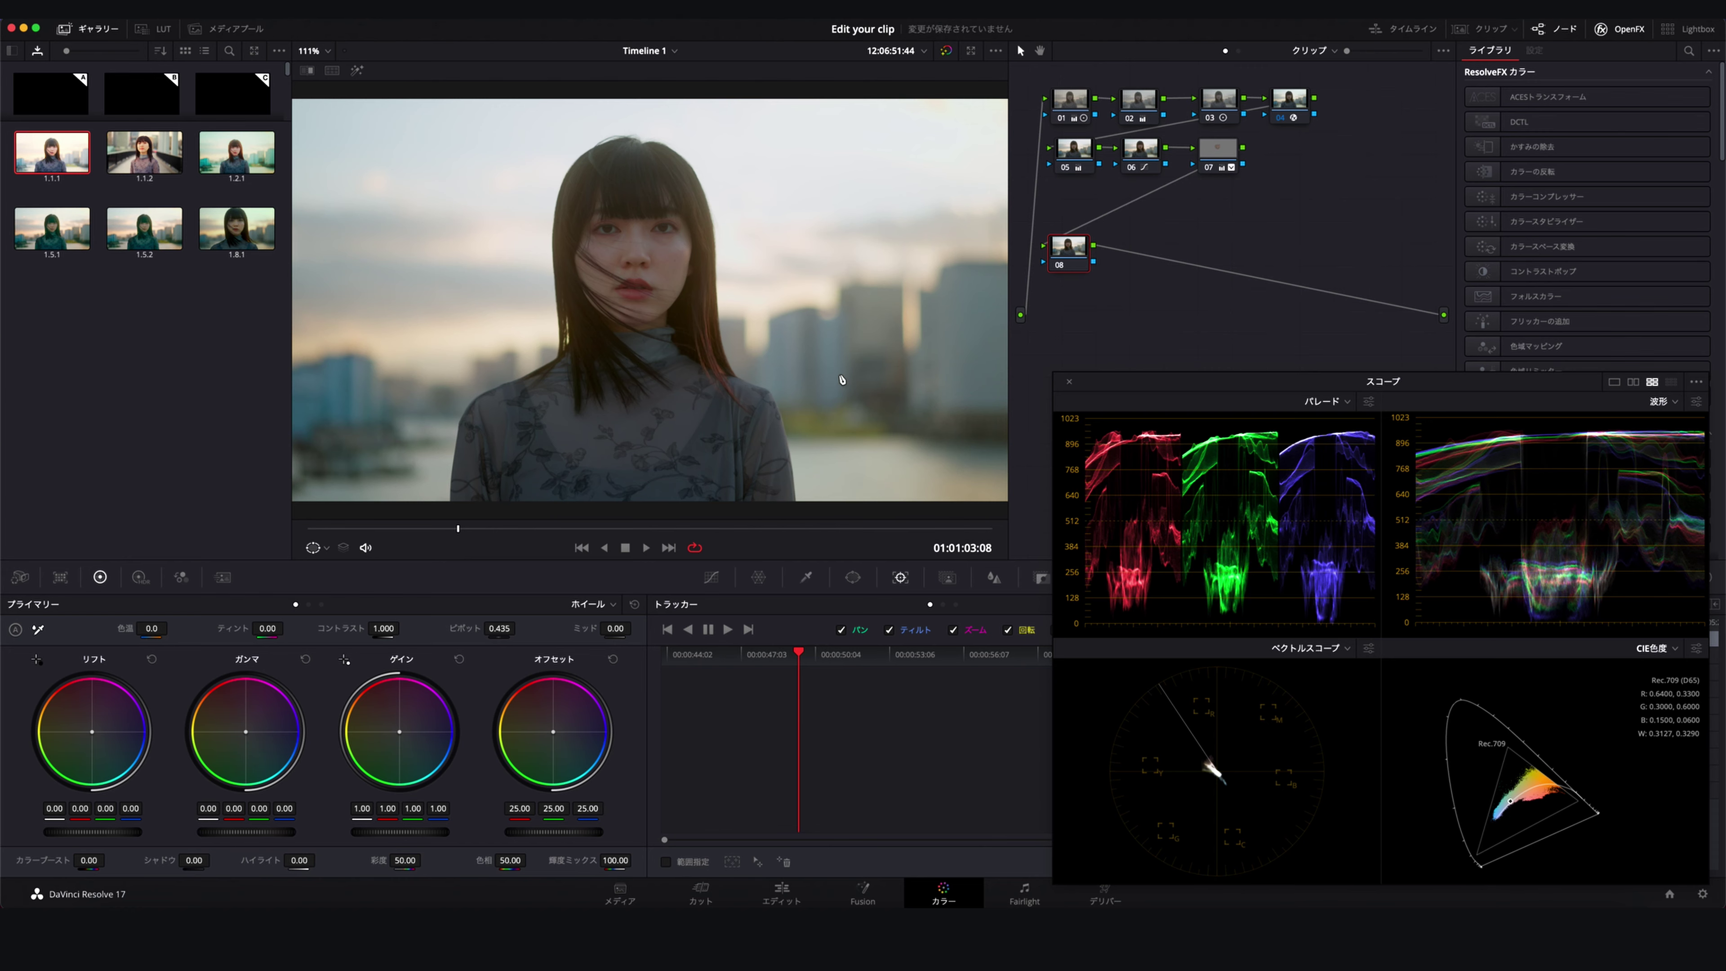
scroll(840, 388, down, 1)
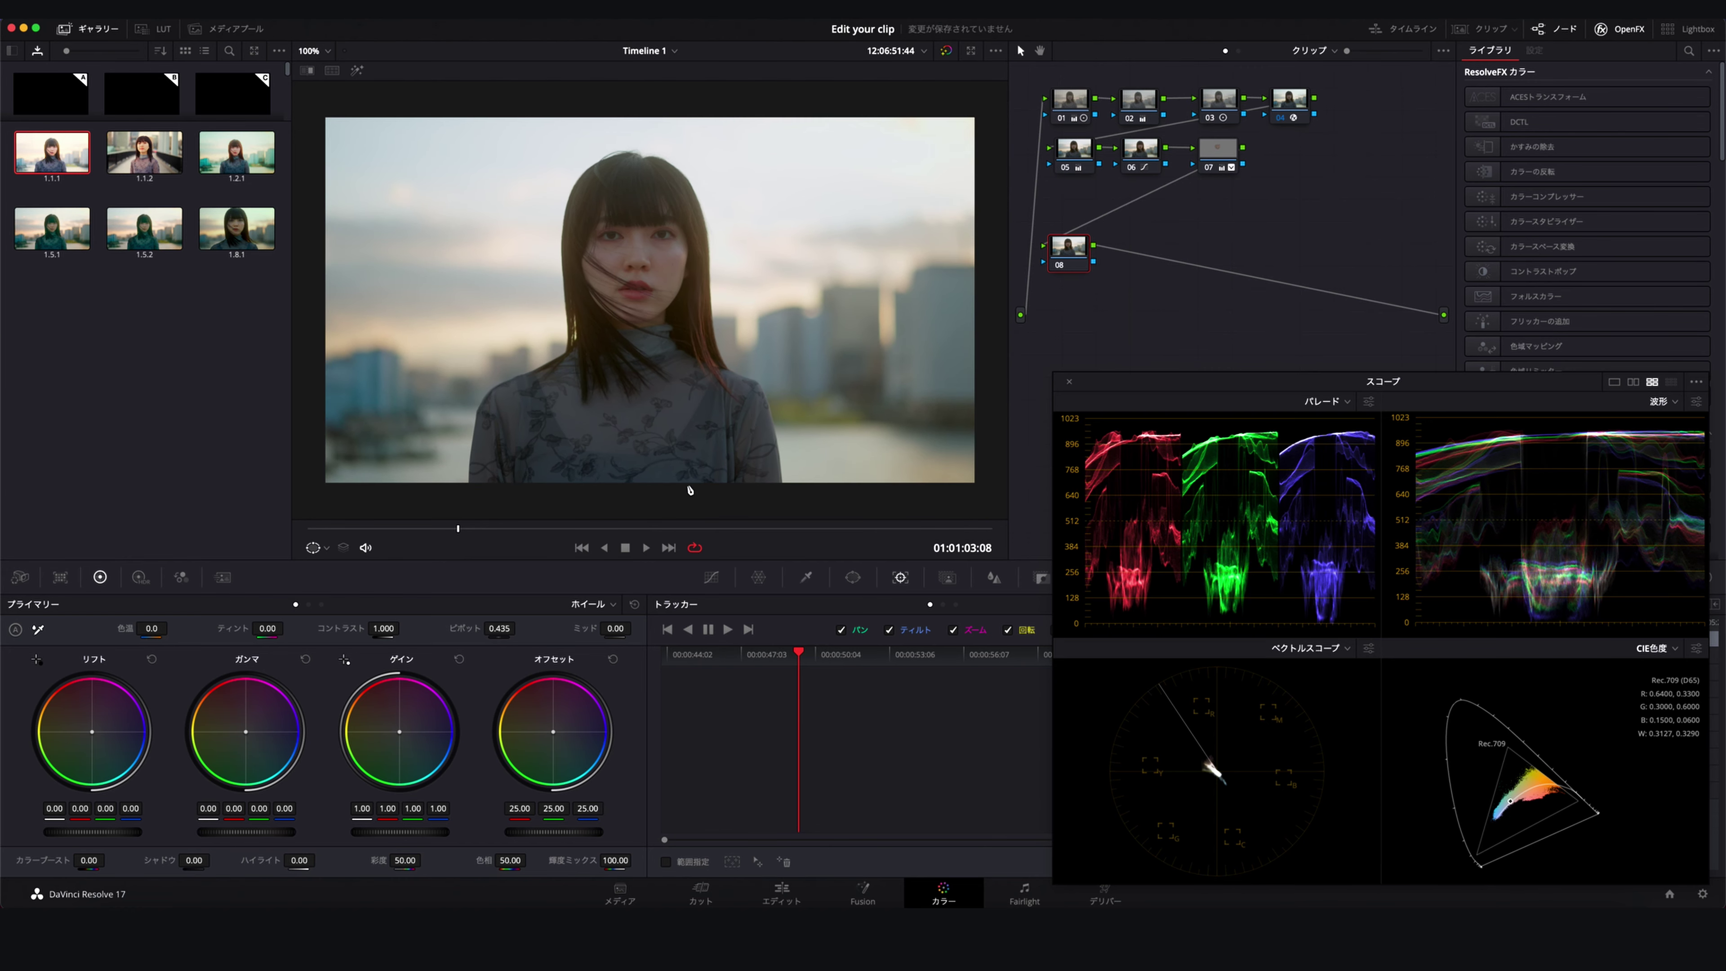
In the HDR palette on node 08, preview the Highlight, Light and Shadow zone coverage
click(139, 577)
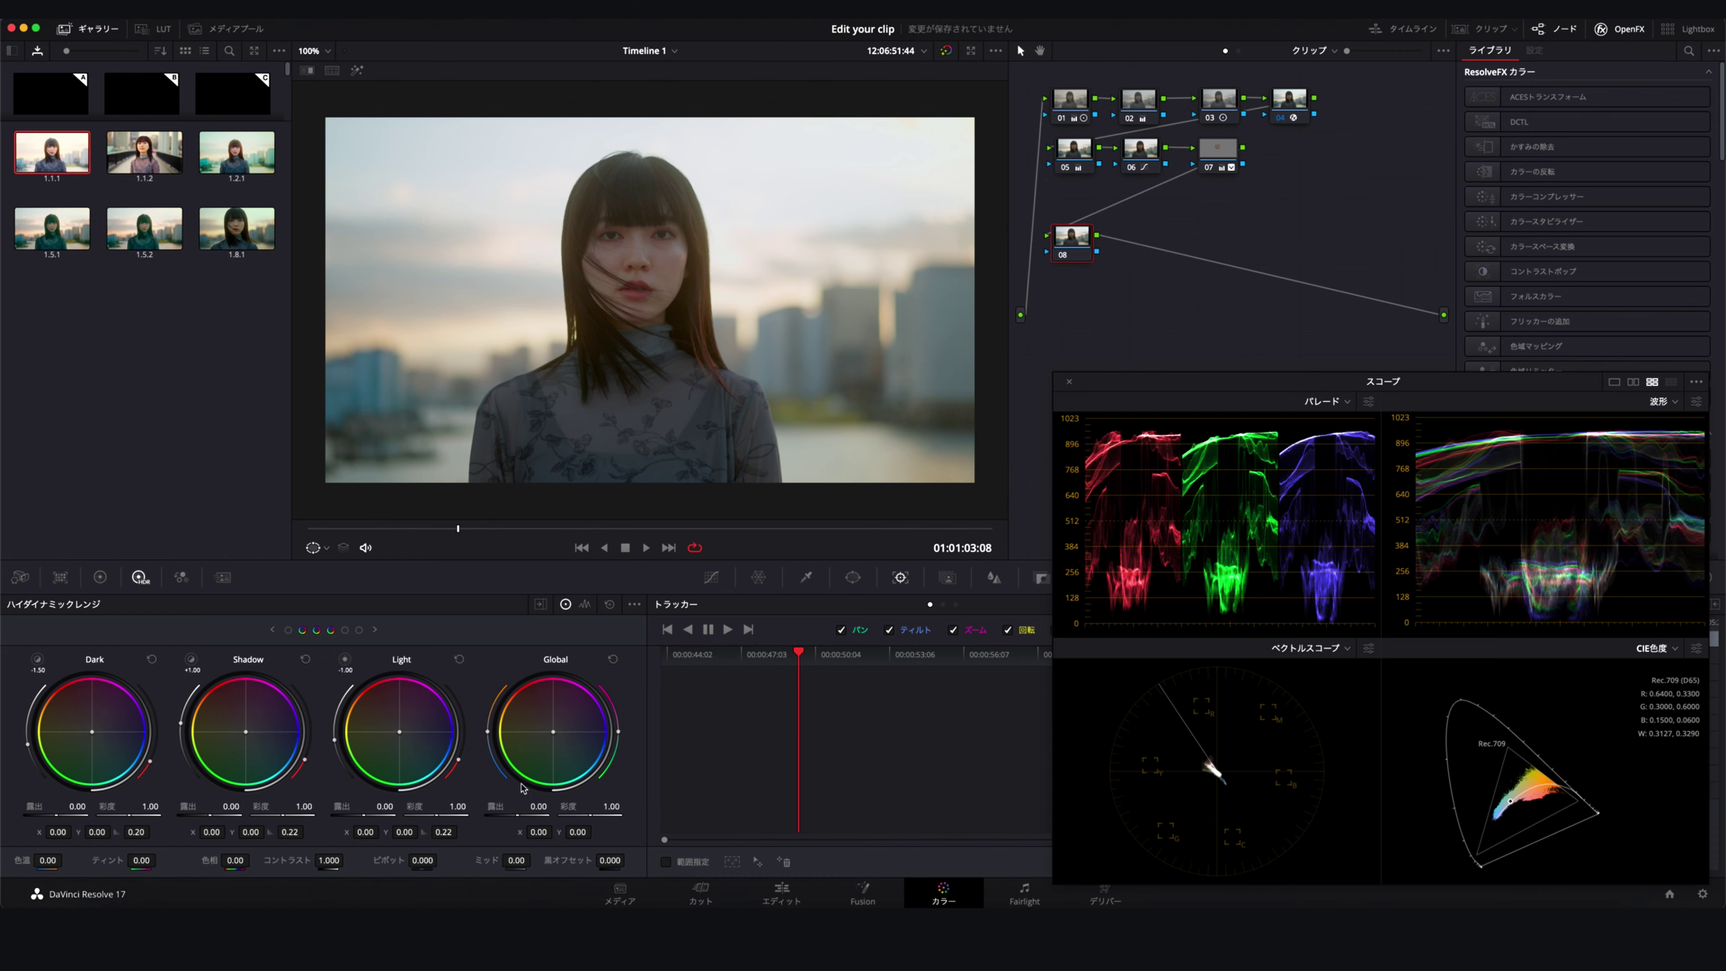
click(376, 631)
click(345, 660)
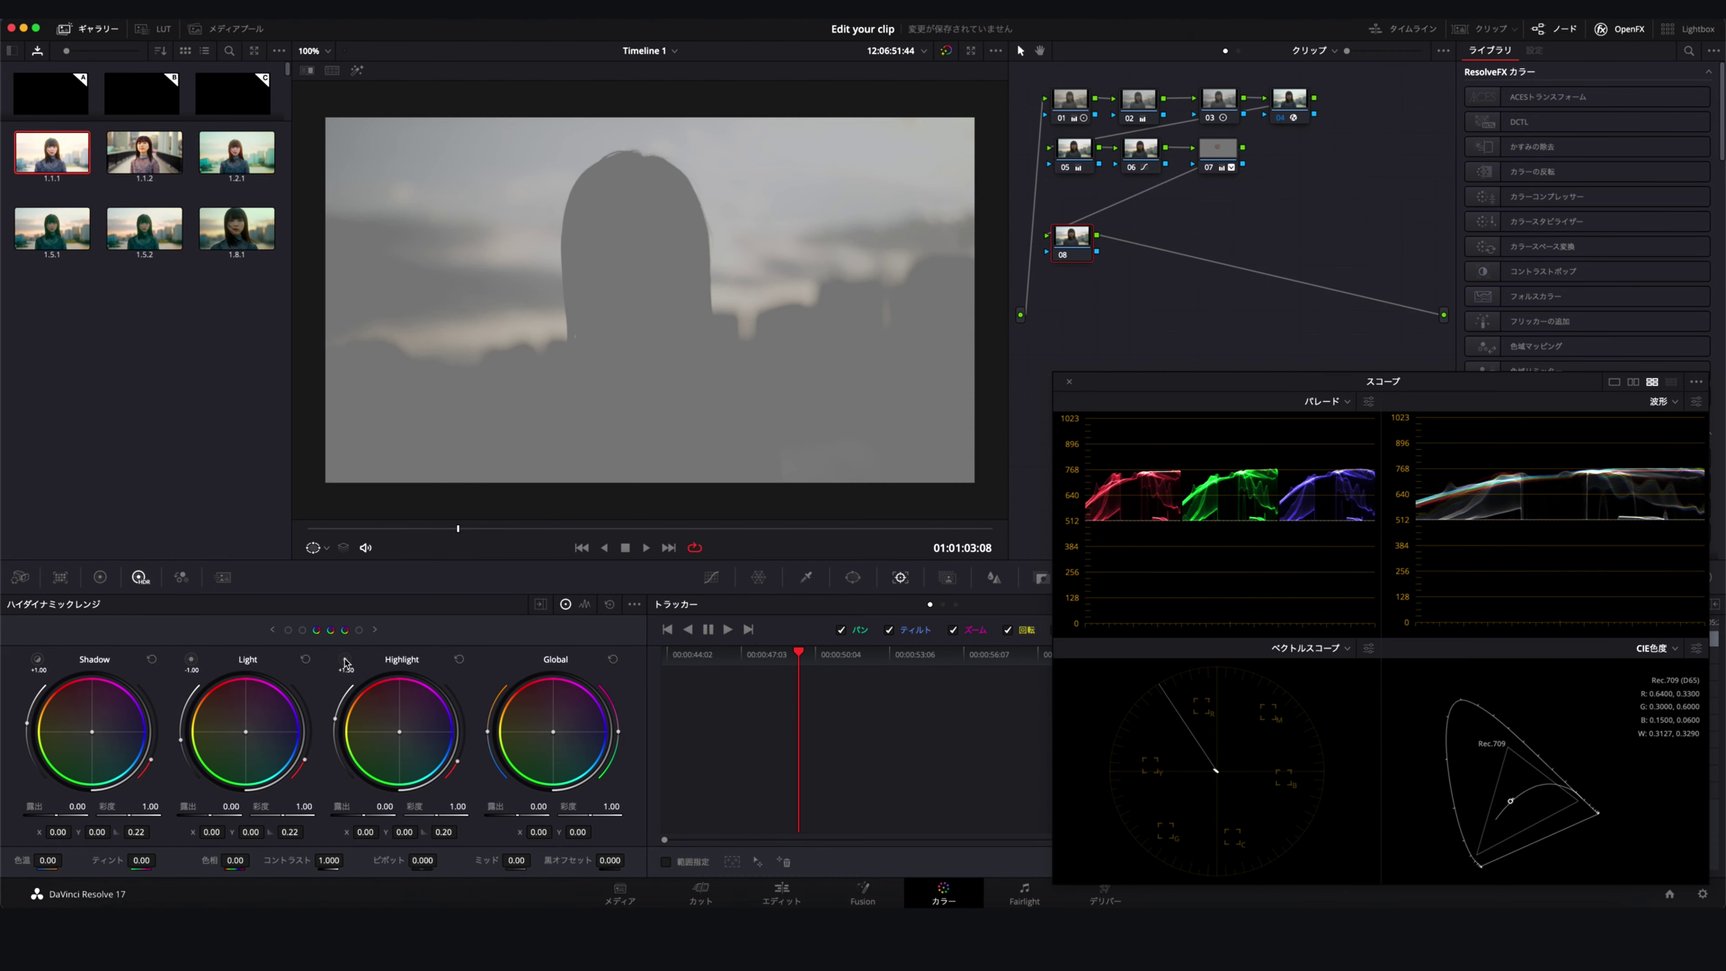
click(345, 661)
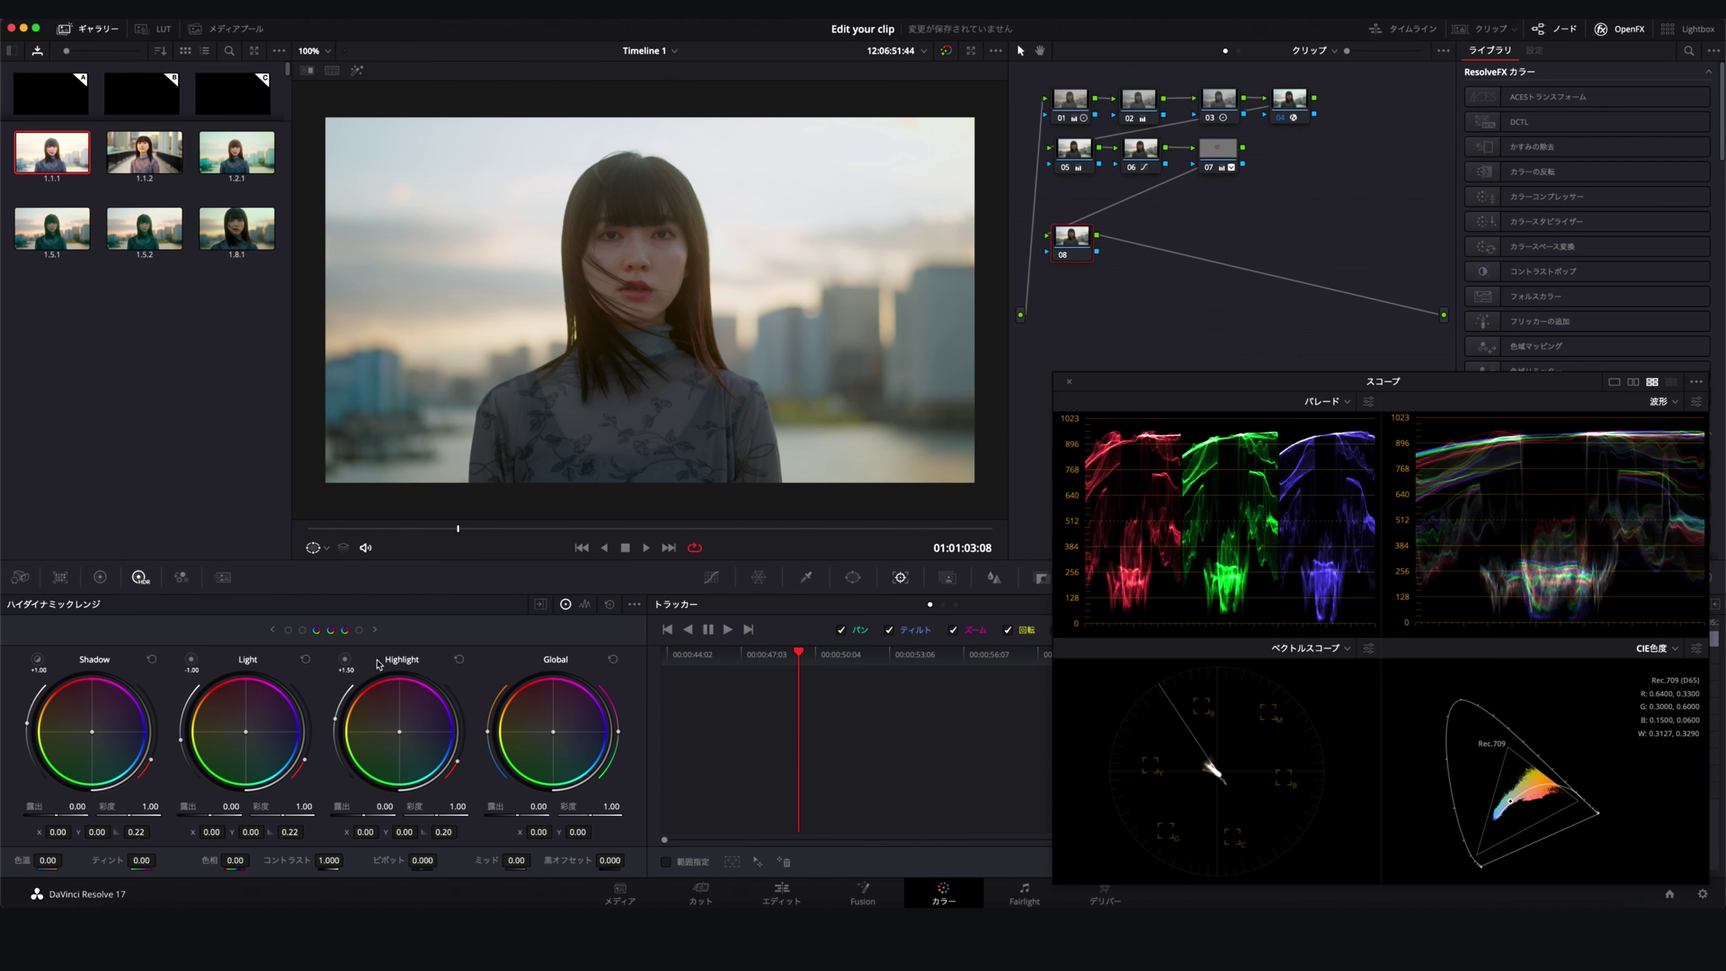
click(345, 660)
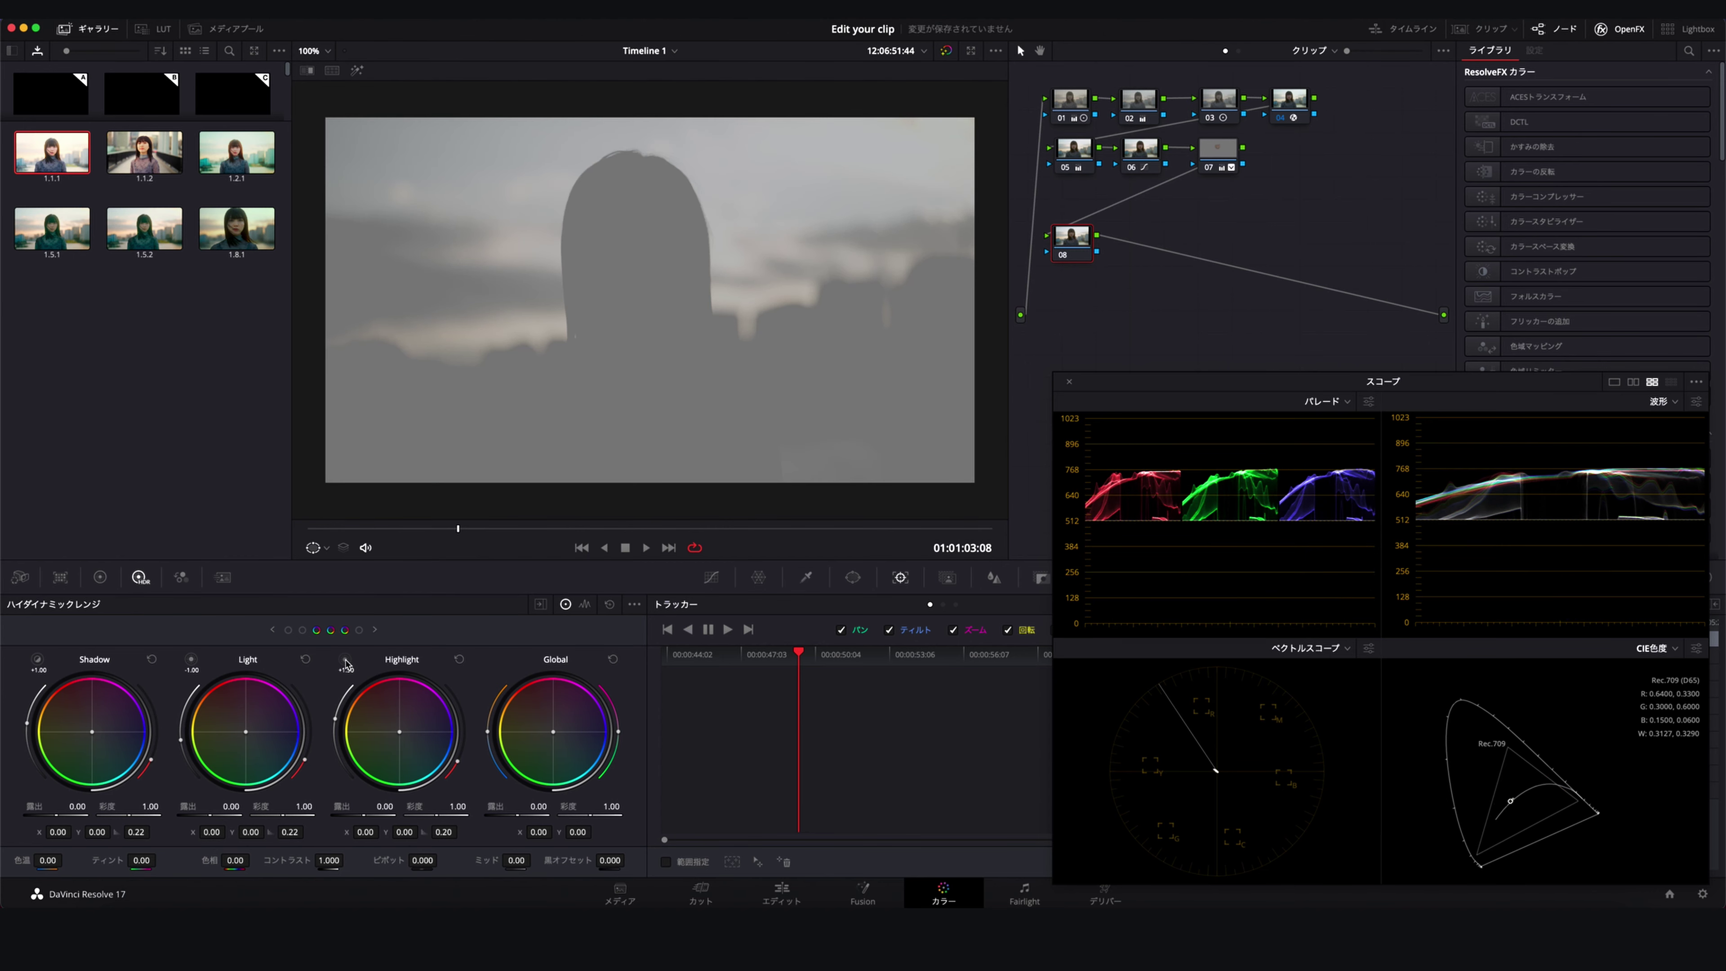
click(346, 660)
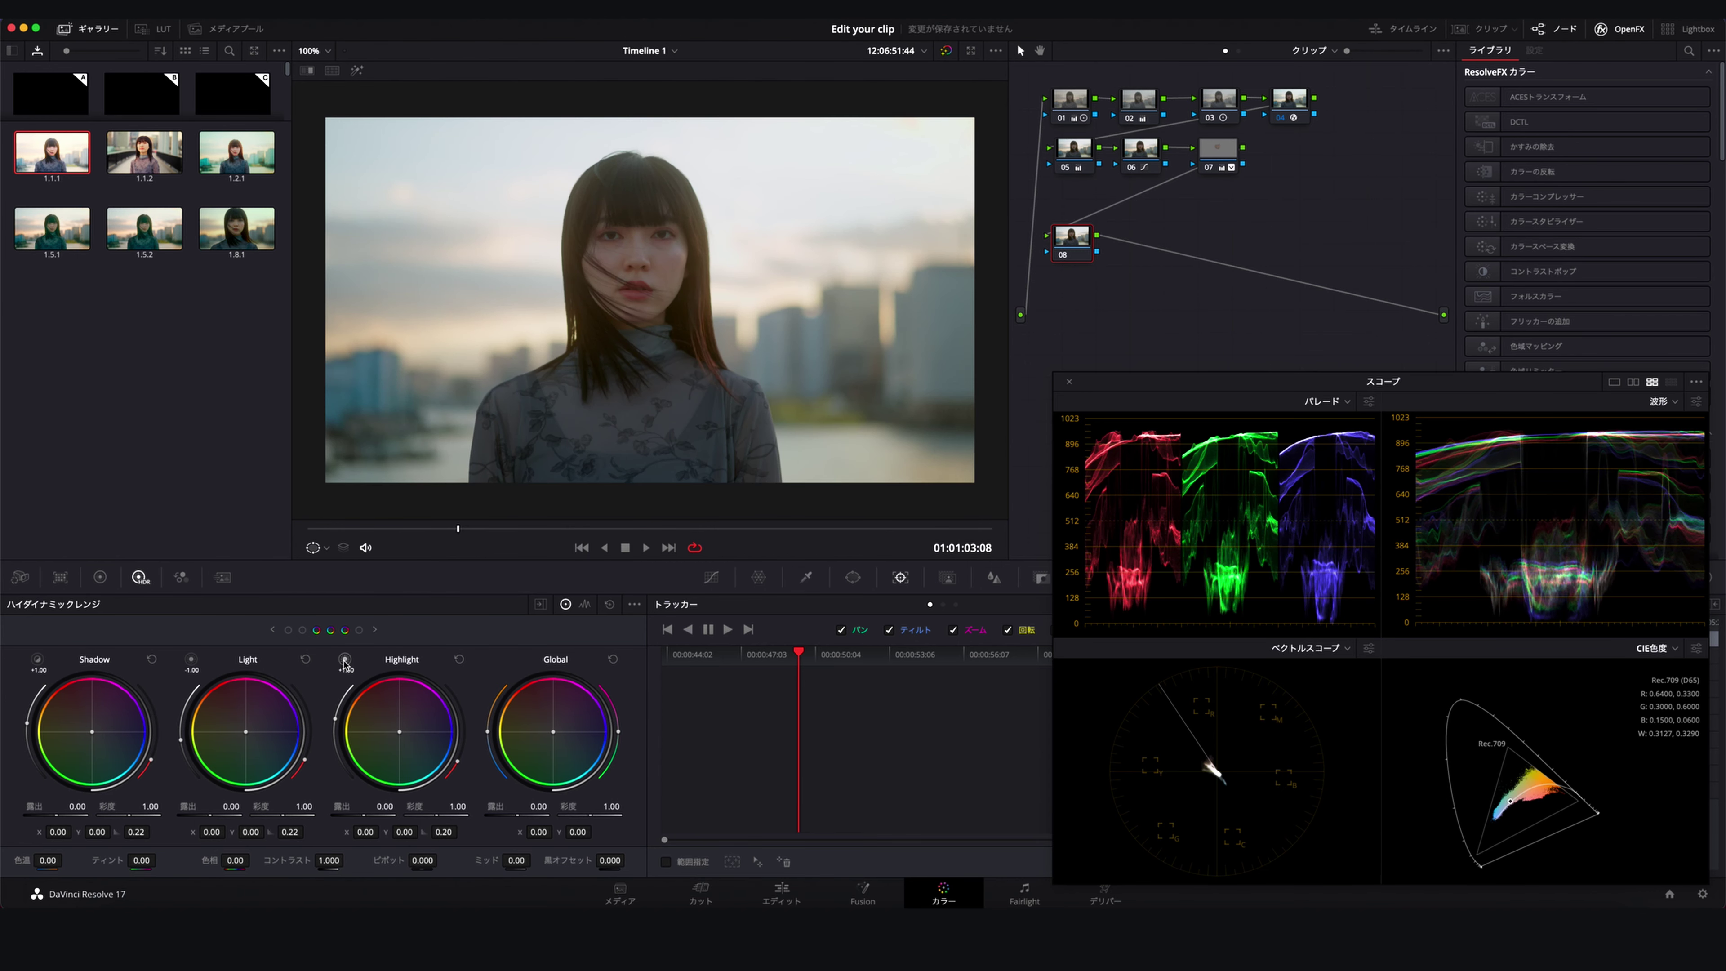
click(345, 660)
click(345, 660)
click(345, 660)
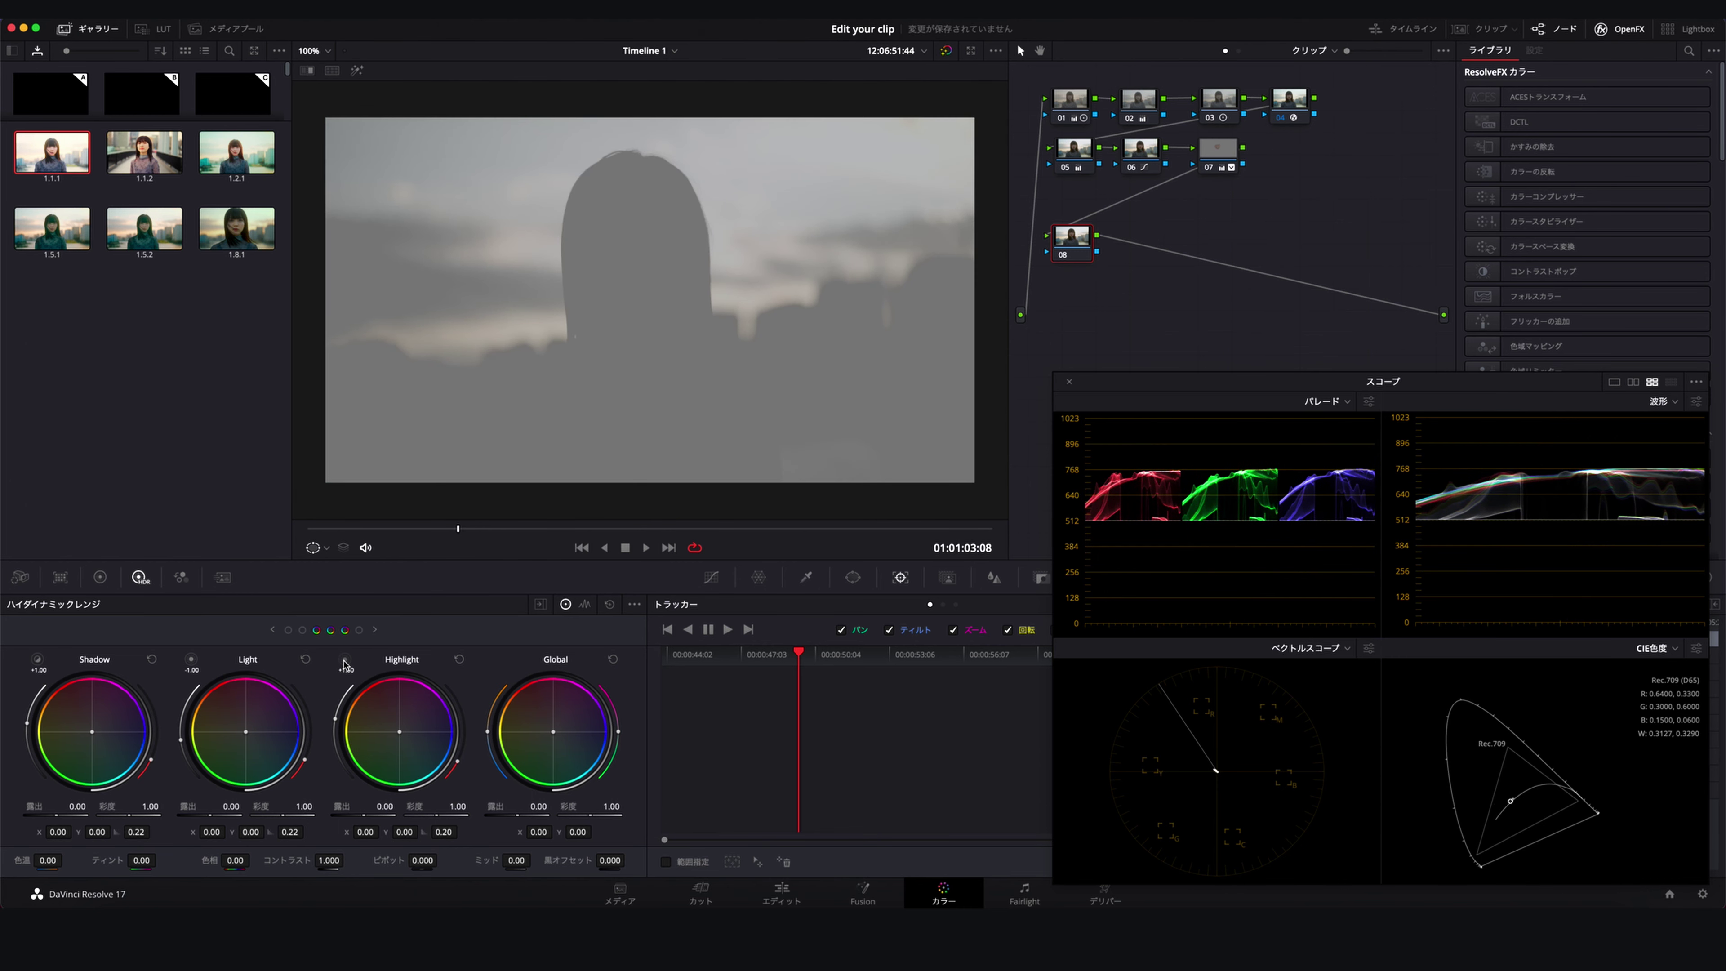
click(345, 660)
click(192, 660)
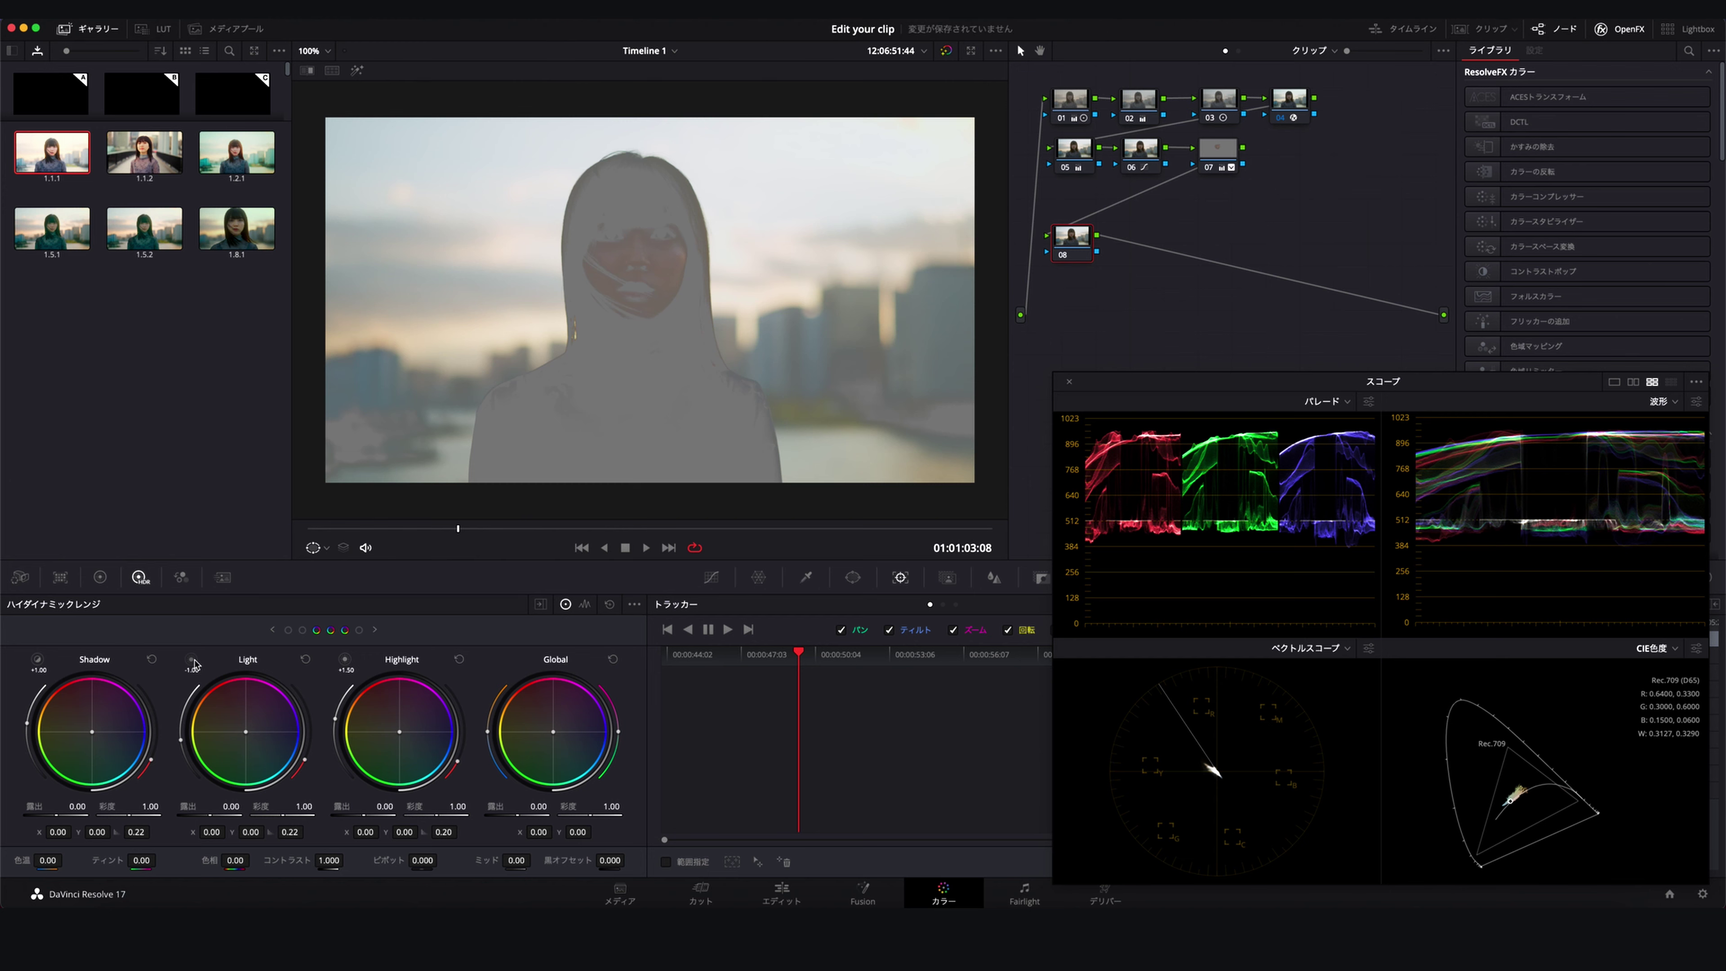
click(193, 661)
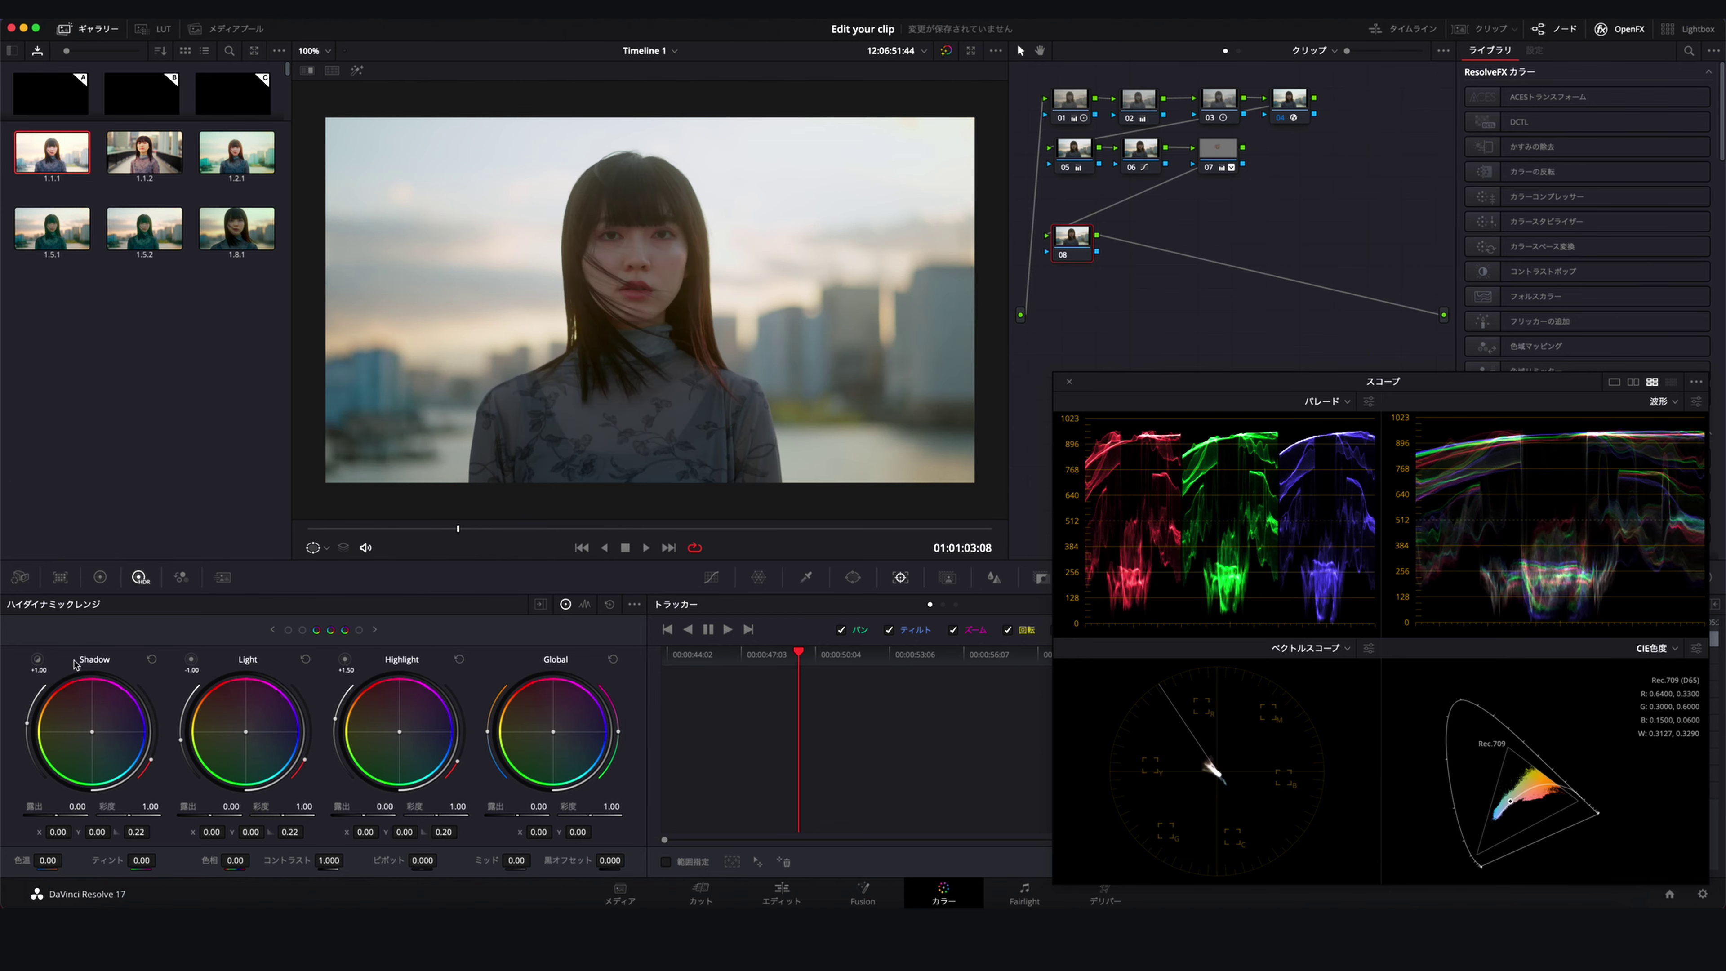
click(38, 659)
click(38, 660)
click(358, 71)
Set the Highlight zone boundary to about +1.97 while checking the sky matte
drag(335, 722, 330, 717)
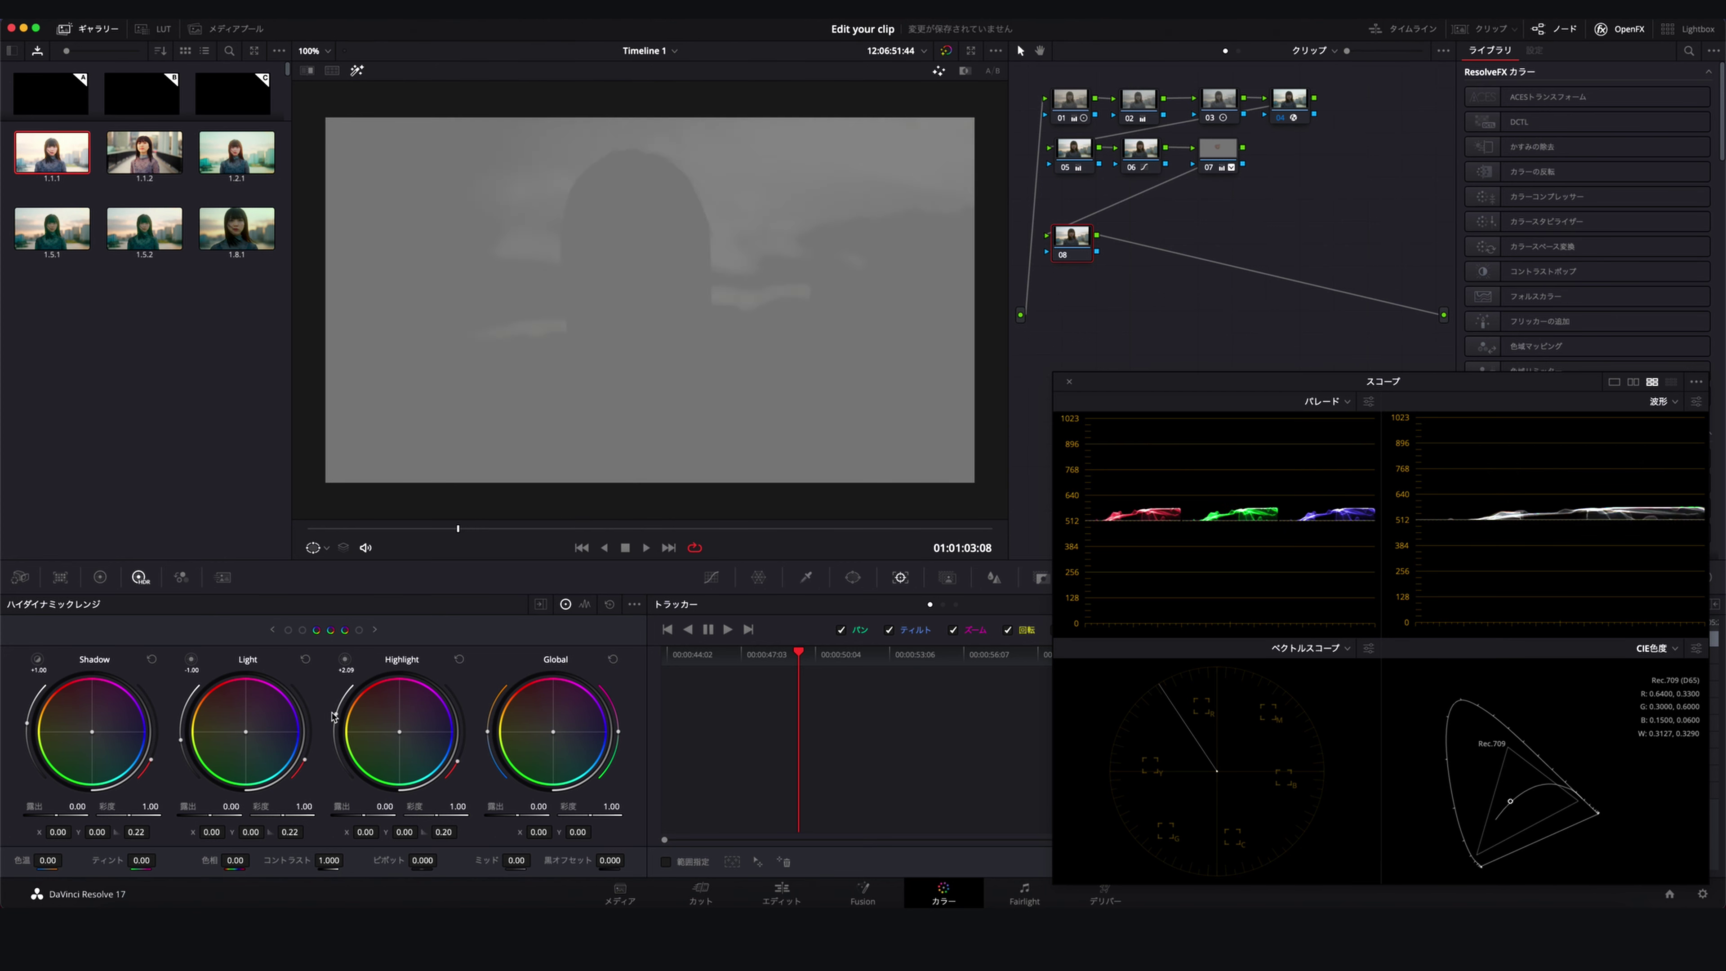
click(357, 71)
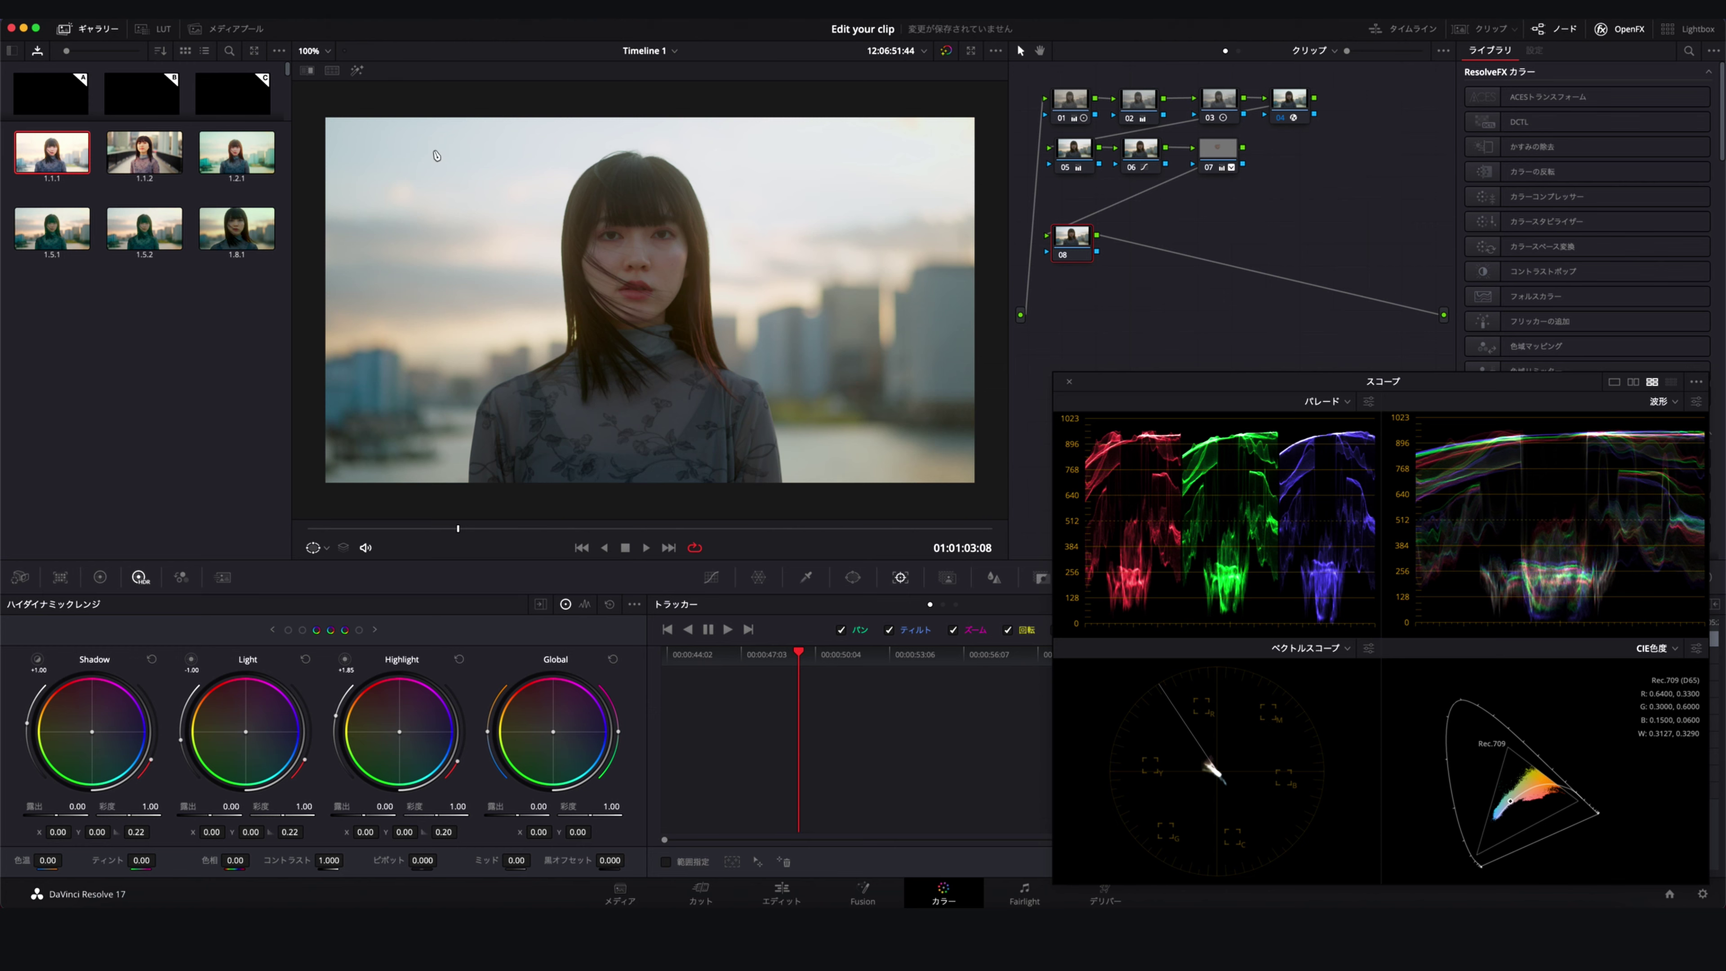
key(shift+h)
scroll(338, 719, up, 3)
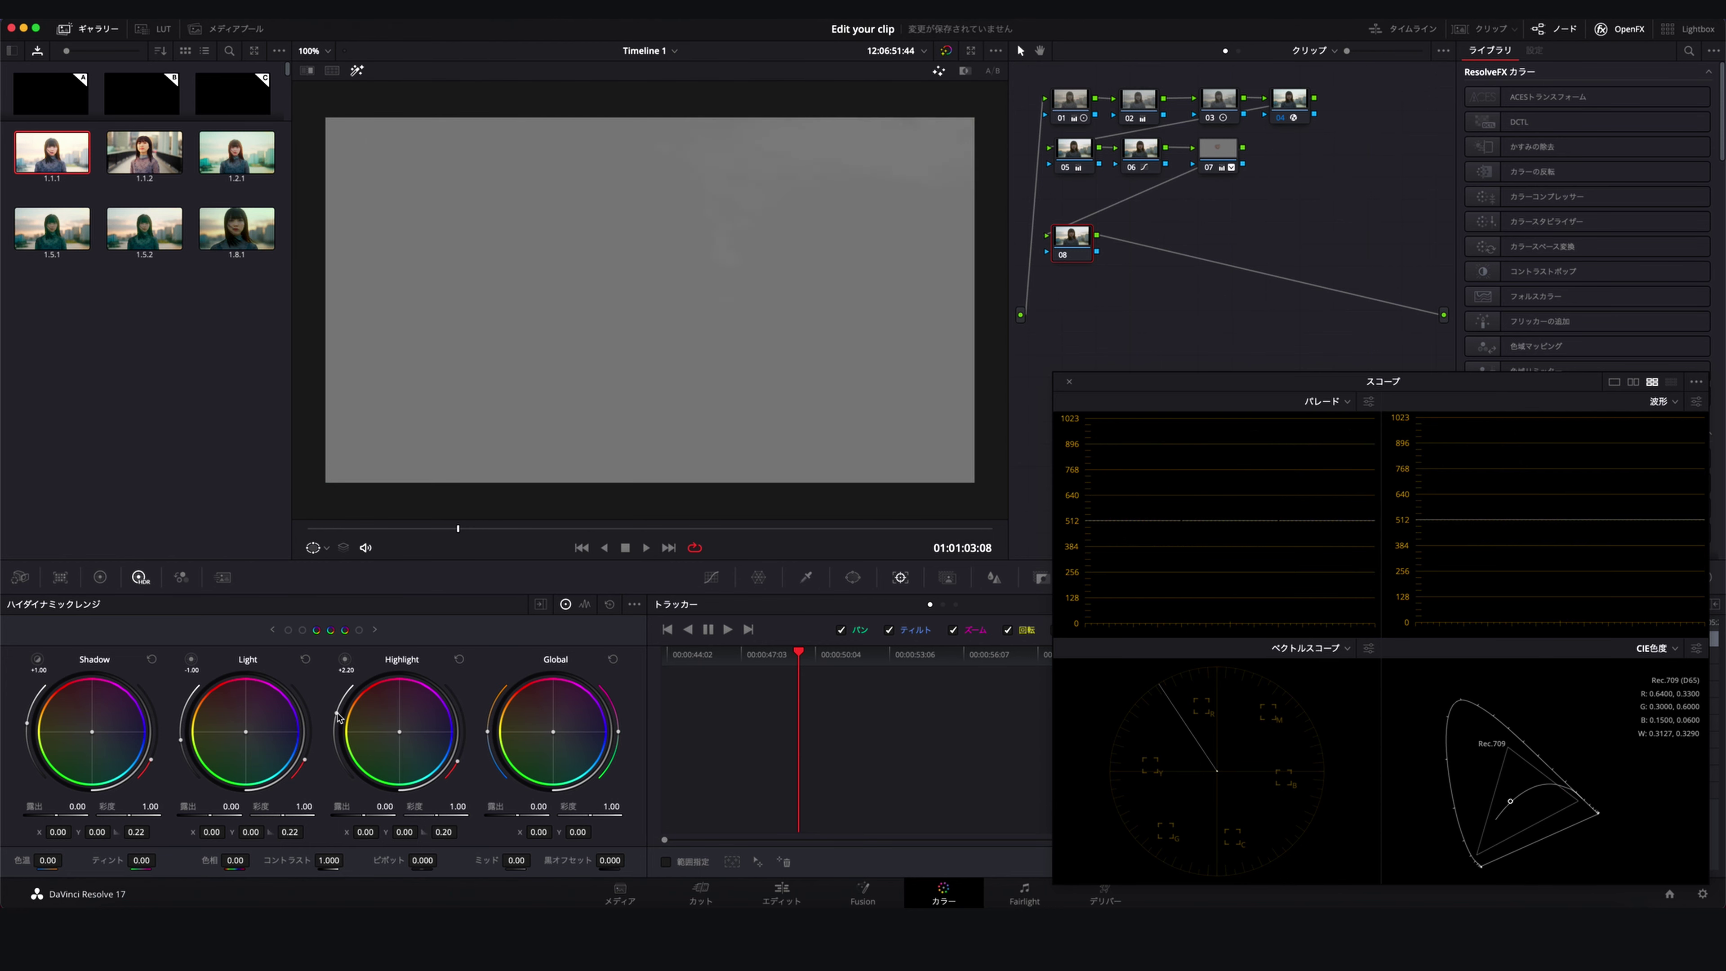
scroll(337, 720, up, 2)
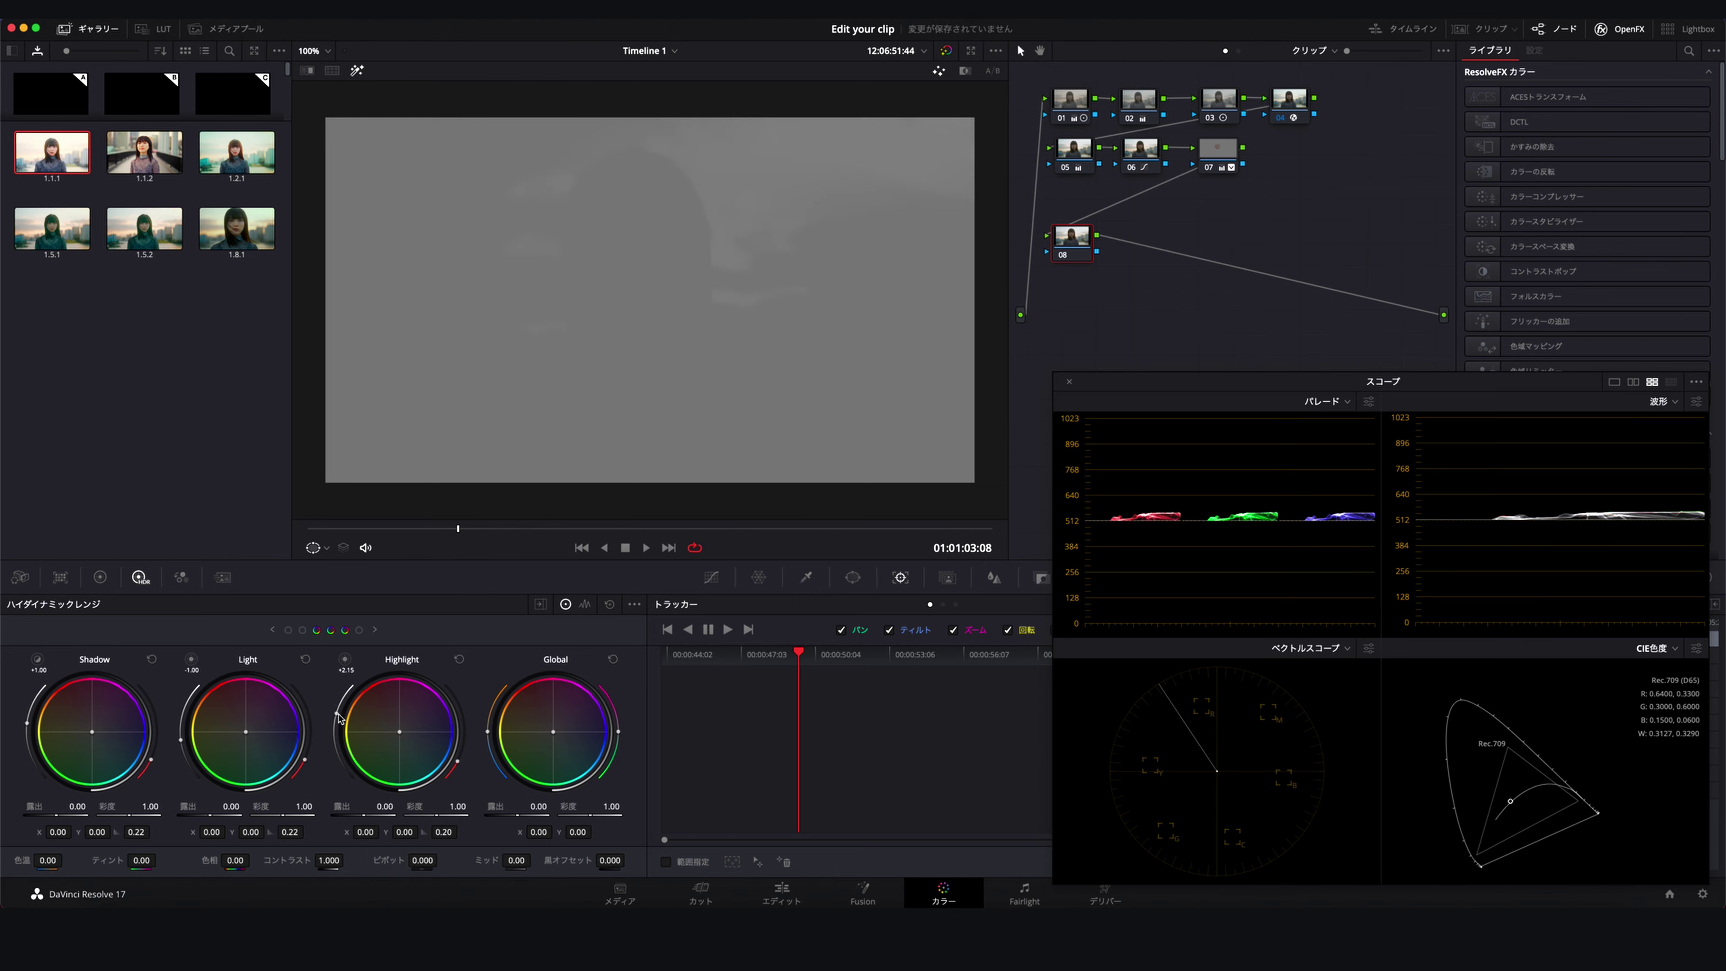
drag(338, 718, 338, 720)
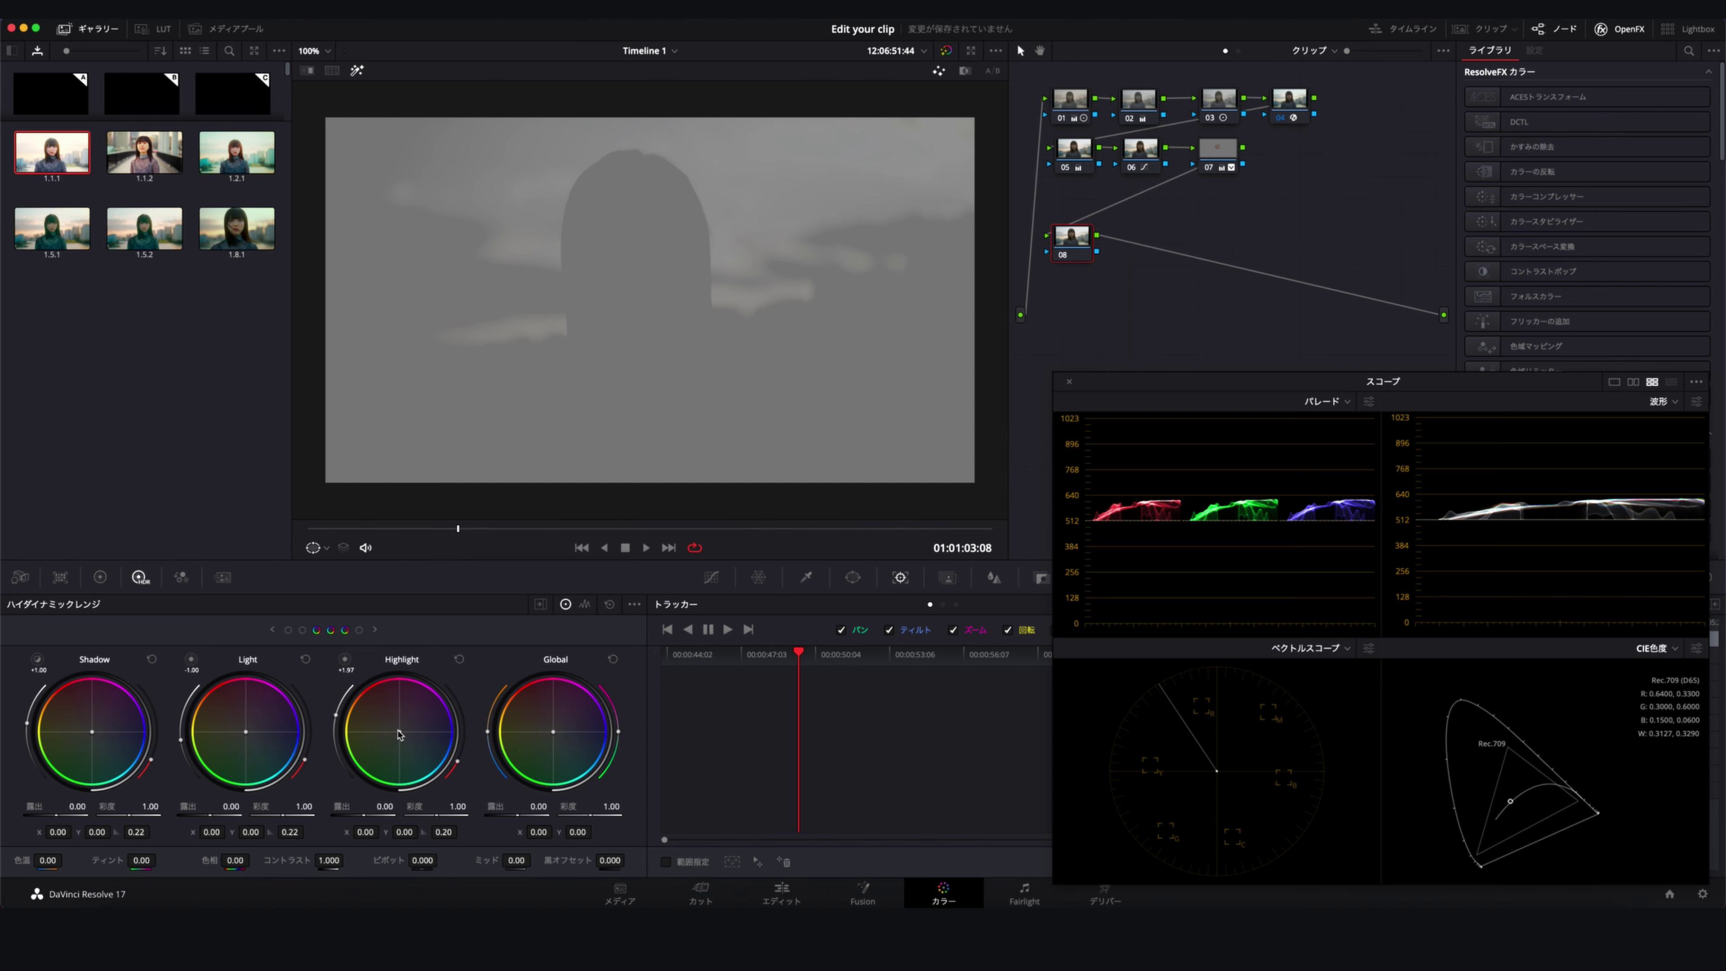
click(357, 70)
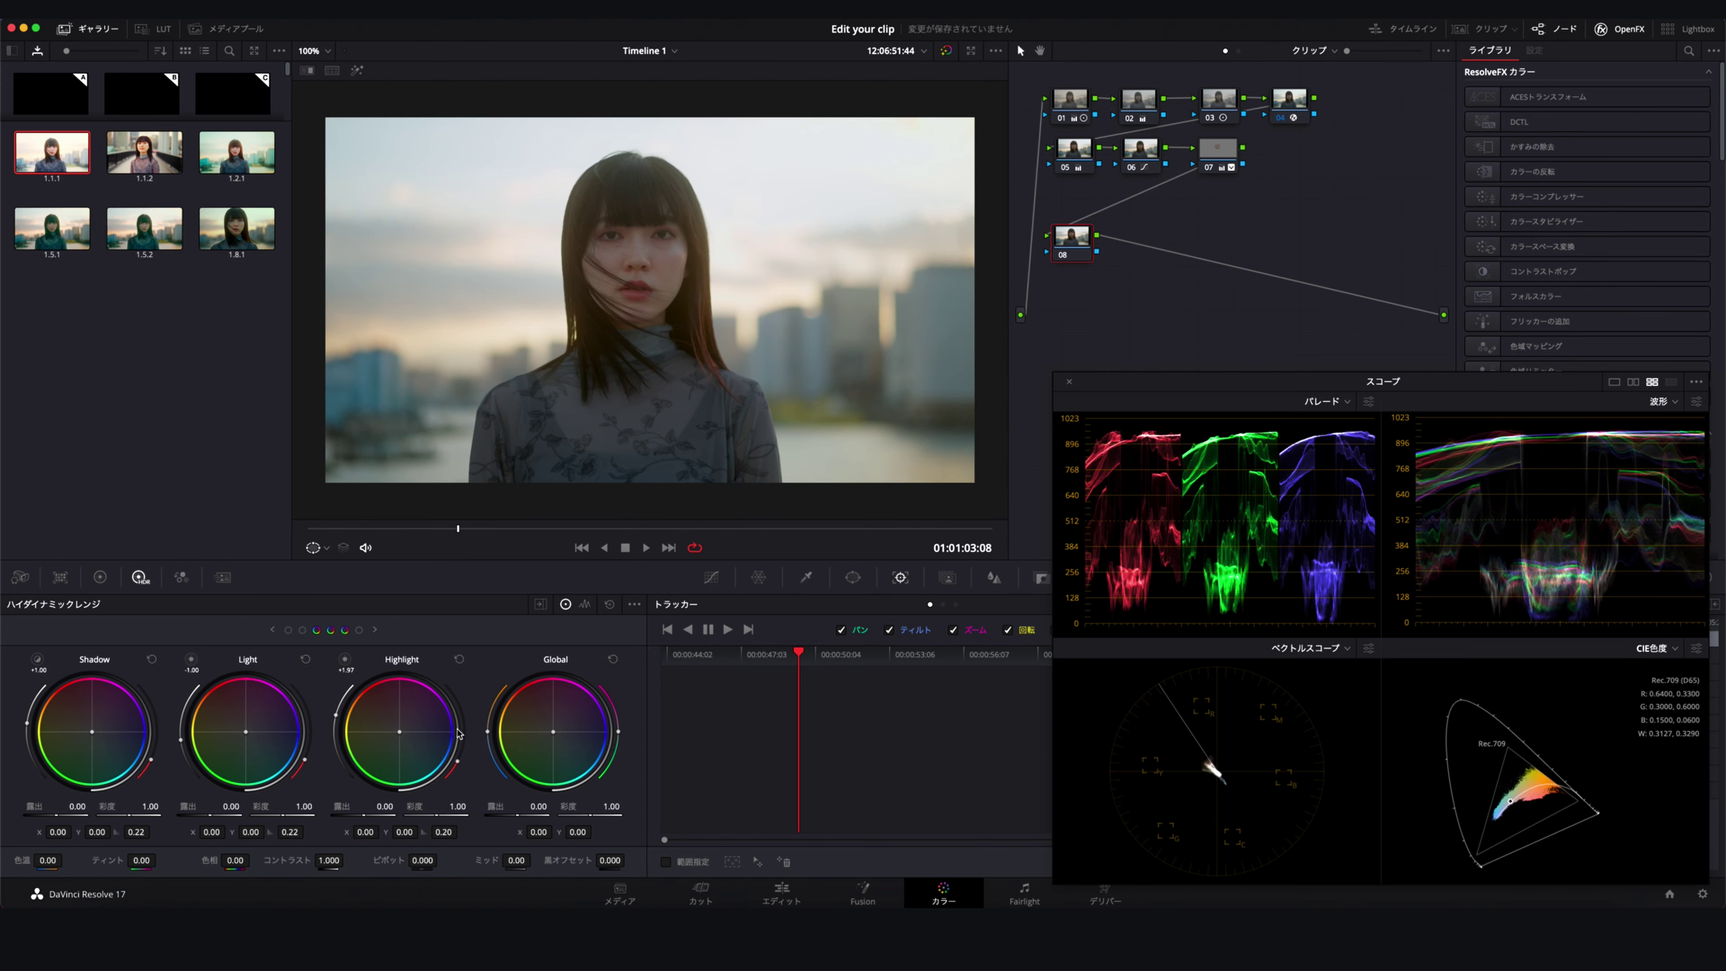
Warm the highlights slightly and lower the Highlight zone exposure to -0.45
drag(400, 736, 403, 738)
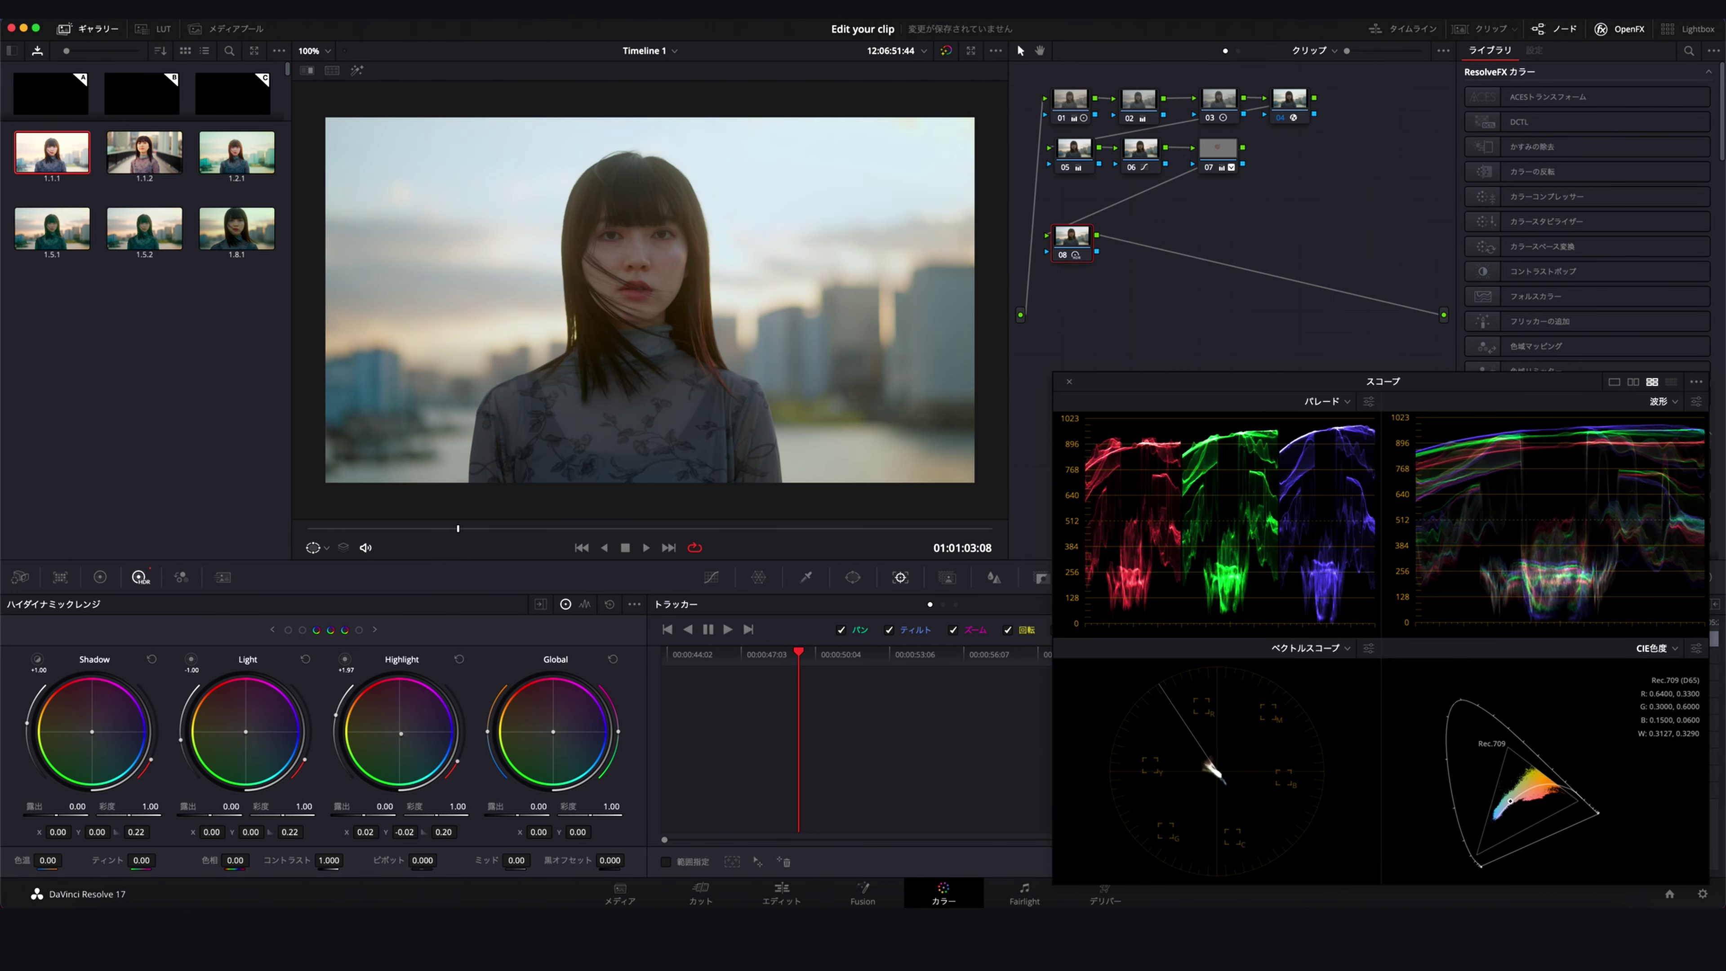
drag(401, 734, 401, 737)
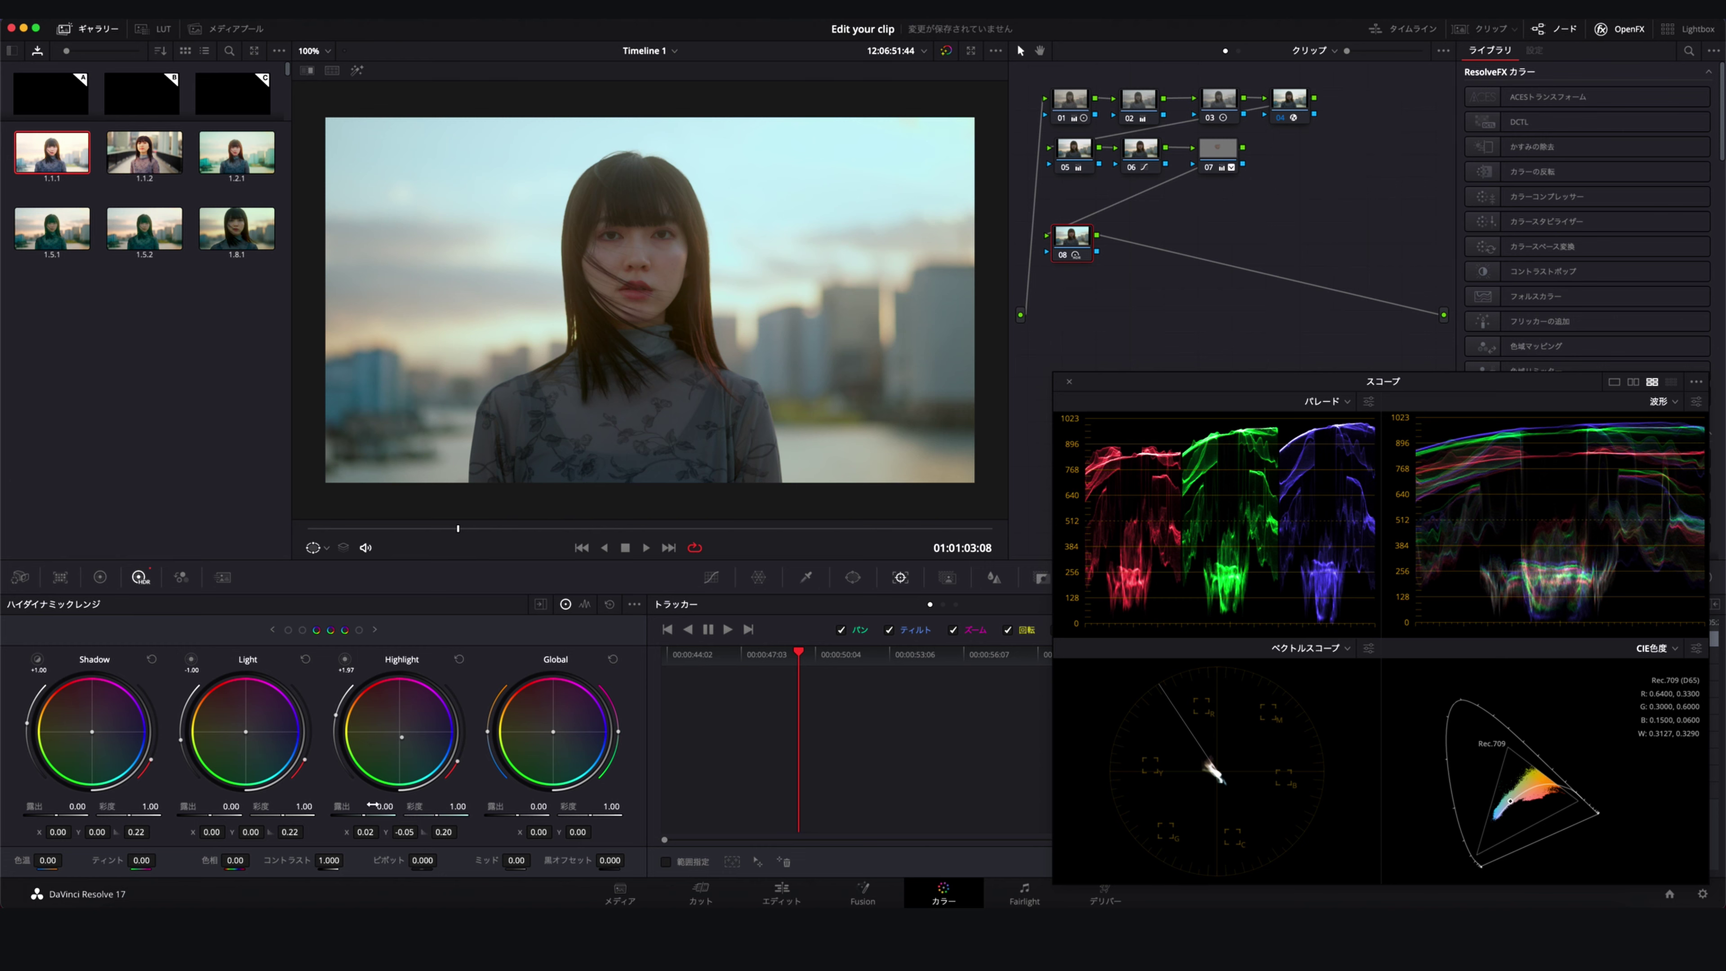
mouse_move(384, 806)
mouse_down()
mouse_move(364, 807)
mouse_move(400, 806)
mouse_move(364, 816)
mouse_up()
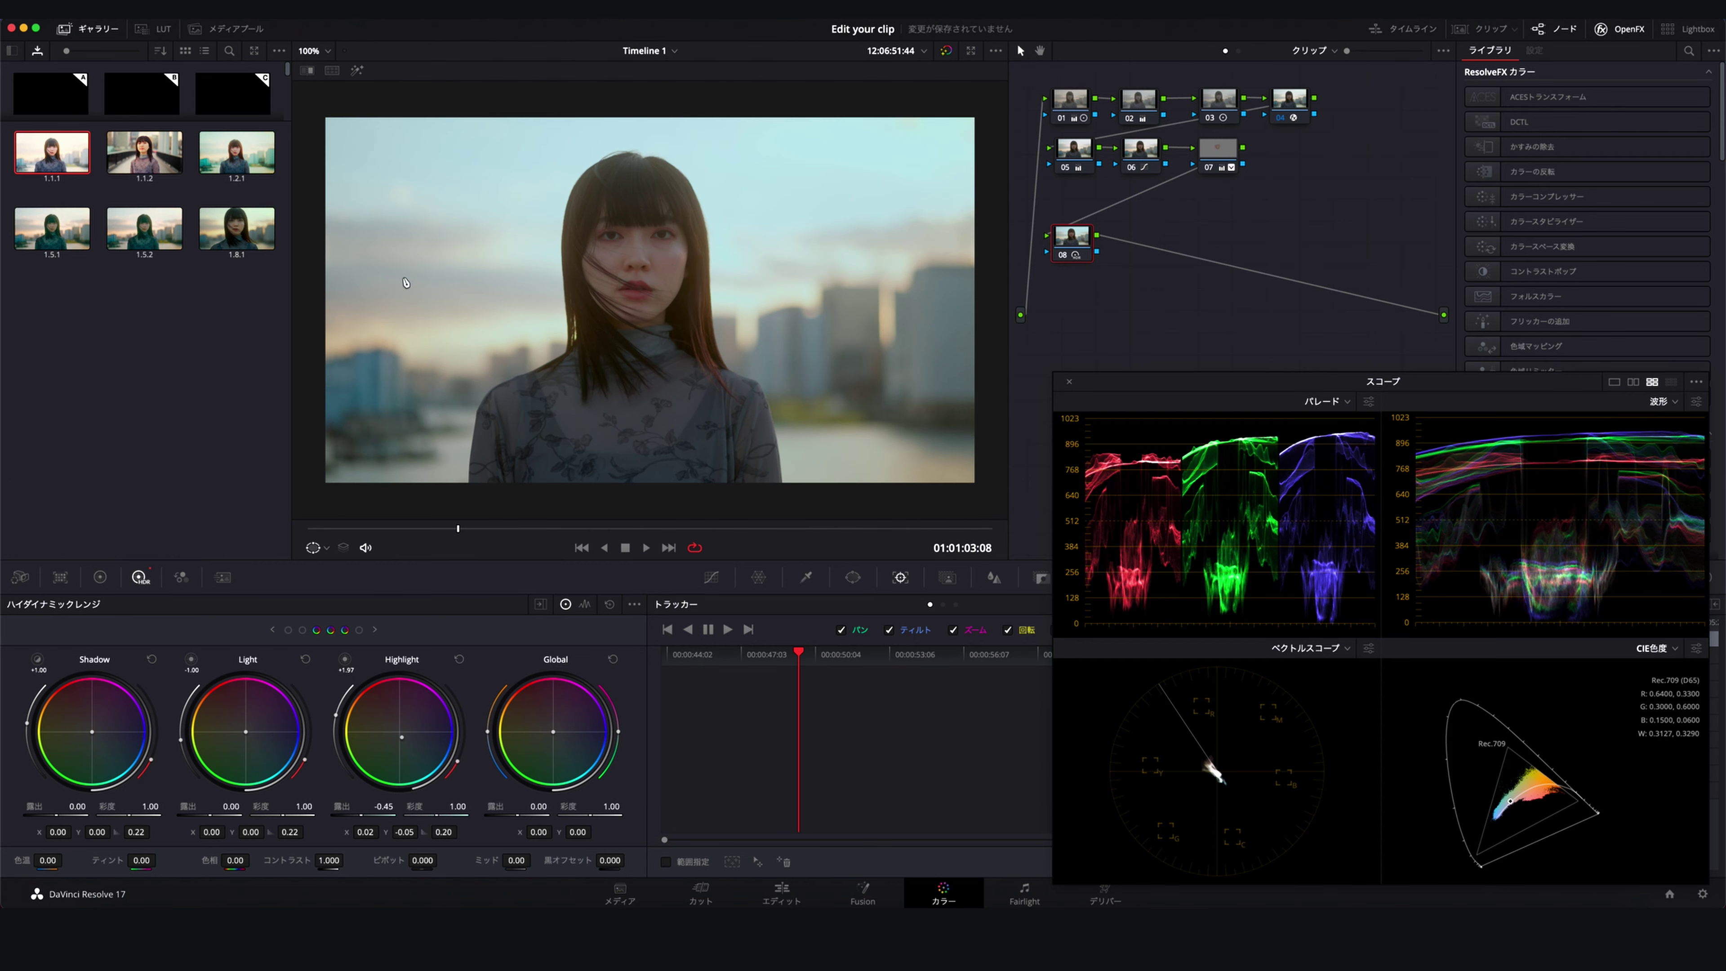
Shrink the Light zone so the woman is excluded, checking it against the matte
click(358, 71)
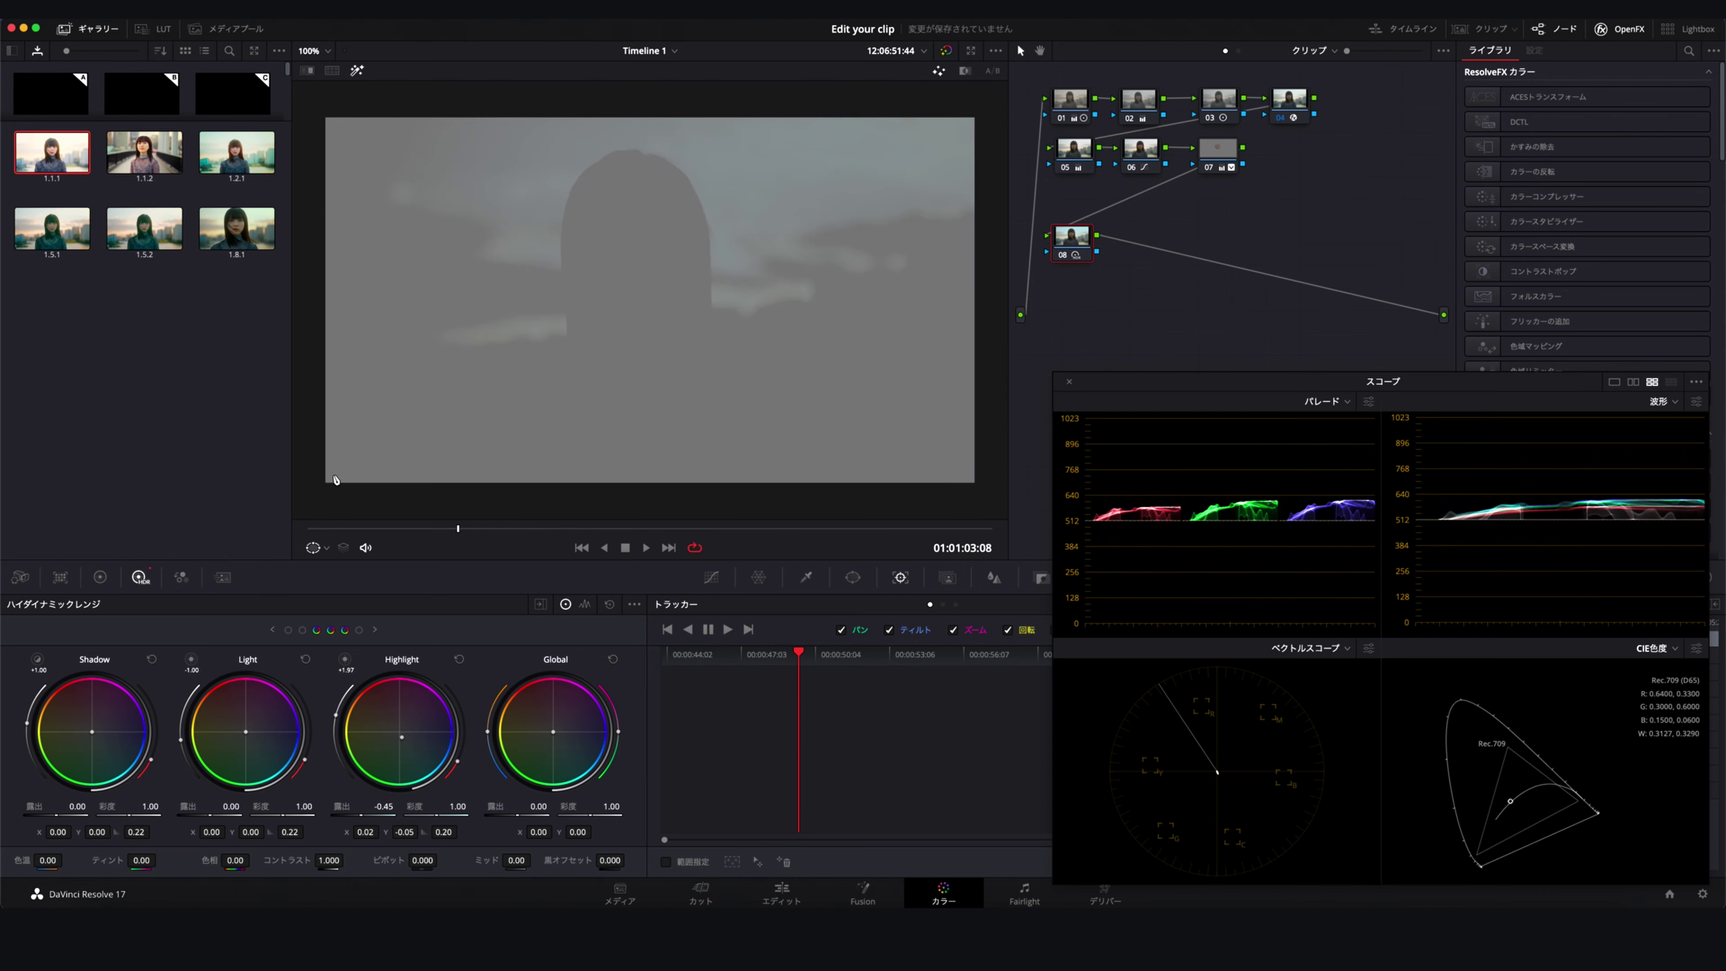
click(191, 659)
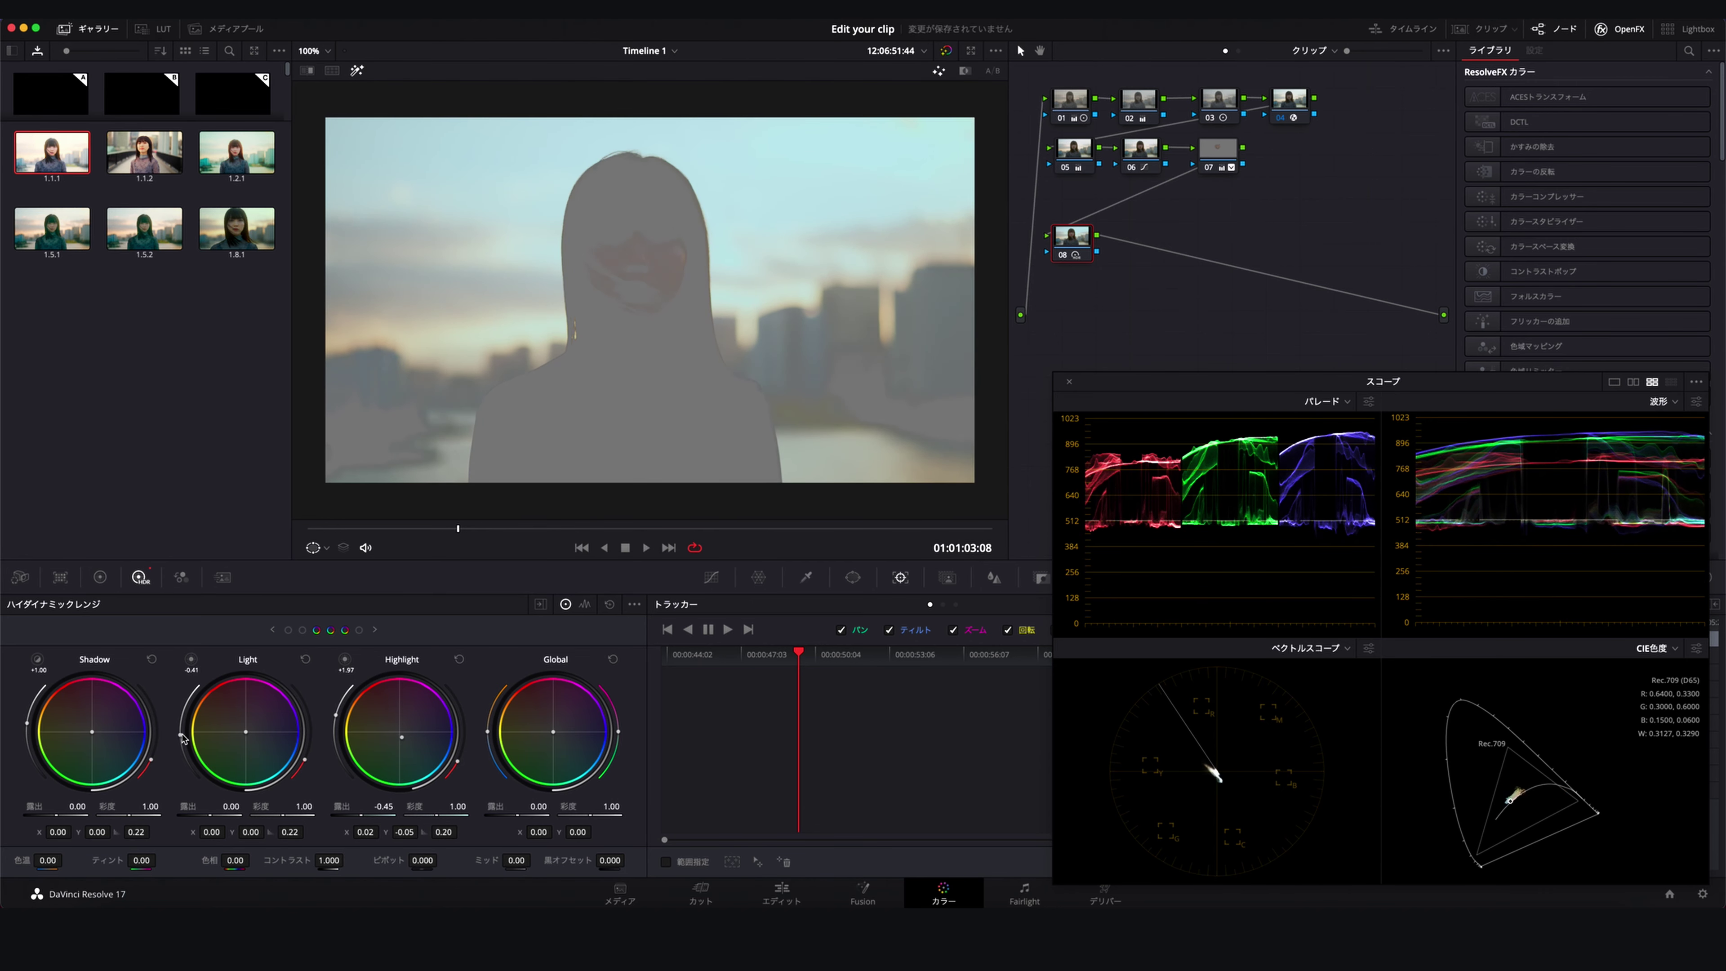
drag(182, 747, 188, 734)
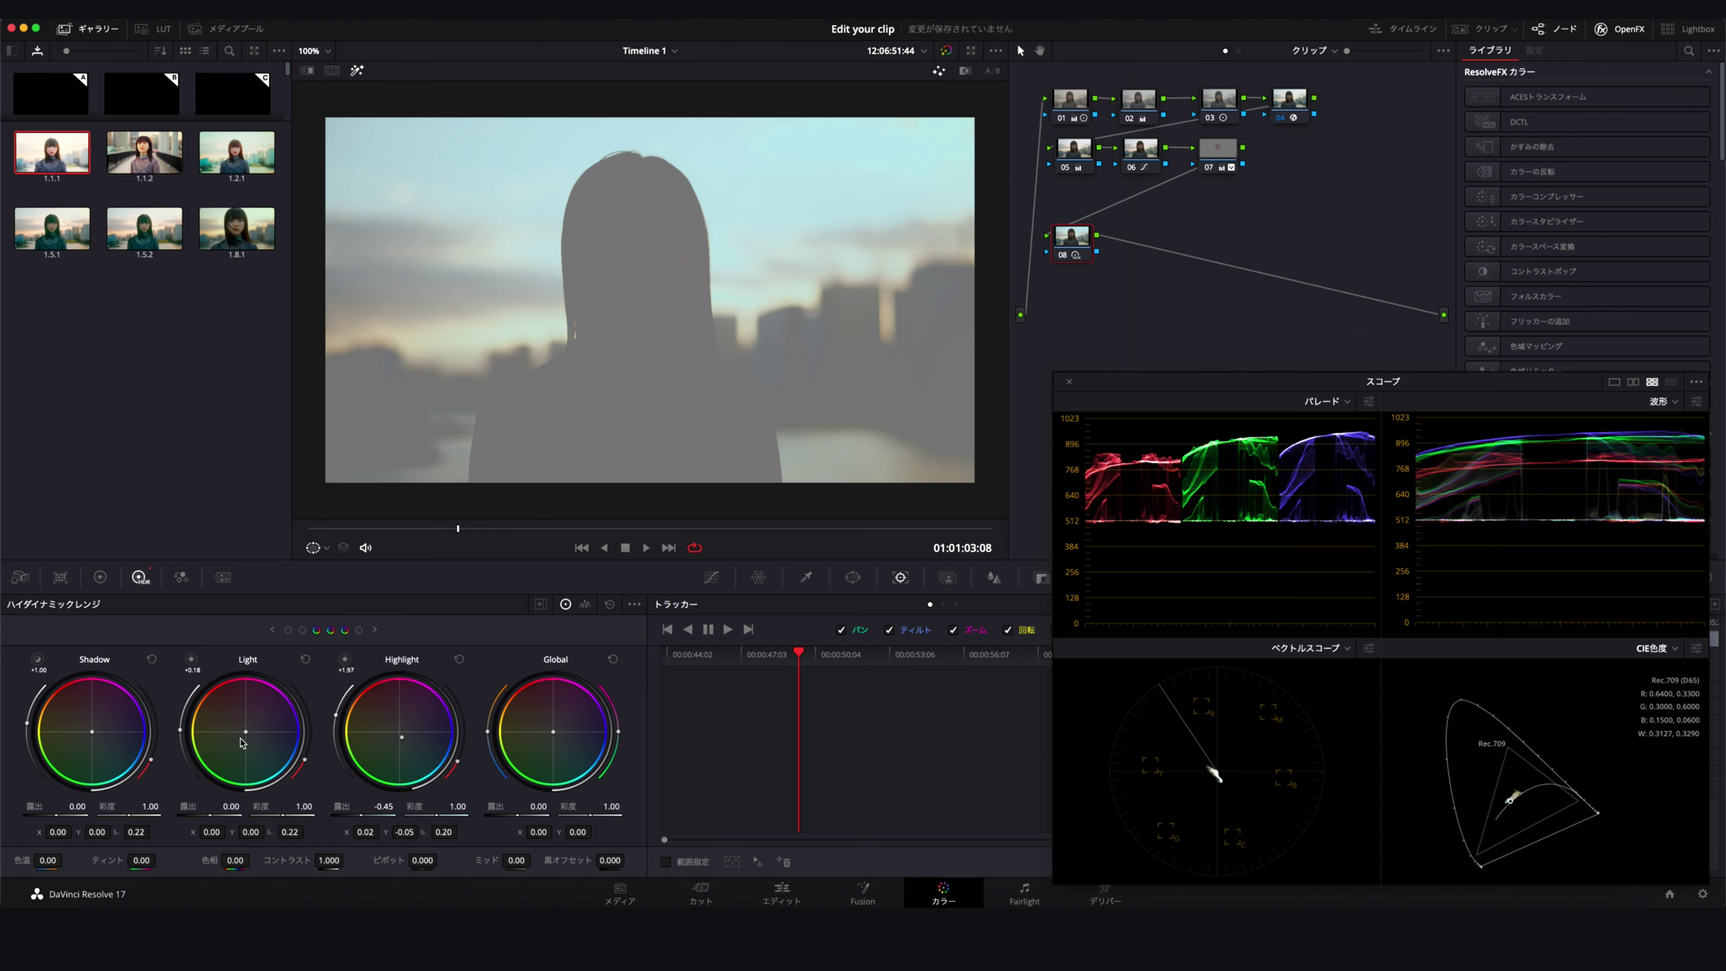
click(357, 70)
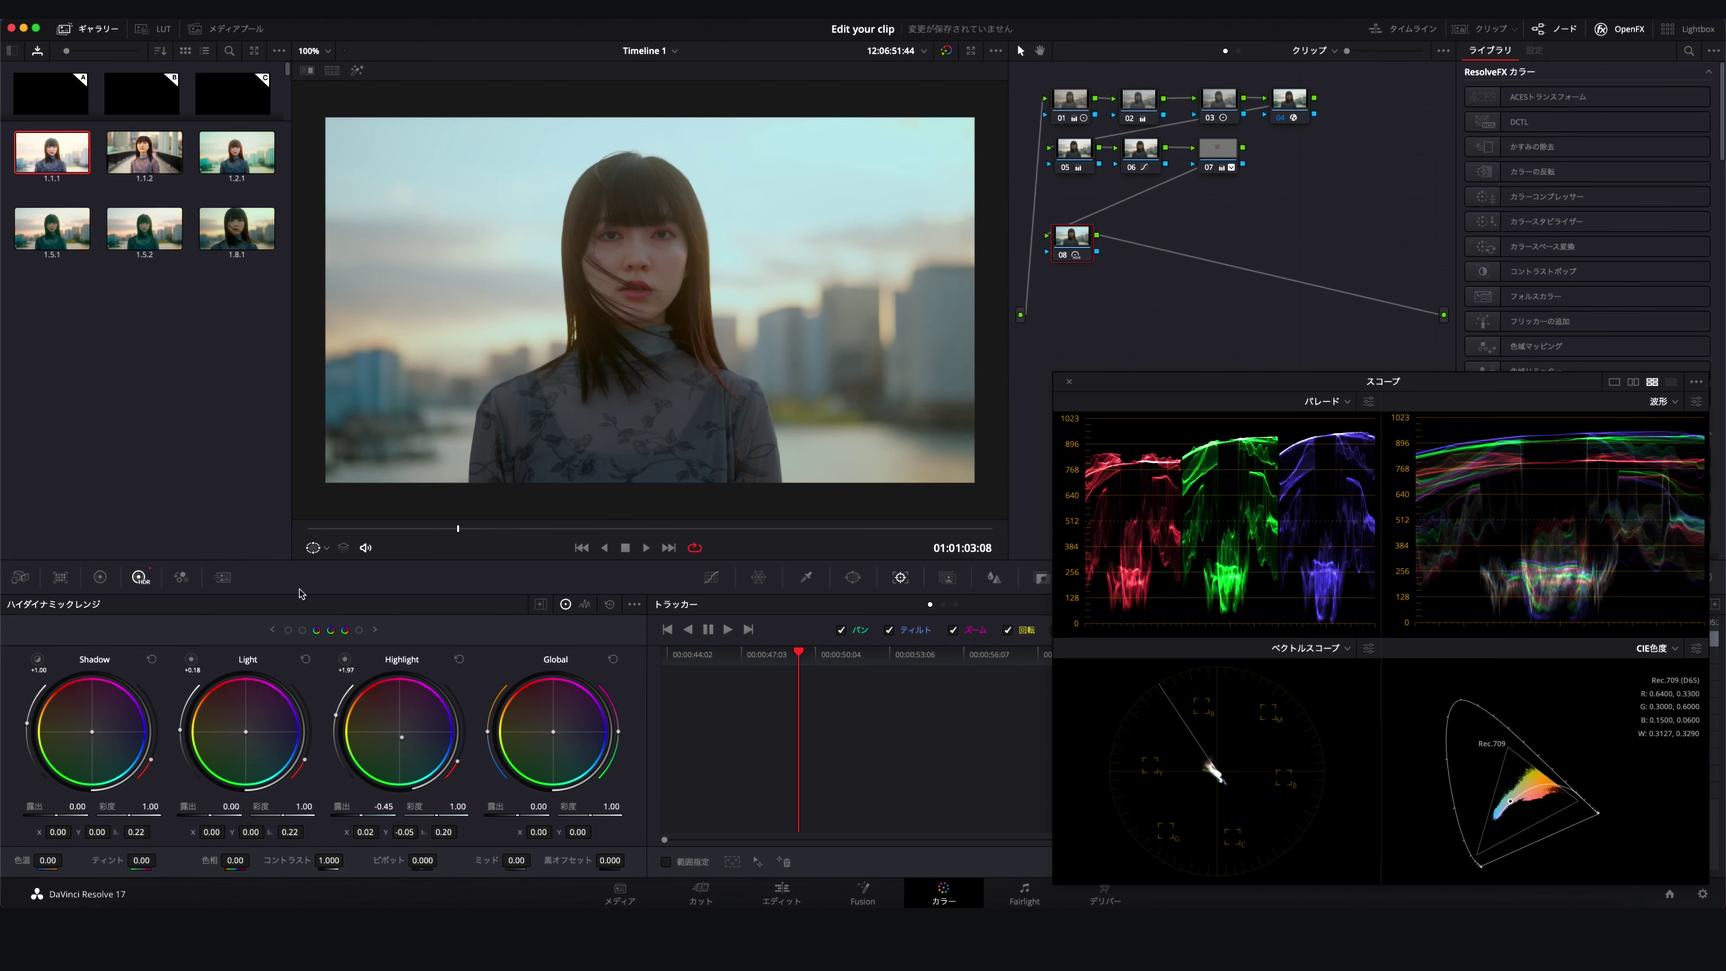
Nudge the Light balance, raise Light saturation to 1.18, and refine Highlight balance to X 0.03, Y -0.06
drag(246, 733, 244, 730)
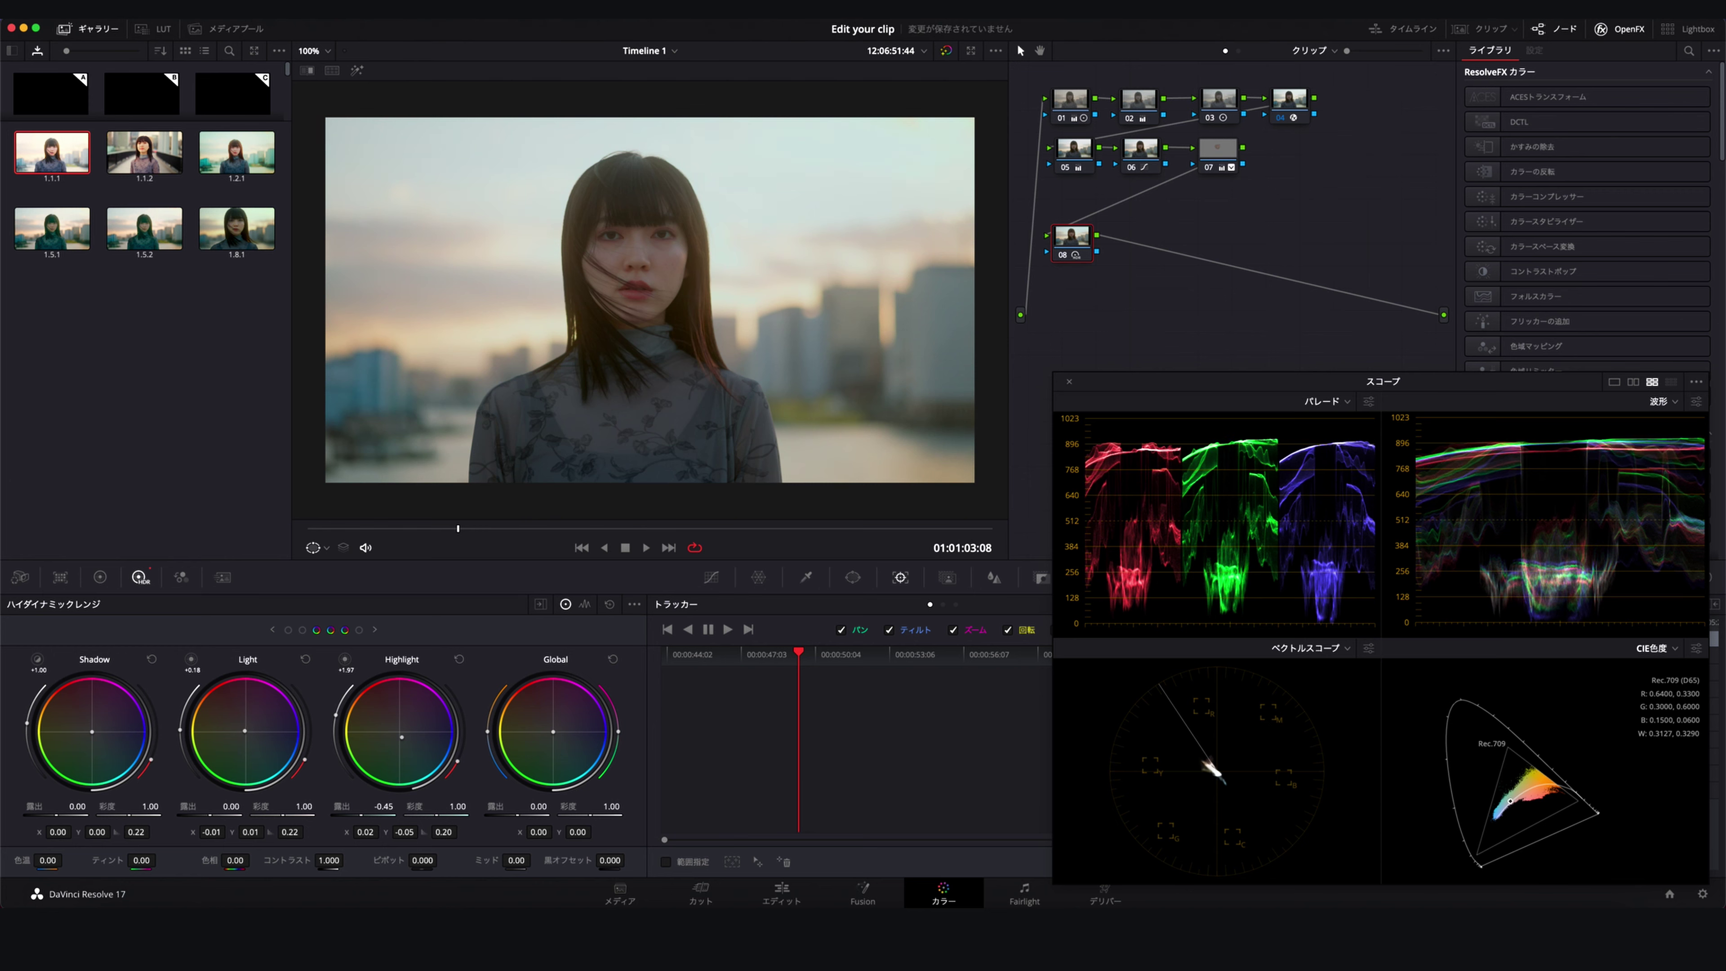
drag(244, 730, 244, 732)
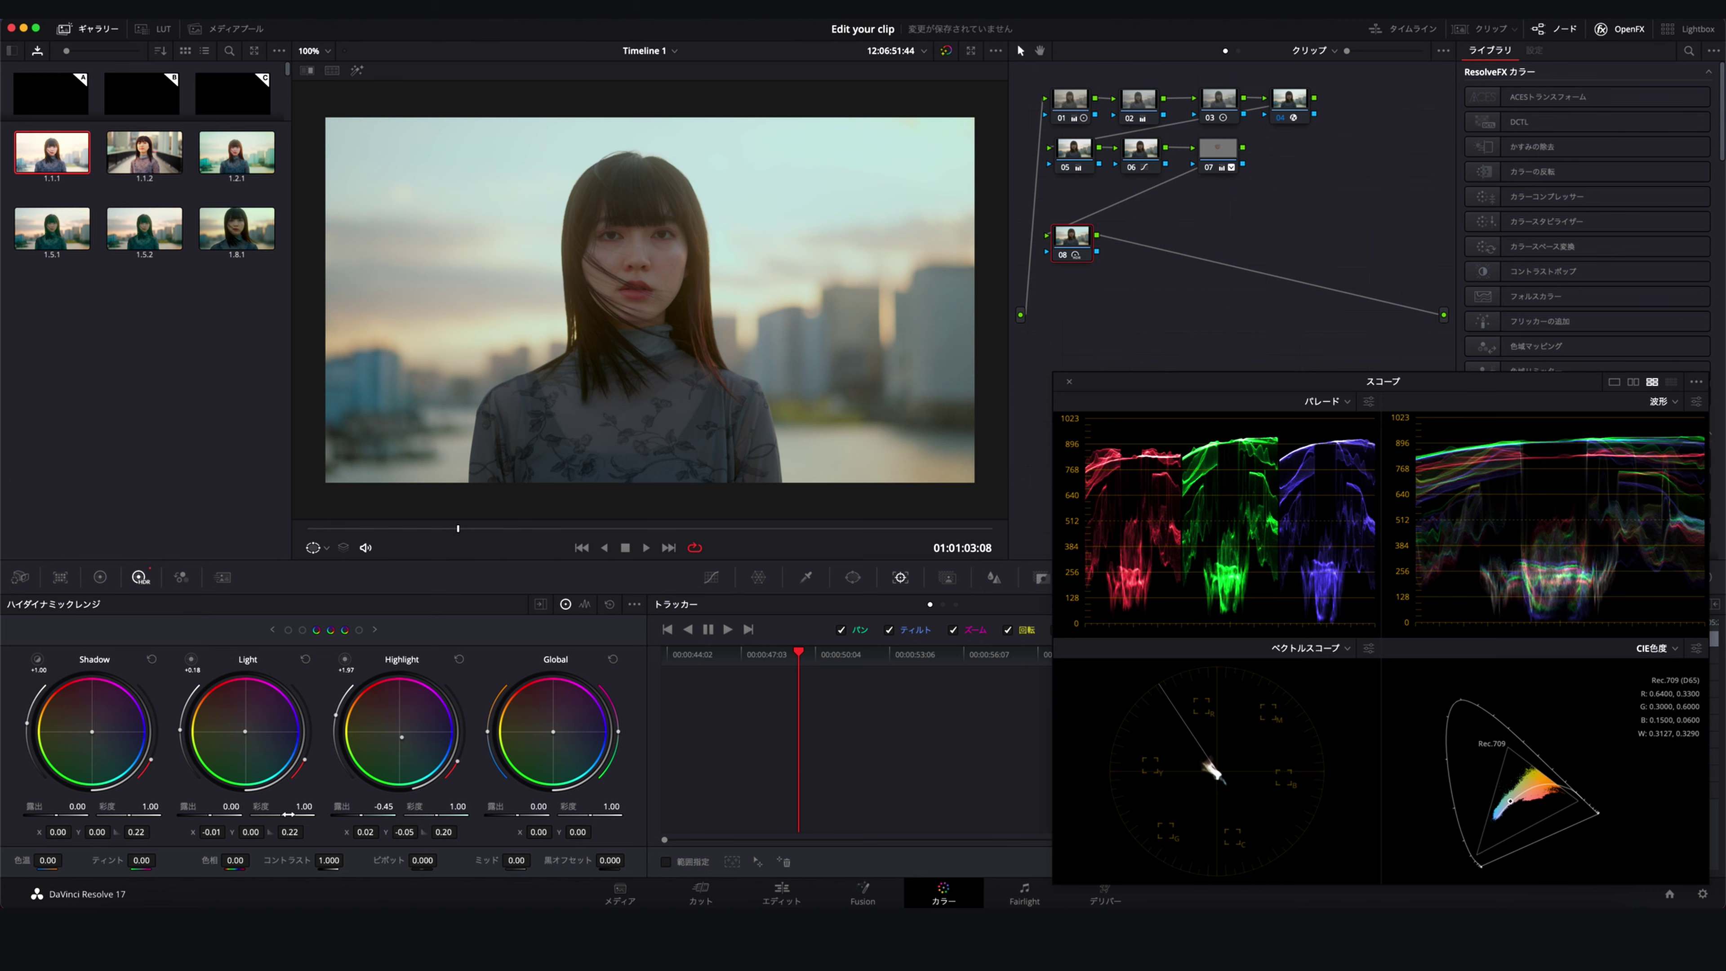
drag(284, 814, 301, 814)
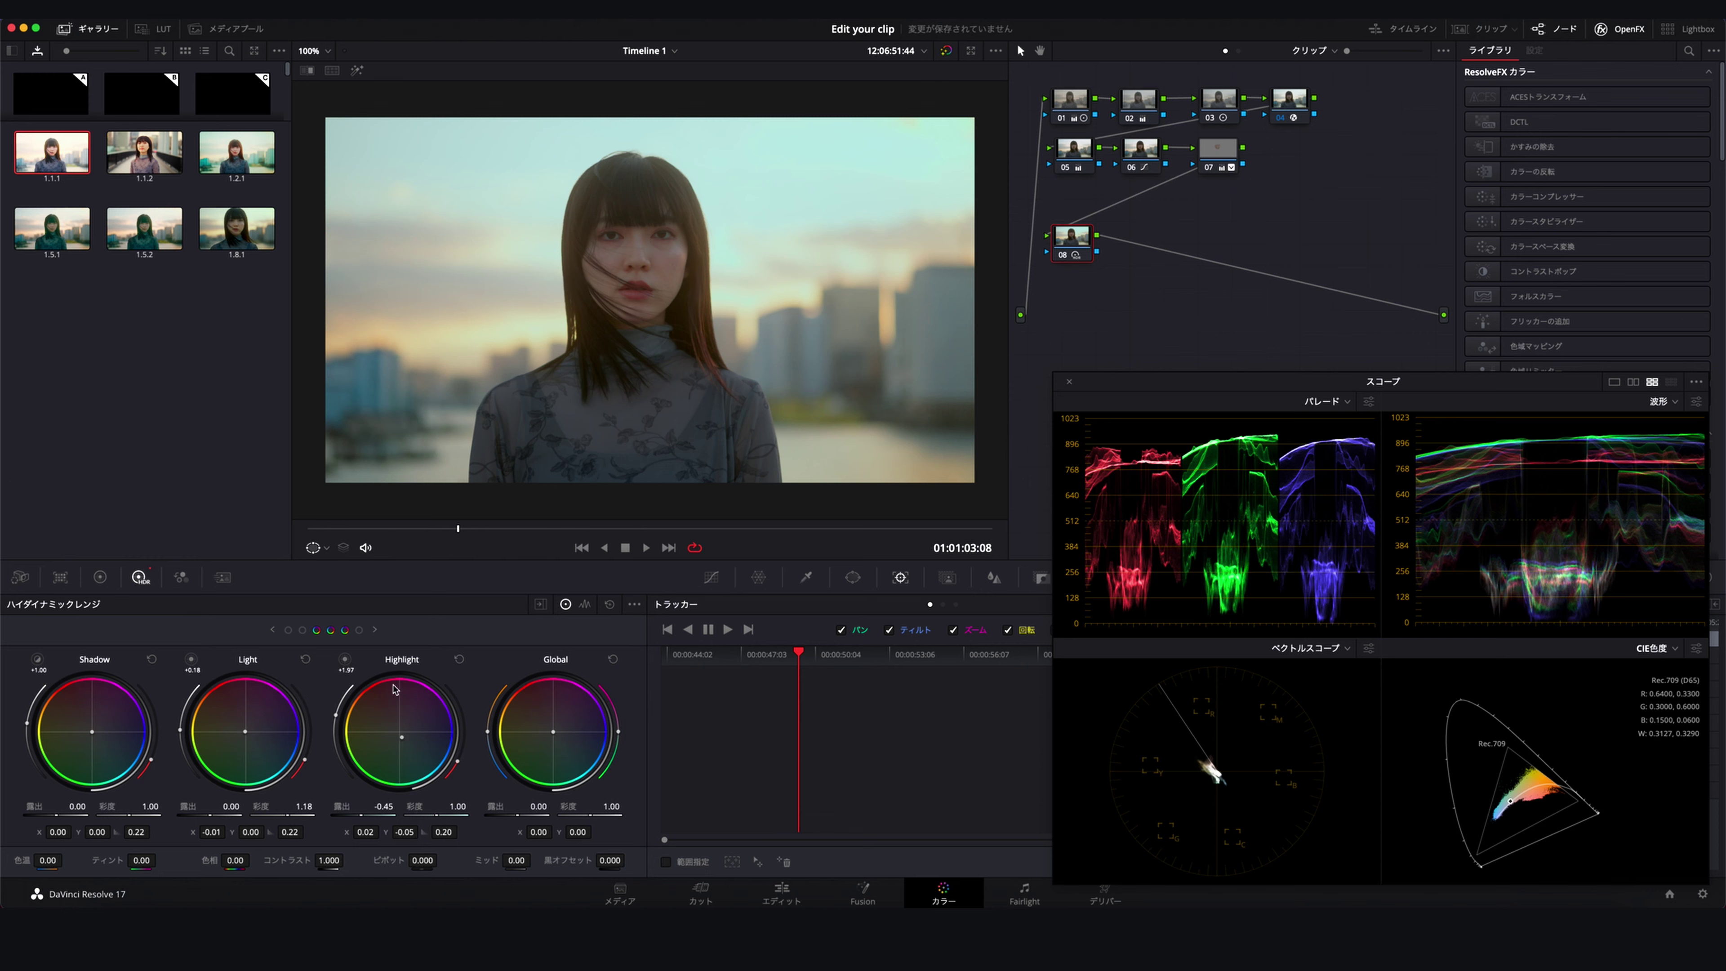
drag(404, 741, 402, 739)
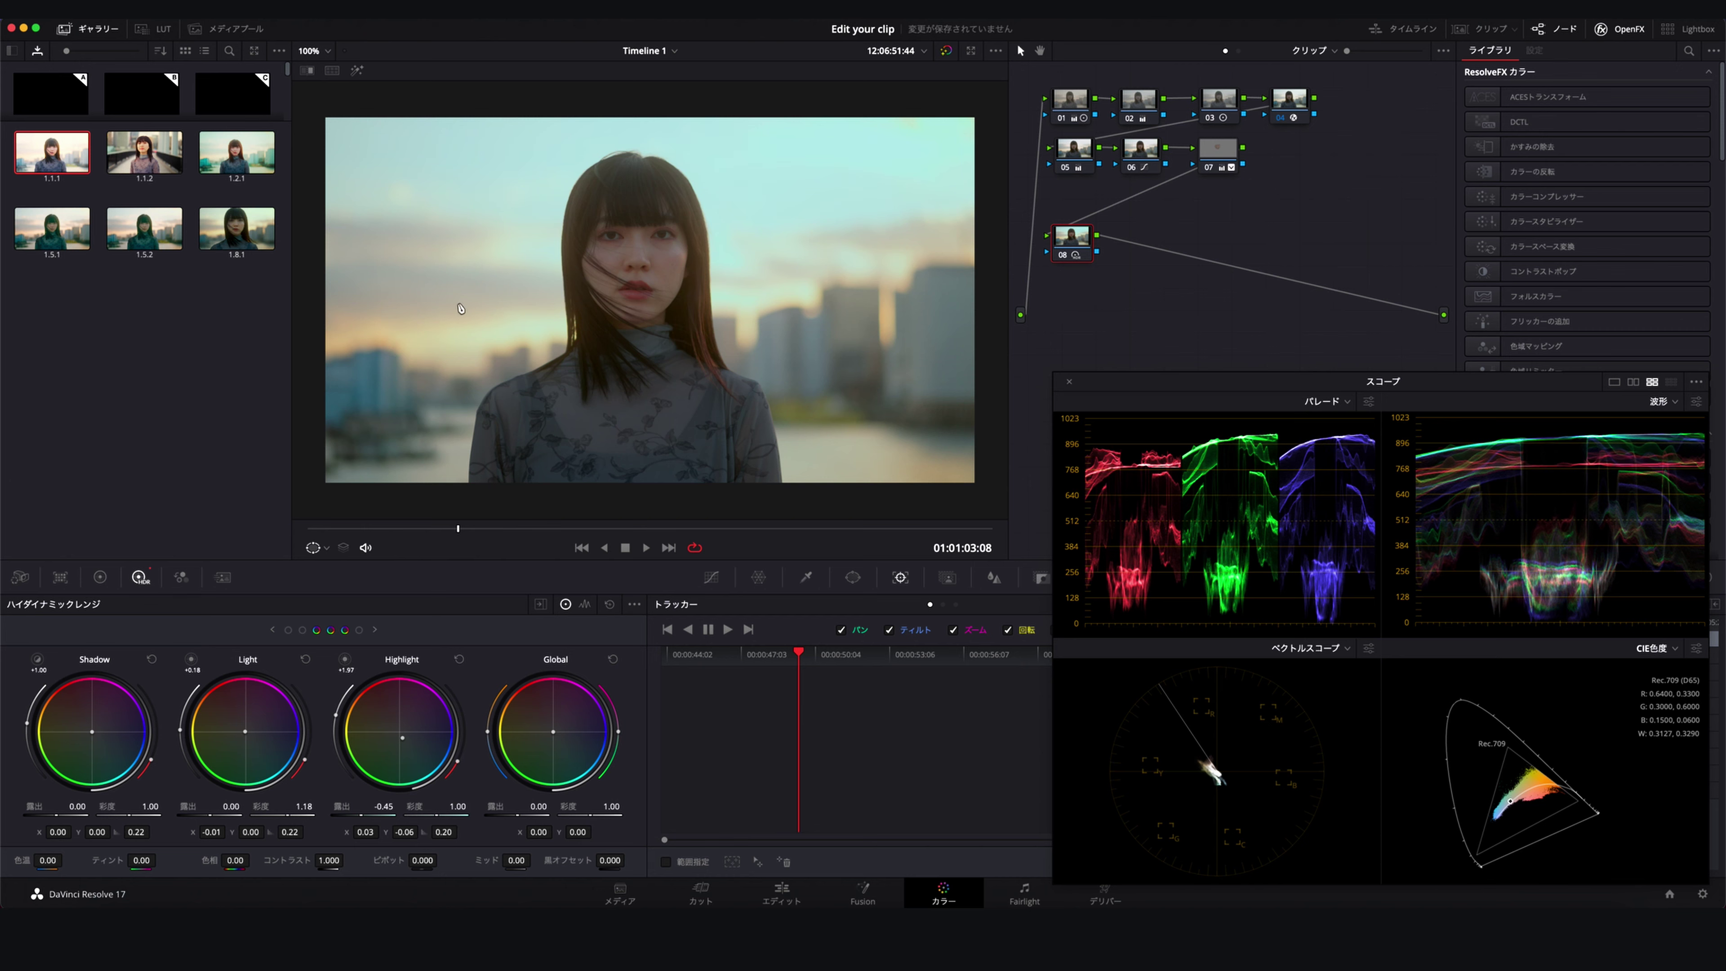
click(38, 659)
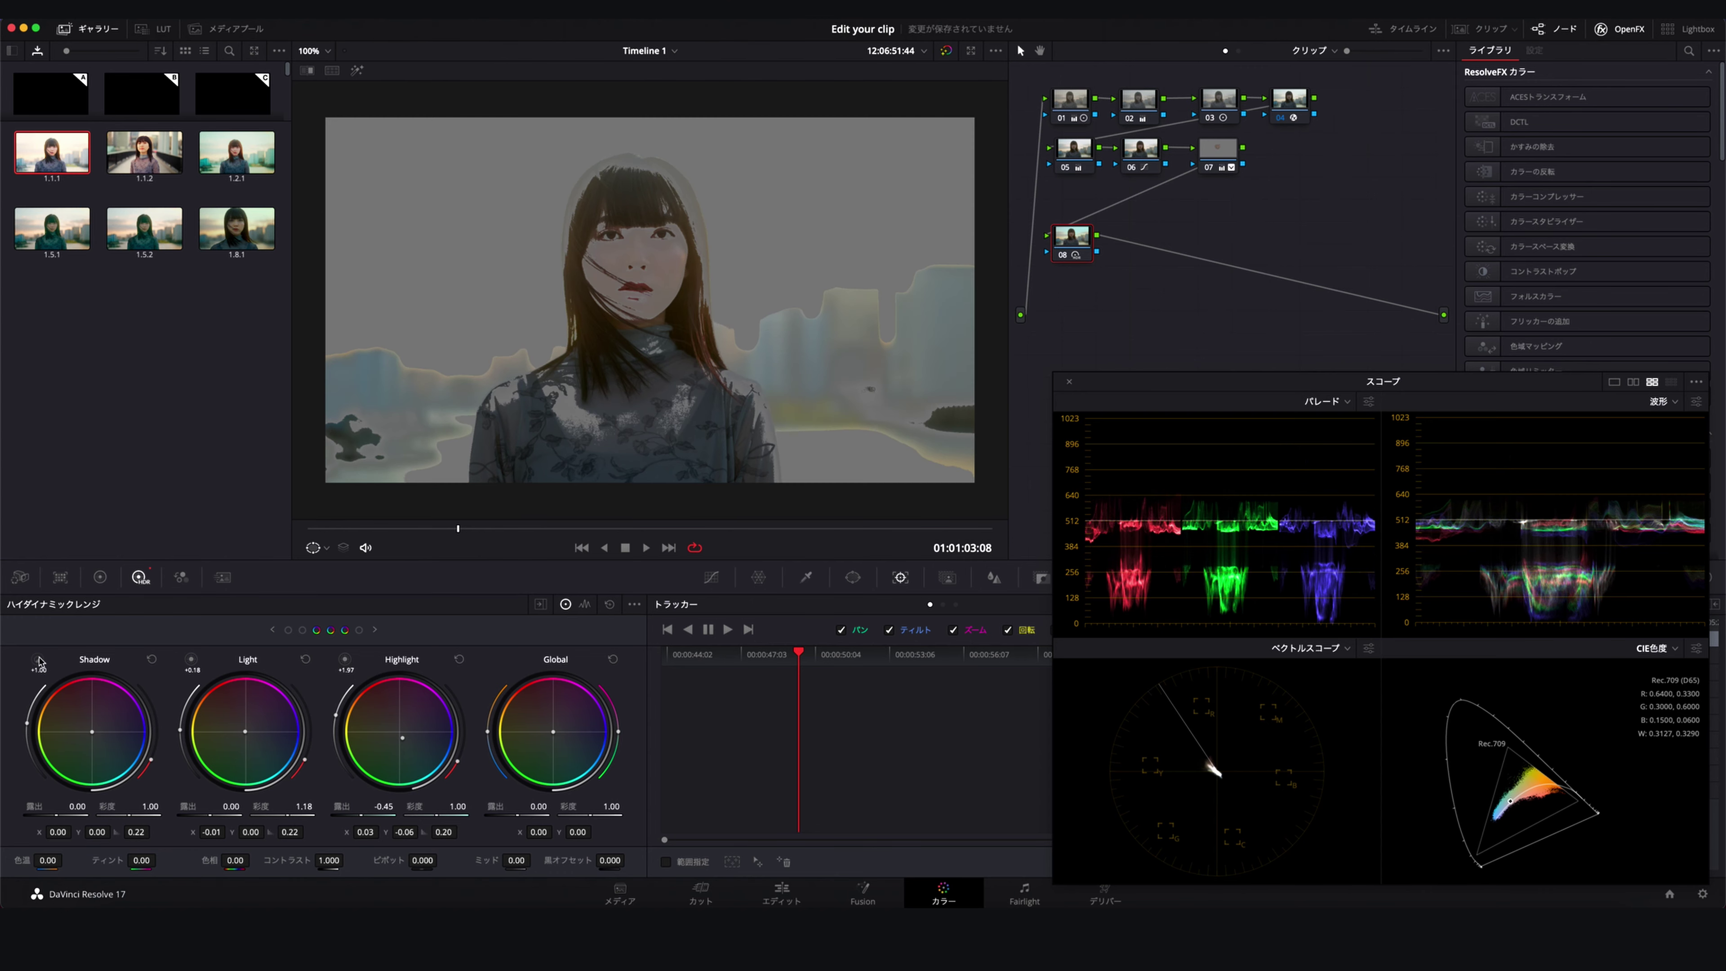
Extend the Shadow zone up to +1.26 and fine-tune its falloff using the matte
click(39, 660)
click(357, 71)
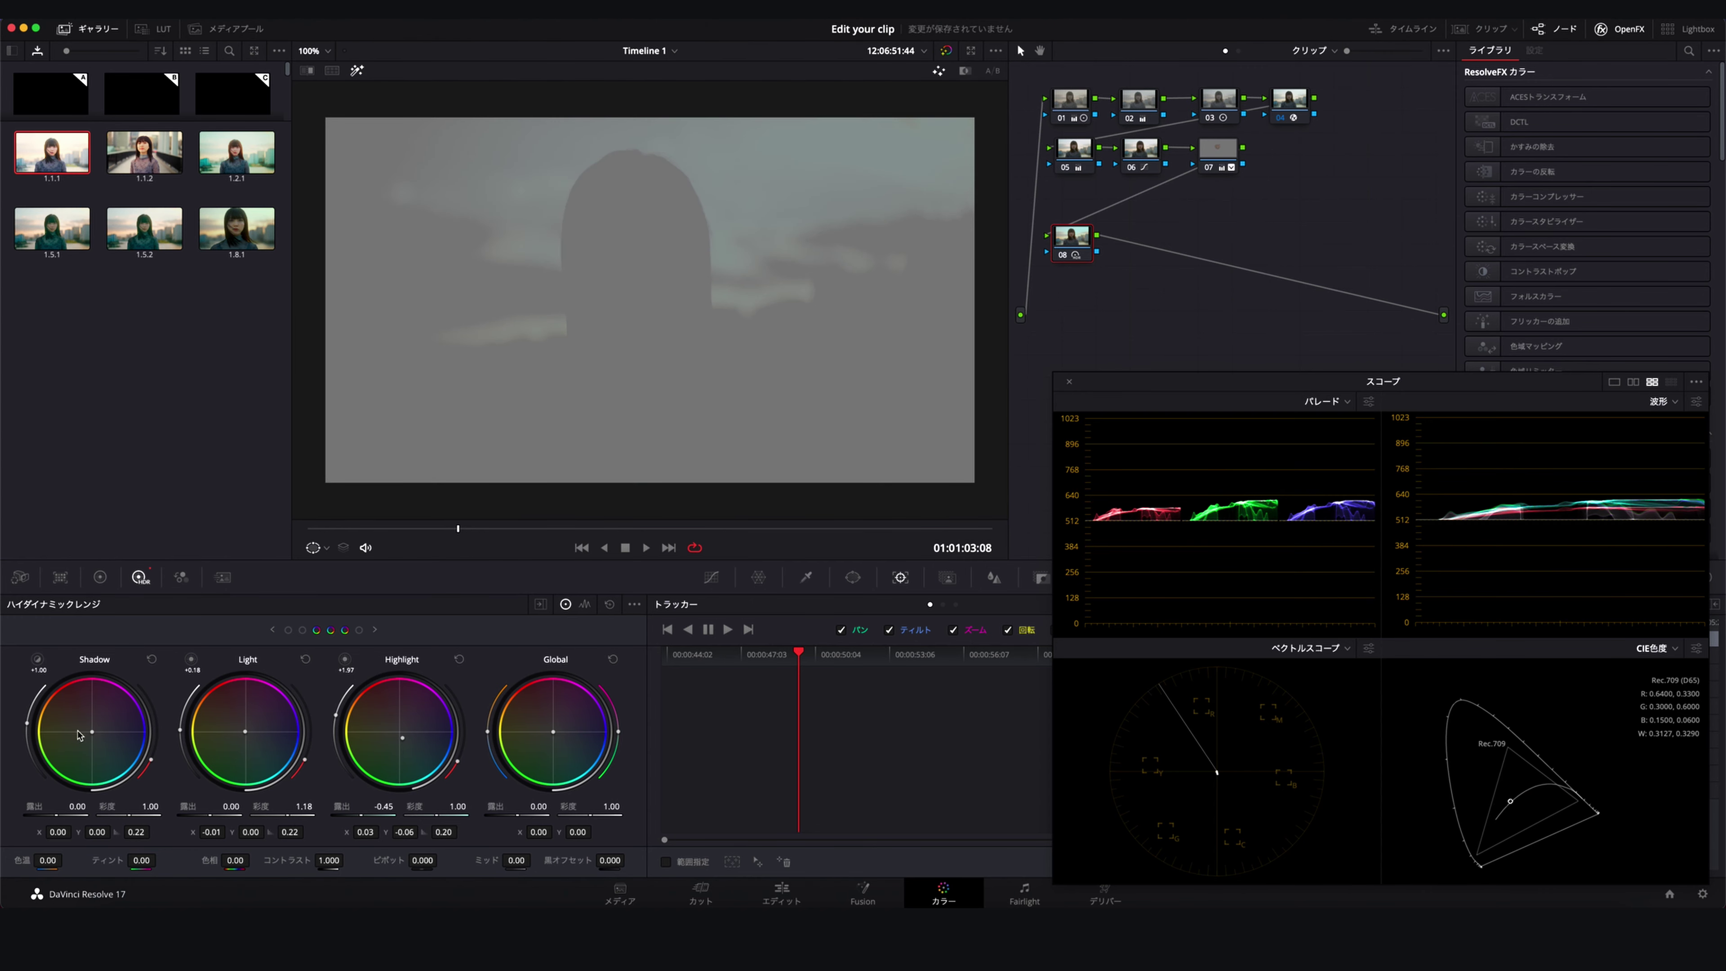
drag(24, 729, 29, 725)
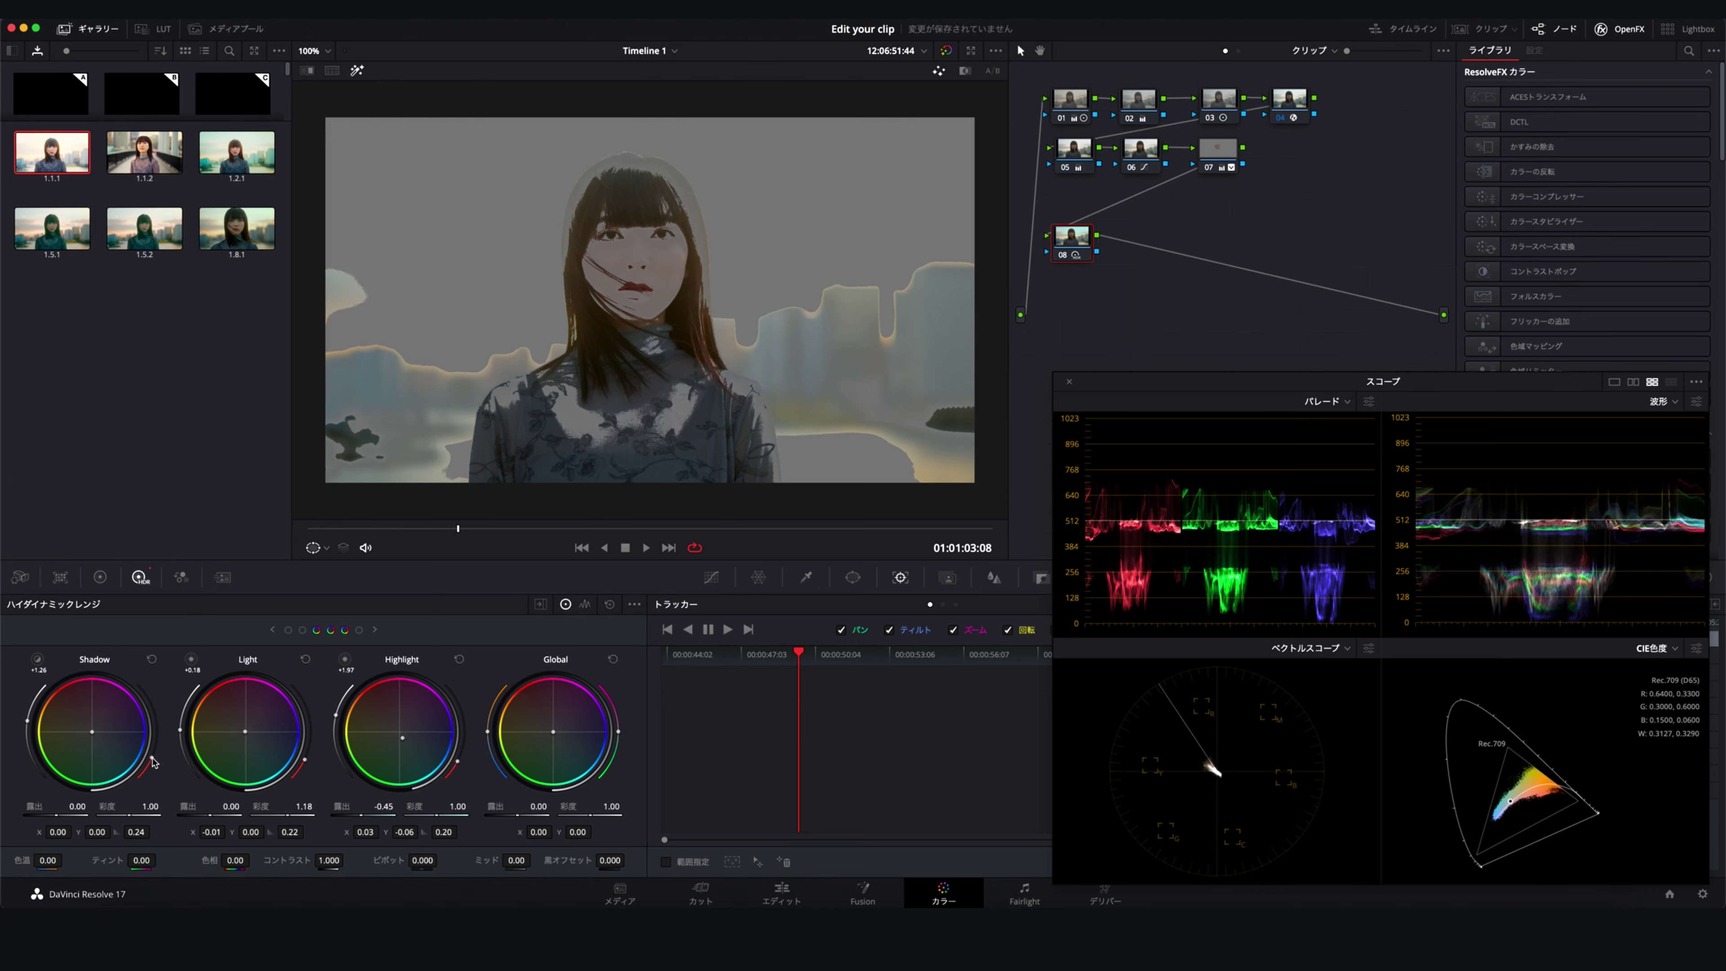
drag(151, 765, 155, 762)
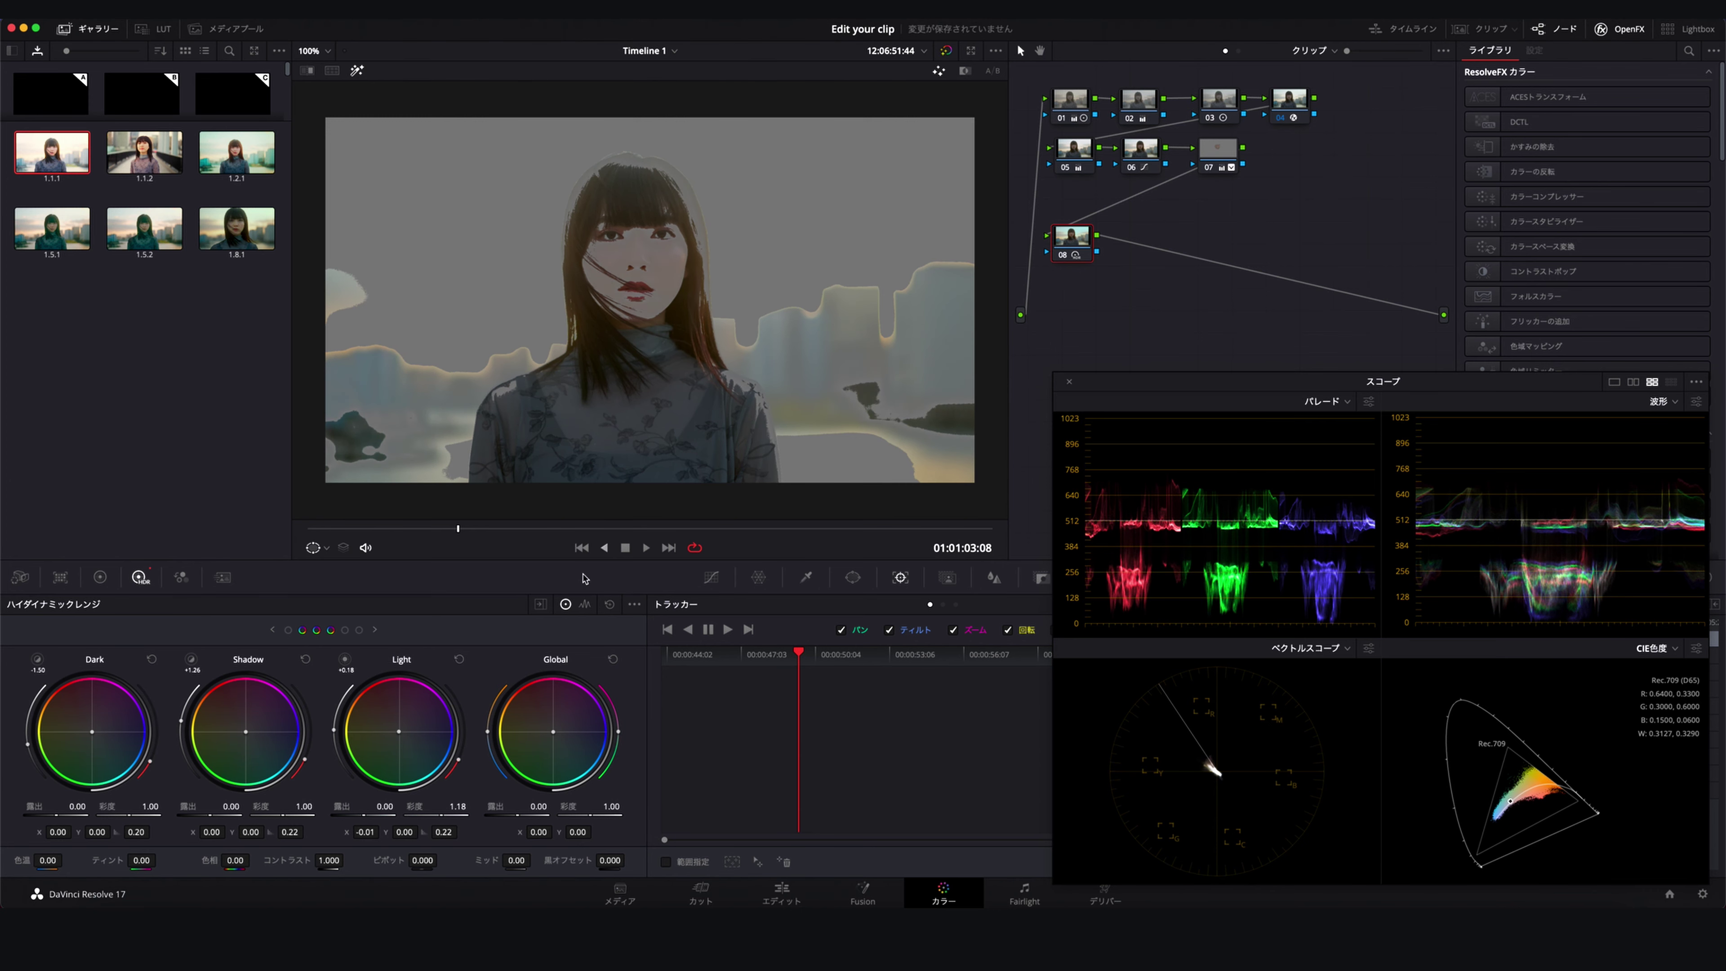
drag(307, 764, 314, 763)
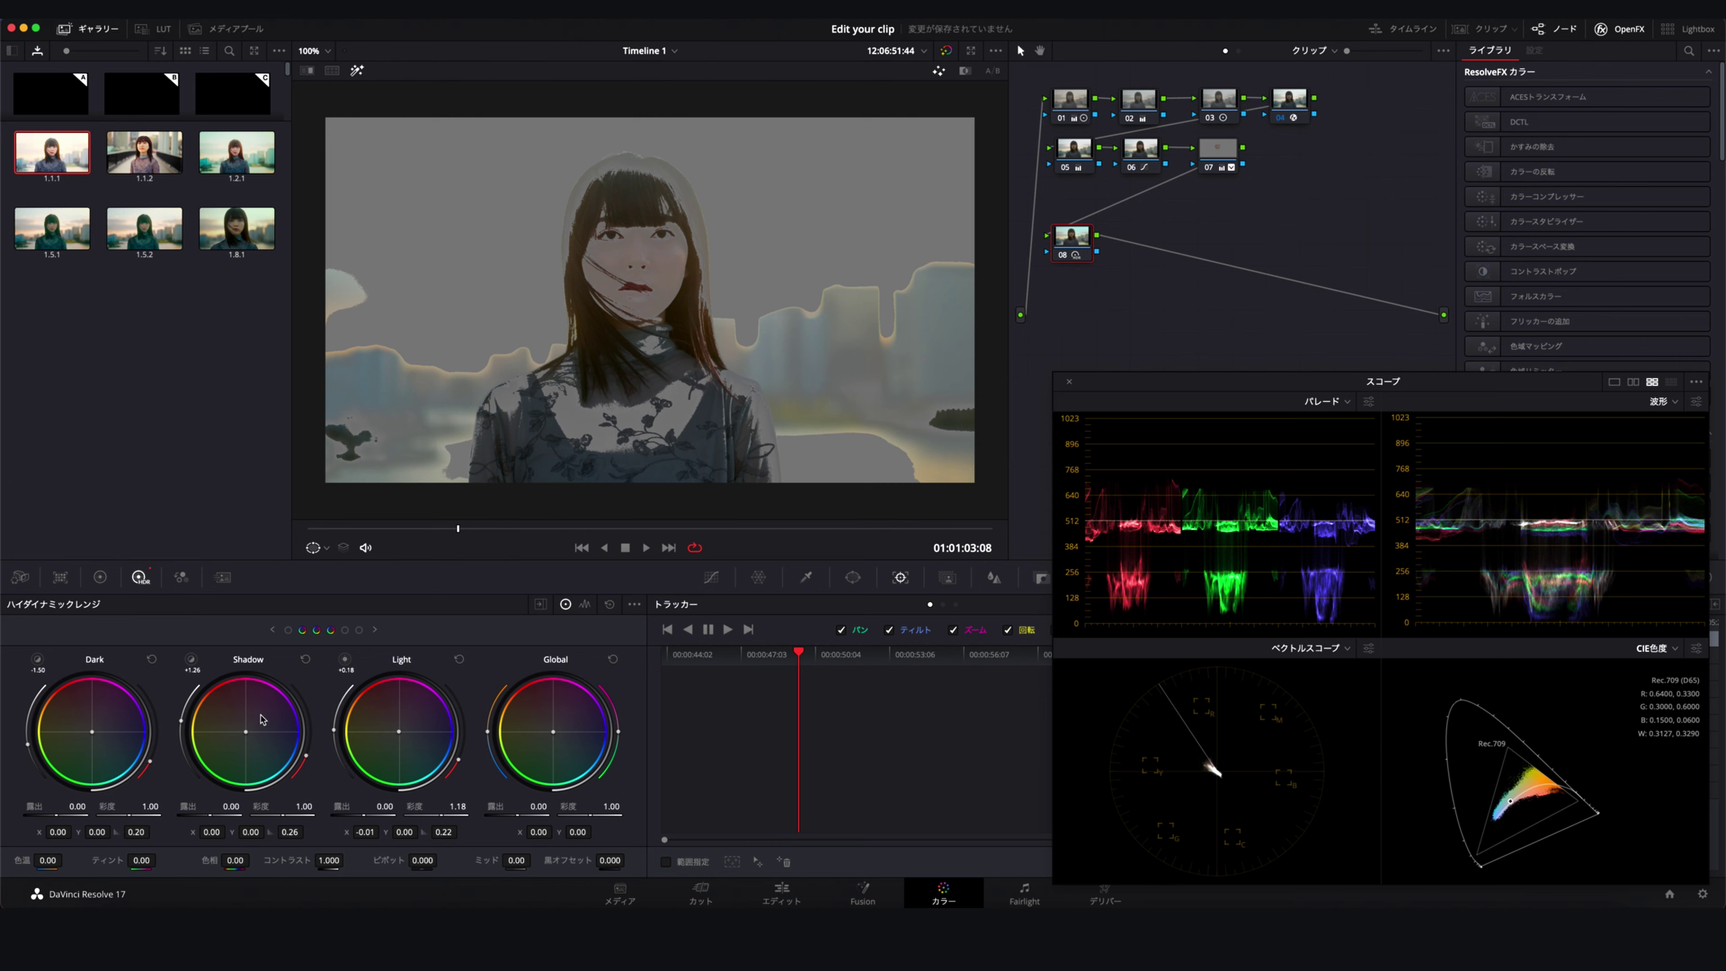
drag(311, 761, 314, 763)
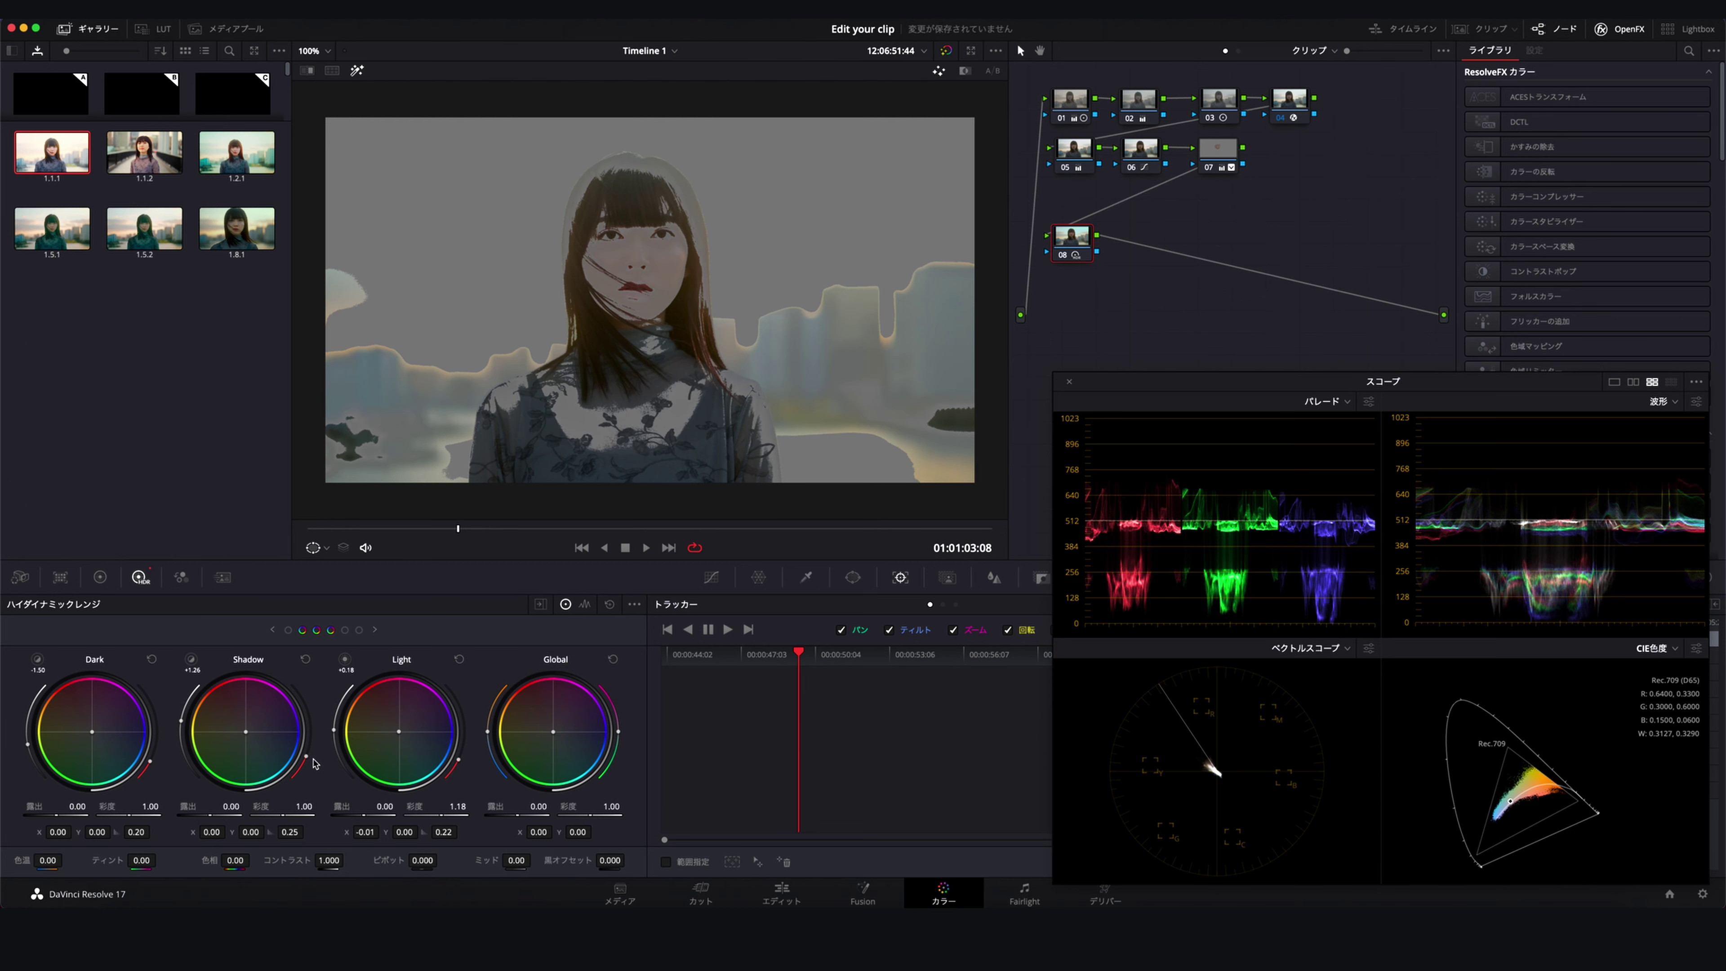
click(357, 70)
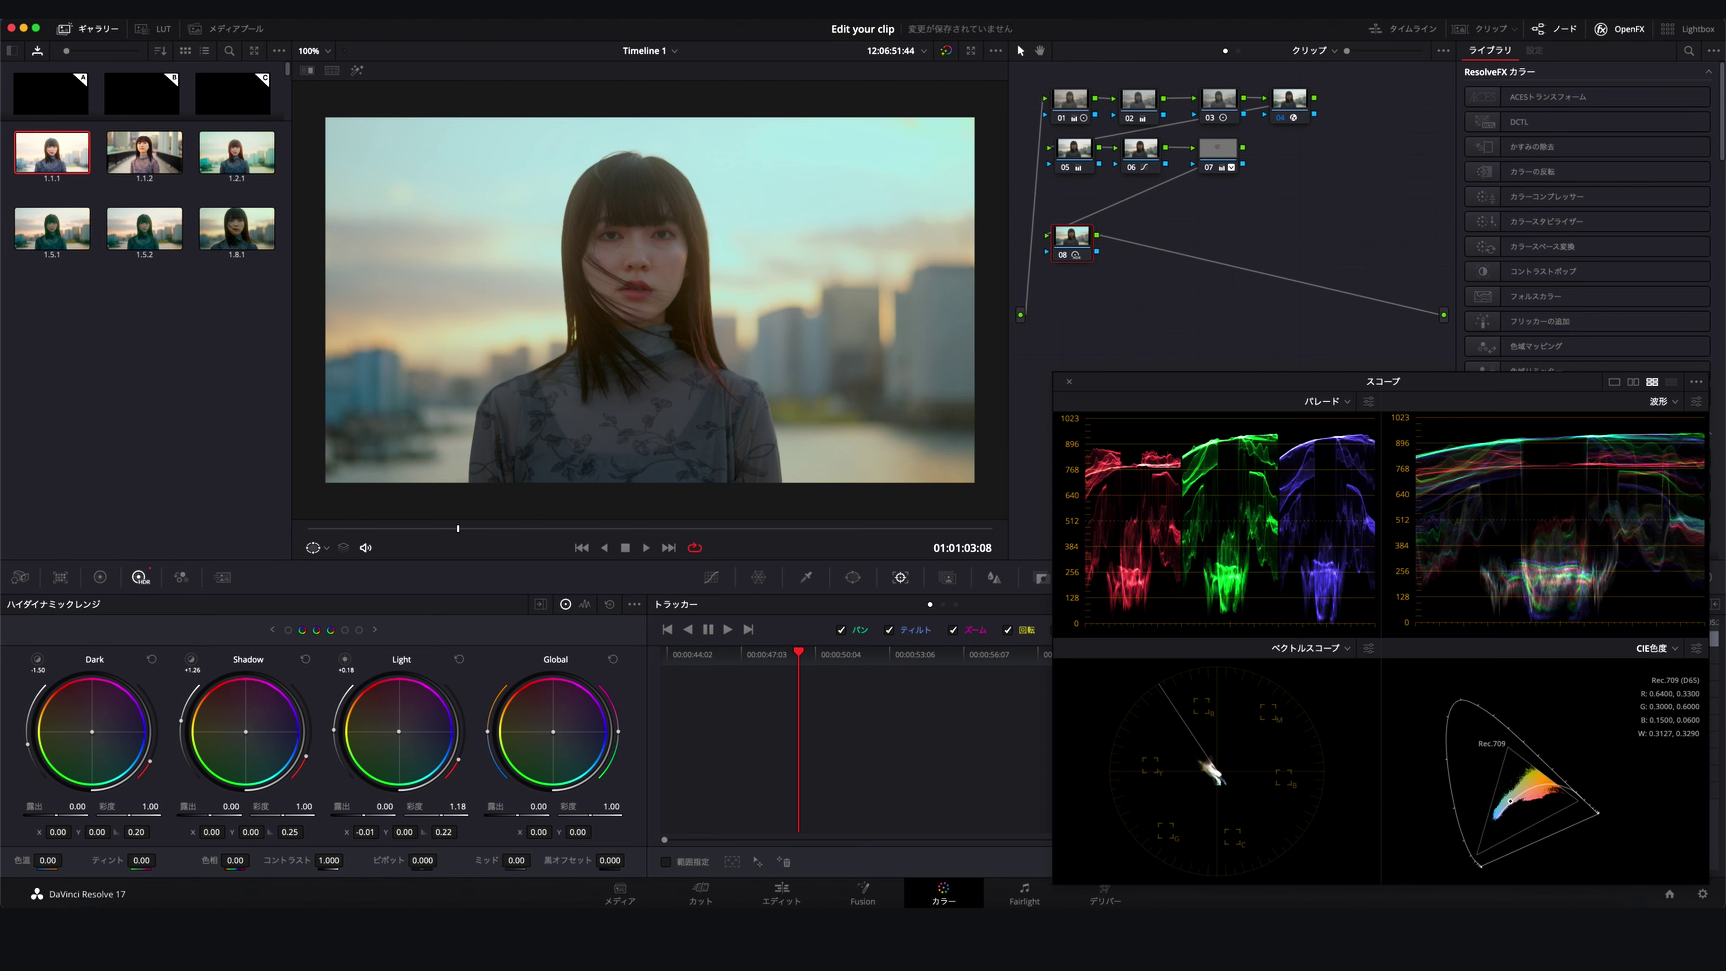
Shift Shadow balance to X 0.01, Y -0.02, lower its exposure to -0.23, and save
drag(245, 732, 247, 733)
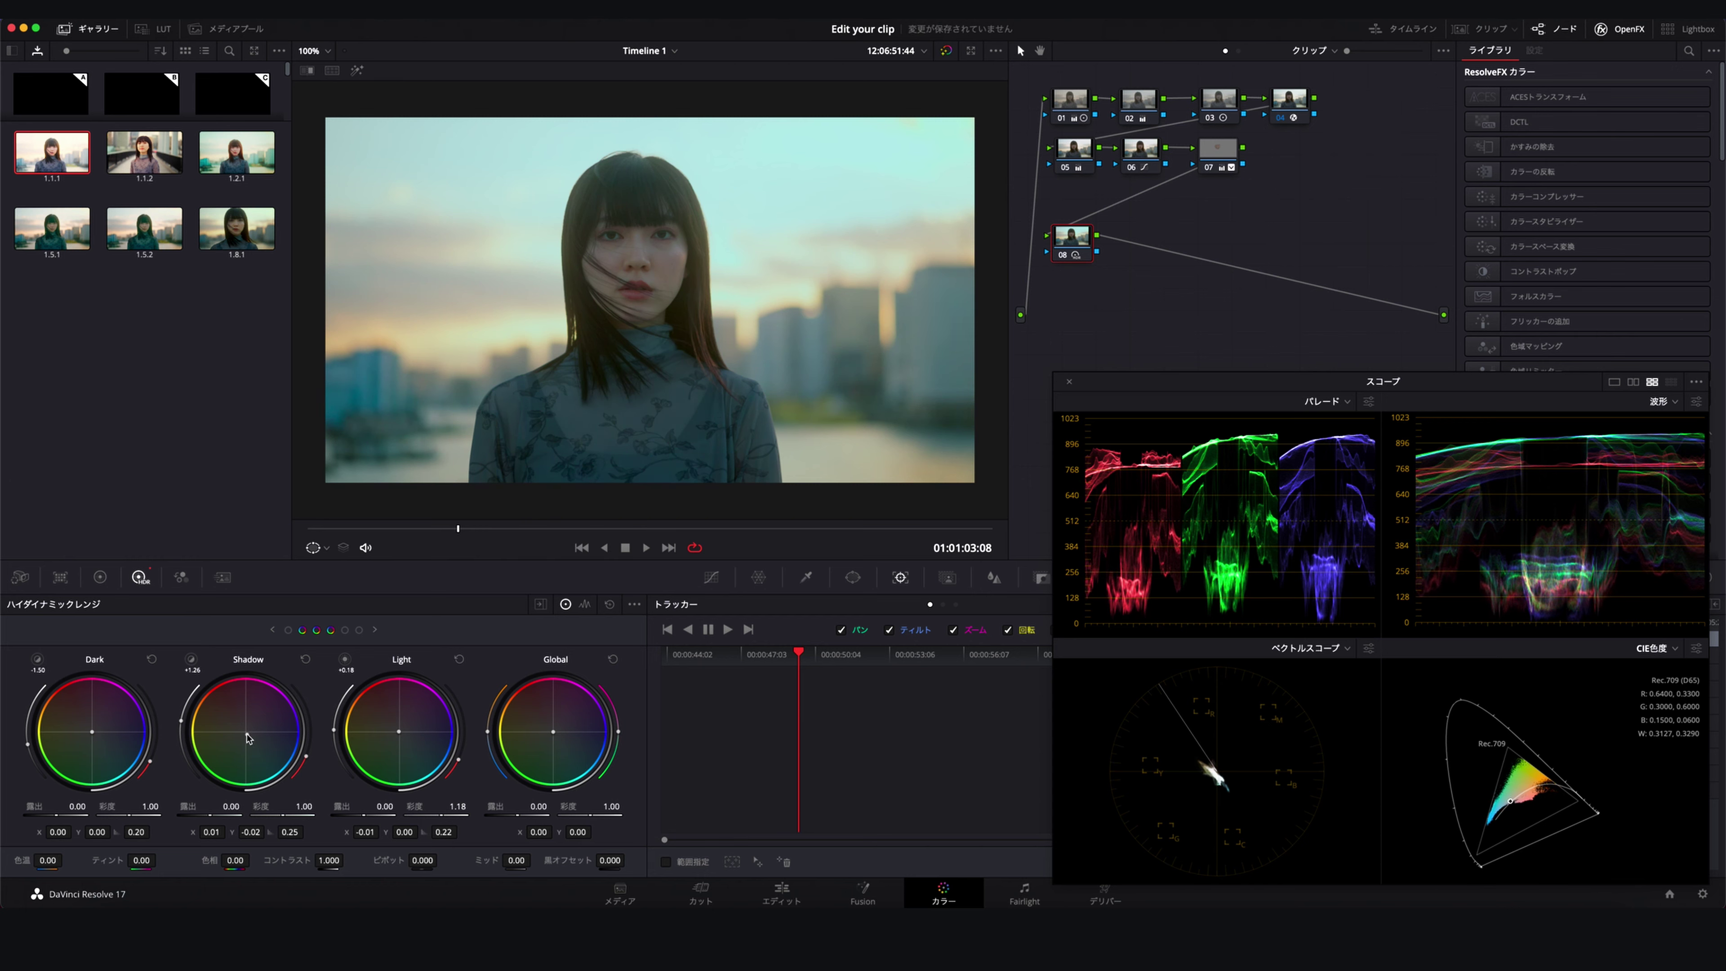
drag(230, 806, 220, 806)
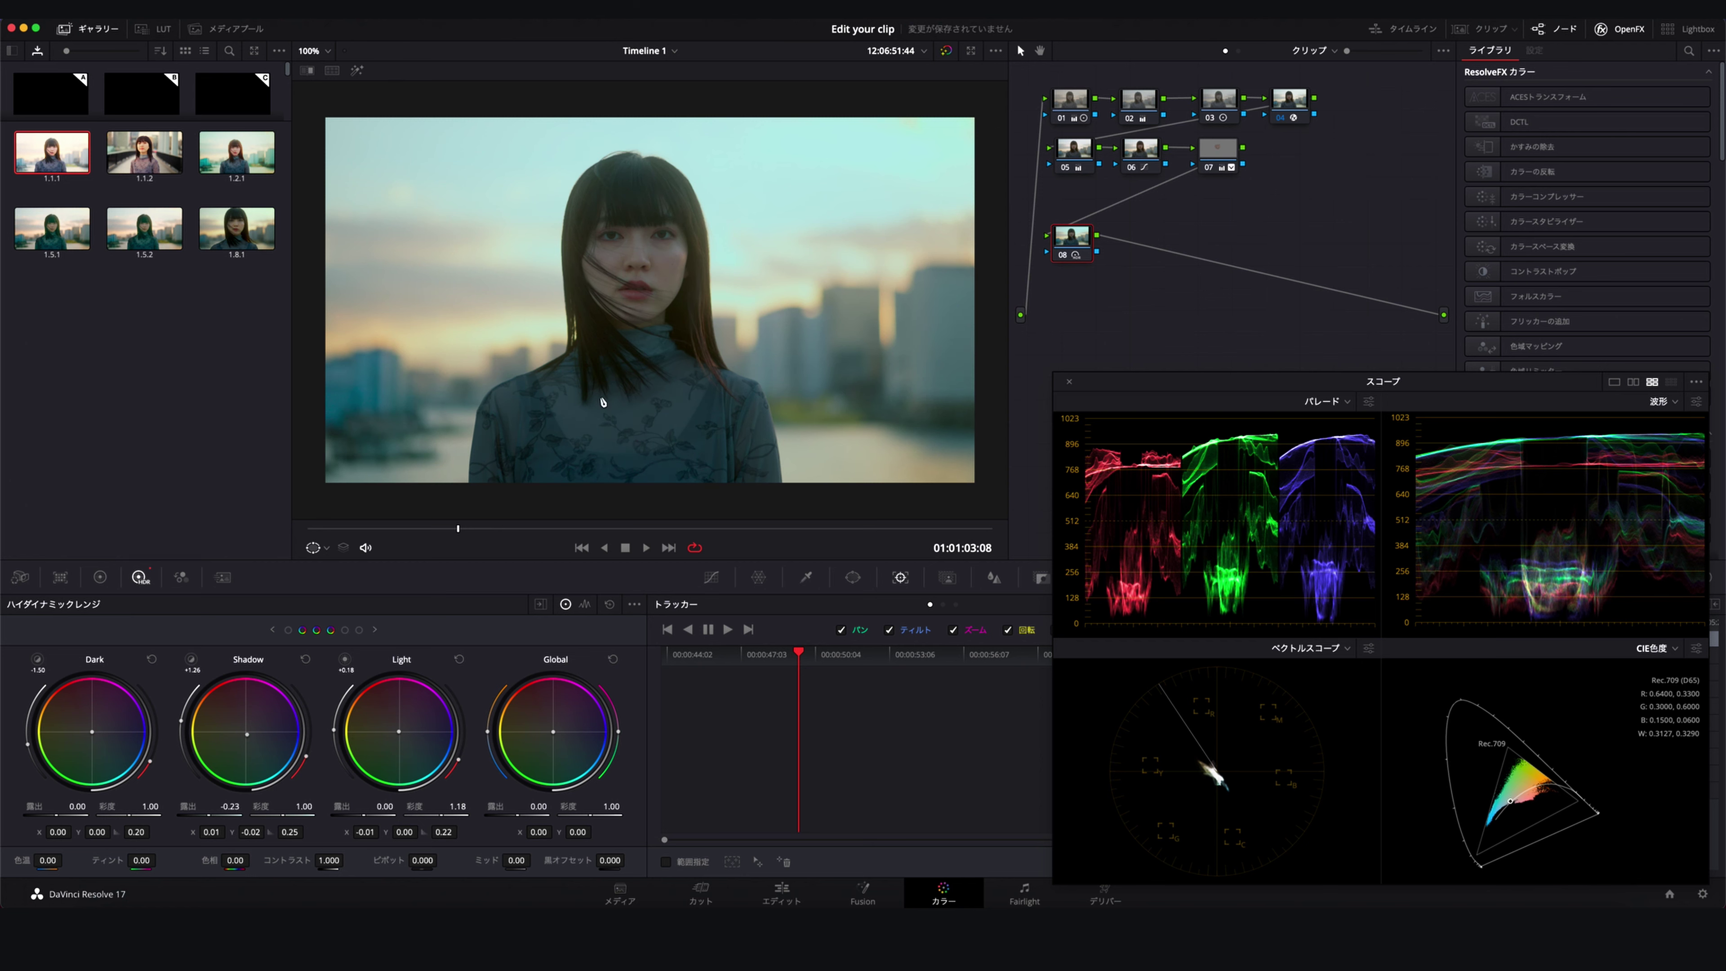
key(super+s)
scroll(378, 432, down, 5)
scroll(432, 395, up, 7)
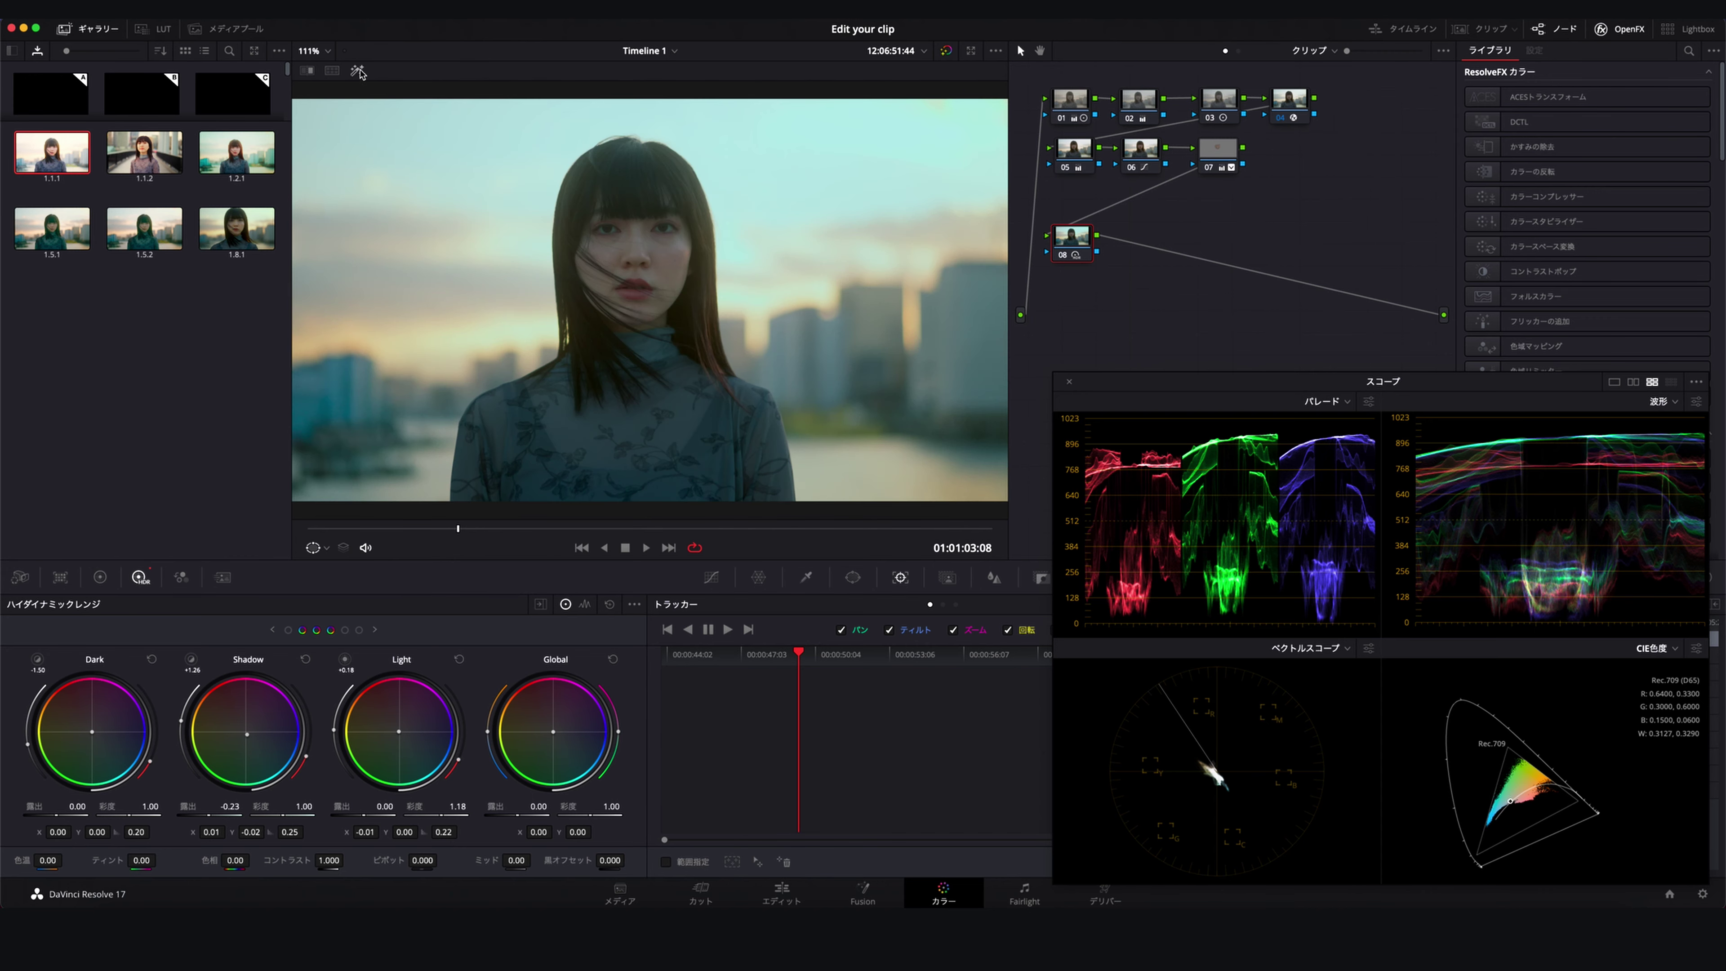
Raise the Dark zone boundary to -0.81, nudge its balance, and add serial node 09 after node 08
drag(44, 668, 48, 659)
click(357, 71)
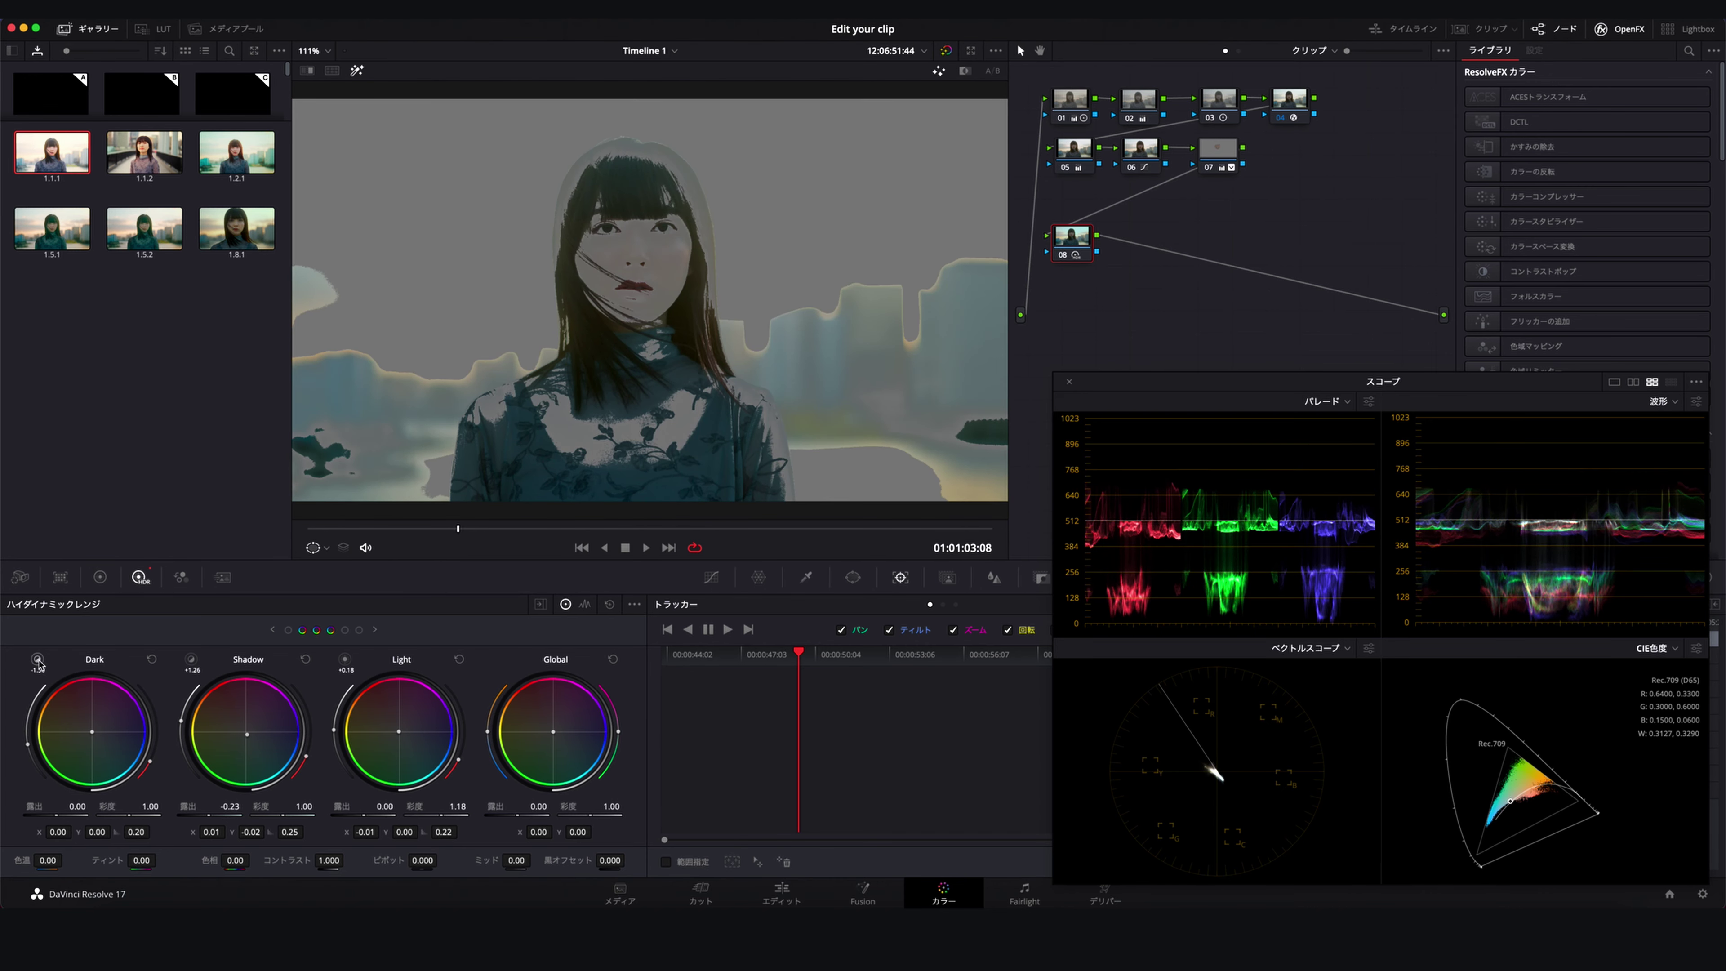
drag(37, 750, 28, 741)
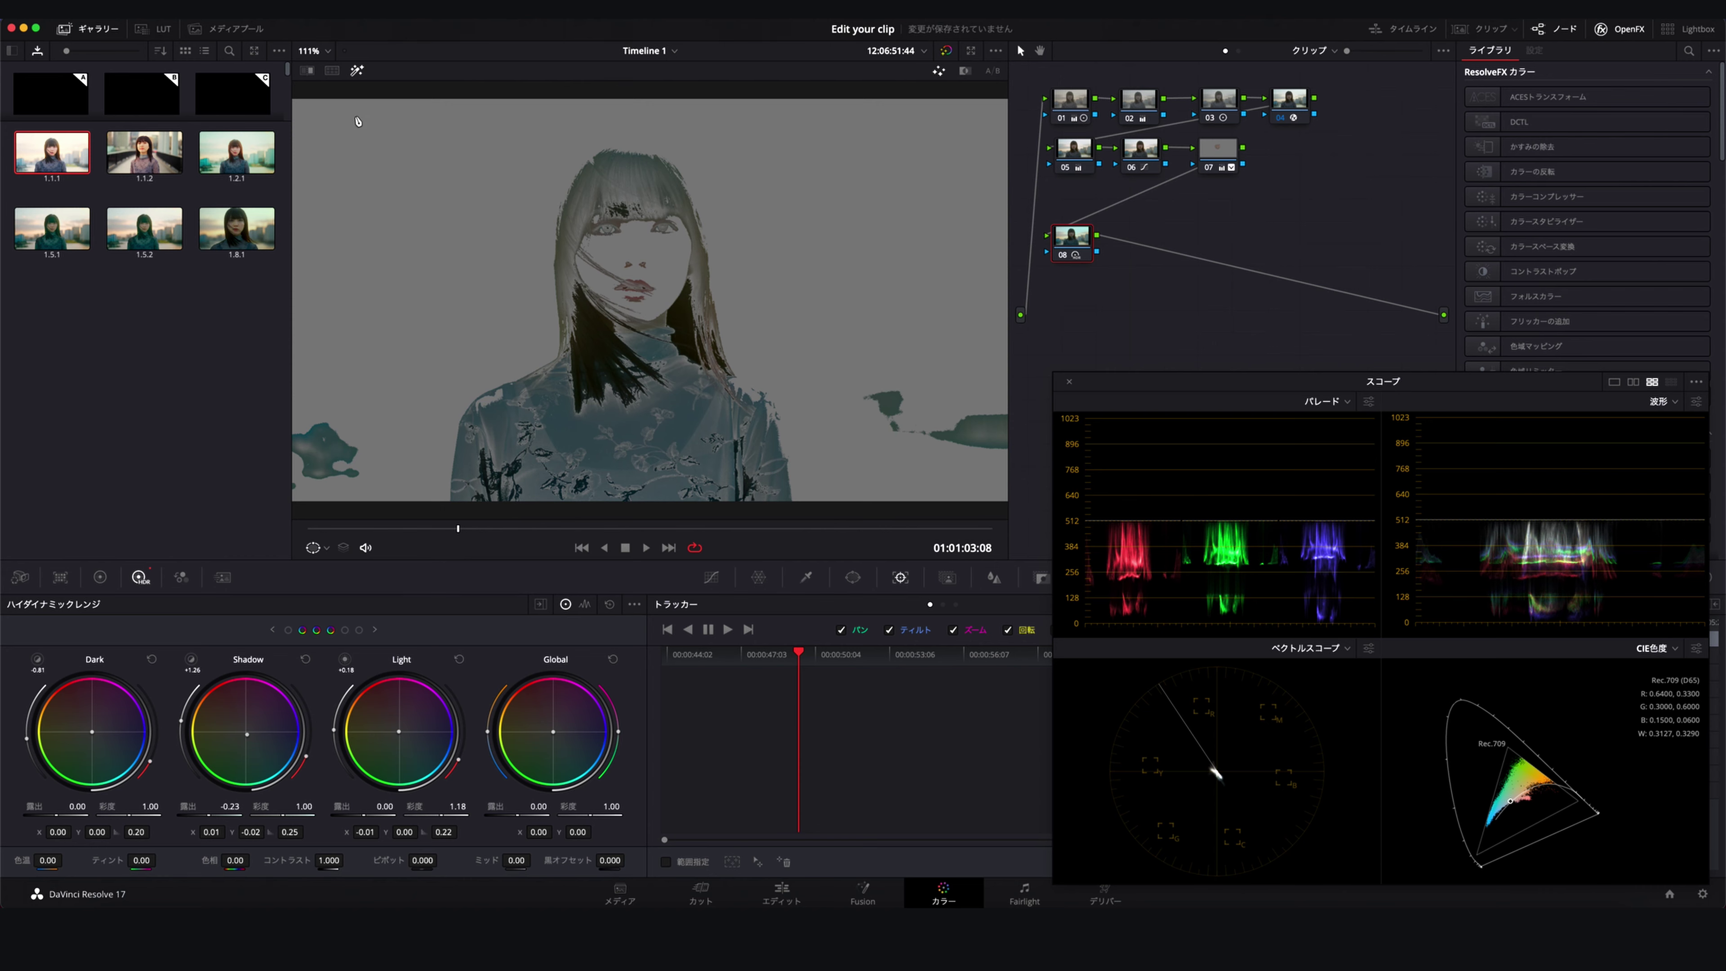
click(357, 71)
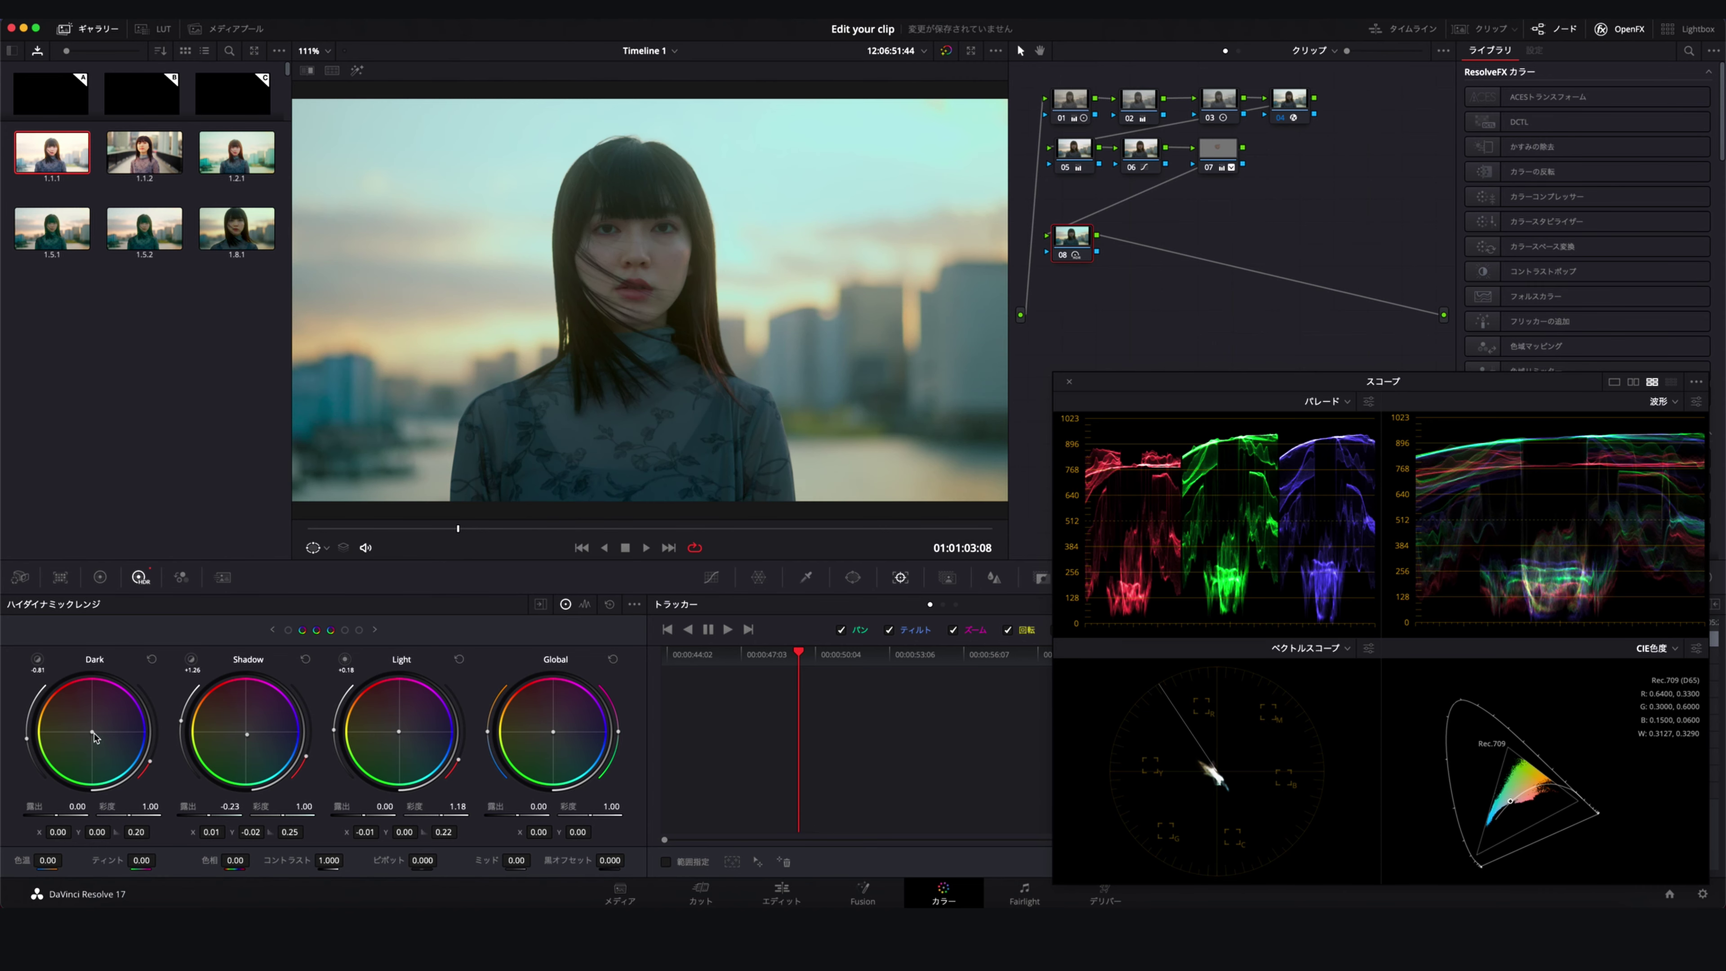
drag(92, 732, 93, 738)
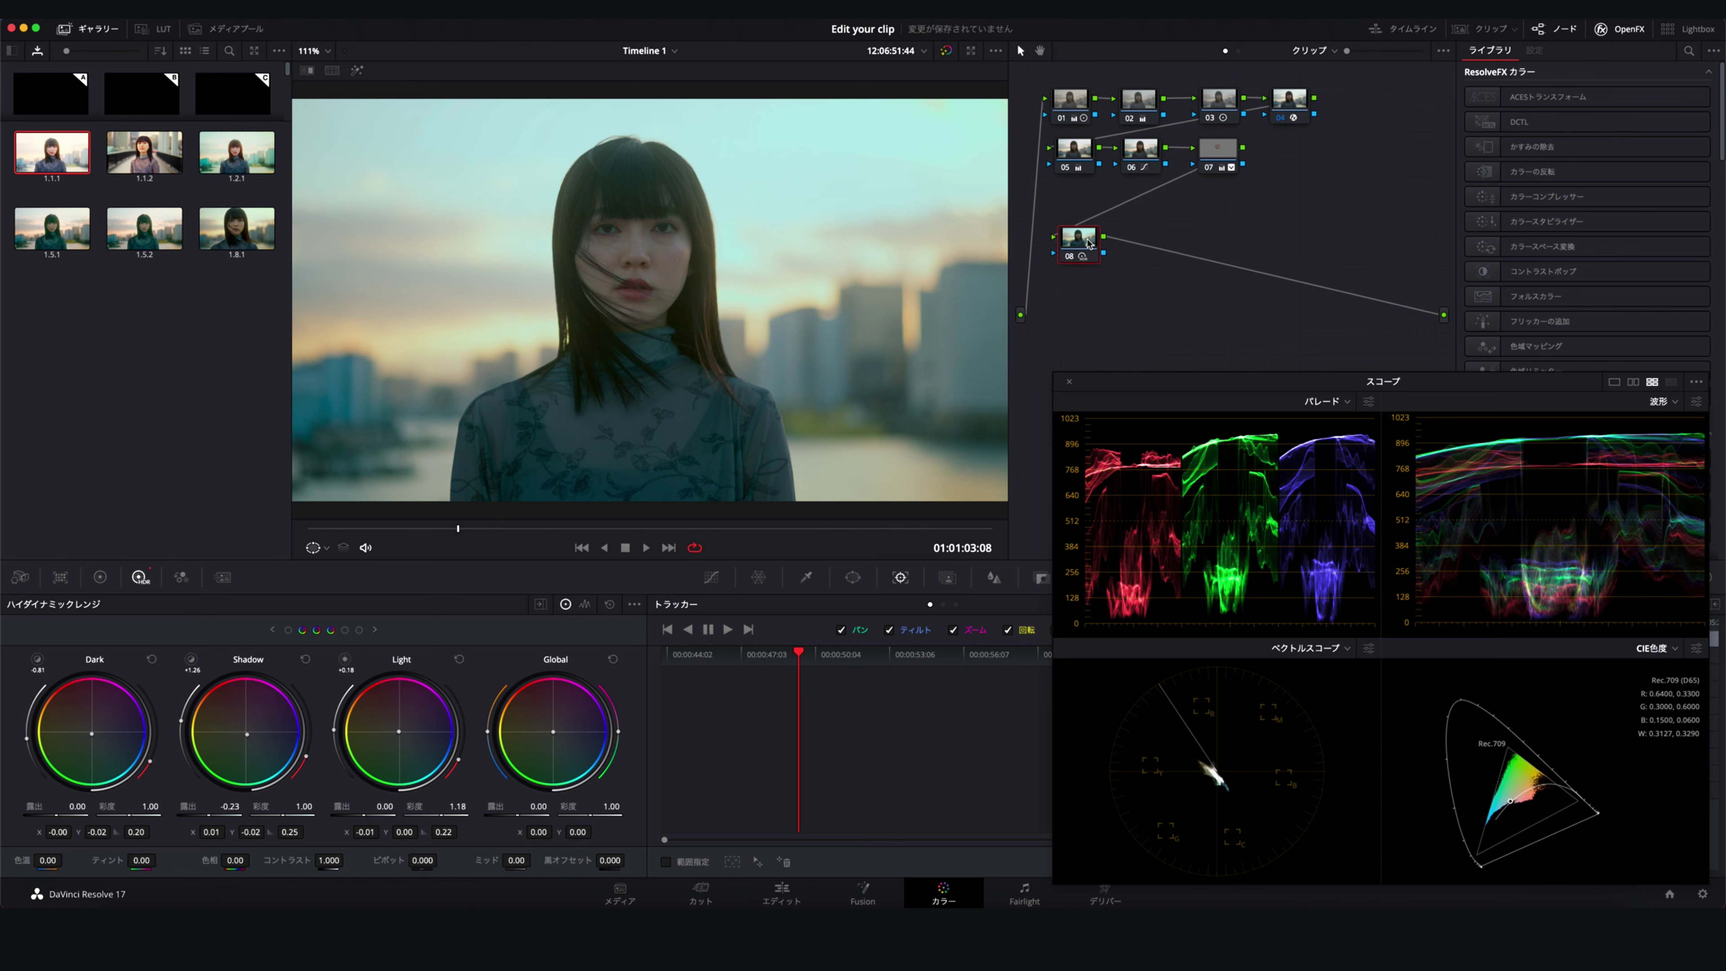
drag(1082, 241, 1077, 246)
key(alt+s)
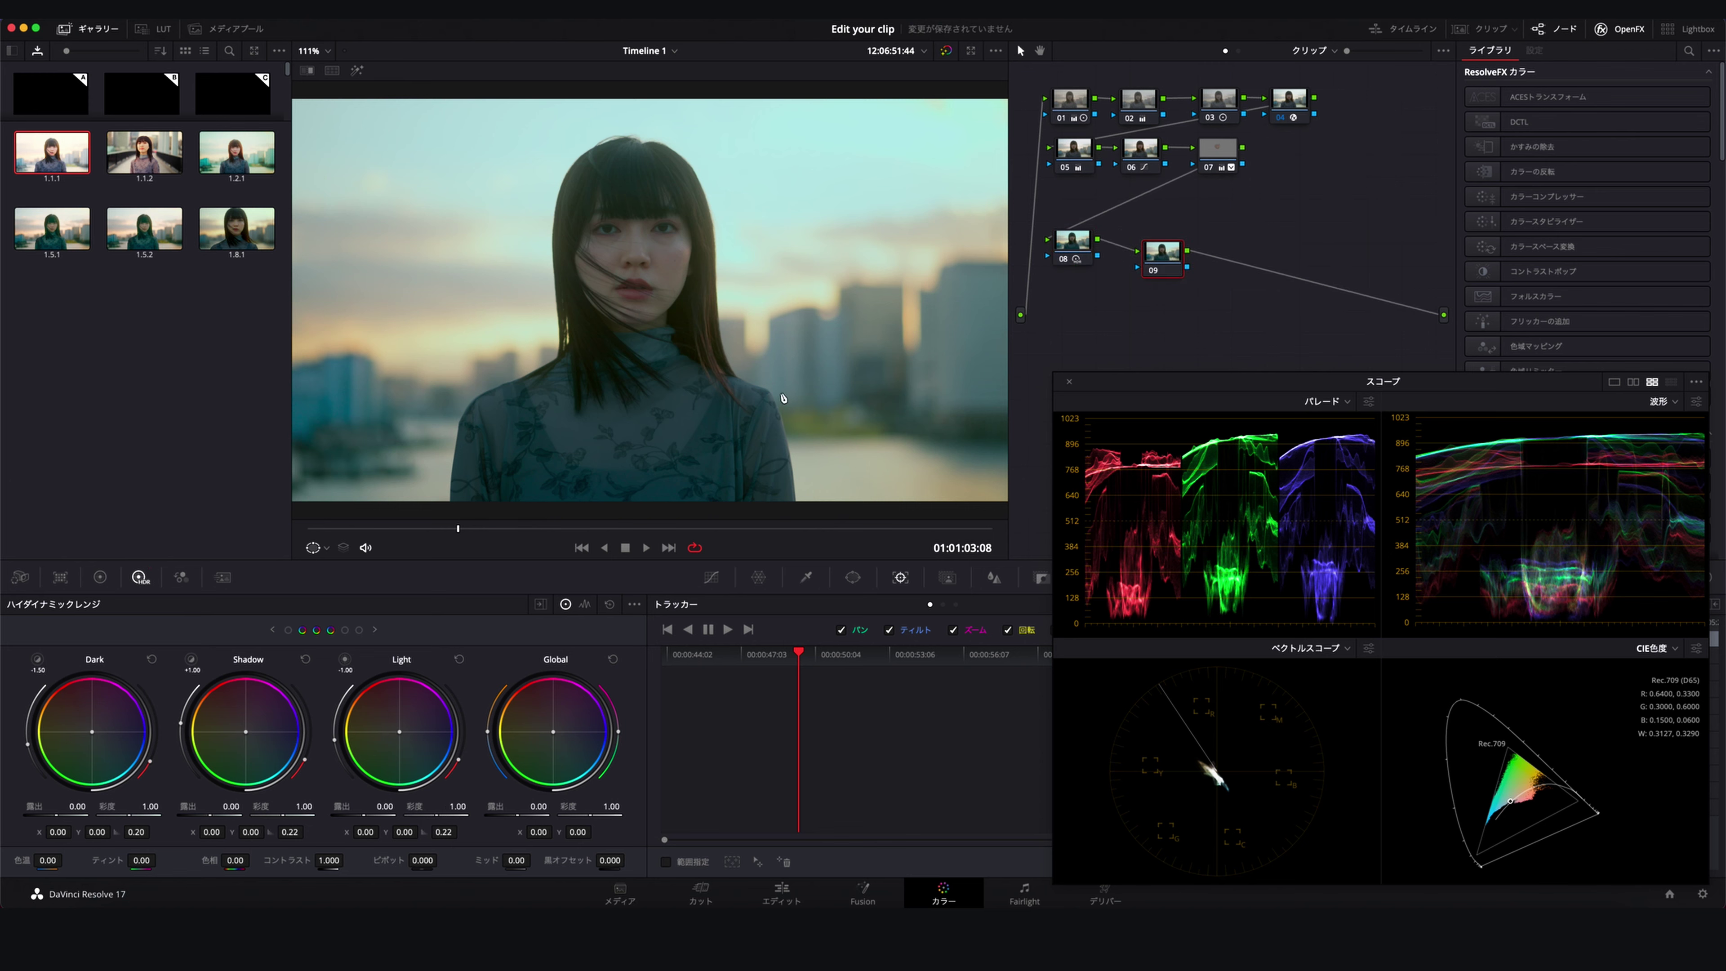
Place node 09 beside node 08 and move the scopes window out of the way
drag(1168, 265, 1151, 253)
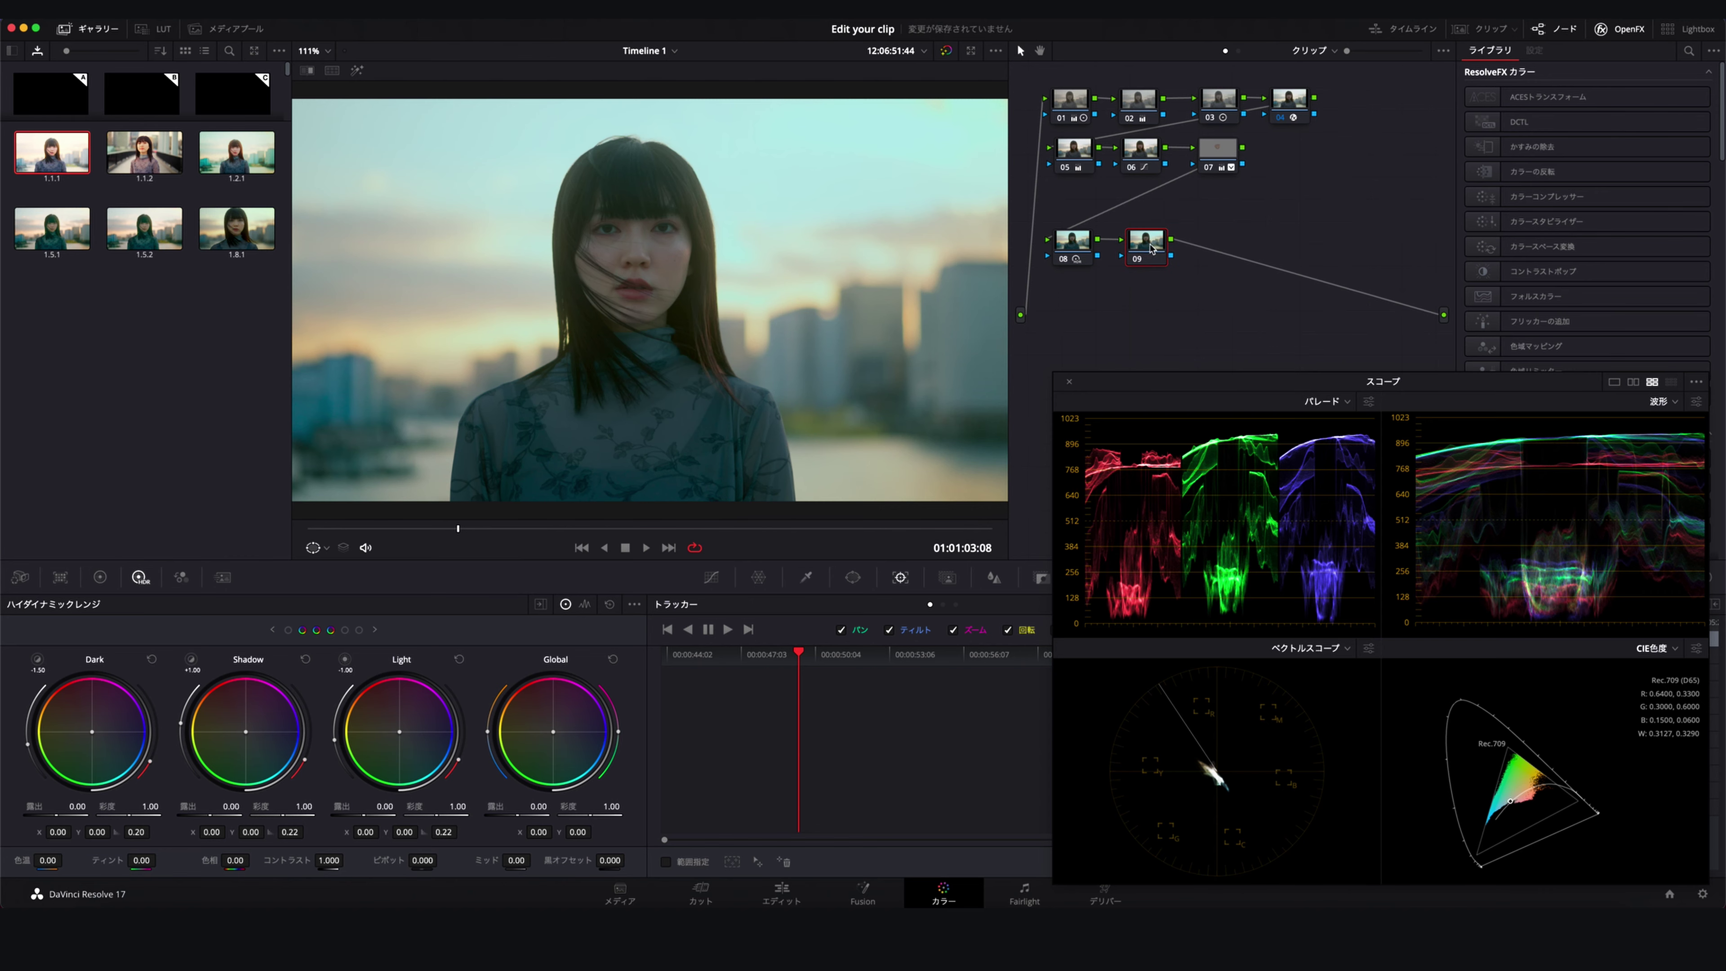
mouse_move(1175, 393)
mouse_down()
mouse_move(1329, 459)
mouse_move(1317, 350)
mouse_up()
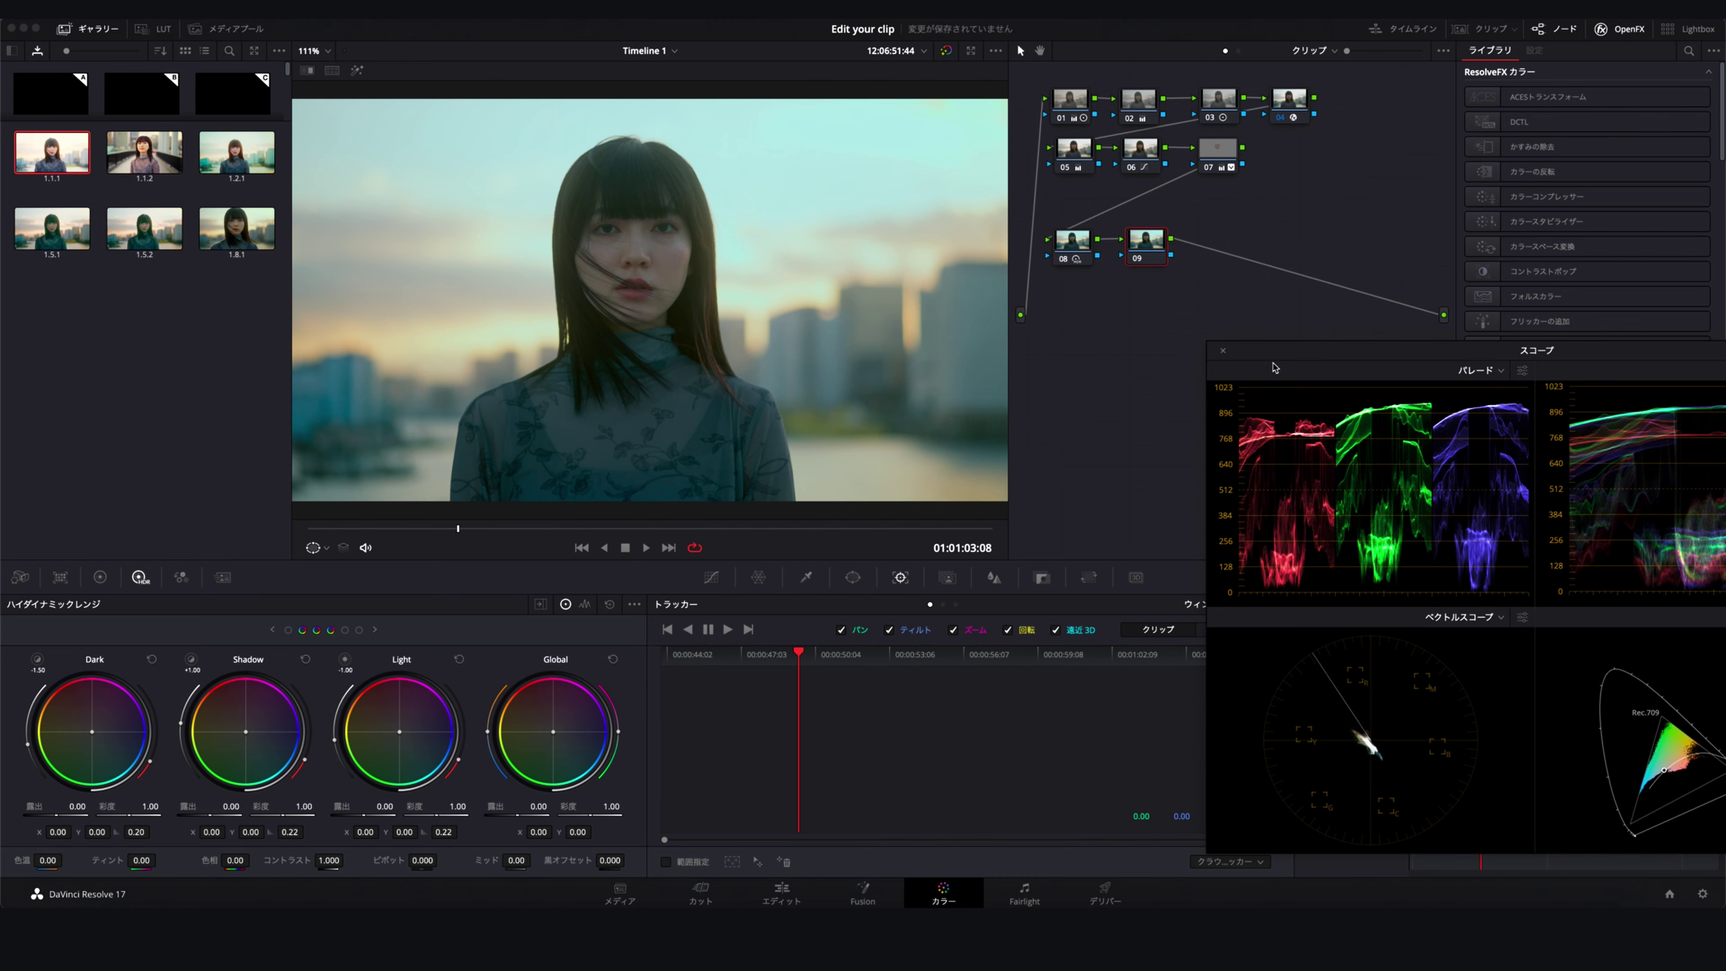
drag(1280, 359, 1311, 357)
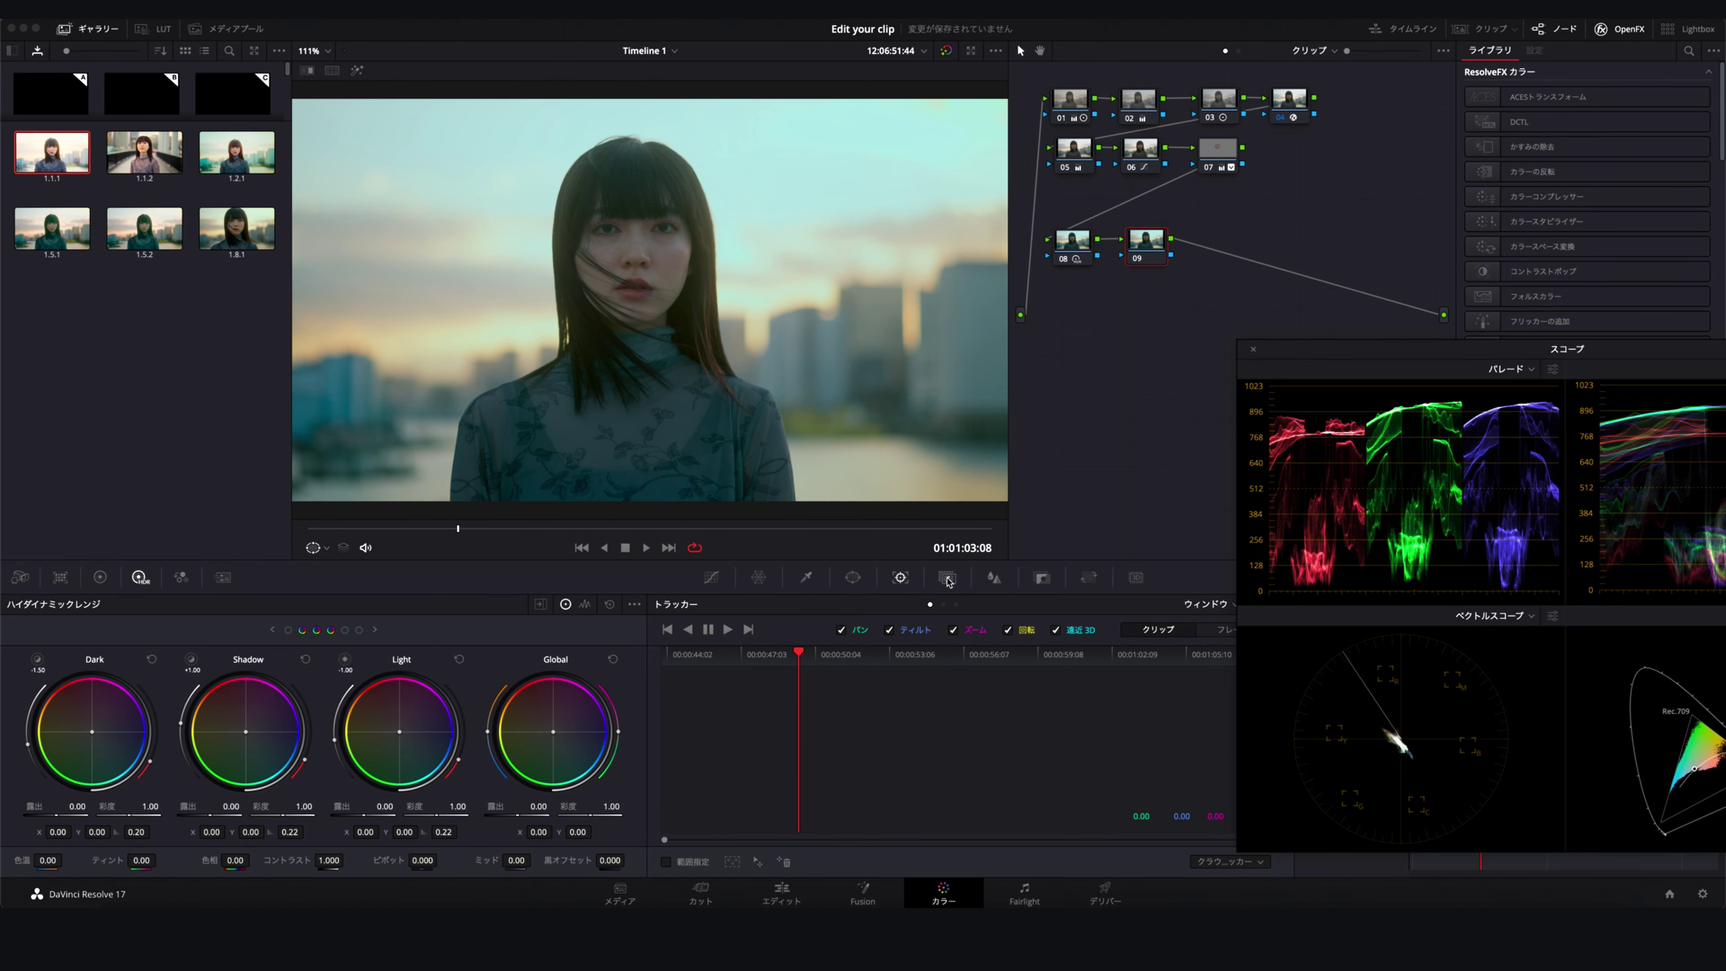
Isolate the woman with a Magic Mask person stroke, check the mask, and open node 09's options
click(947, 578)
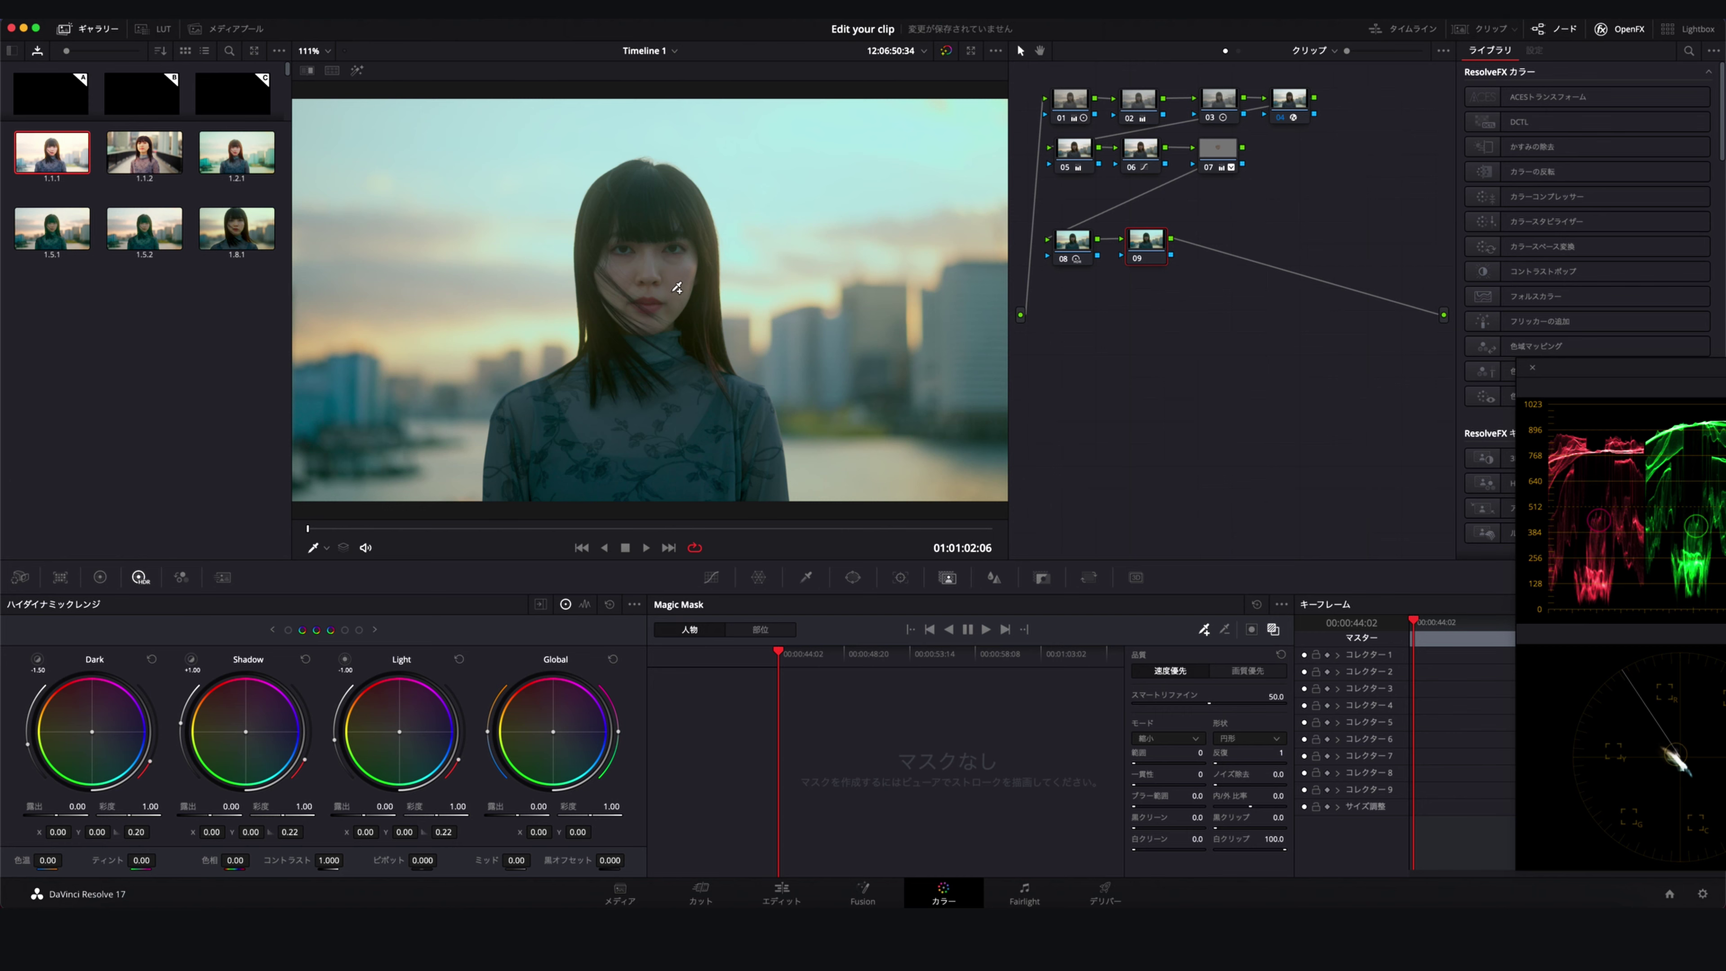
drag(675, 288, 676, 300)
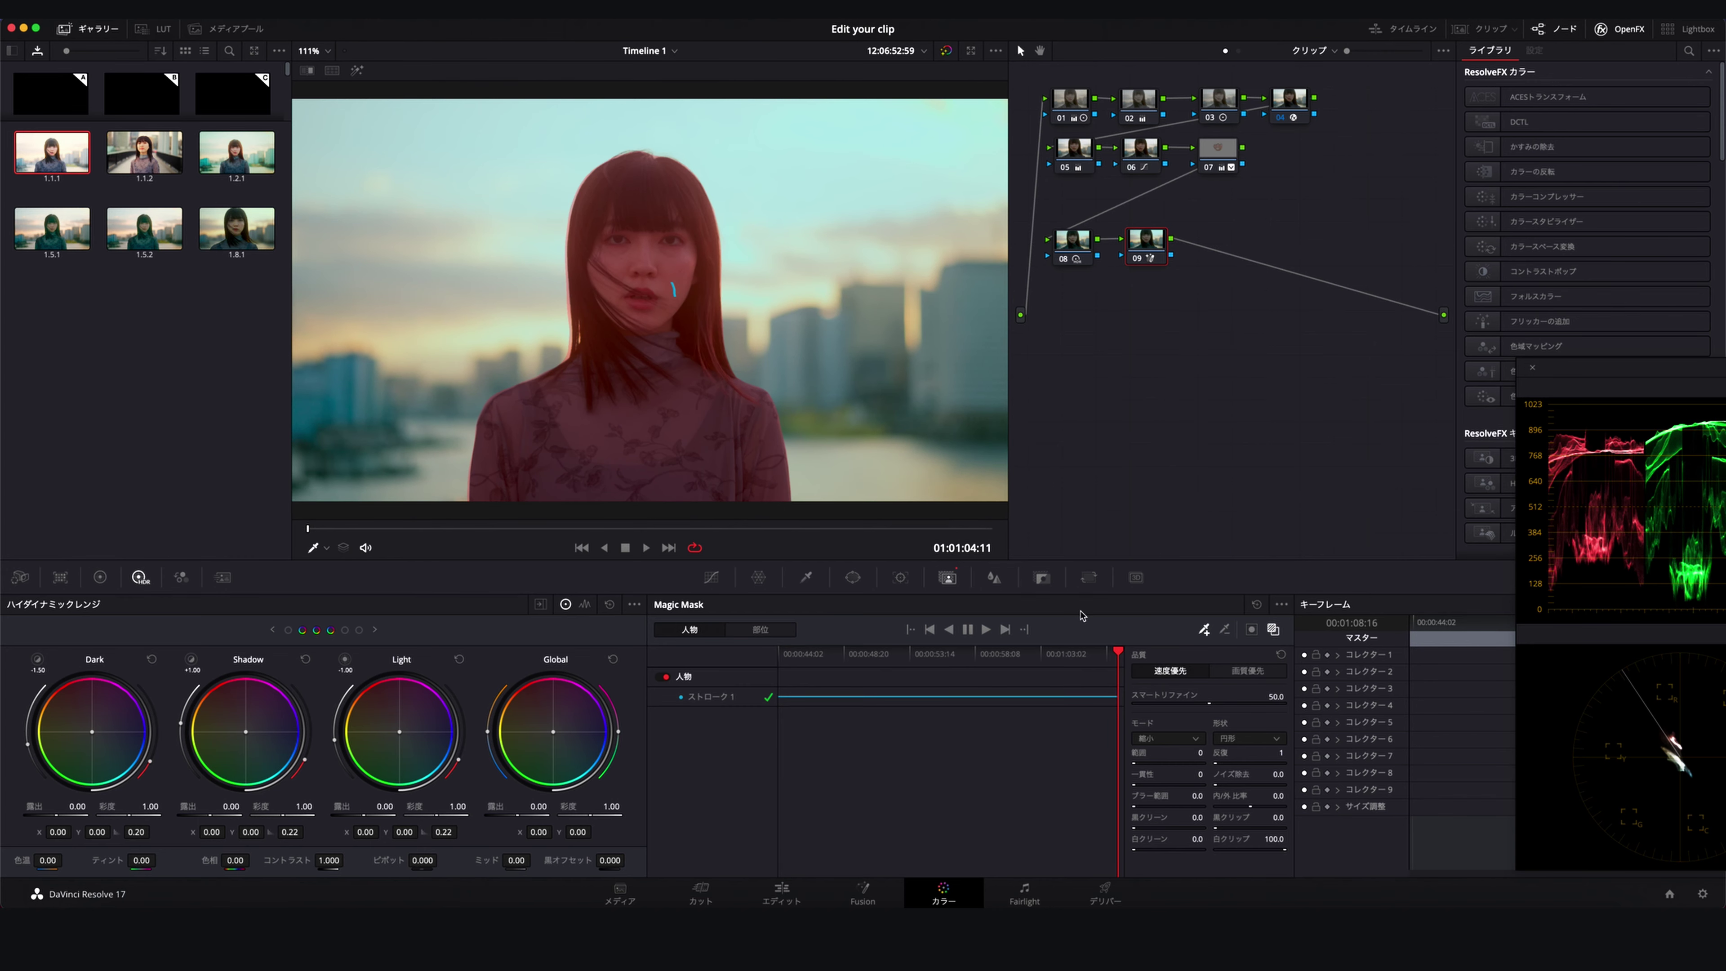
key(Home)
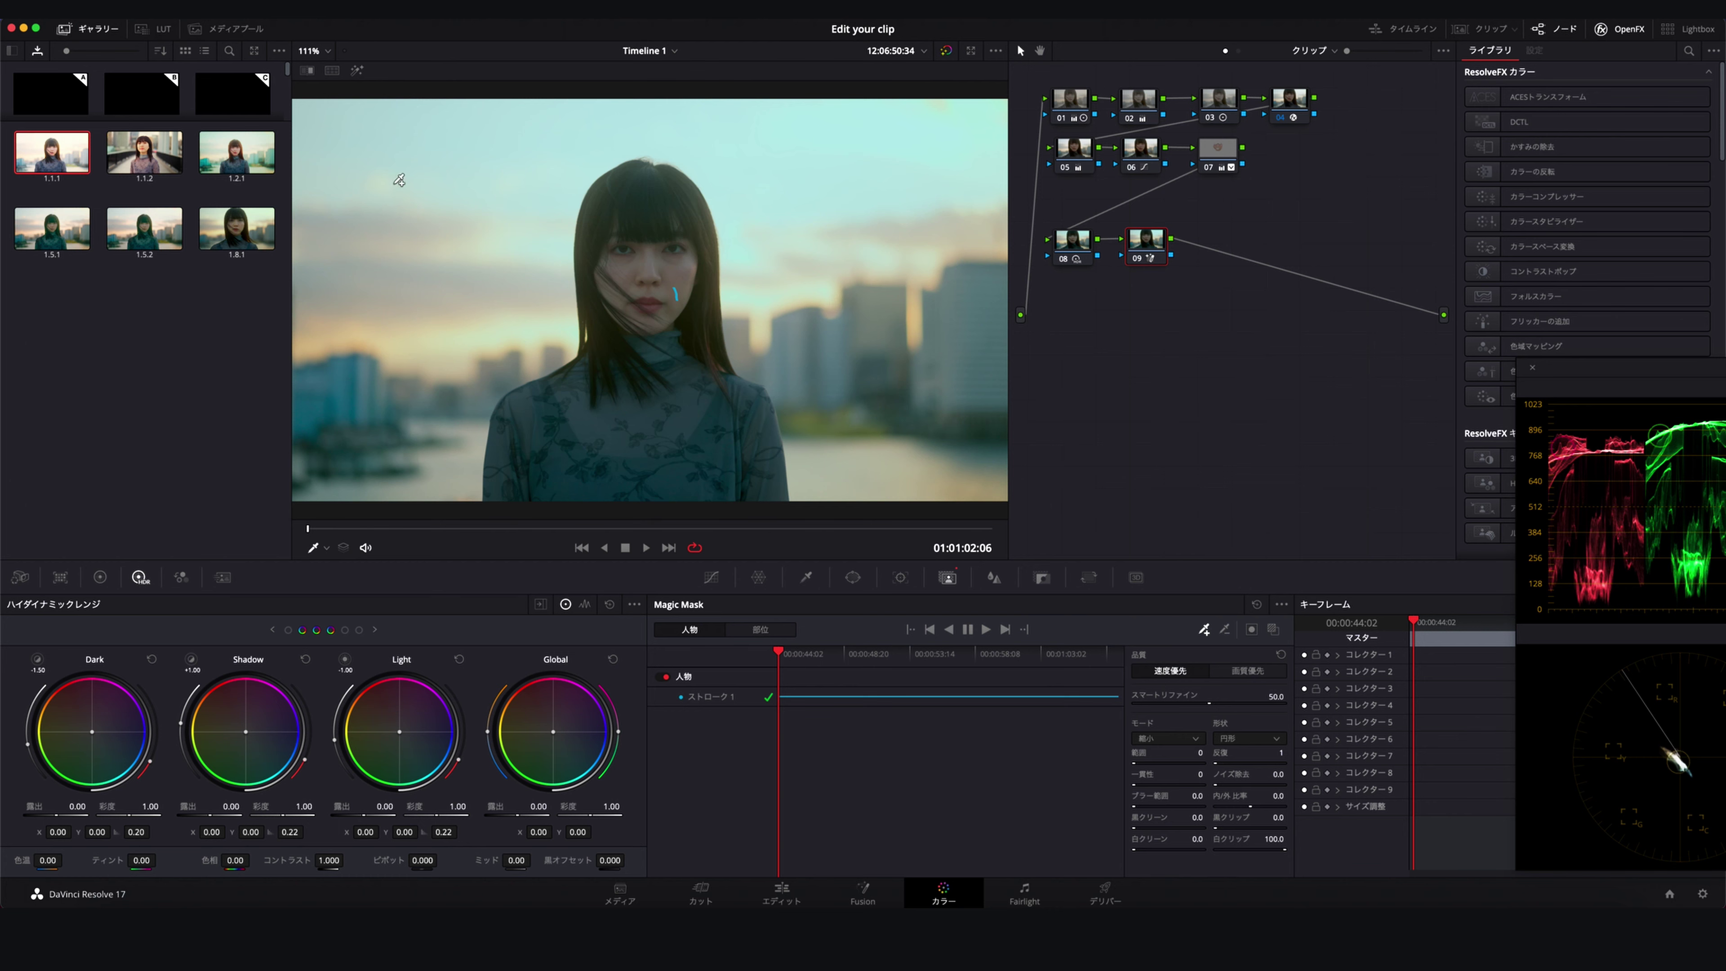
click(358, 72)
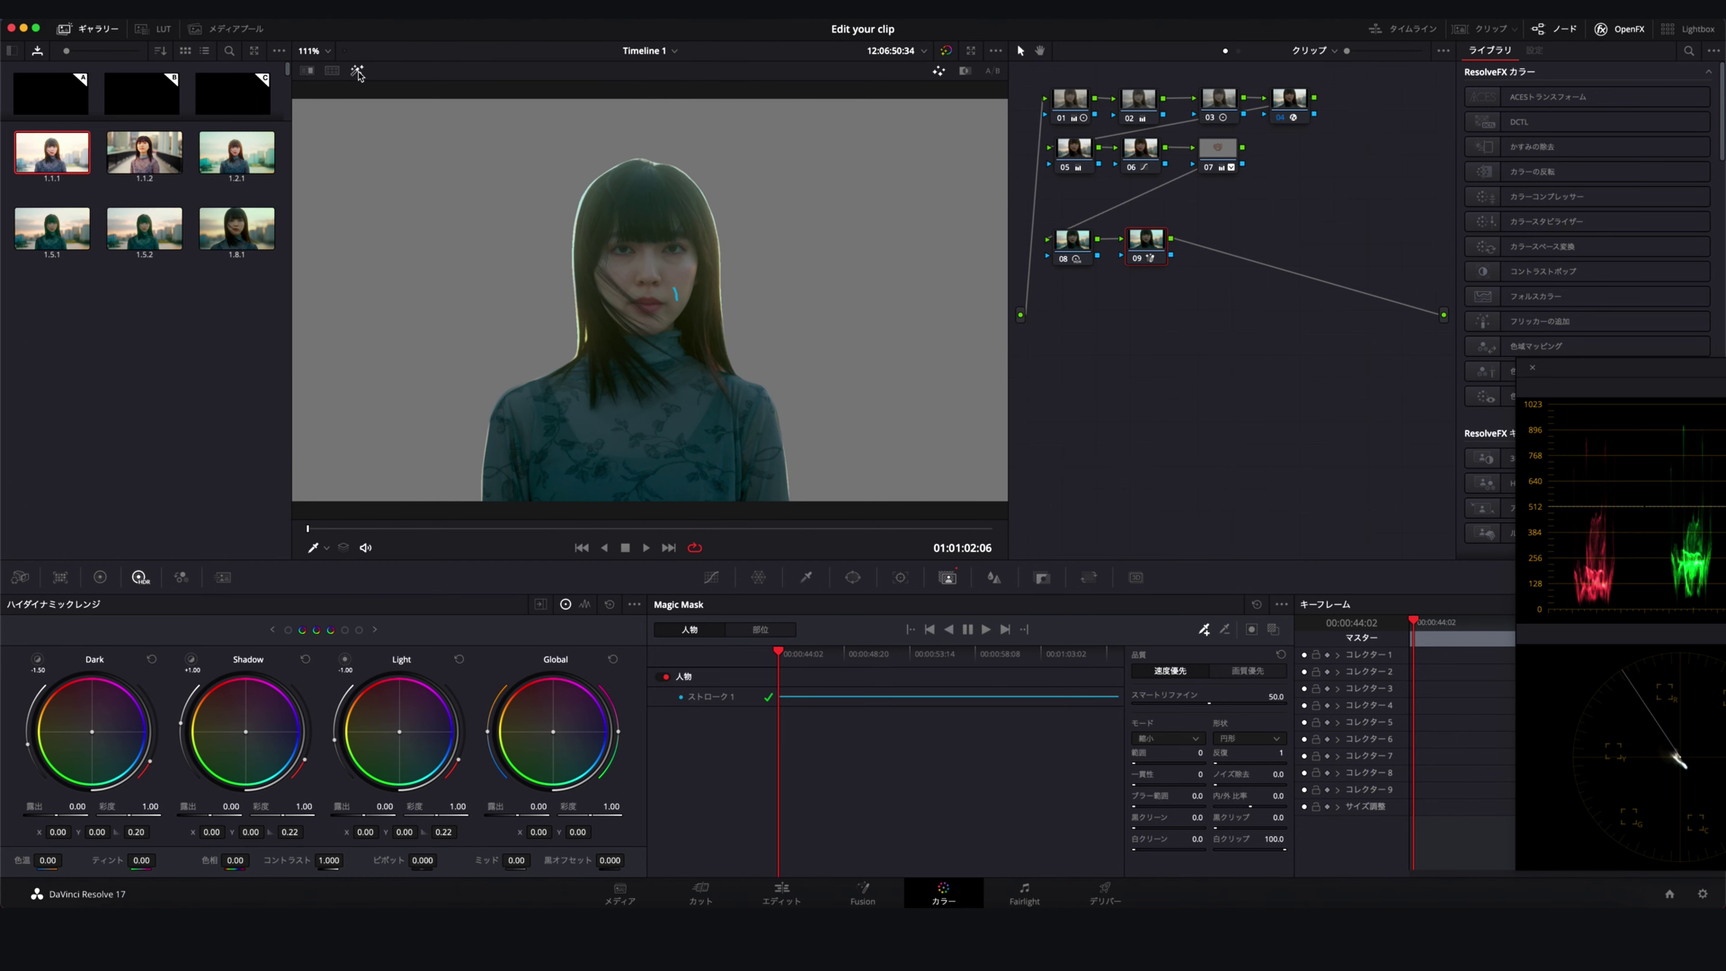
click(358, 72)
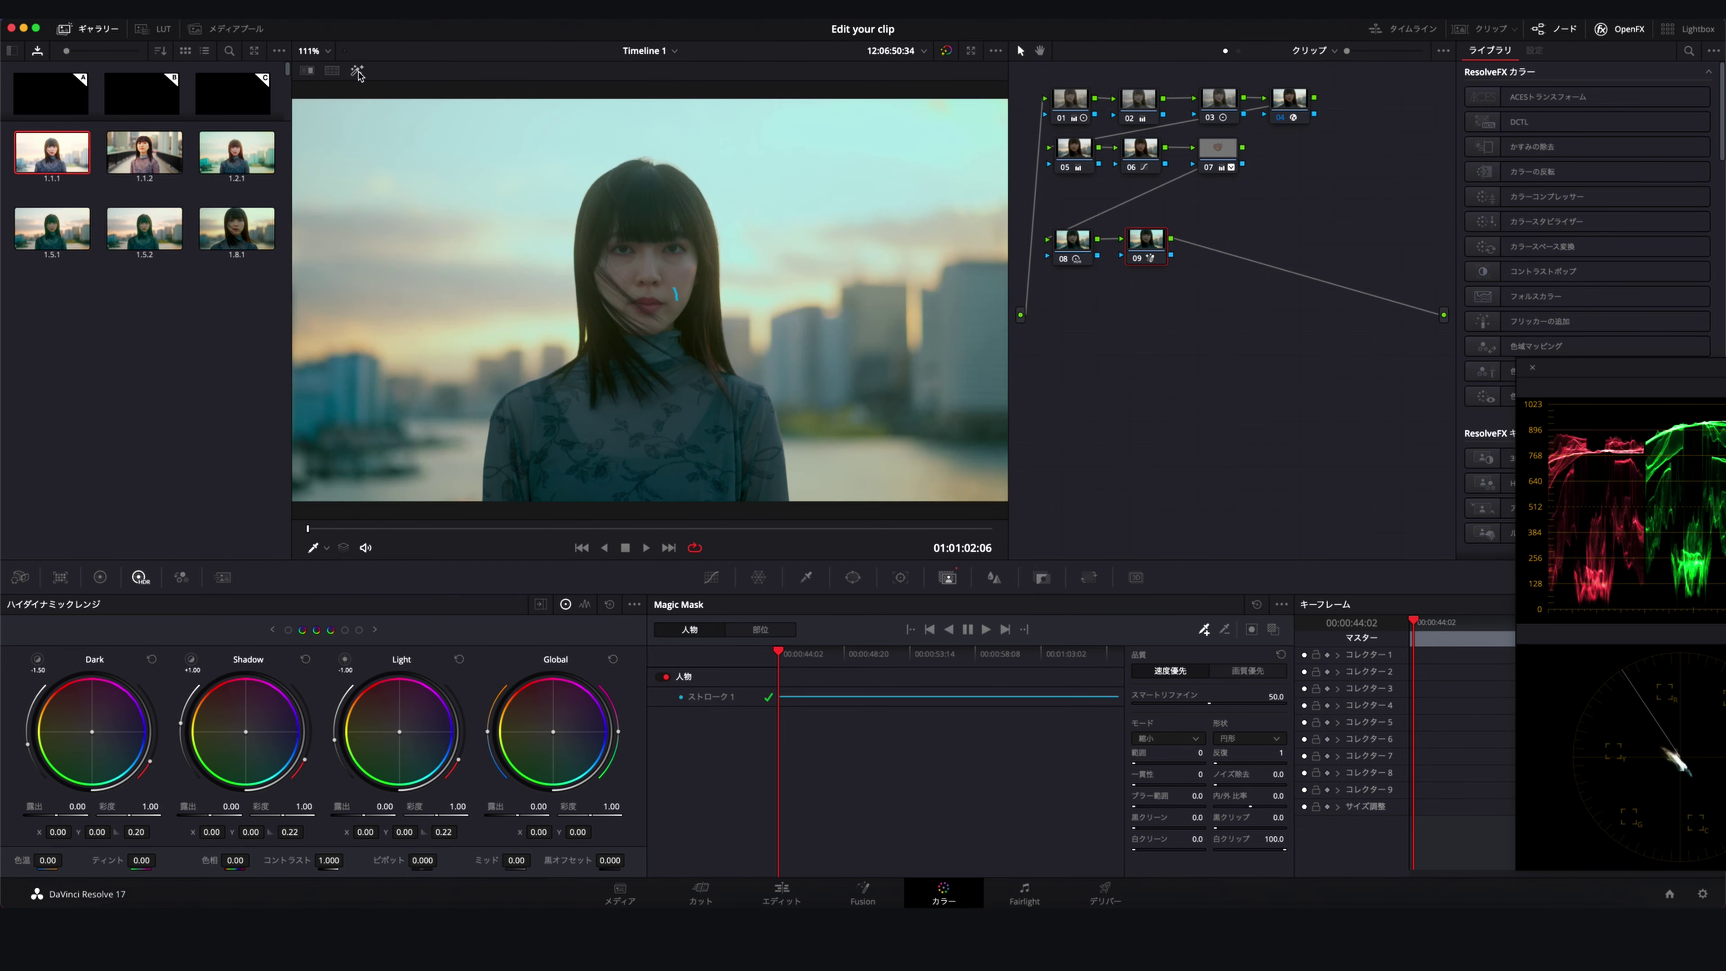
drag(1150, 245, 1146, 246)
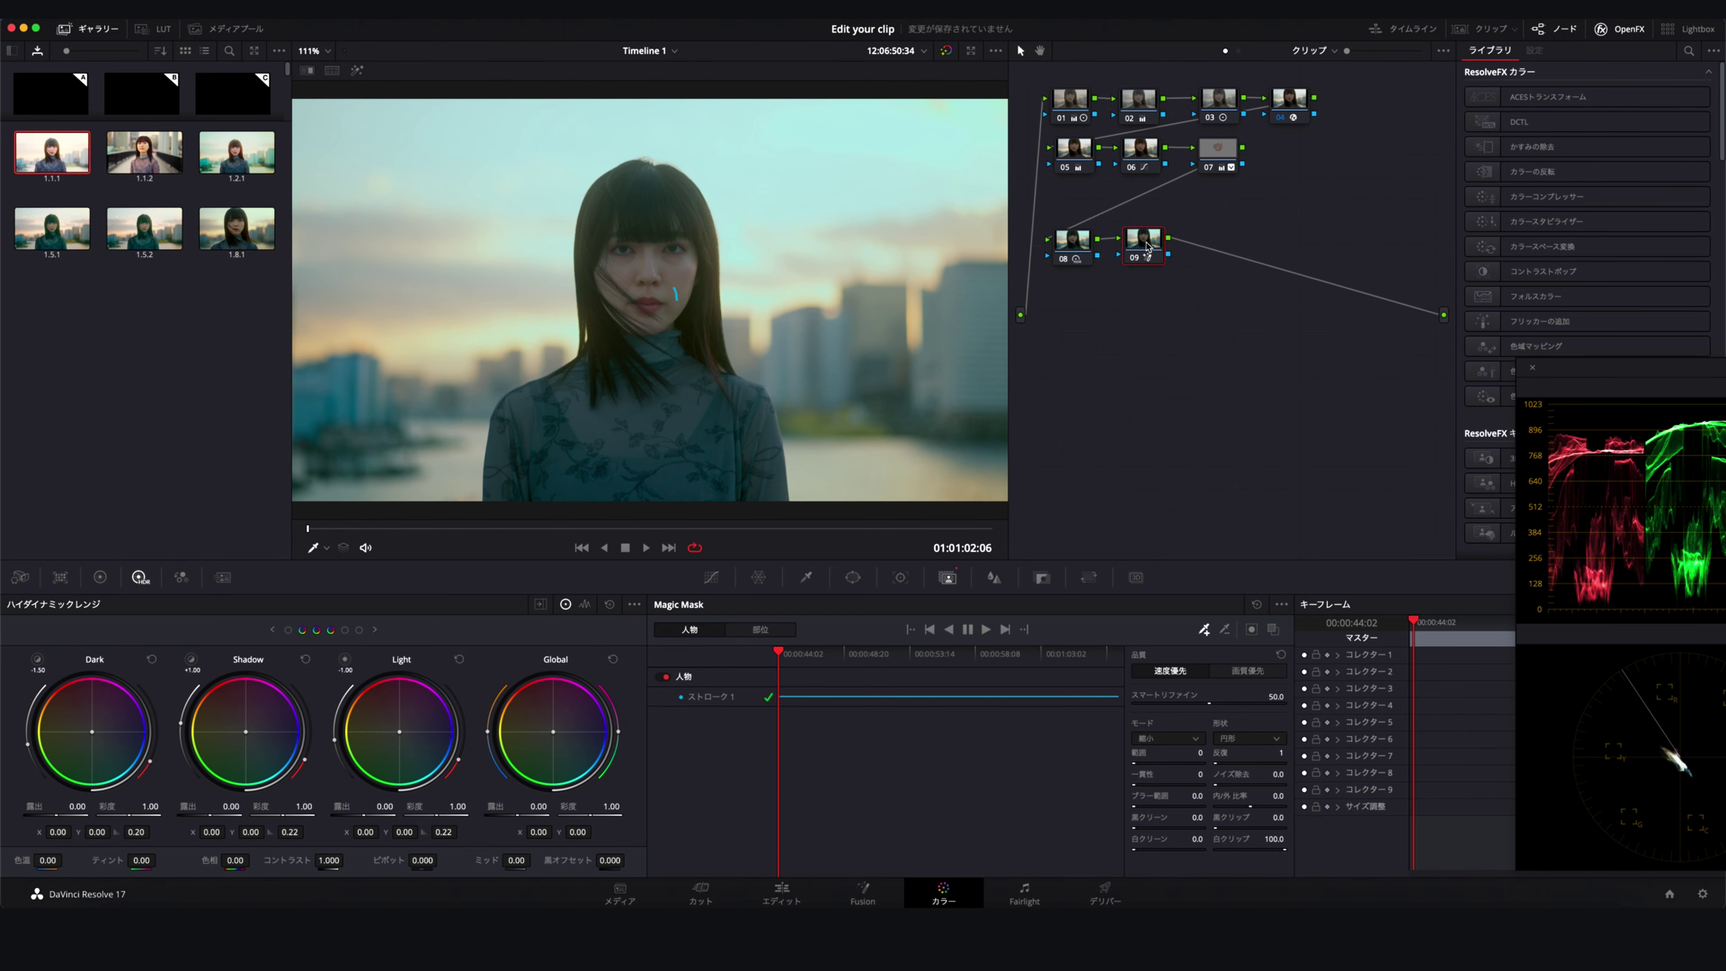
right_click(1146, 246)
Add outside node 10 after node 09 and layer node 11 joined through a Layer Mixer
mouse_move(1223, 311)
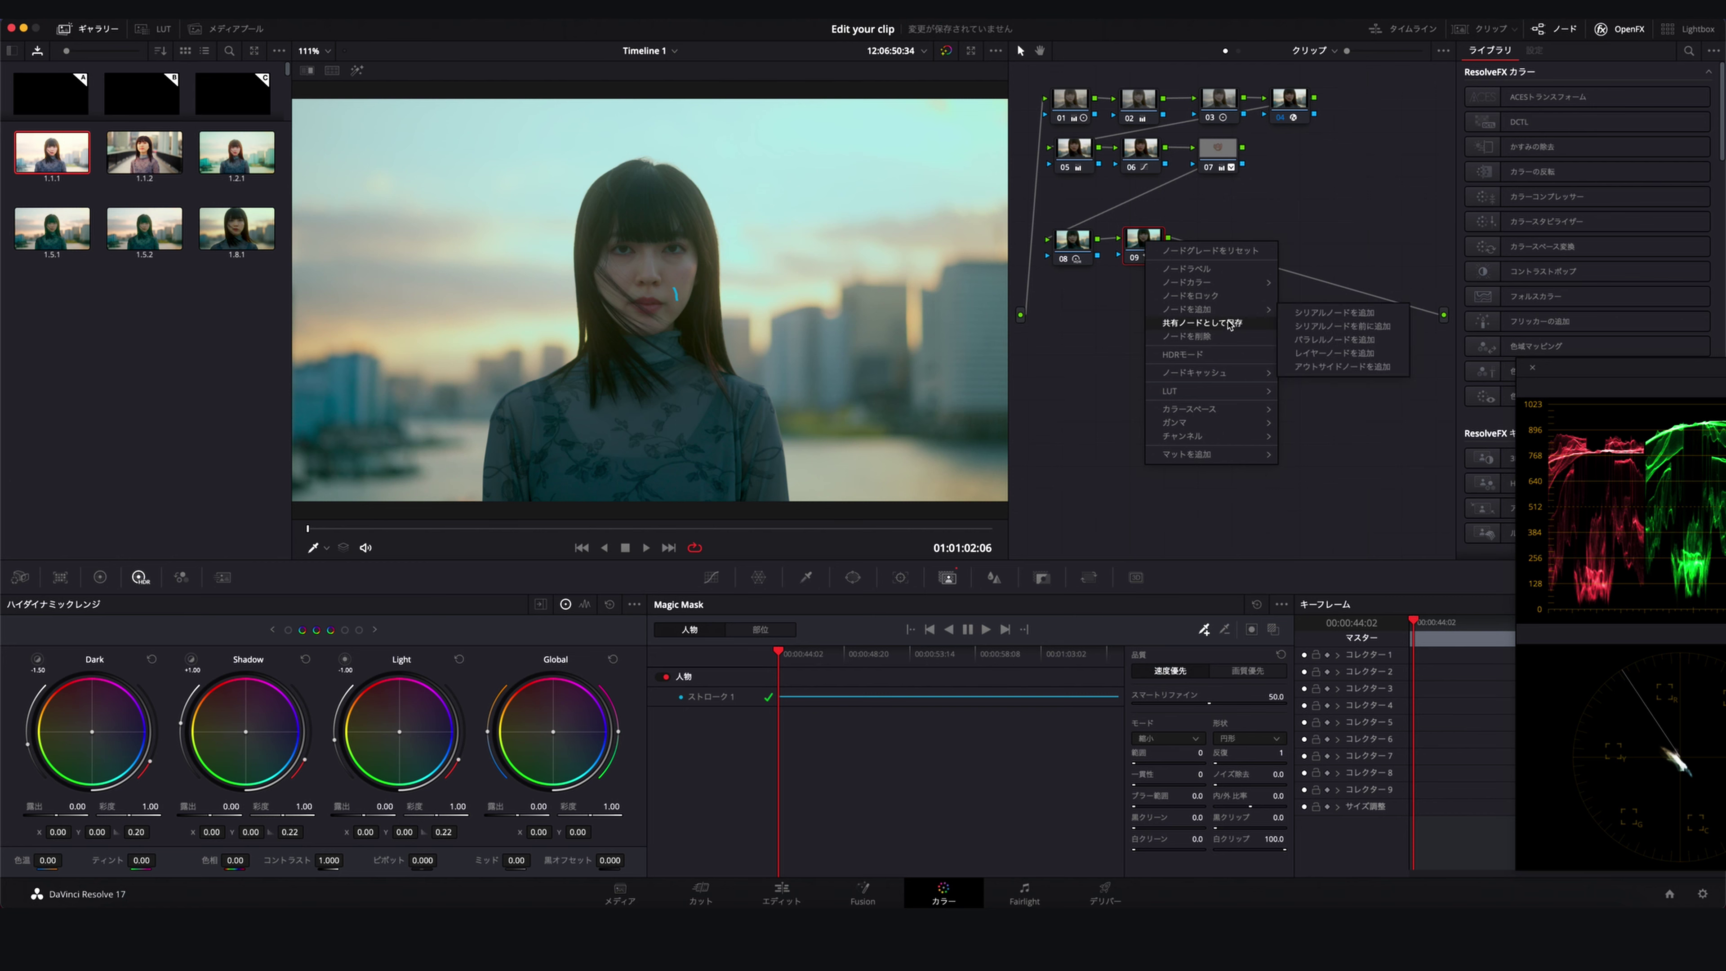
click(1326, 367)
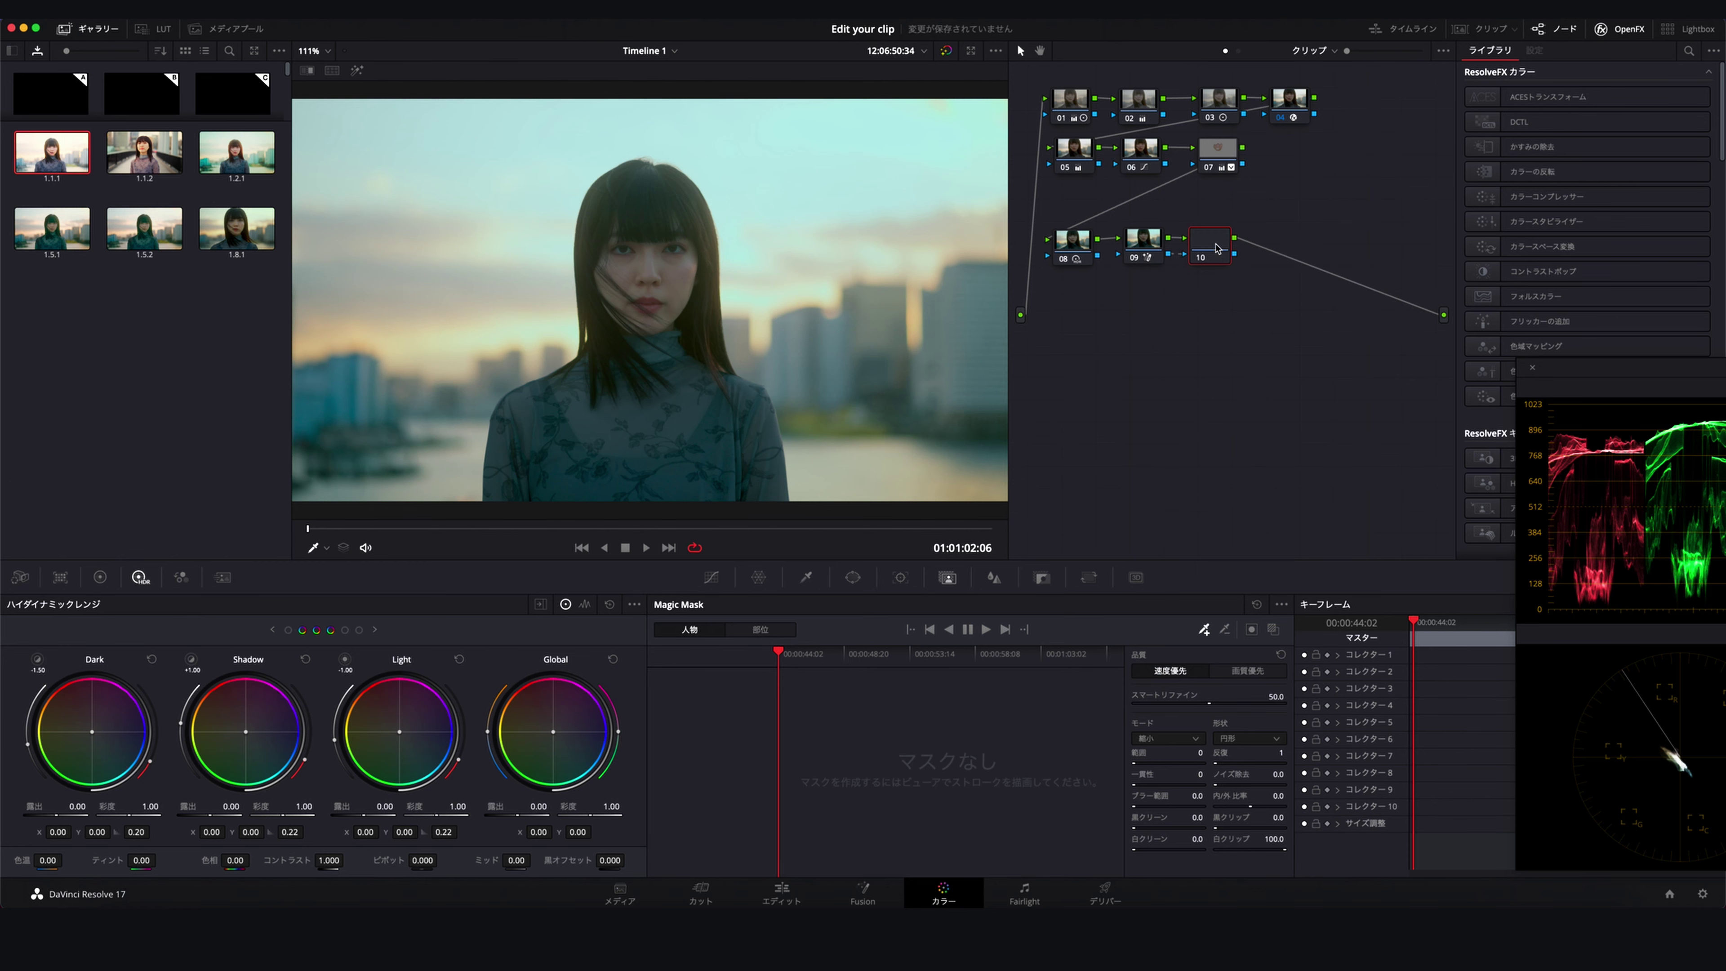
key(alt+l)
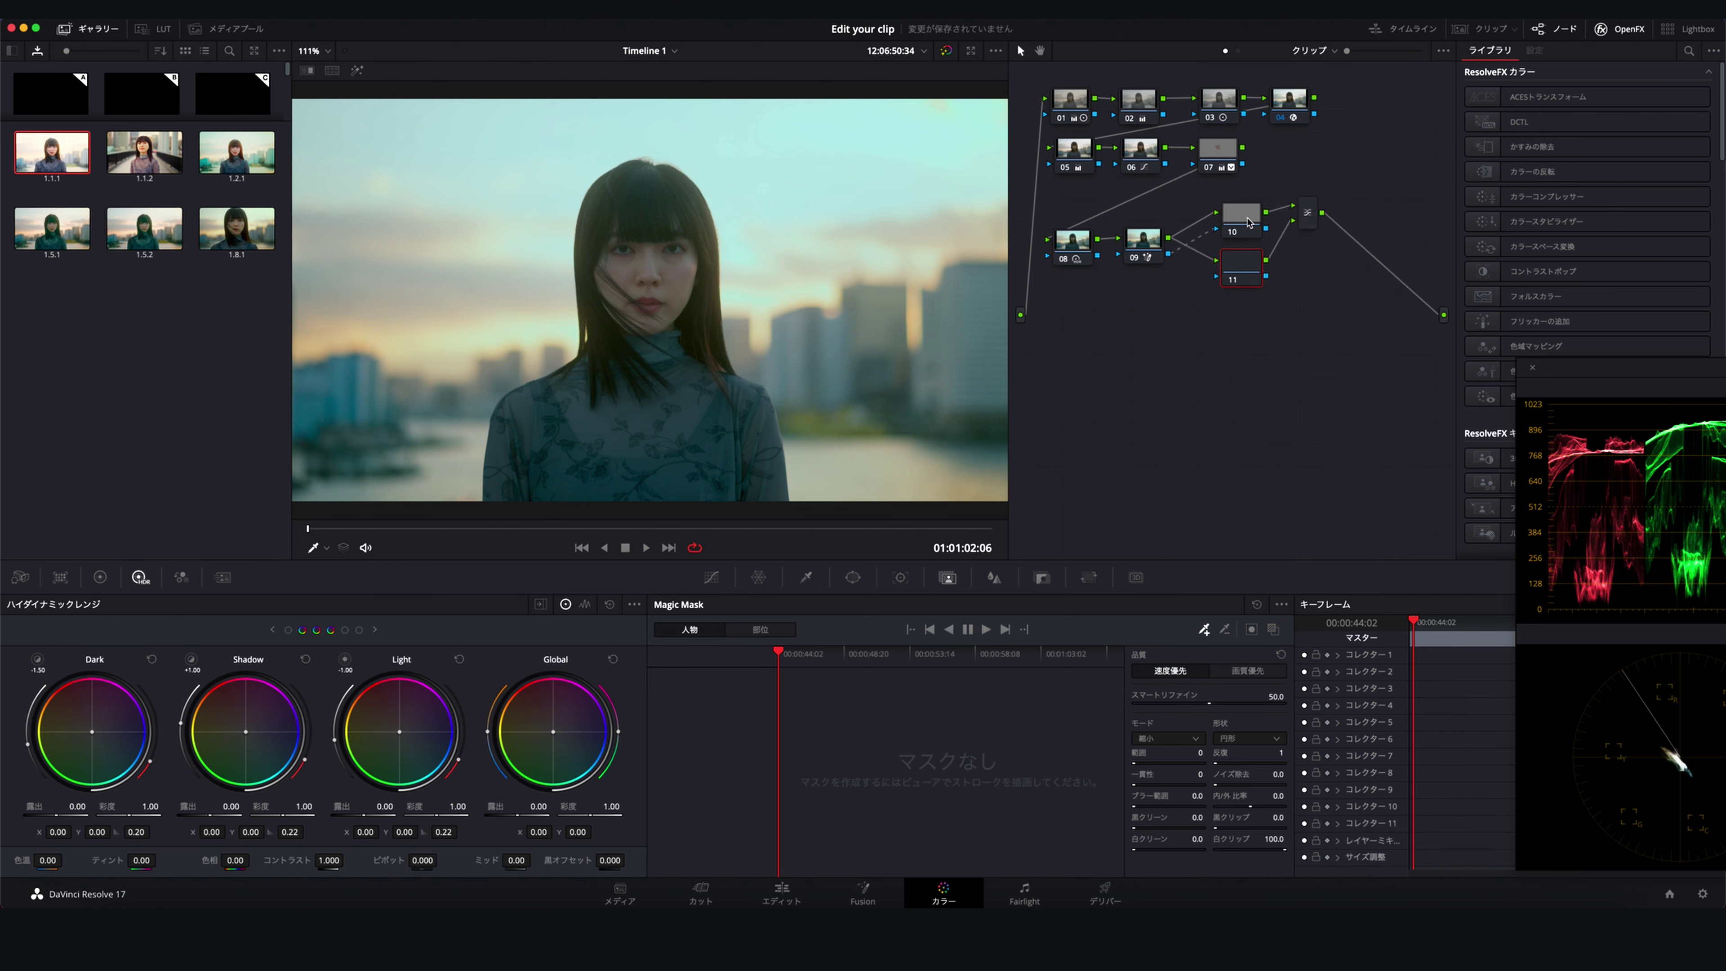
drag(1243, 266, 1241, 283)
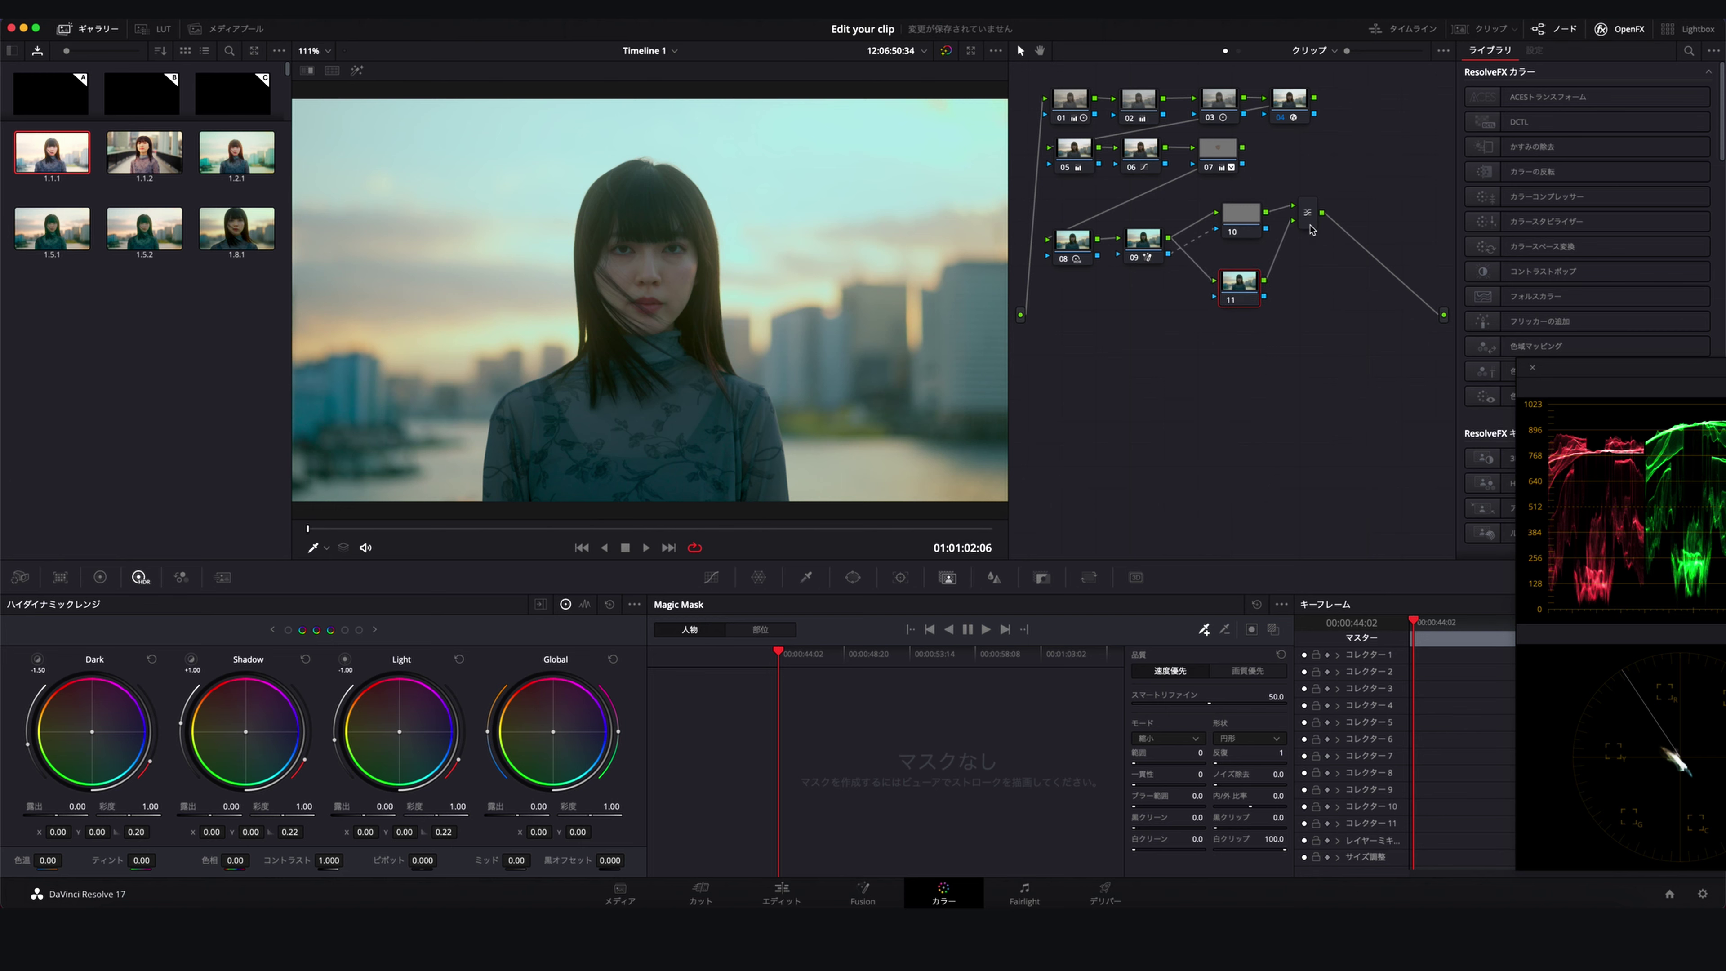
drag(1311, 230, 1311, 253)
Feed node 09's Magic Mask key output into node 11's key input
click(1137, 245)
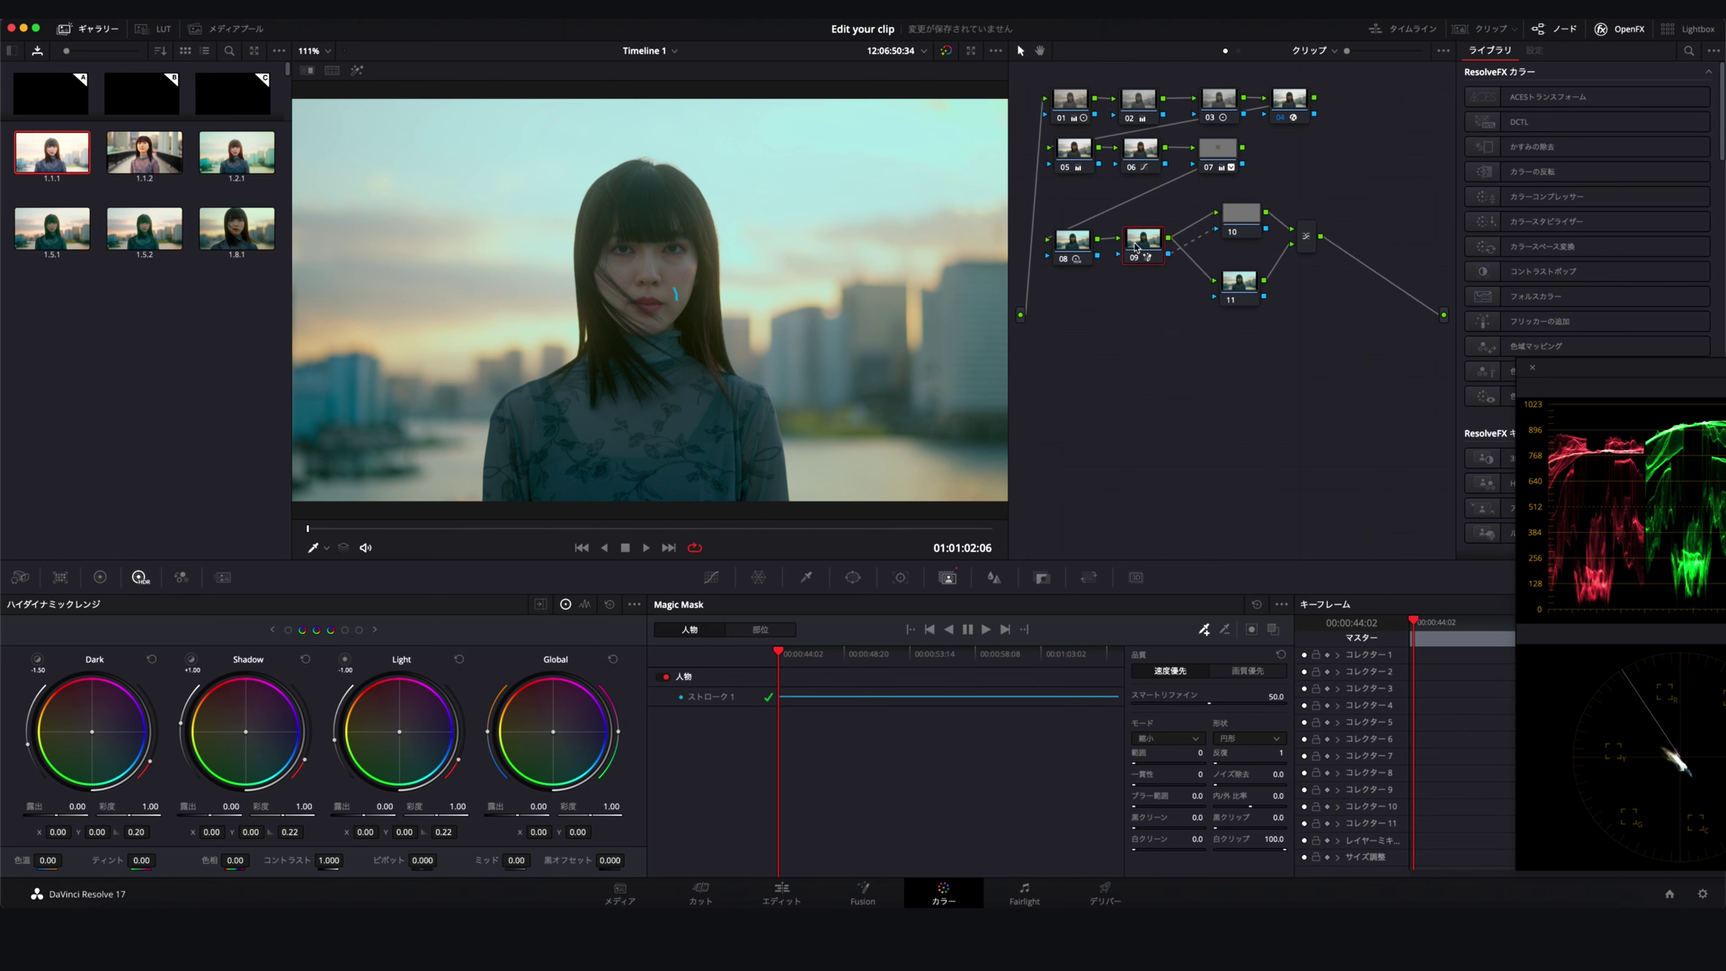
mouse_move(1168, 256)
mouse_down()
mouse_move(1214, 299)
mouse_move(1248, 300)
mouse_up()
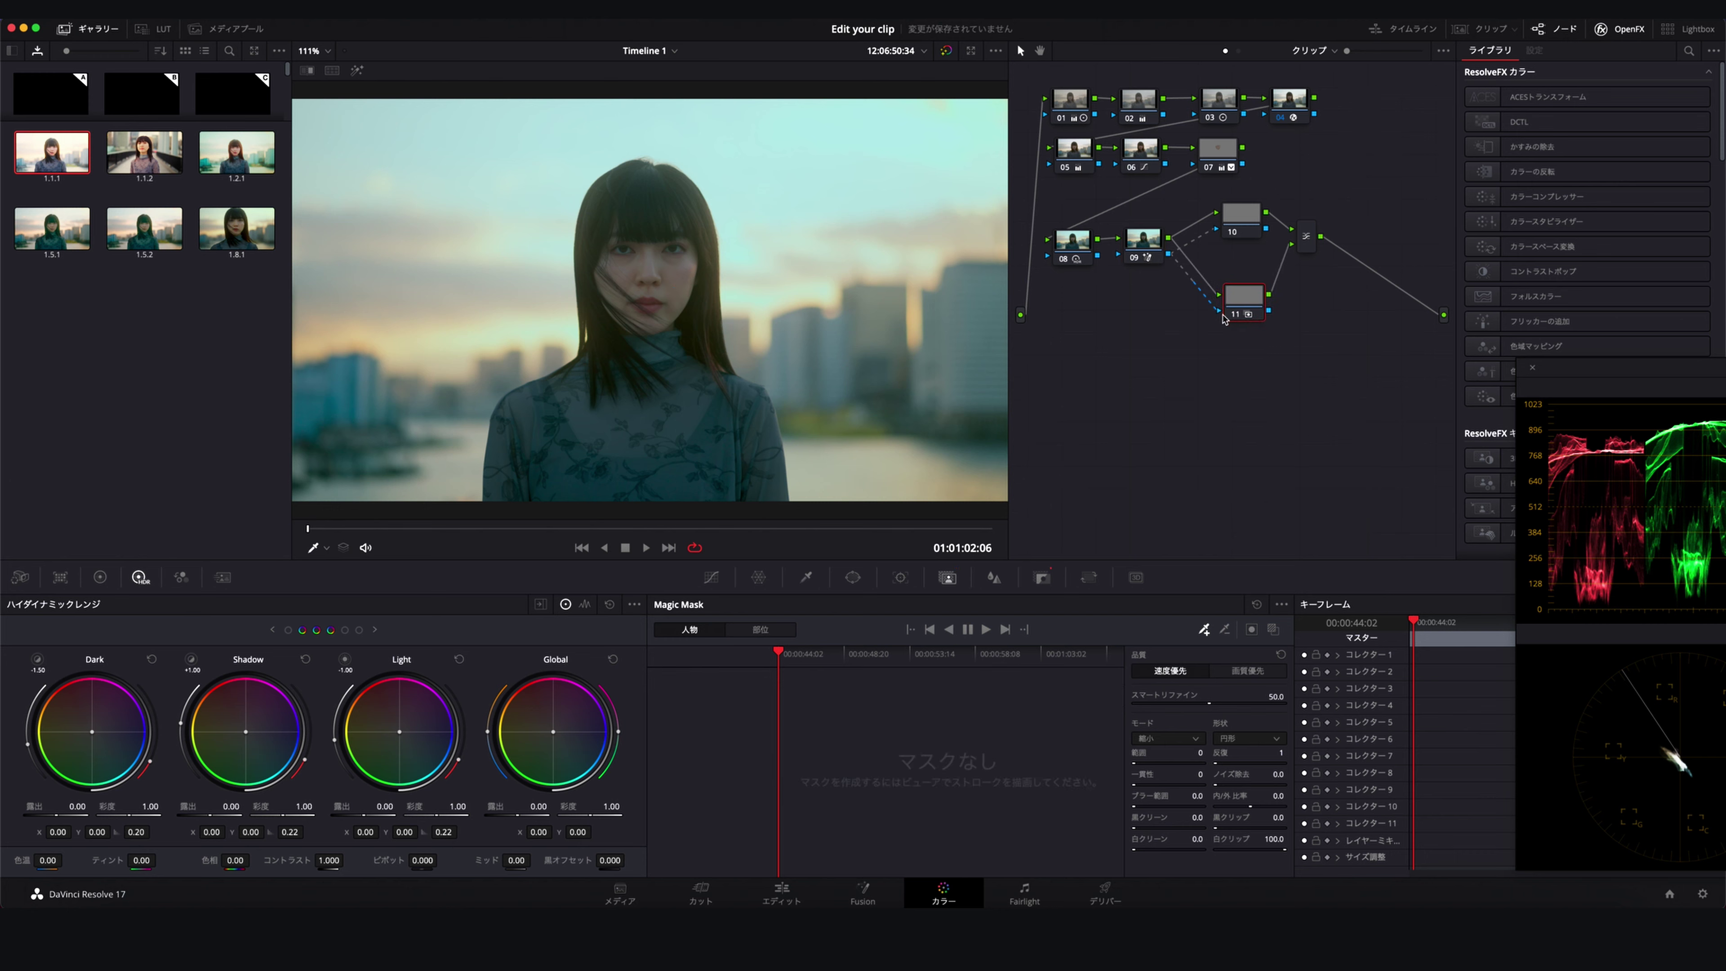
drag(1243, 305, 1243, 301)
Check node 09's Magic Mask and node 10's matte in highlight mode while repositioning node 10
click(1144, 239)
drag(1230, 229, 1231, 220)
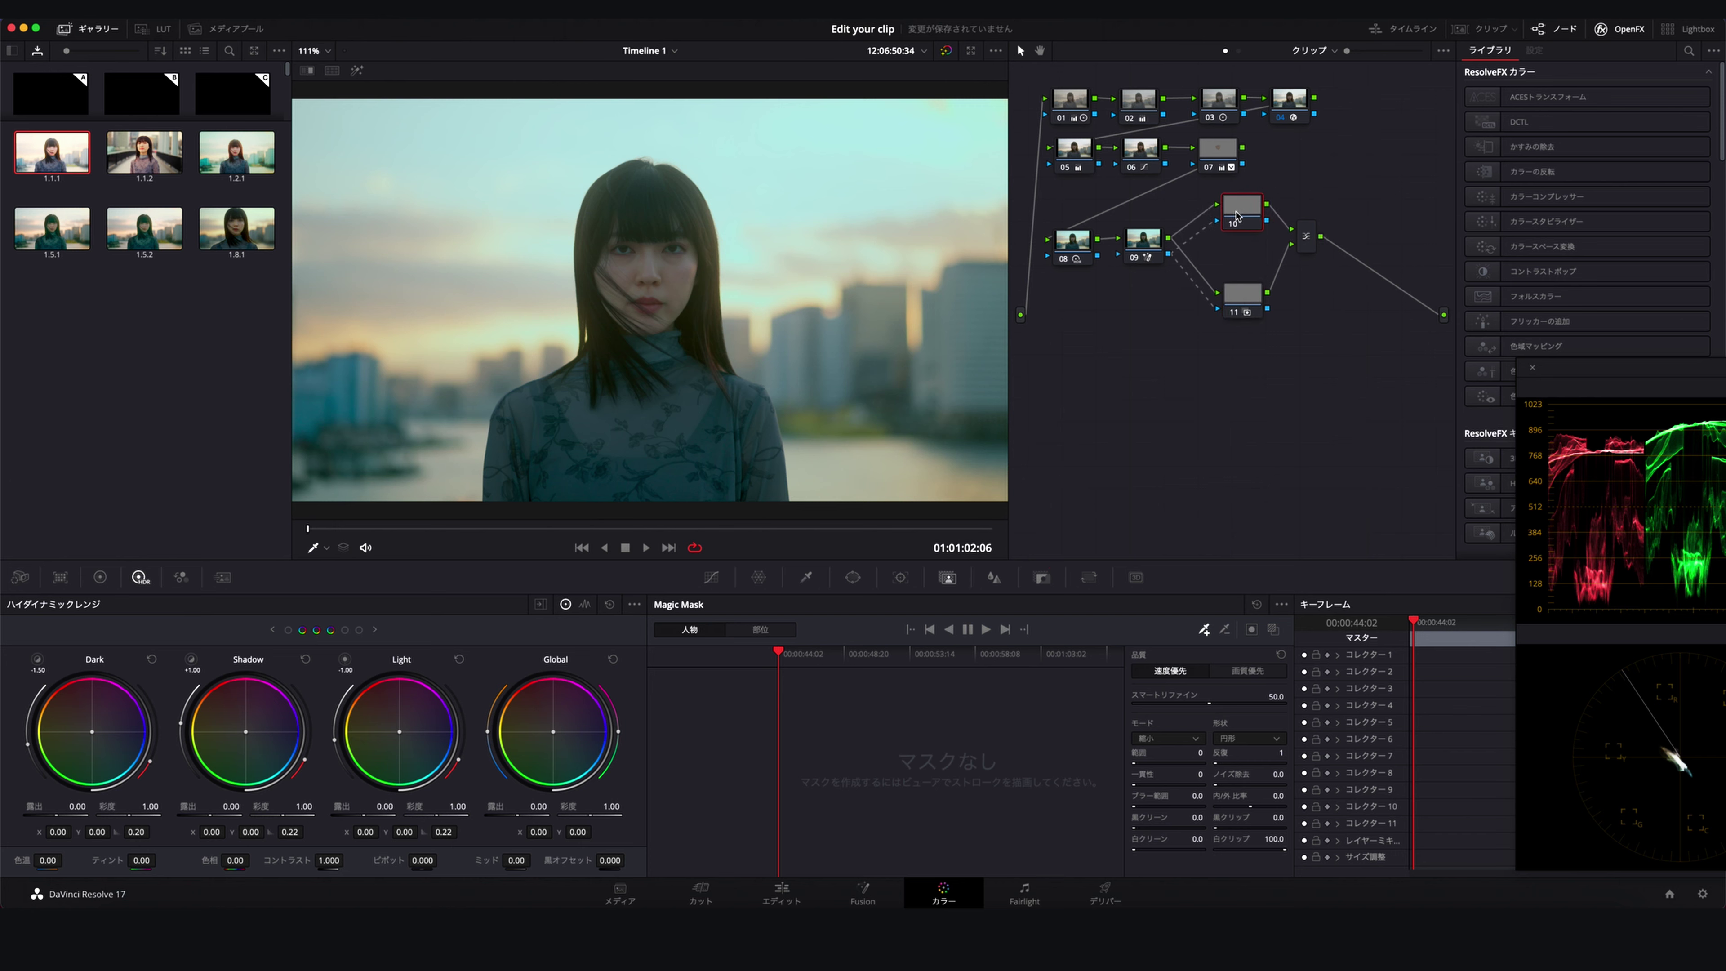
click(1144, 245)
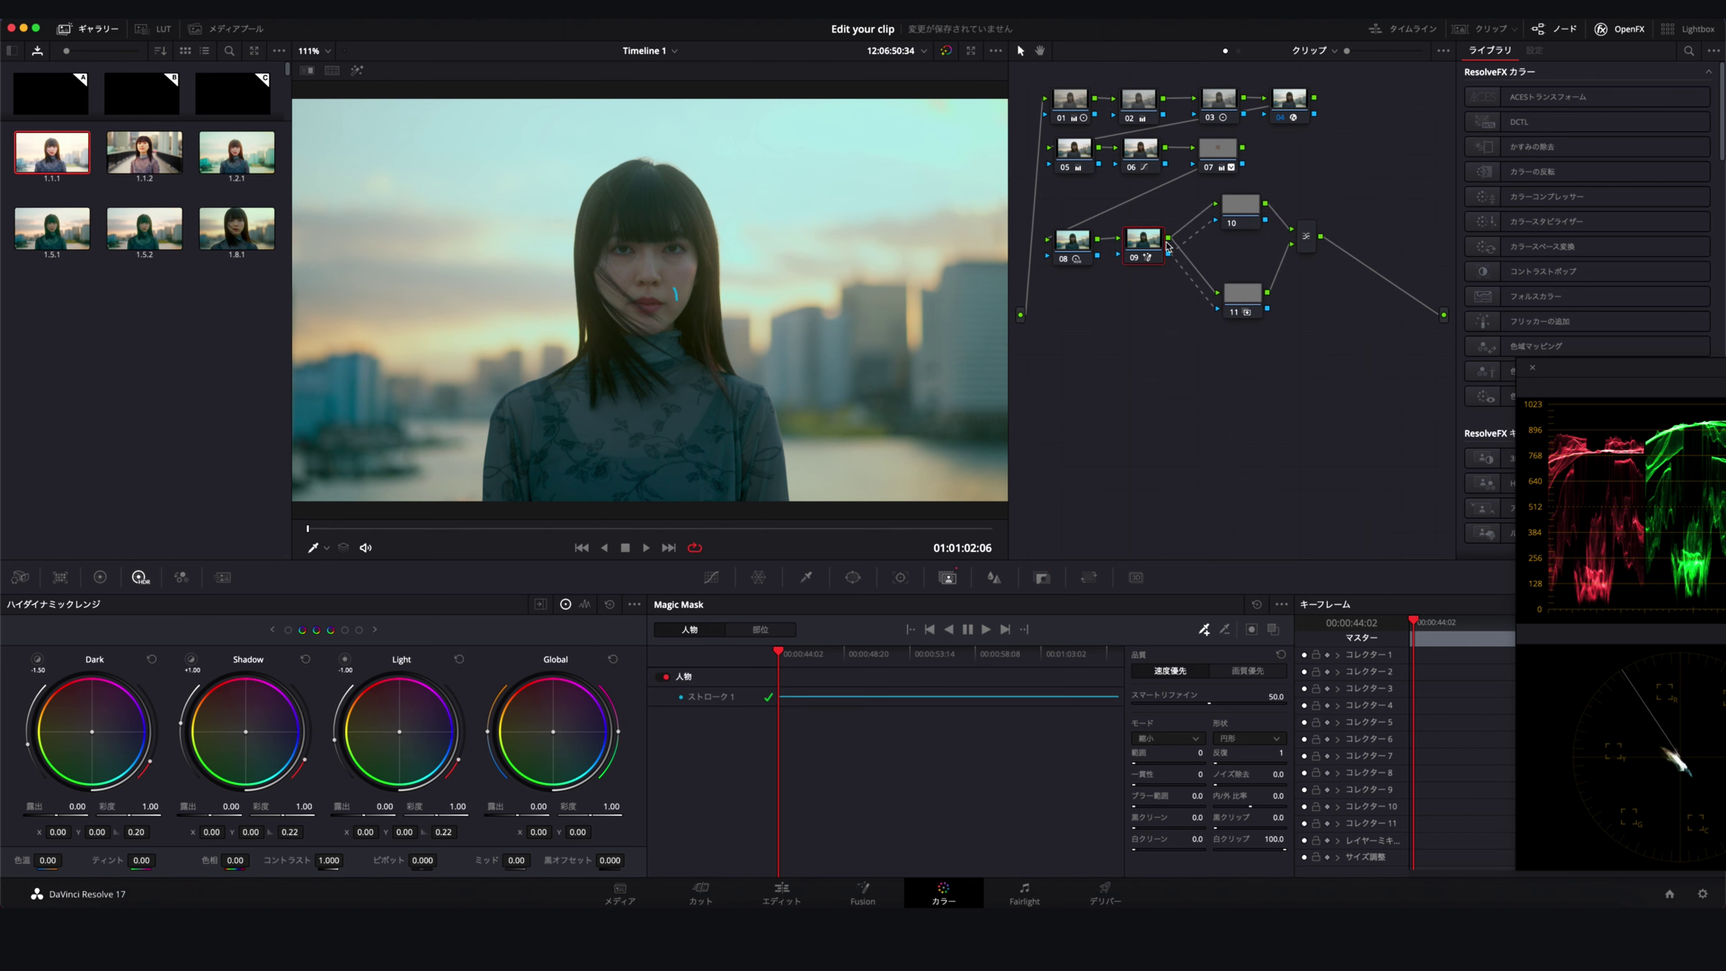
click(1241, 212)
click(357, 70)
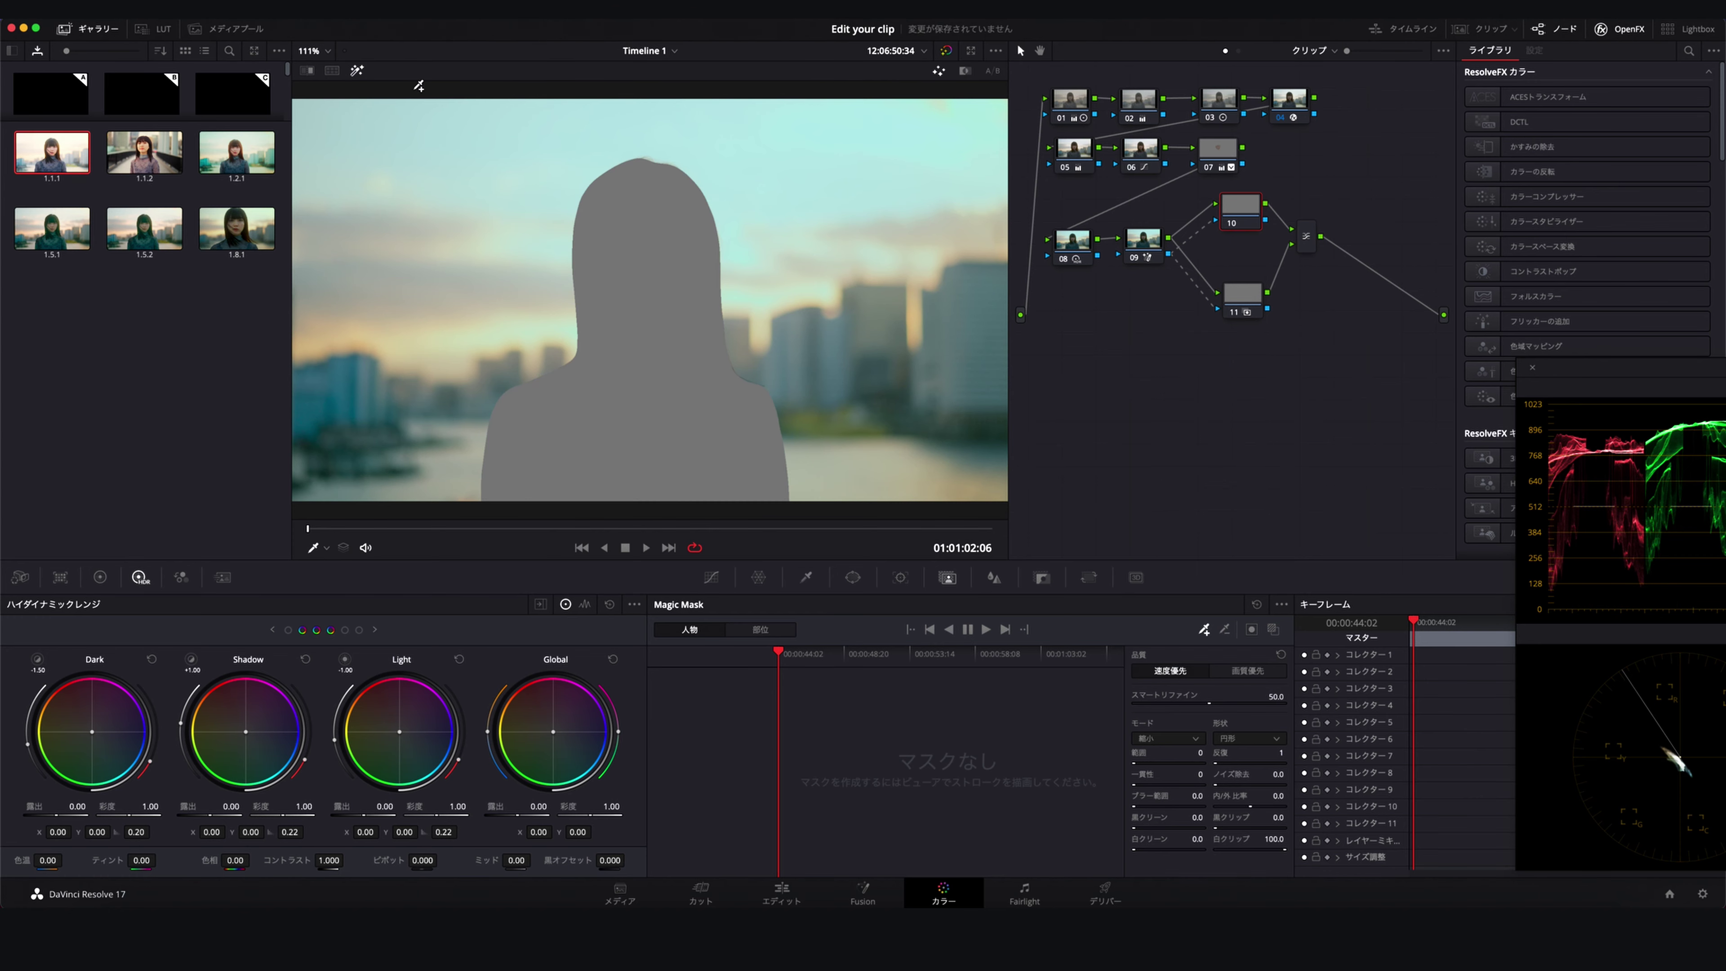
drag(1235, 208, 1229, 213)
drag(1241, 295, 1235, 297)
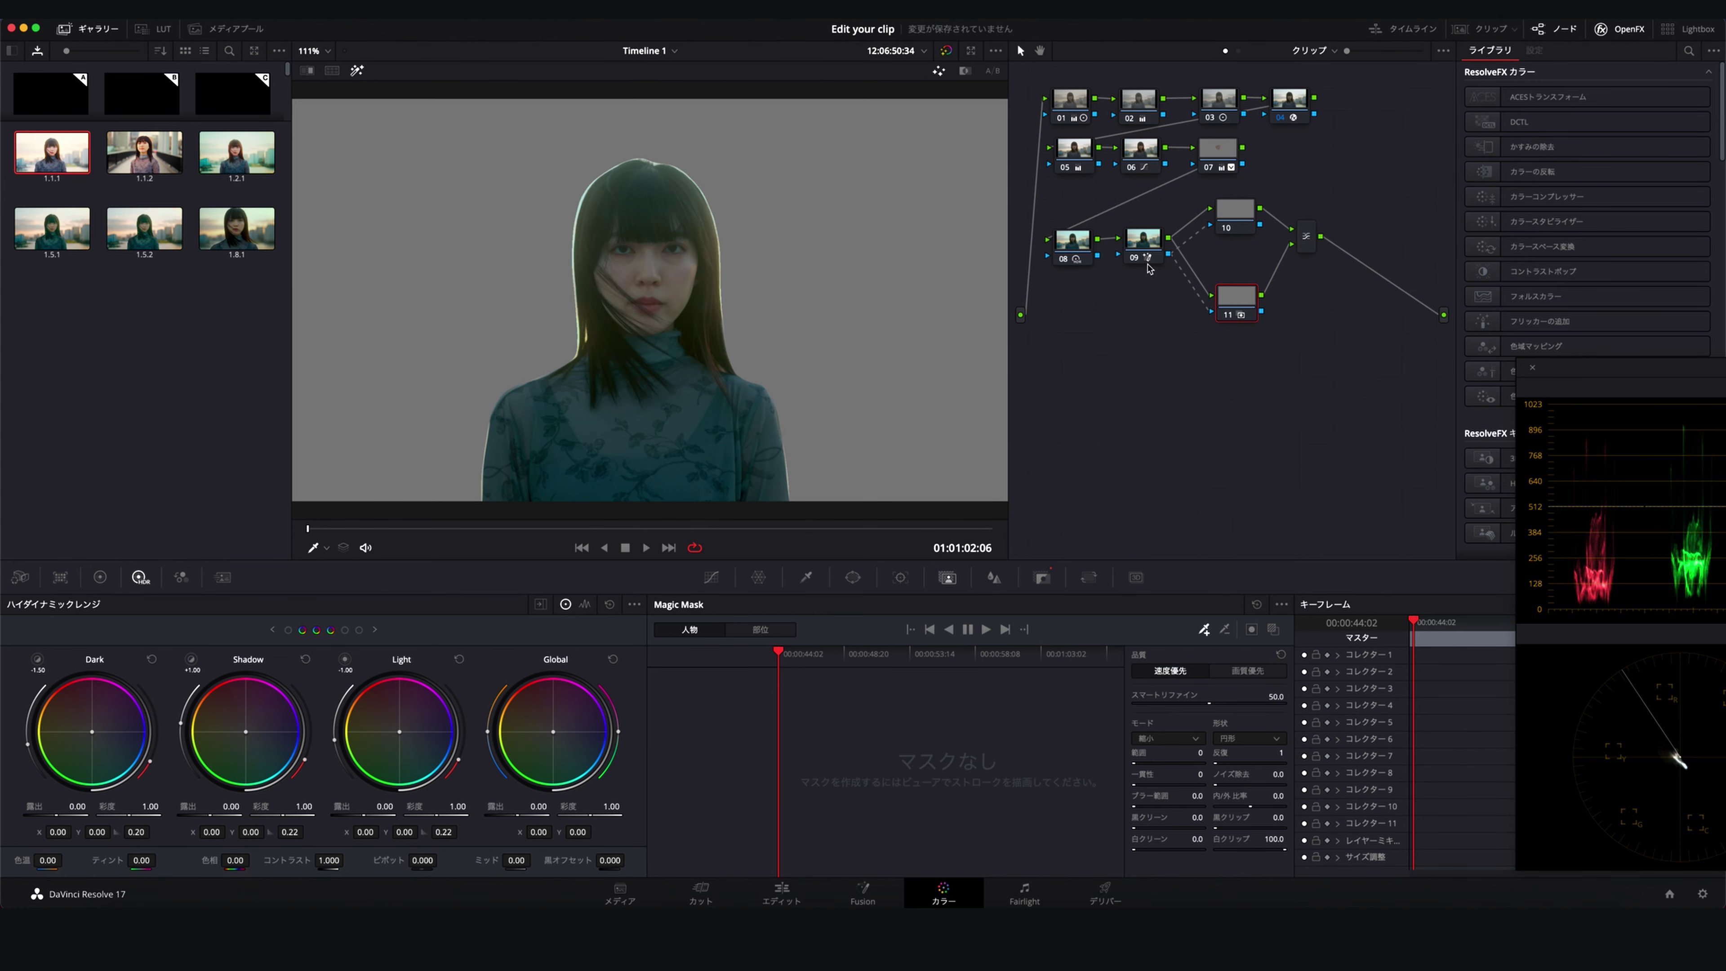
Arrange nodes 10, 11 and the Layer Mixer into a tidy parallel layout
click(1203, 289)
drag(1238, 308, 1238, 315)
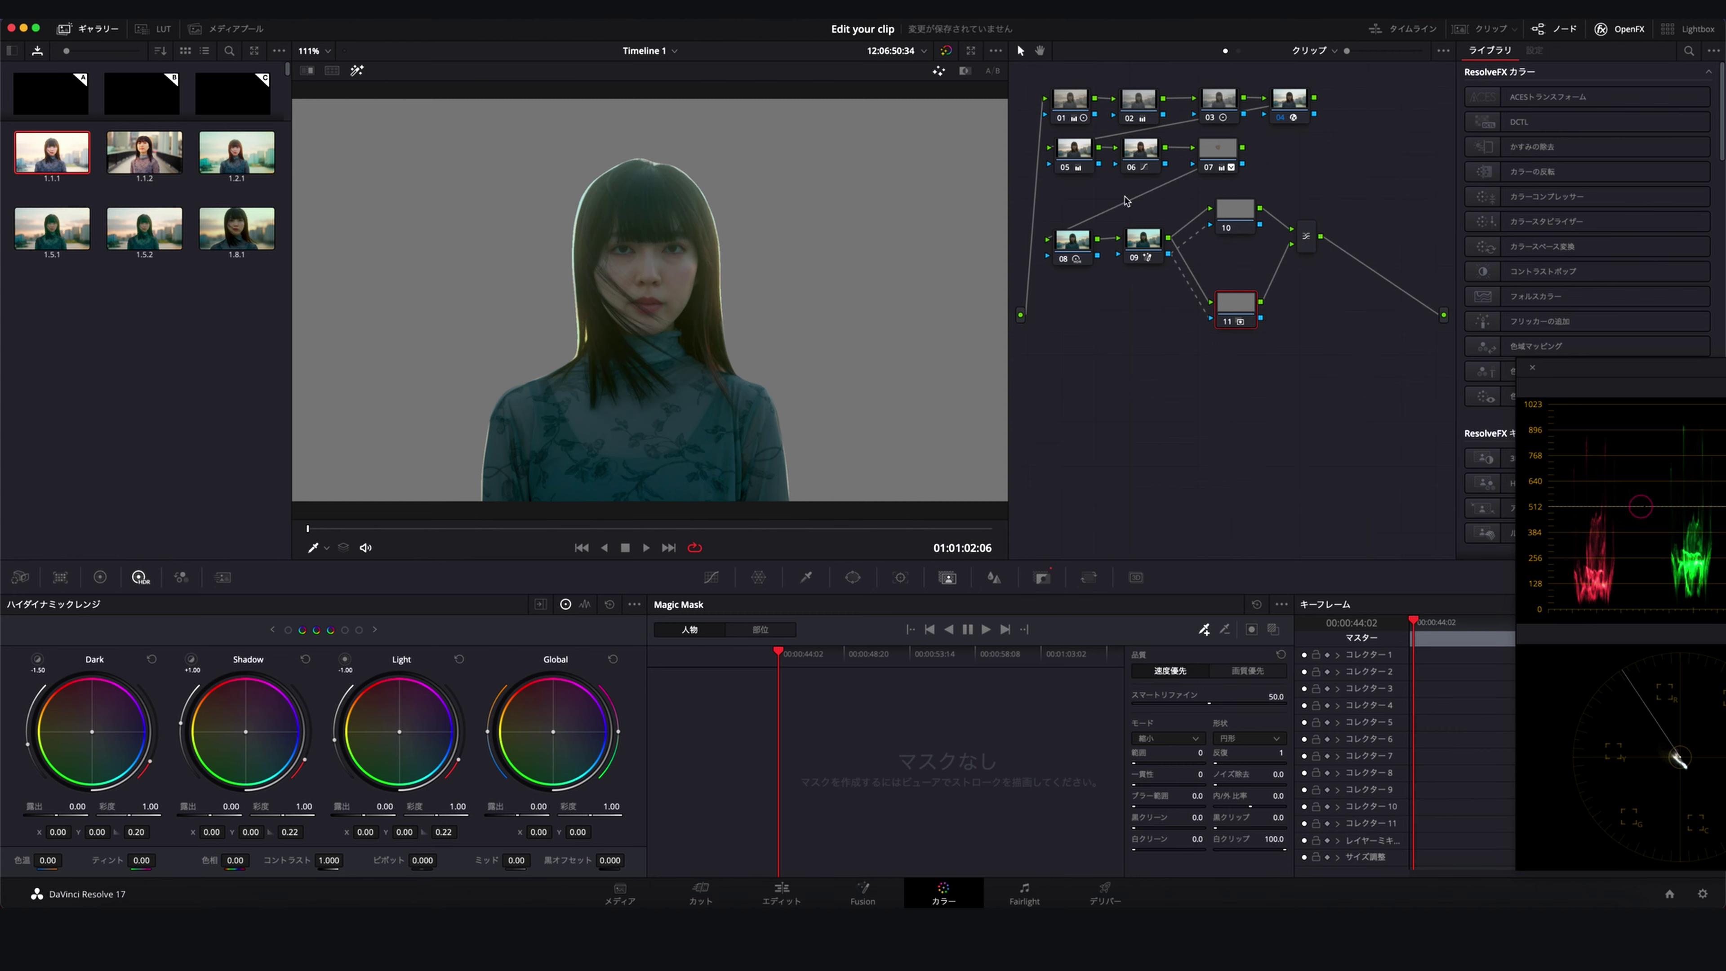
drag(1306, 253, 1307, 264)
drag(1234, 216, 1238, 217)
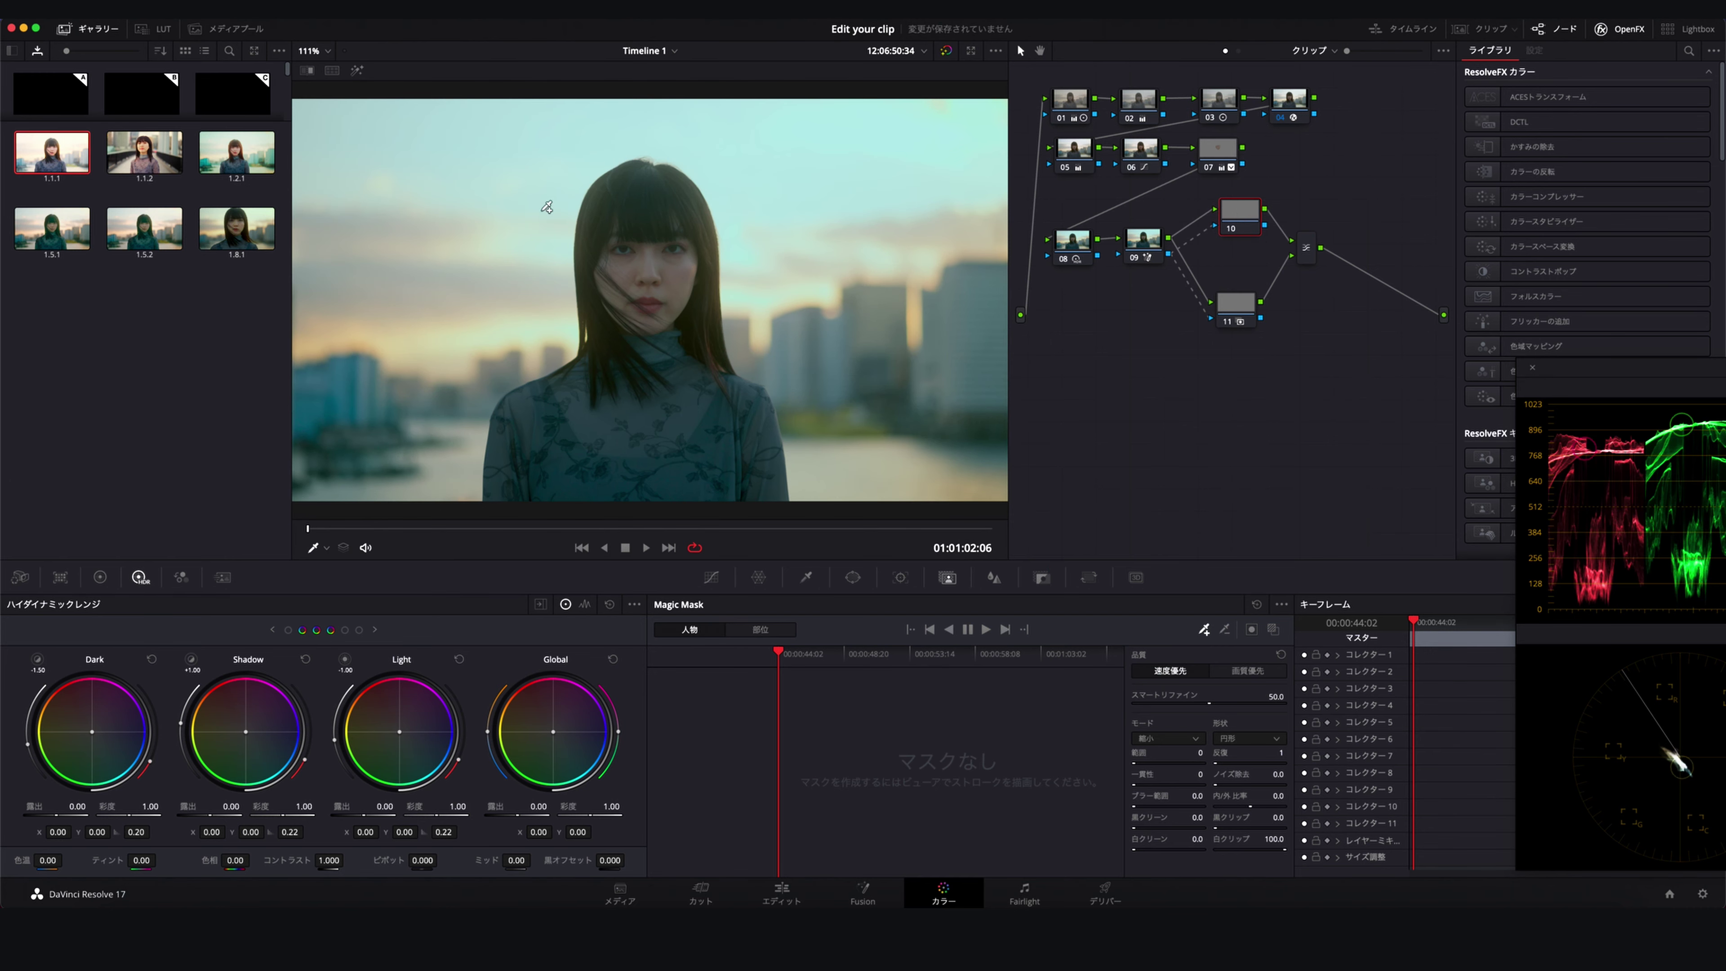
drag(1243, 308, 1246, 307)
drag(1239, 214, 1235, 220)
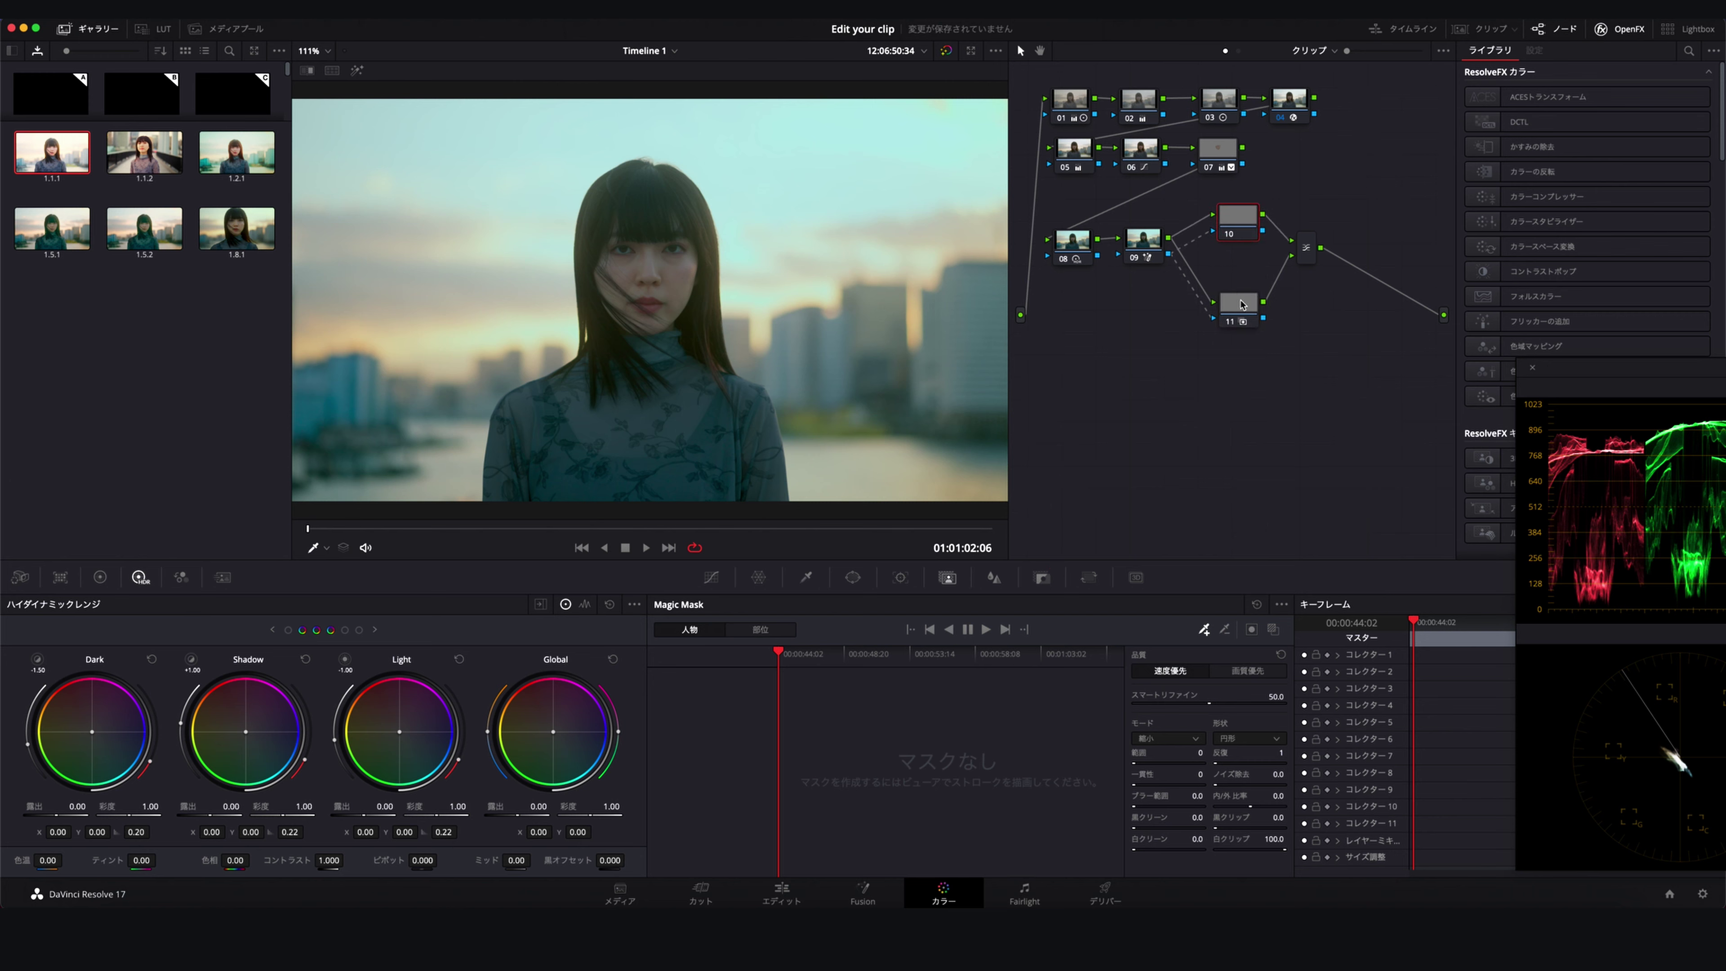
drag(1238, 309, 1235, 310)
drag(1236, 305, 1312, 278)
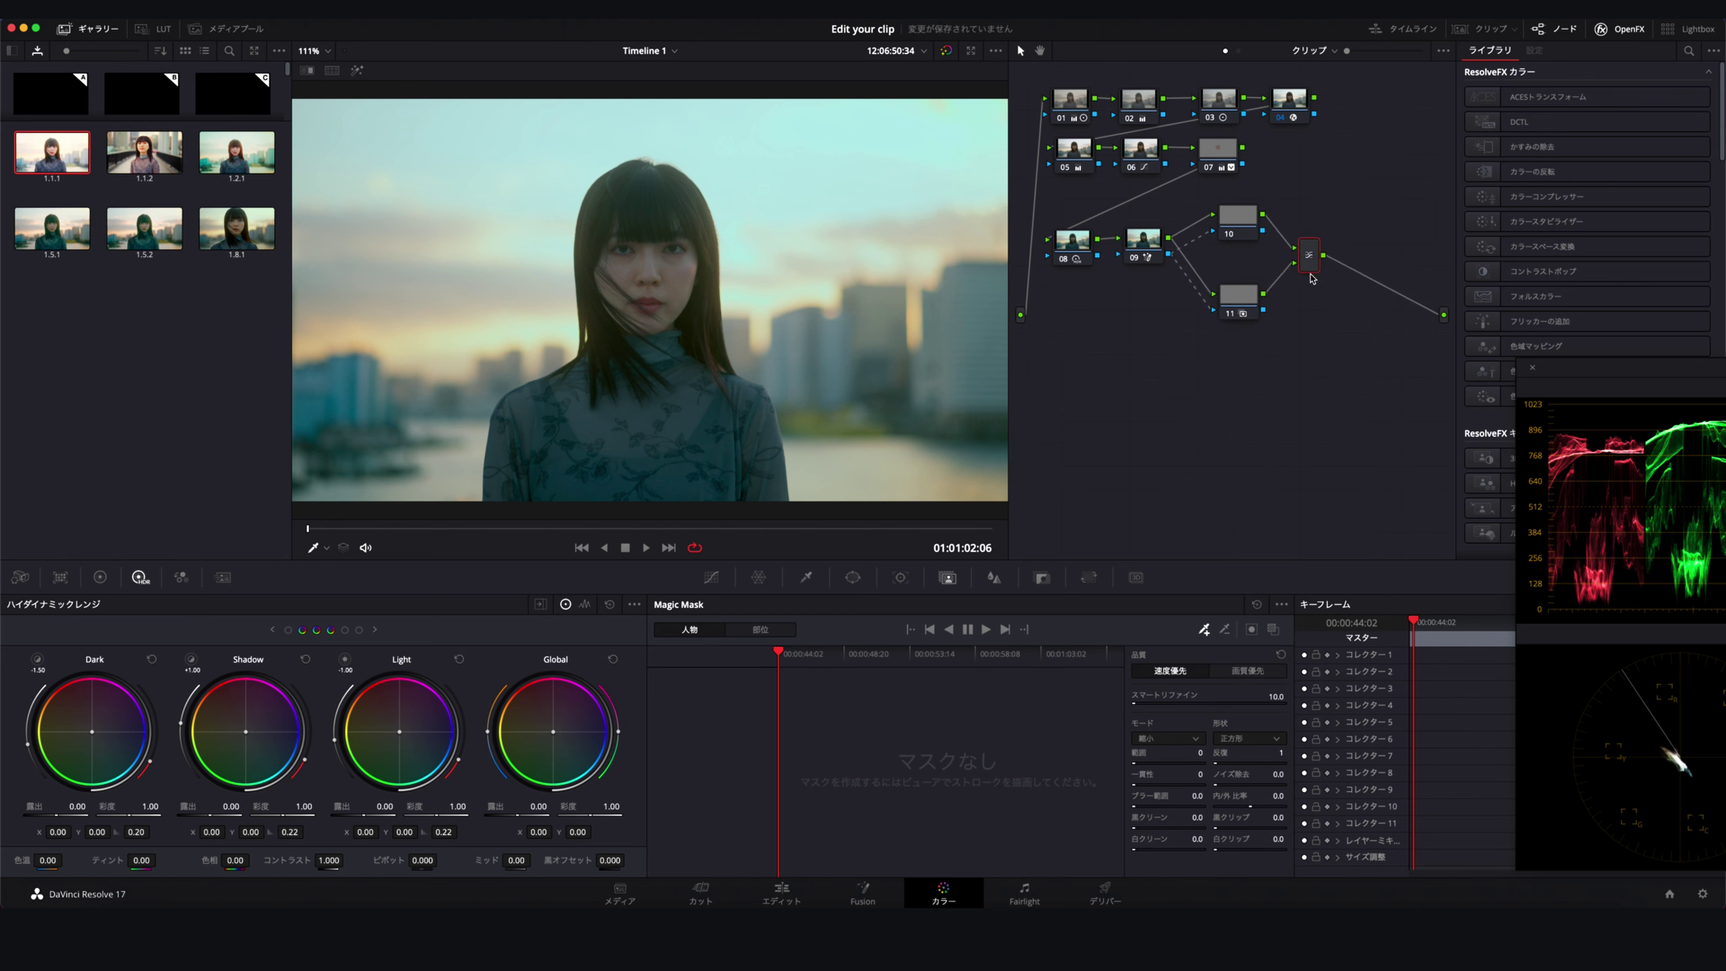
Select node 10 and bring up the primary colour wheels to grade it
click(1233, 228)
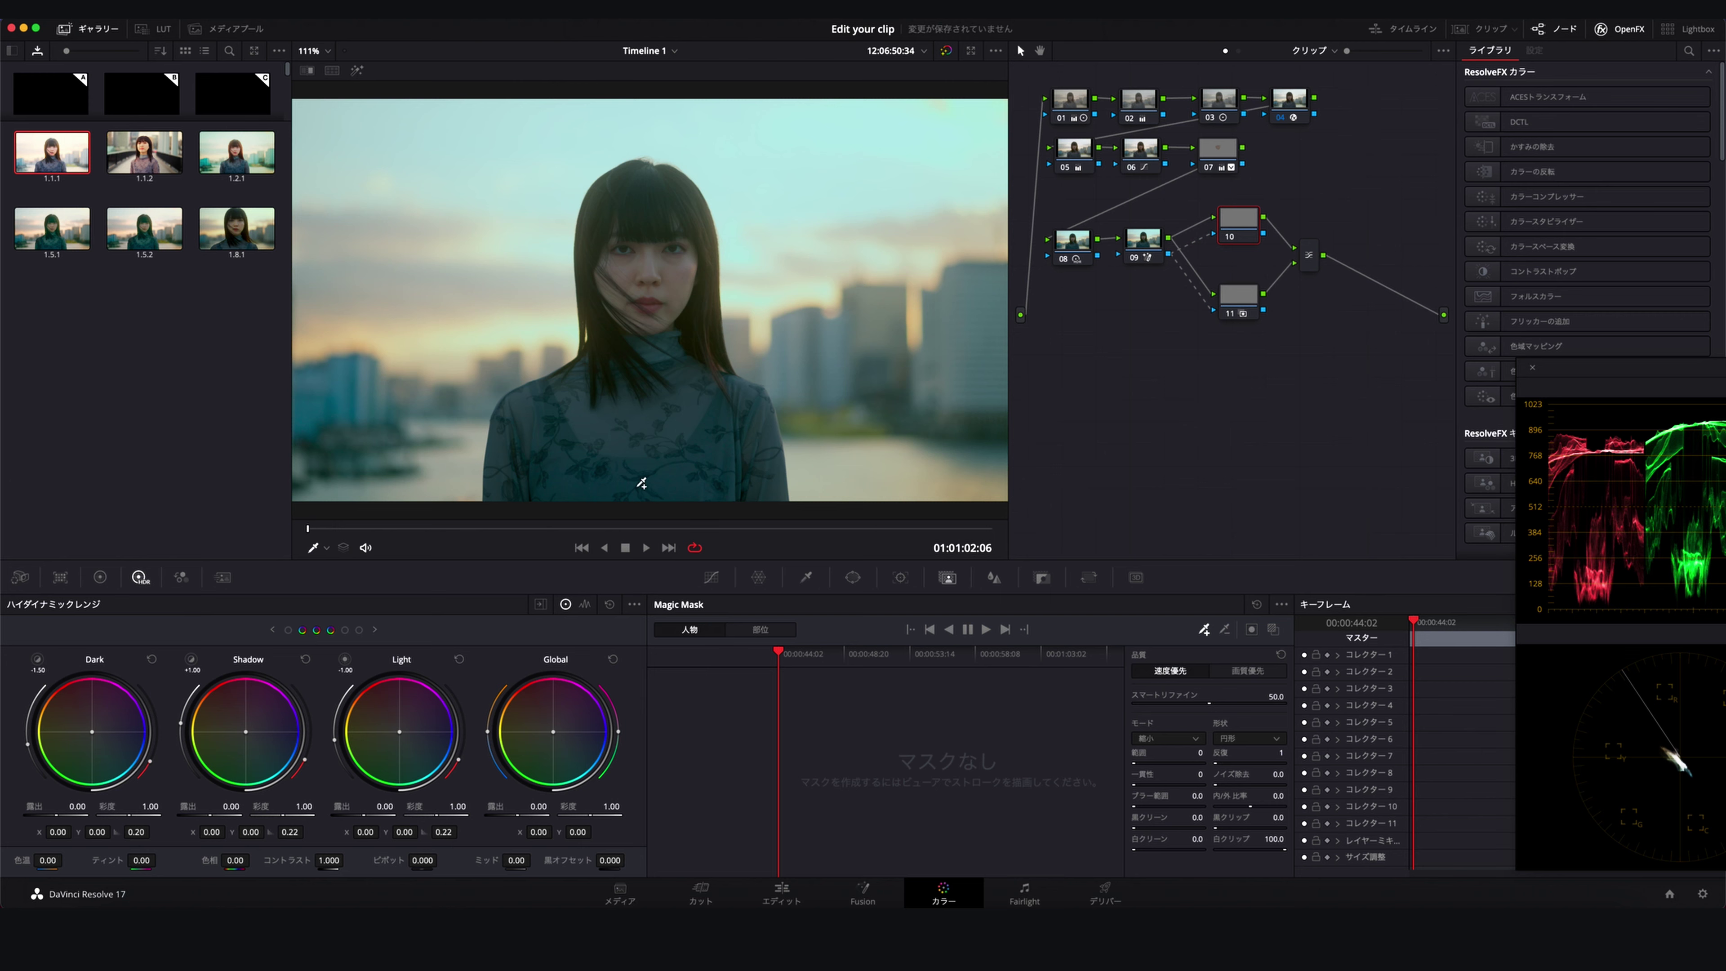
drag(1244, 223, 1244, 225)
drag(1238, 226, 1238, 225)
click(100, 577)
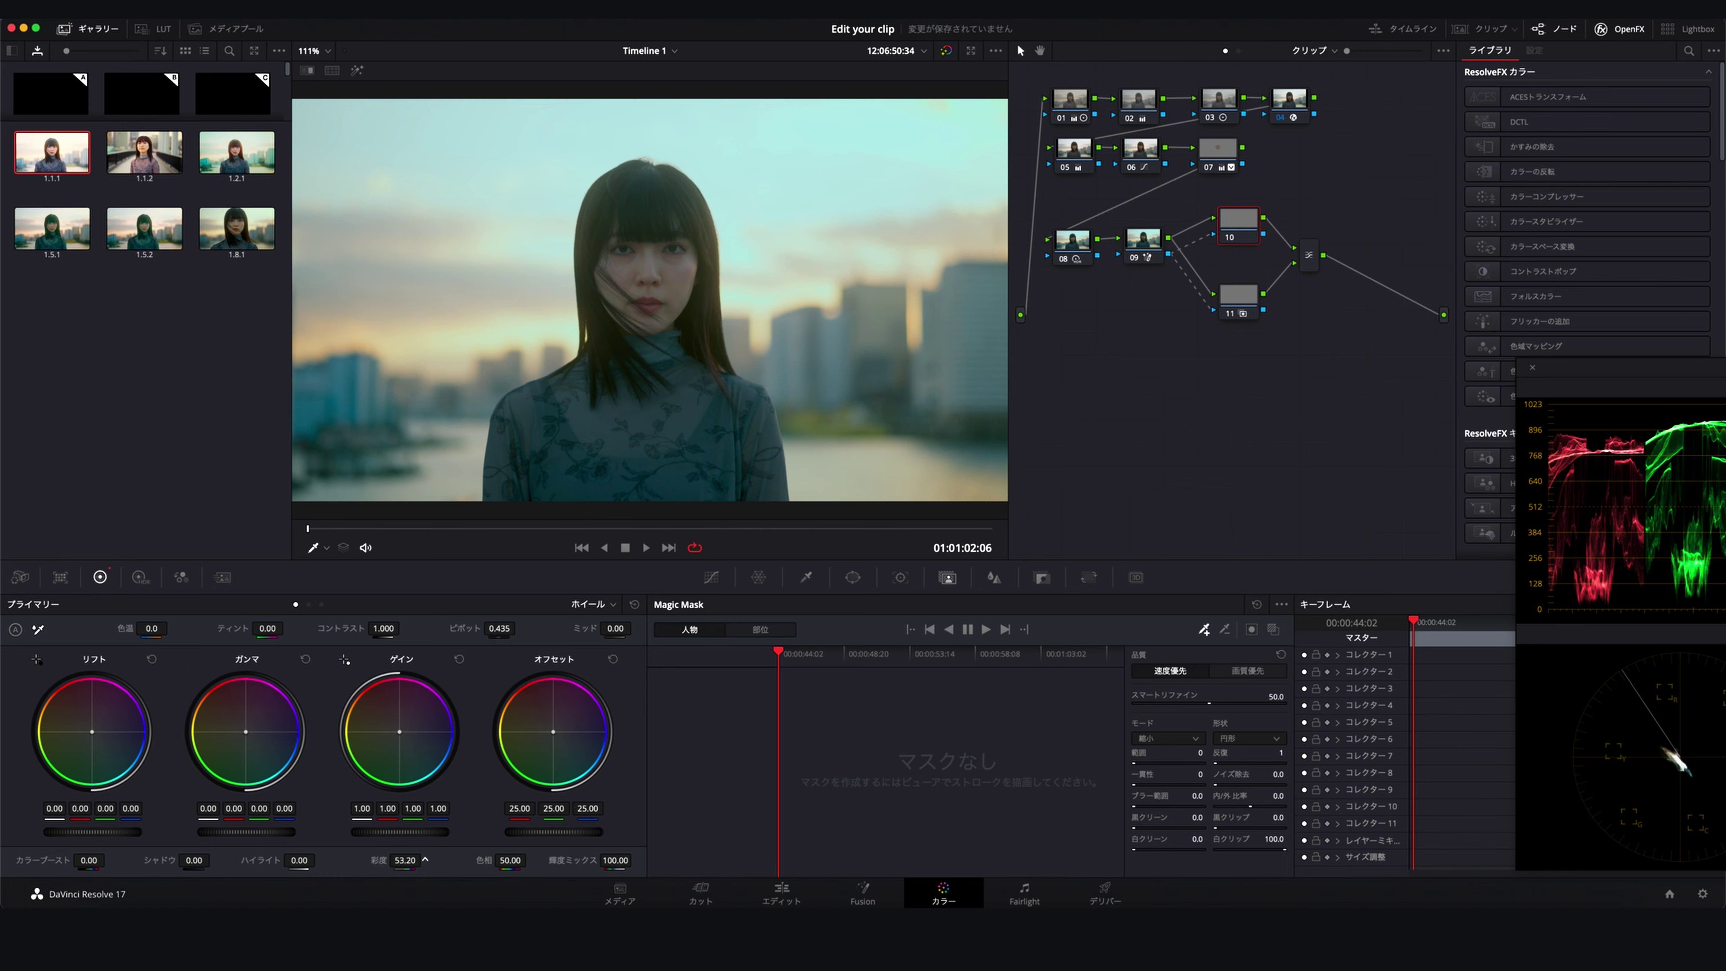
Set node 10's saturation to 72, then bring it down to about 58
text(72)
key(Return)
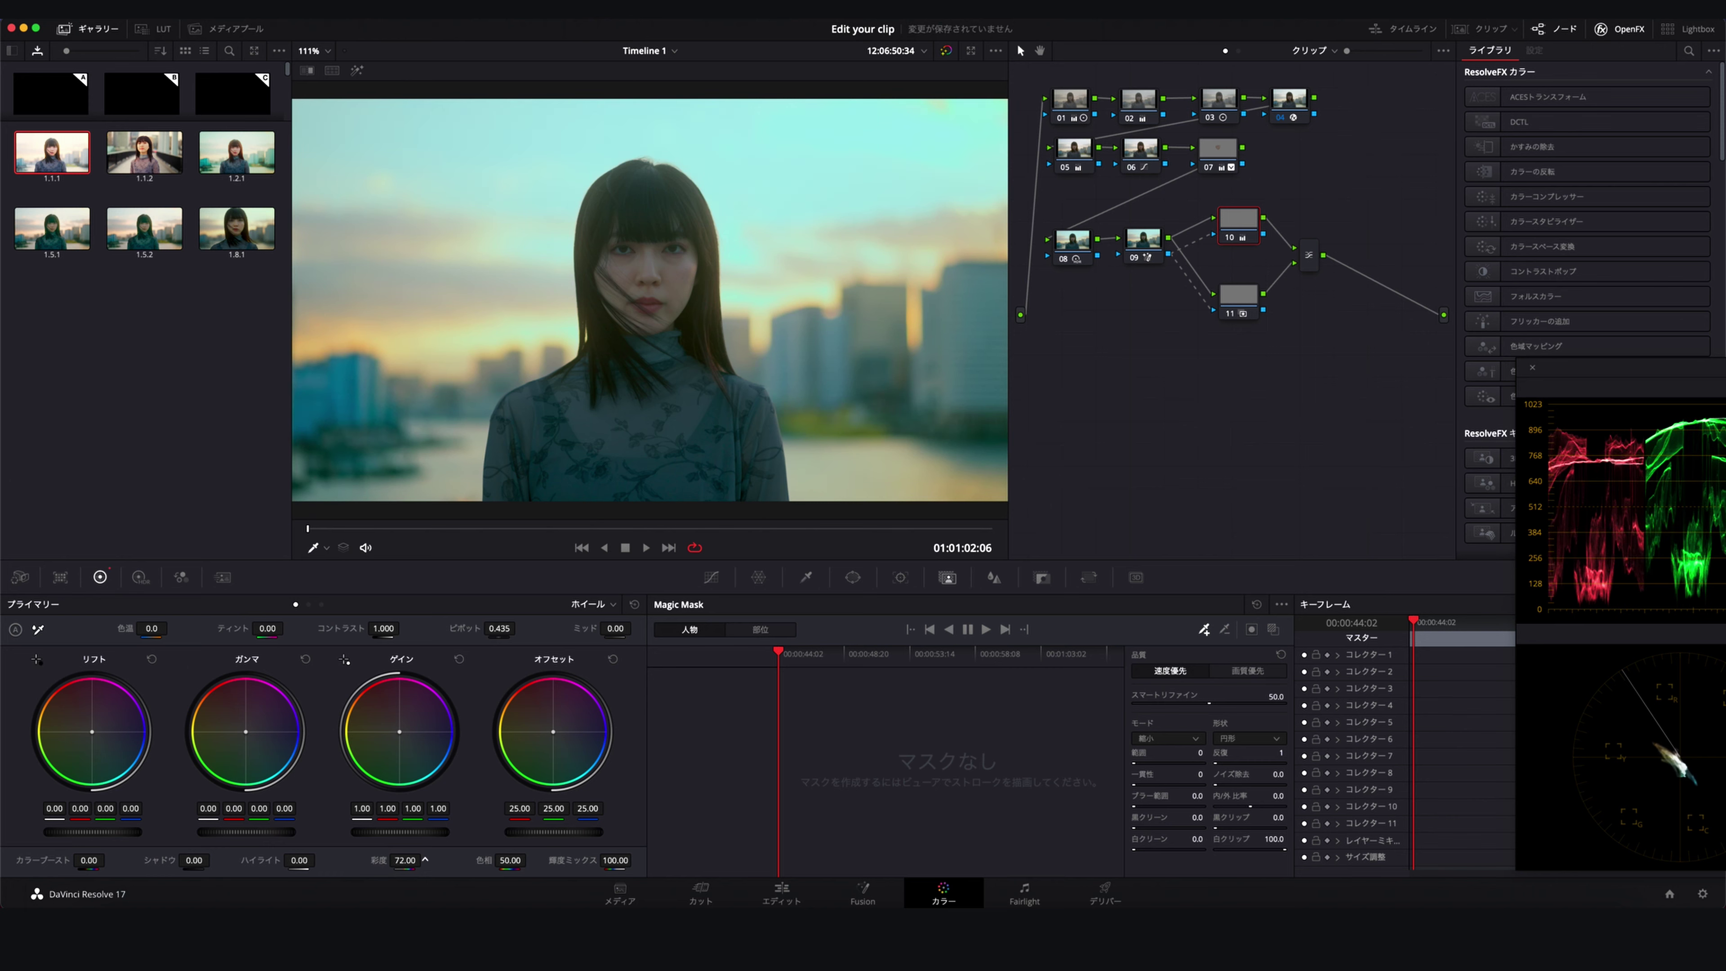
drag(405, 859, 387, 860)
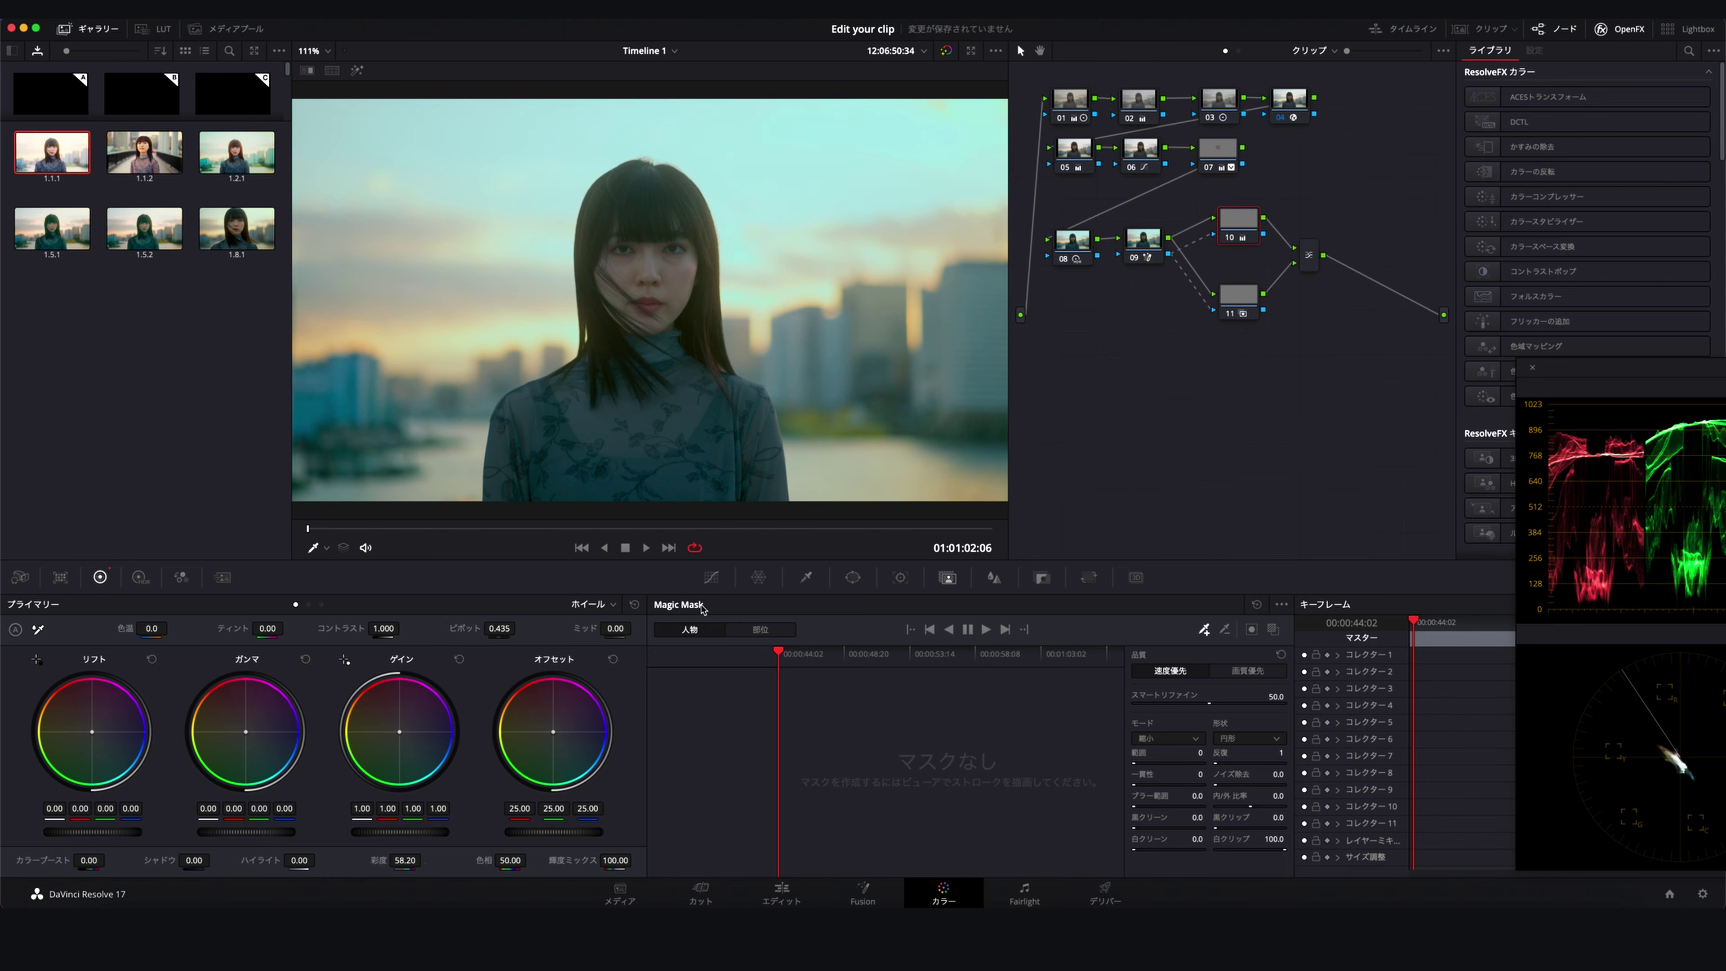
Add a low and an upper control point to node 10's custom curve
click(711, 577)
click(931, 604)
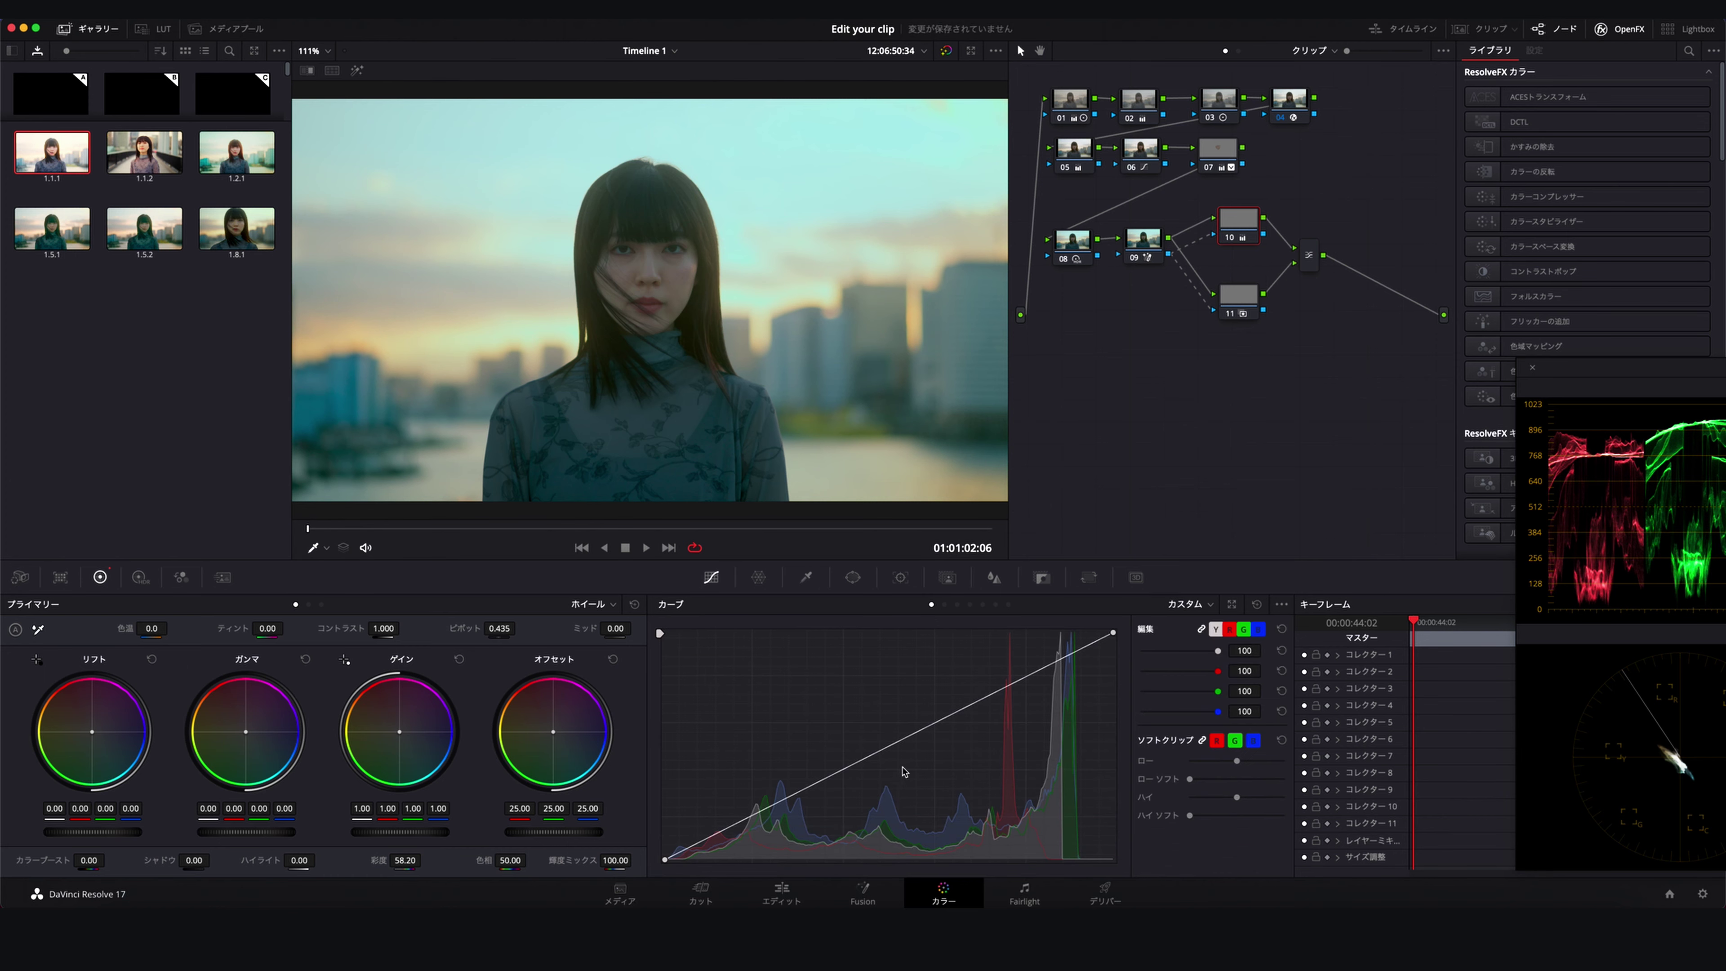
drag(849, 766, 850, 773)
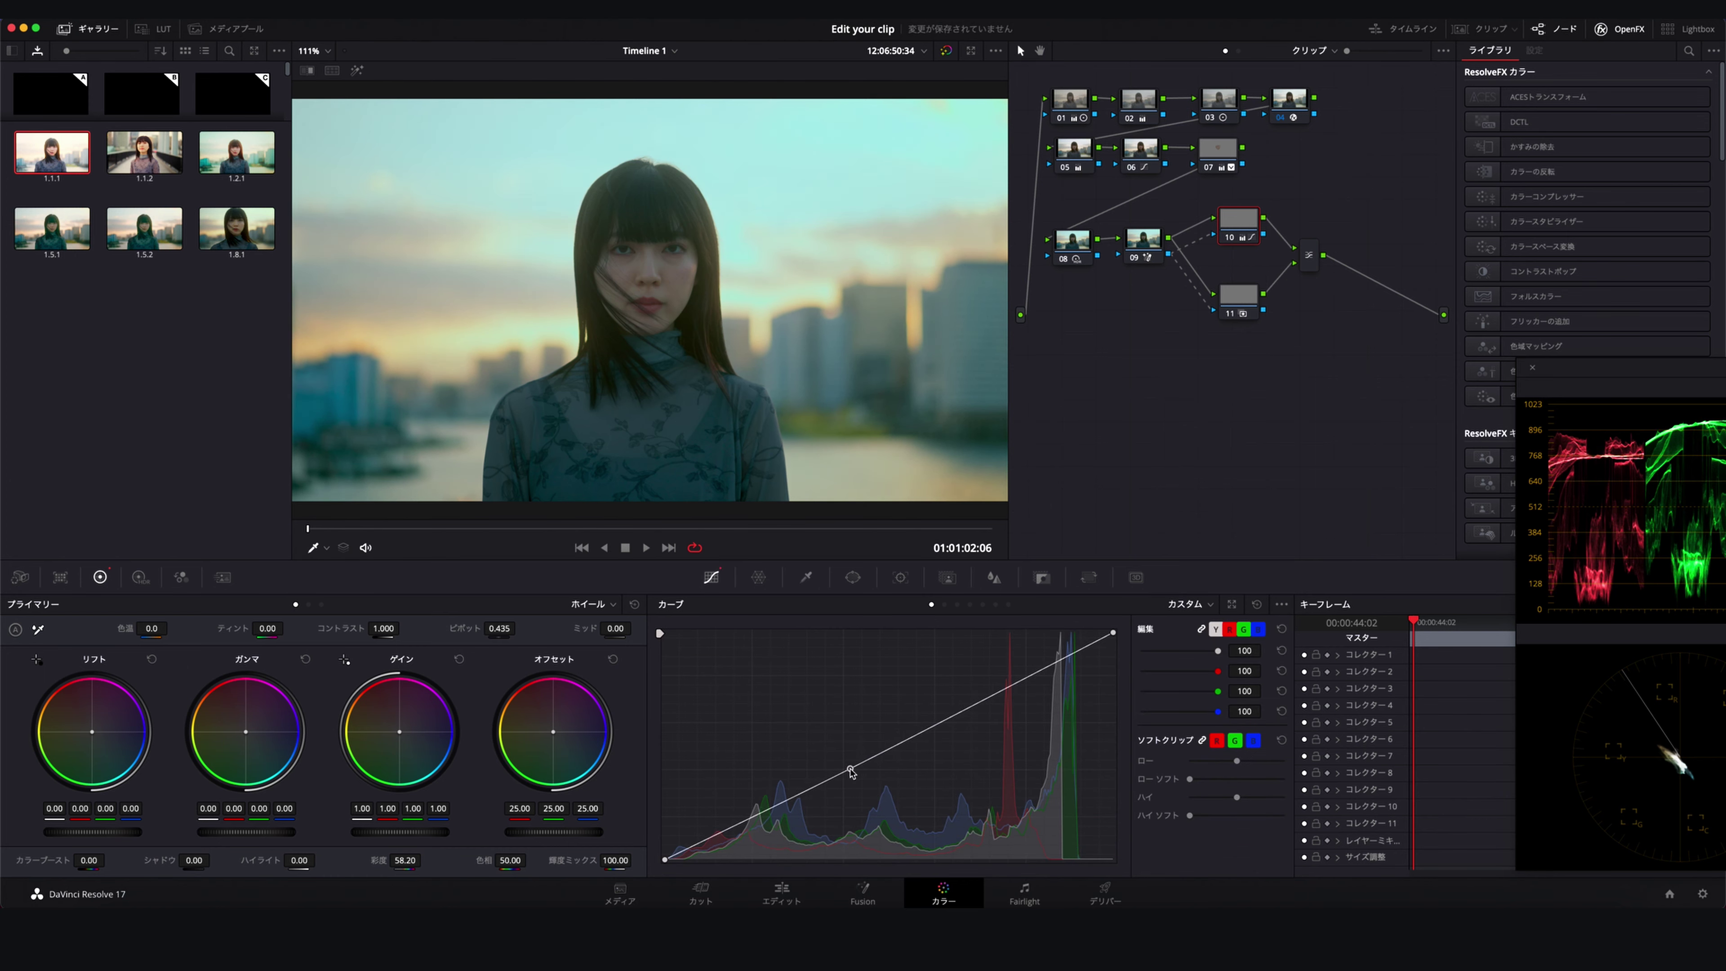
click(972, 712)
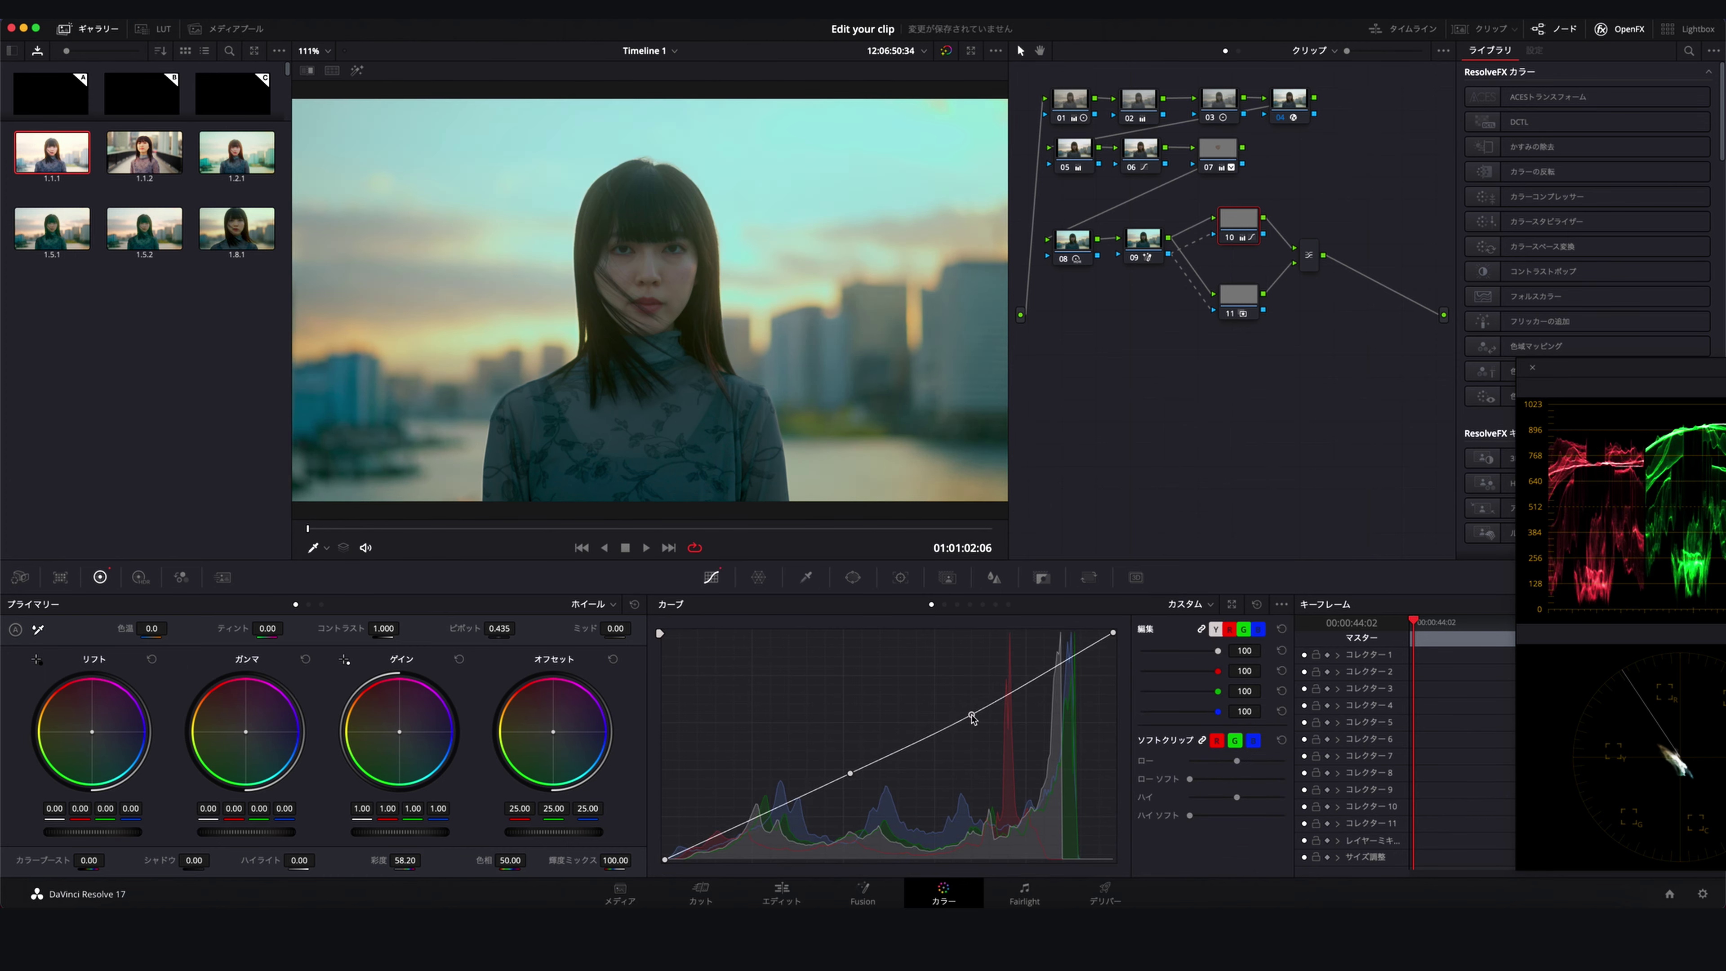
drag(972, 713, 974, 707)
Reduce node 10's saturation to 55, then select node 11 for grading
drag(378, 860, 376, 860)
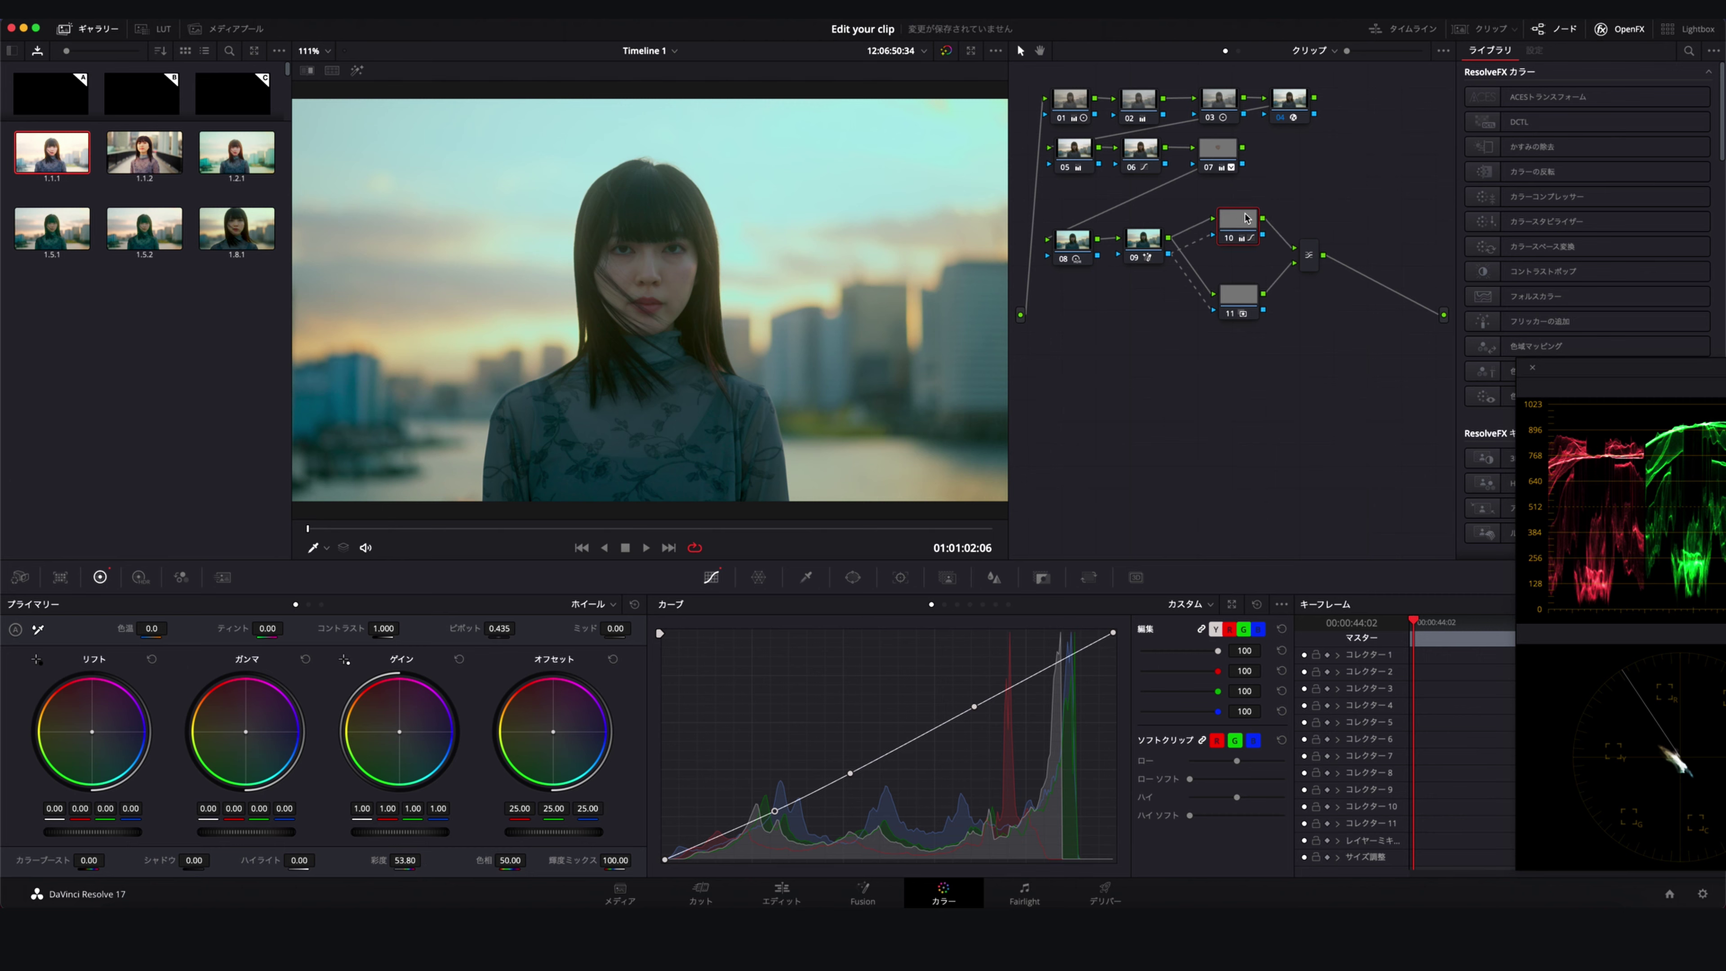
click(1239, 293)
drag(1231, 291, 1230, 299)
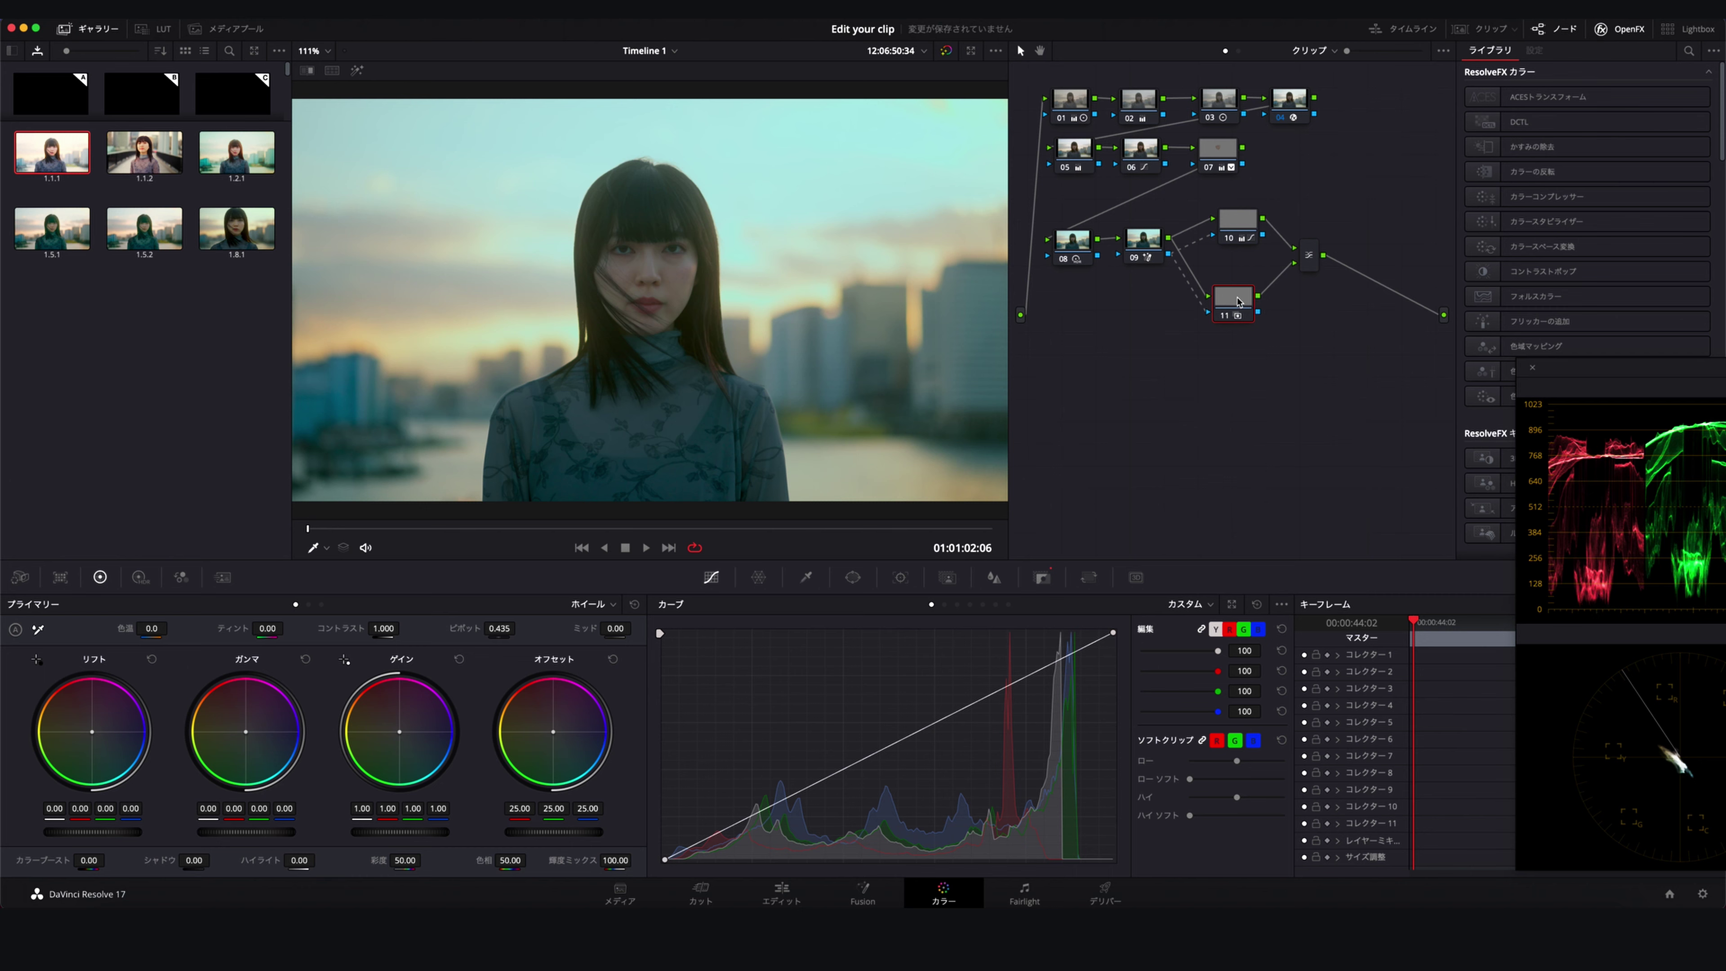
drag(1236, 302, 1231, 317)
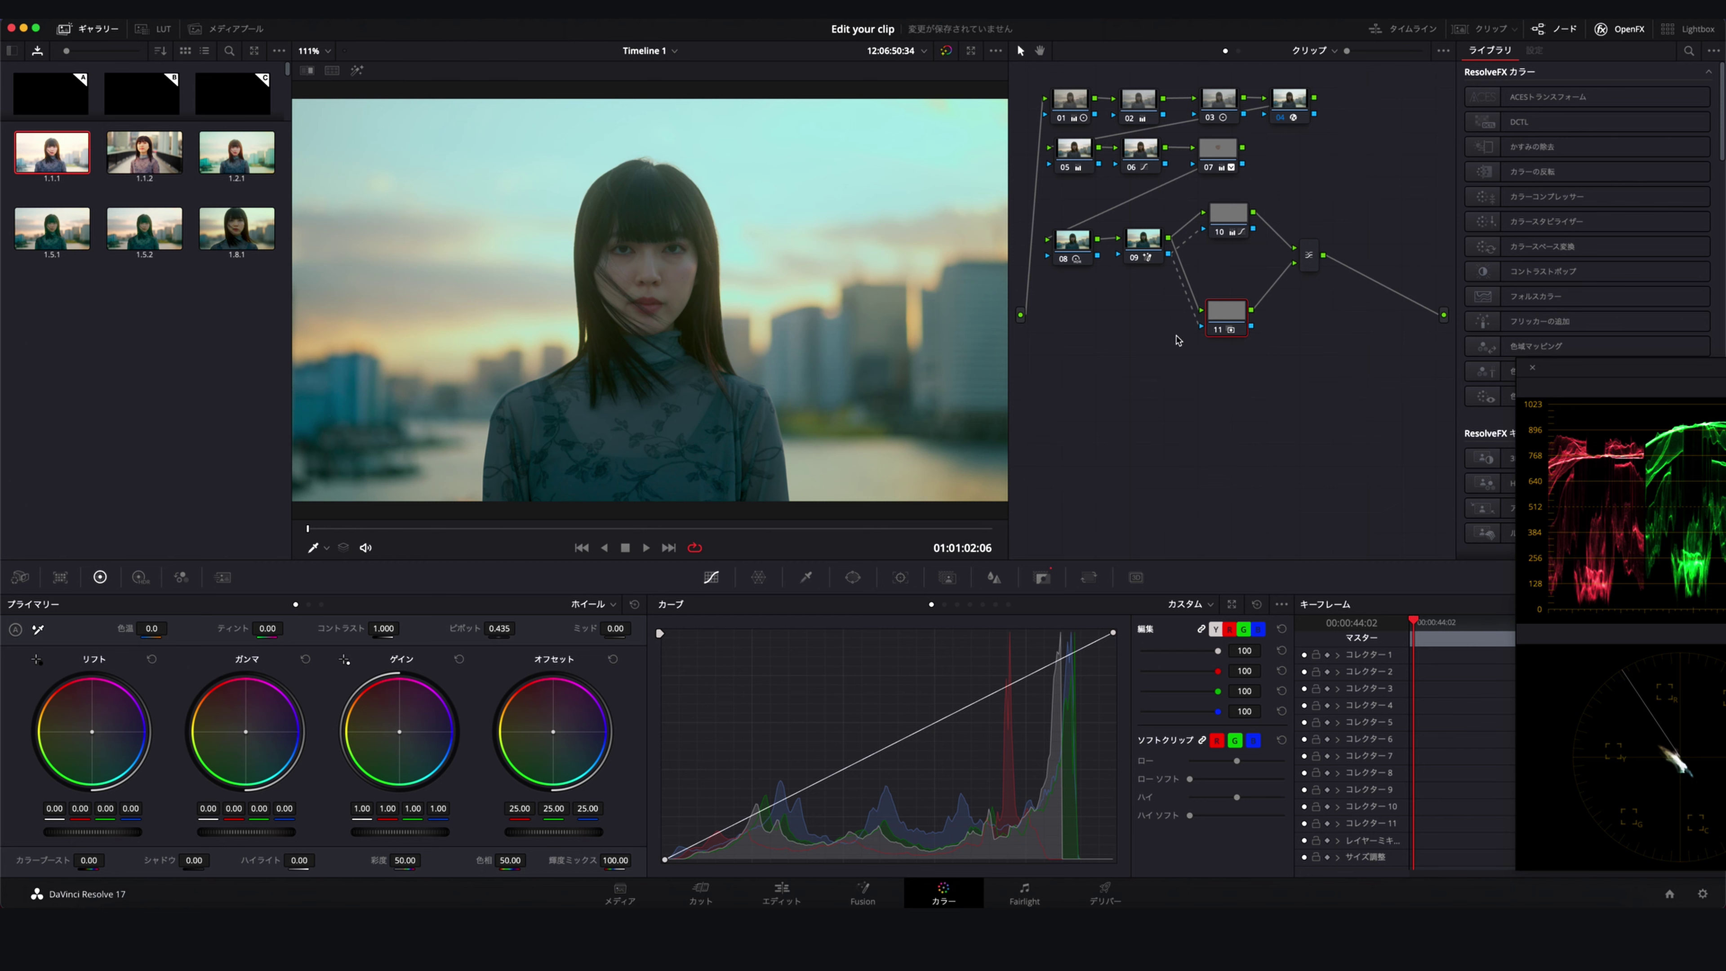
drag(1234, 313, 1228, 318)
click(357, 71)
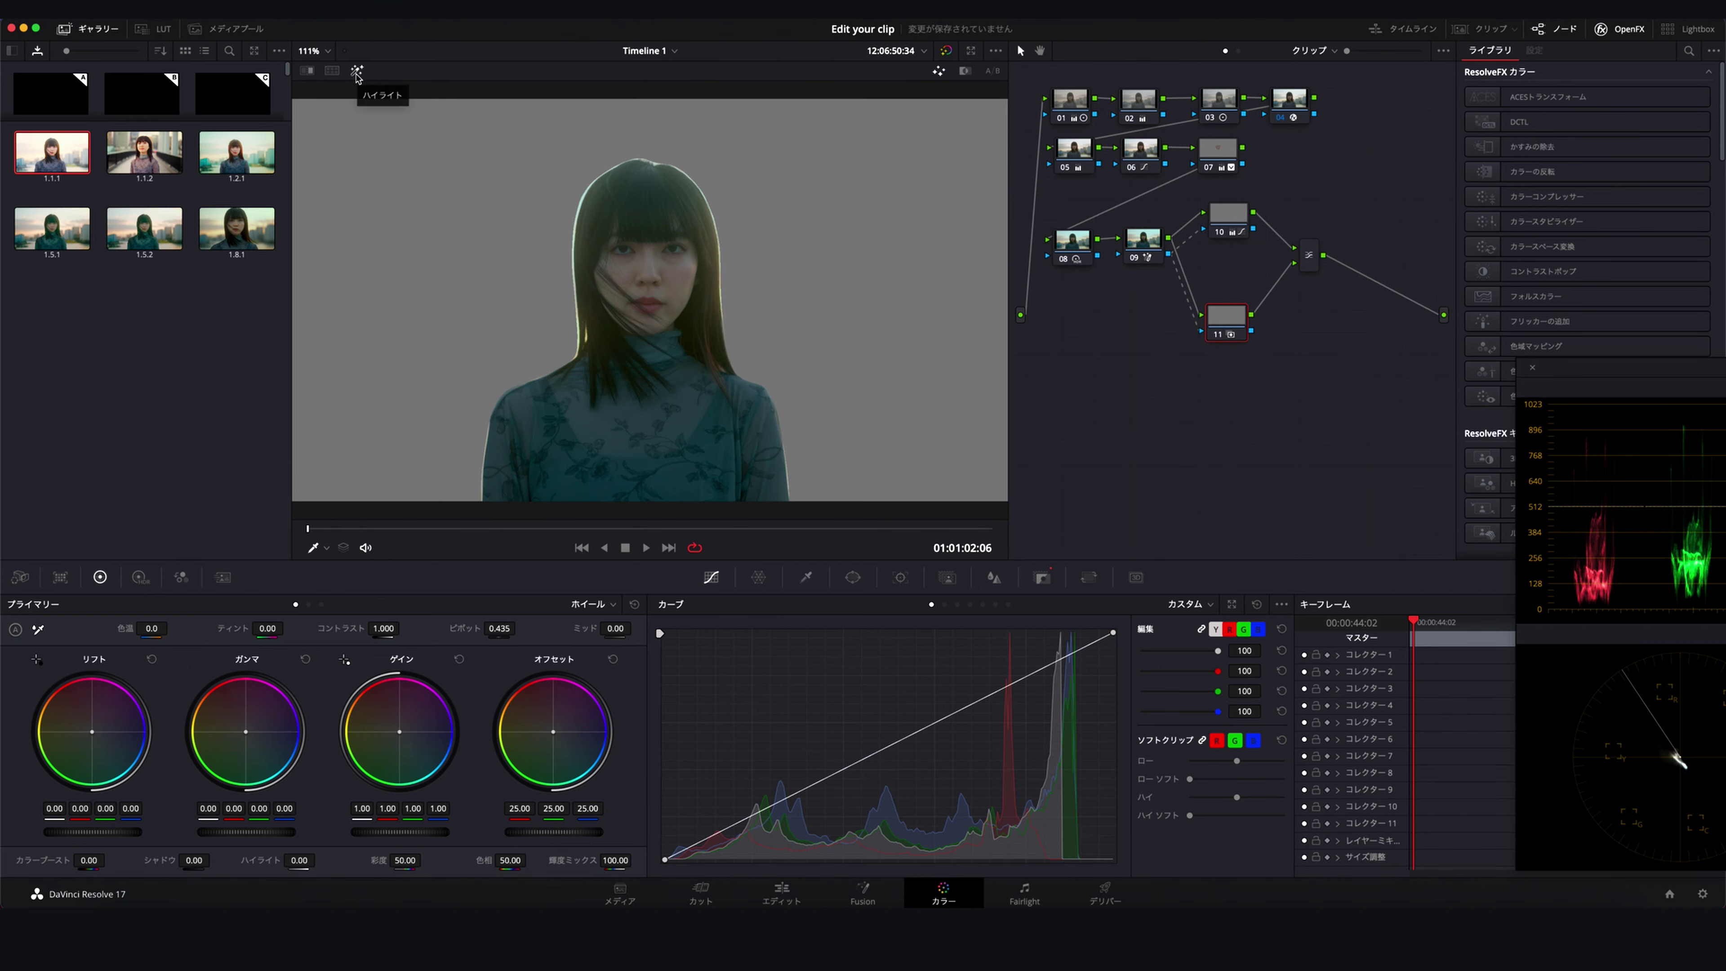
click(357, 71)
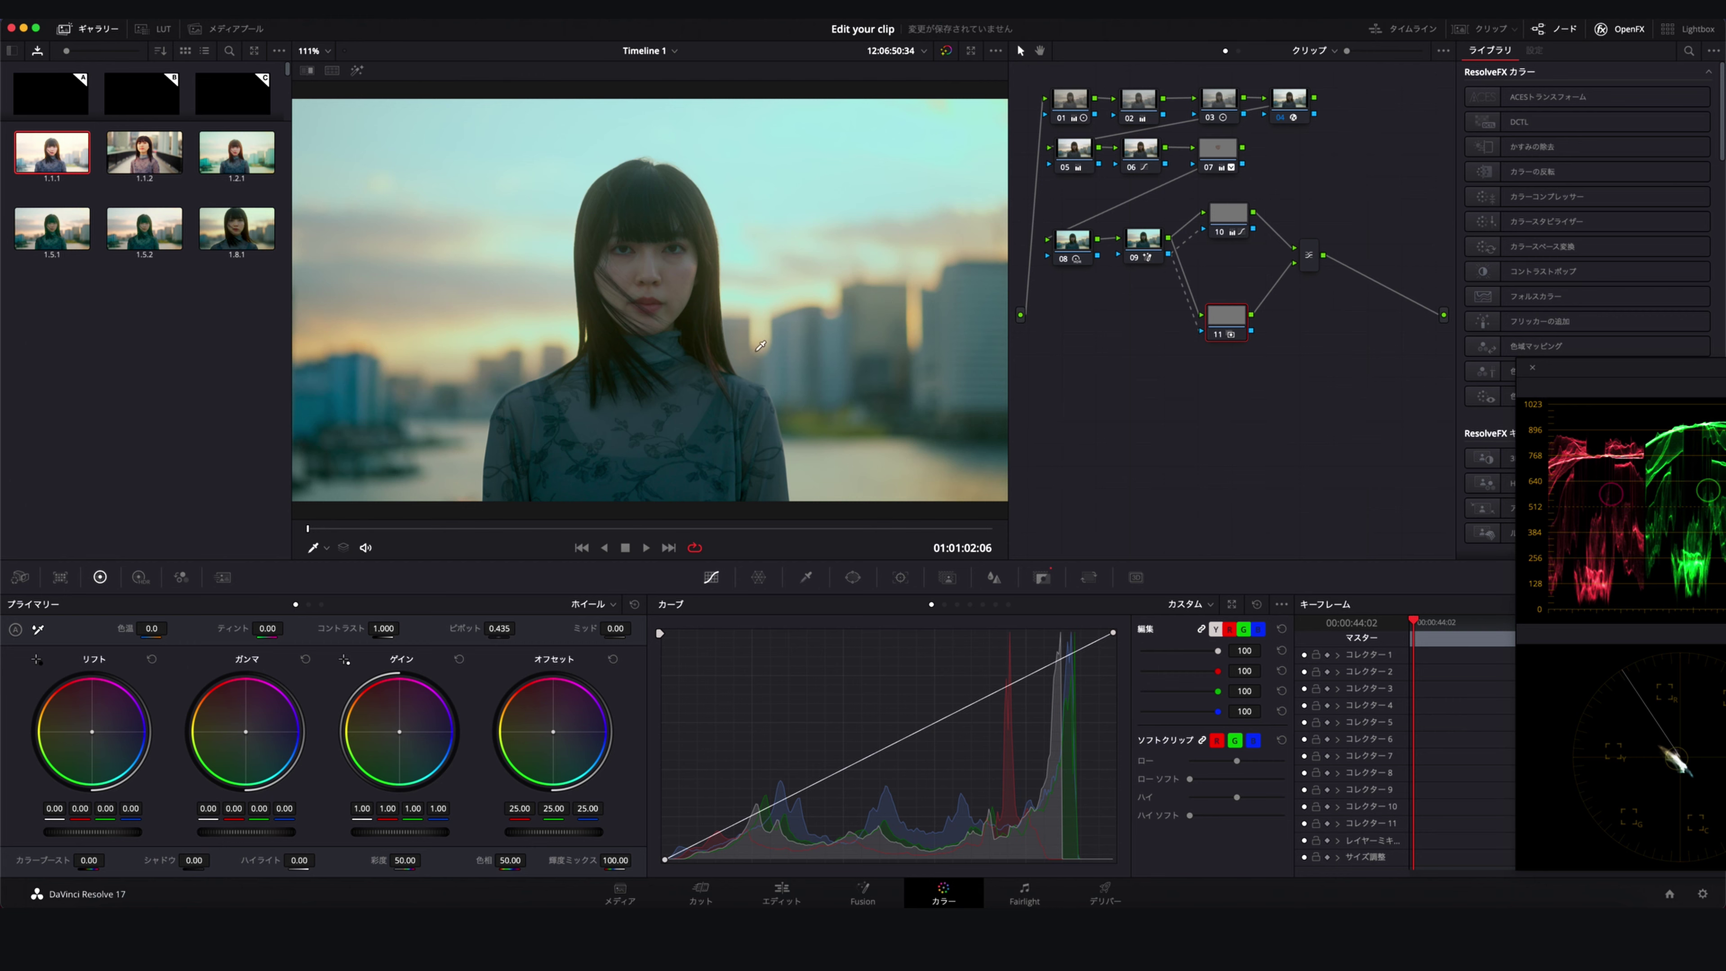
Draw a six-point freehand window around the woman on node 11 and close it
key(alt+shift+w)
key(shift+z)
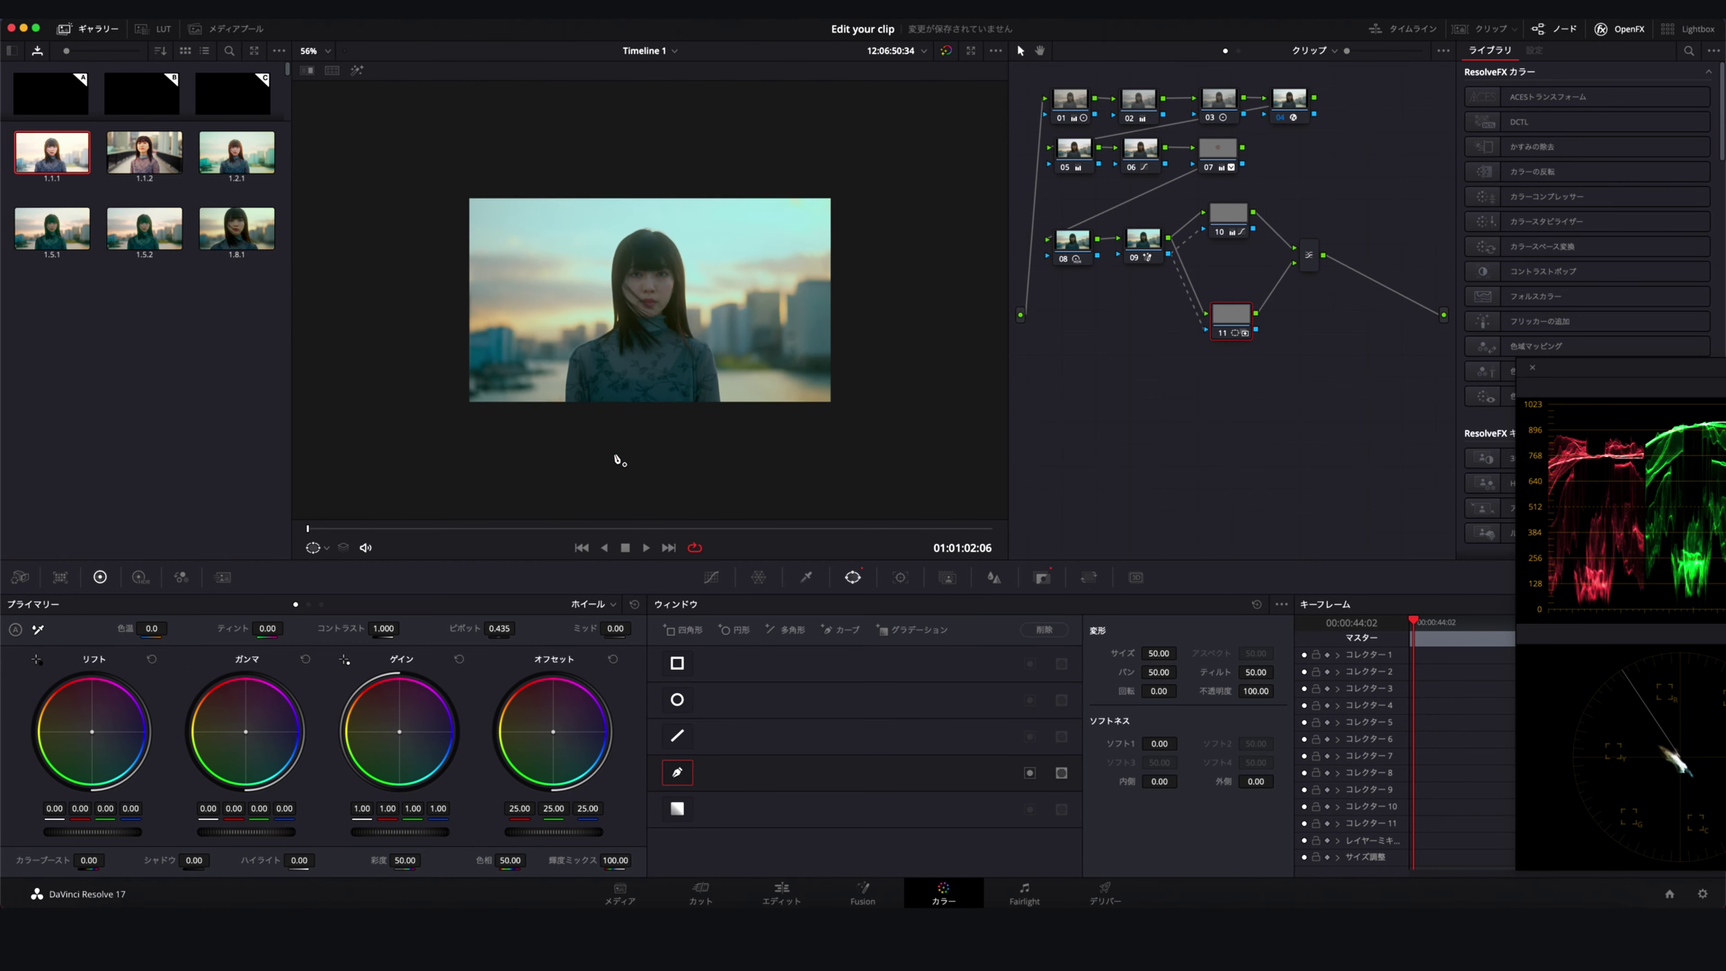
click(650, 171)
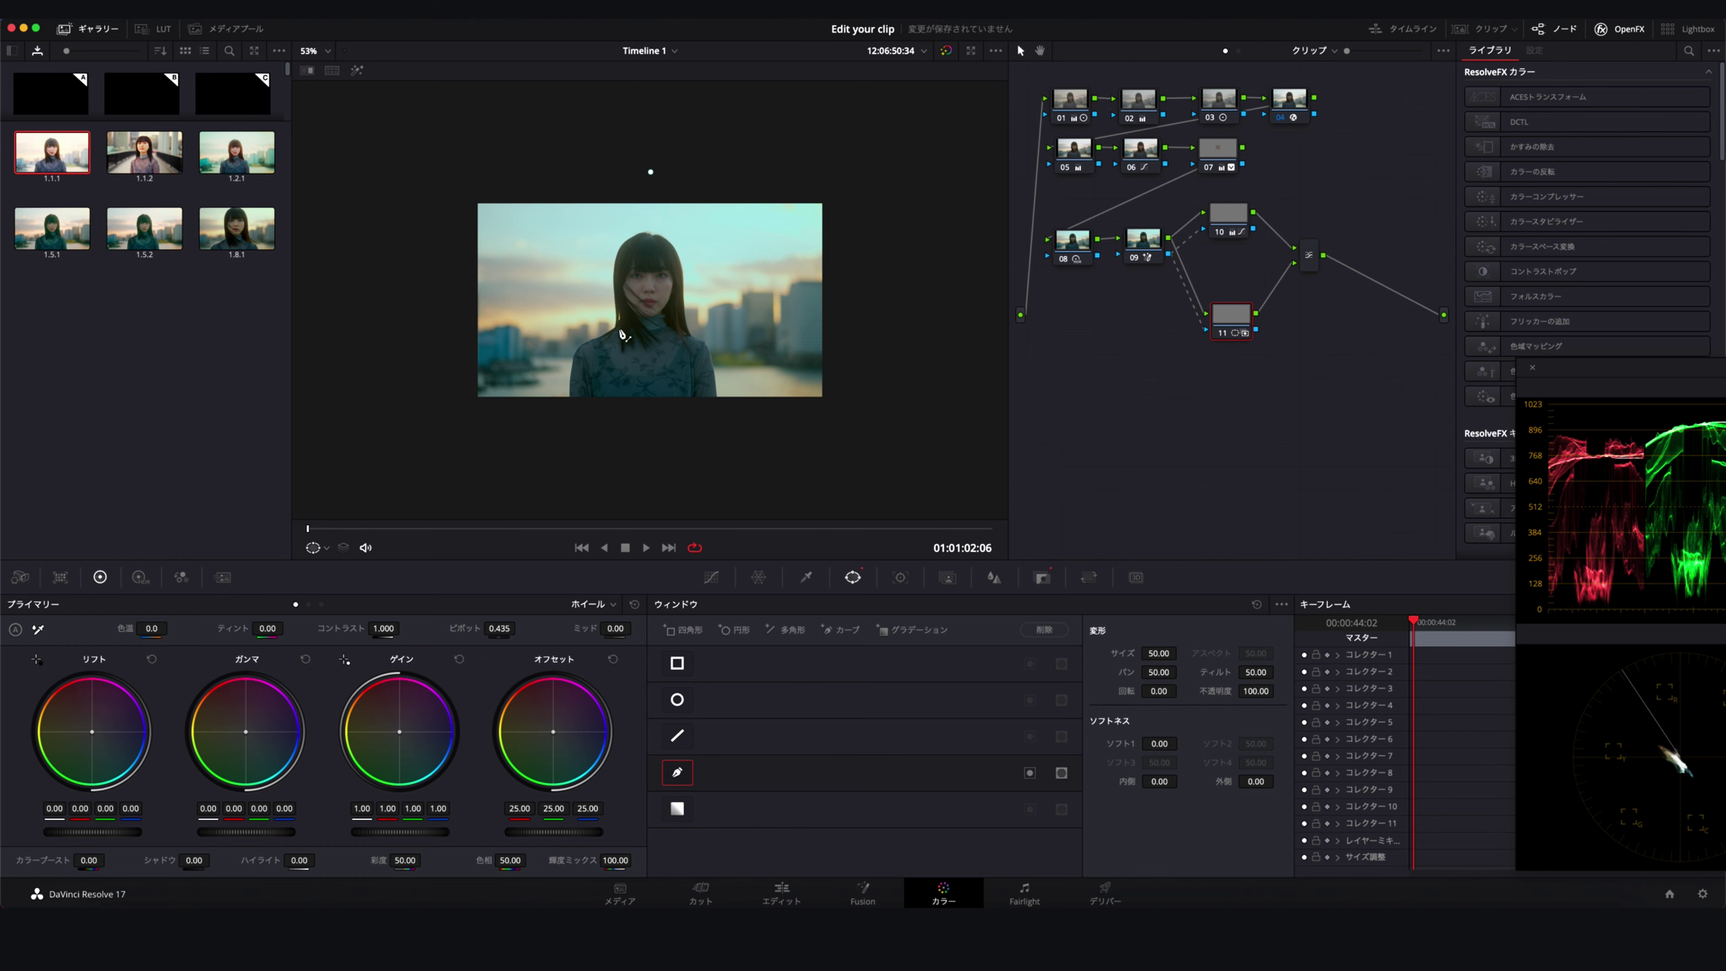
click(627, 319)
click(483, 456)
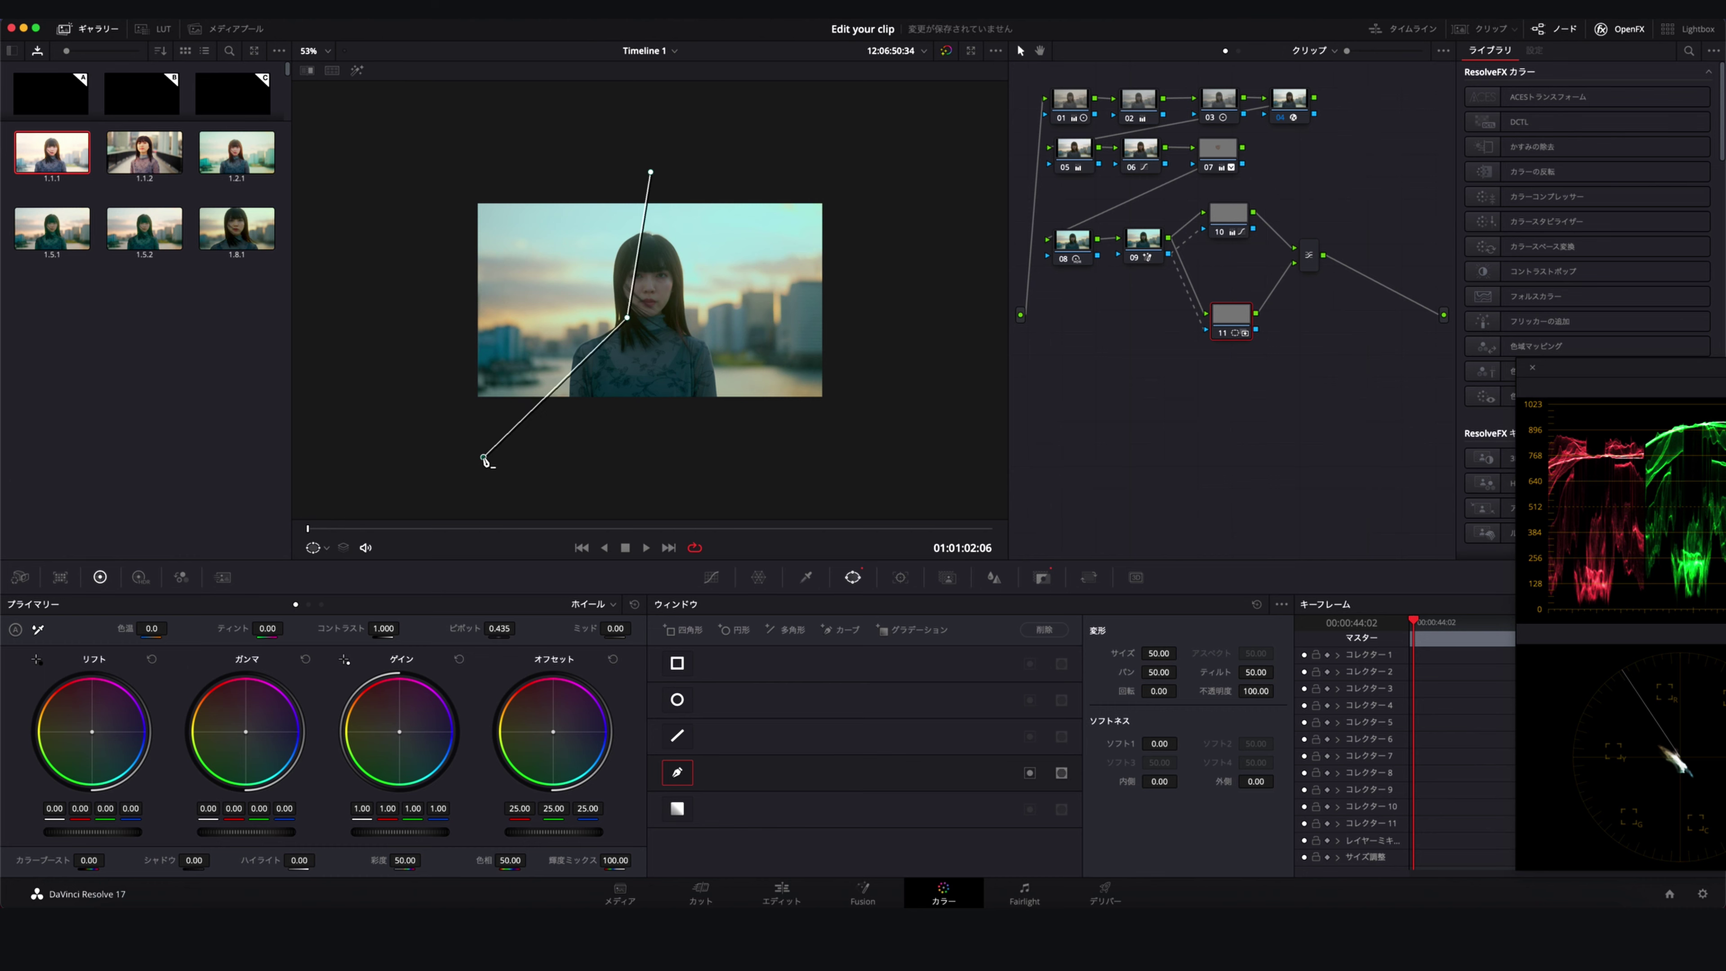
click(626, 486)
click(699, 431)
click(776, 167)
click(651, 172)
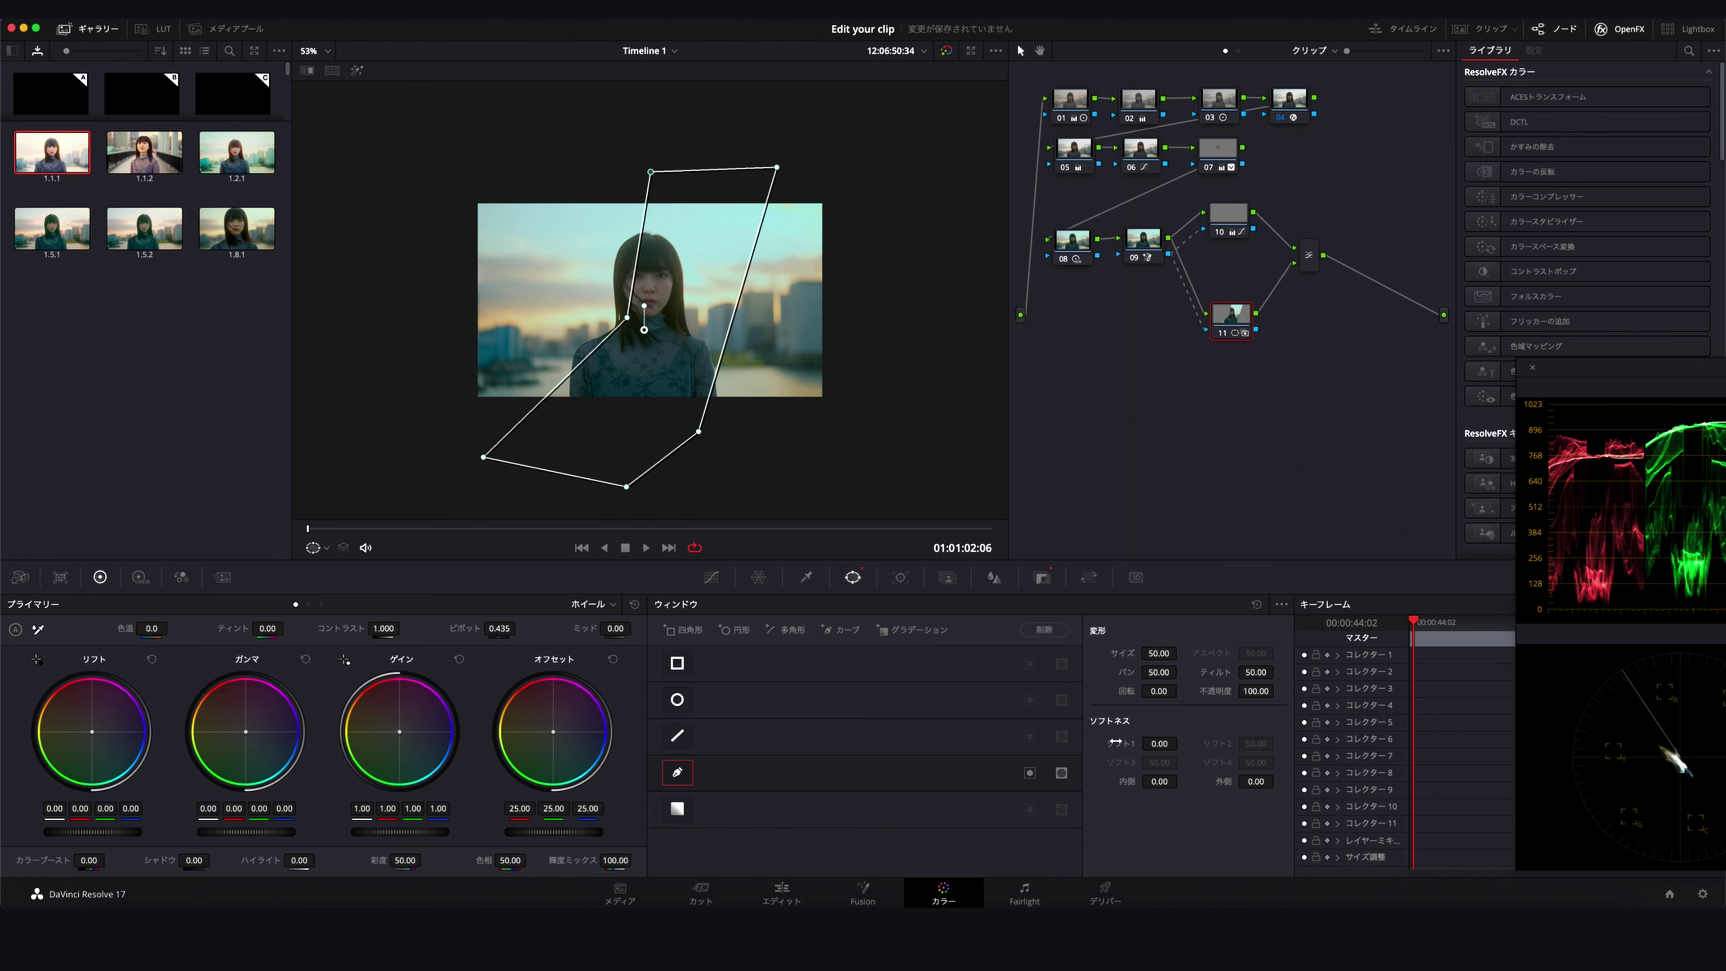
Soften the window's inside edge to 7.78 and bend its left edge along hair and shoulder
mouse_move(1159, 781)
mouse_down()
mouse_move(1263, 781)
mouse_move(1181, 780)
mouse_up()
click(632, 250)
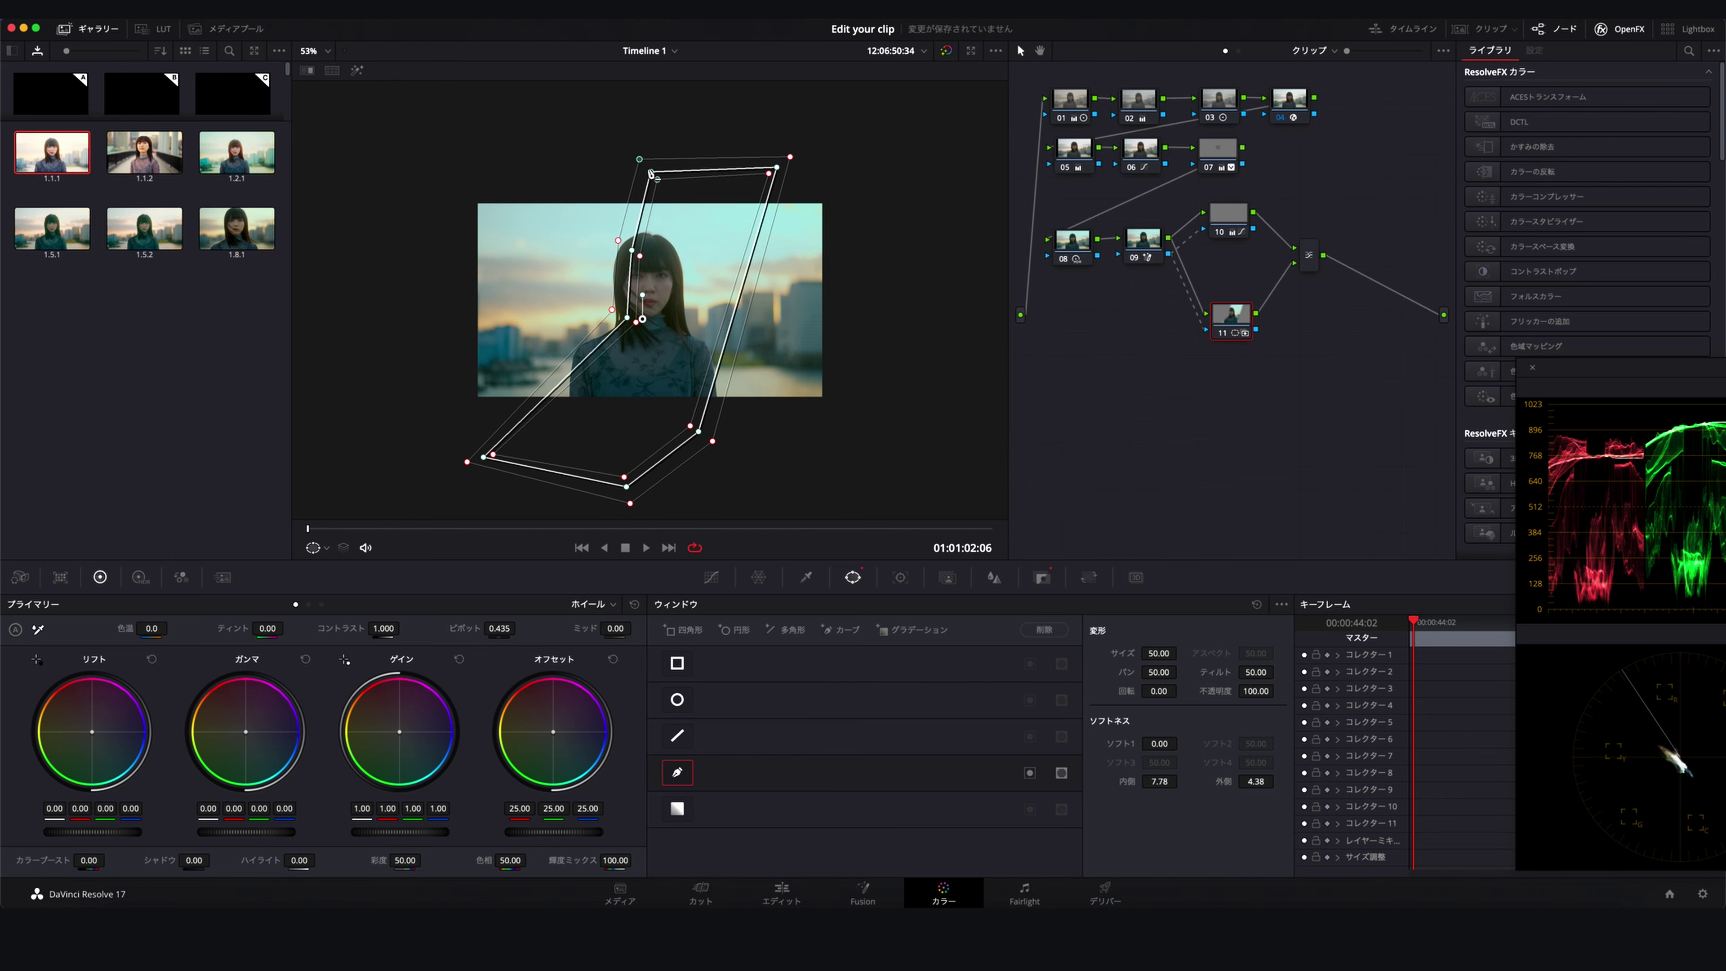
drag(650, 173, 667, 166)
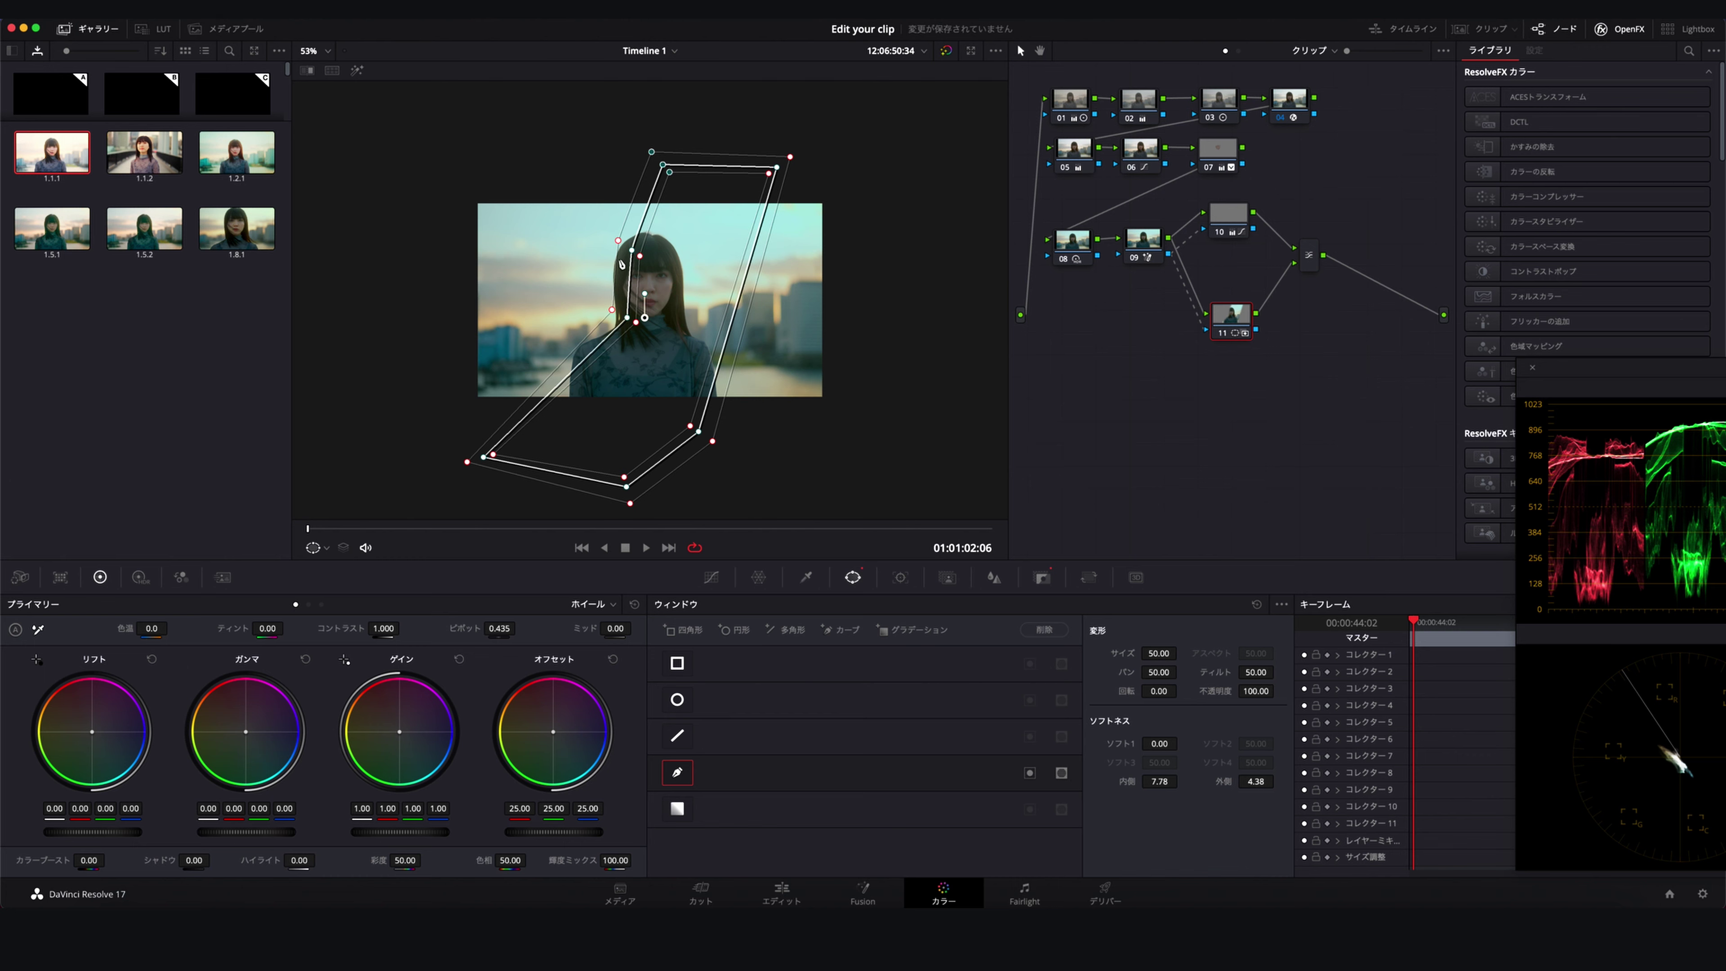
click(555, 394)
drag(556, 395, 592, 357)
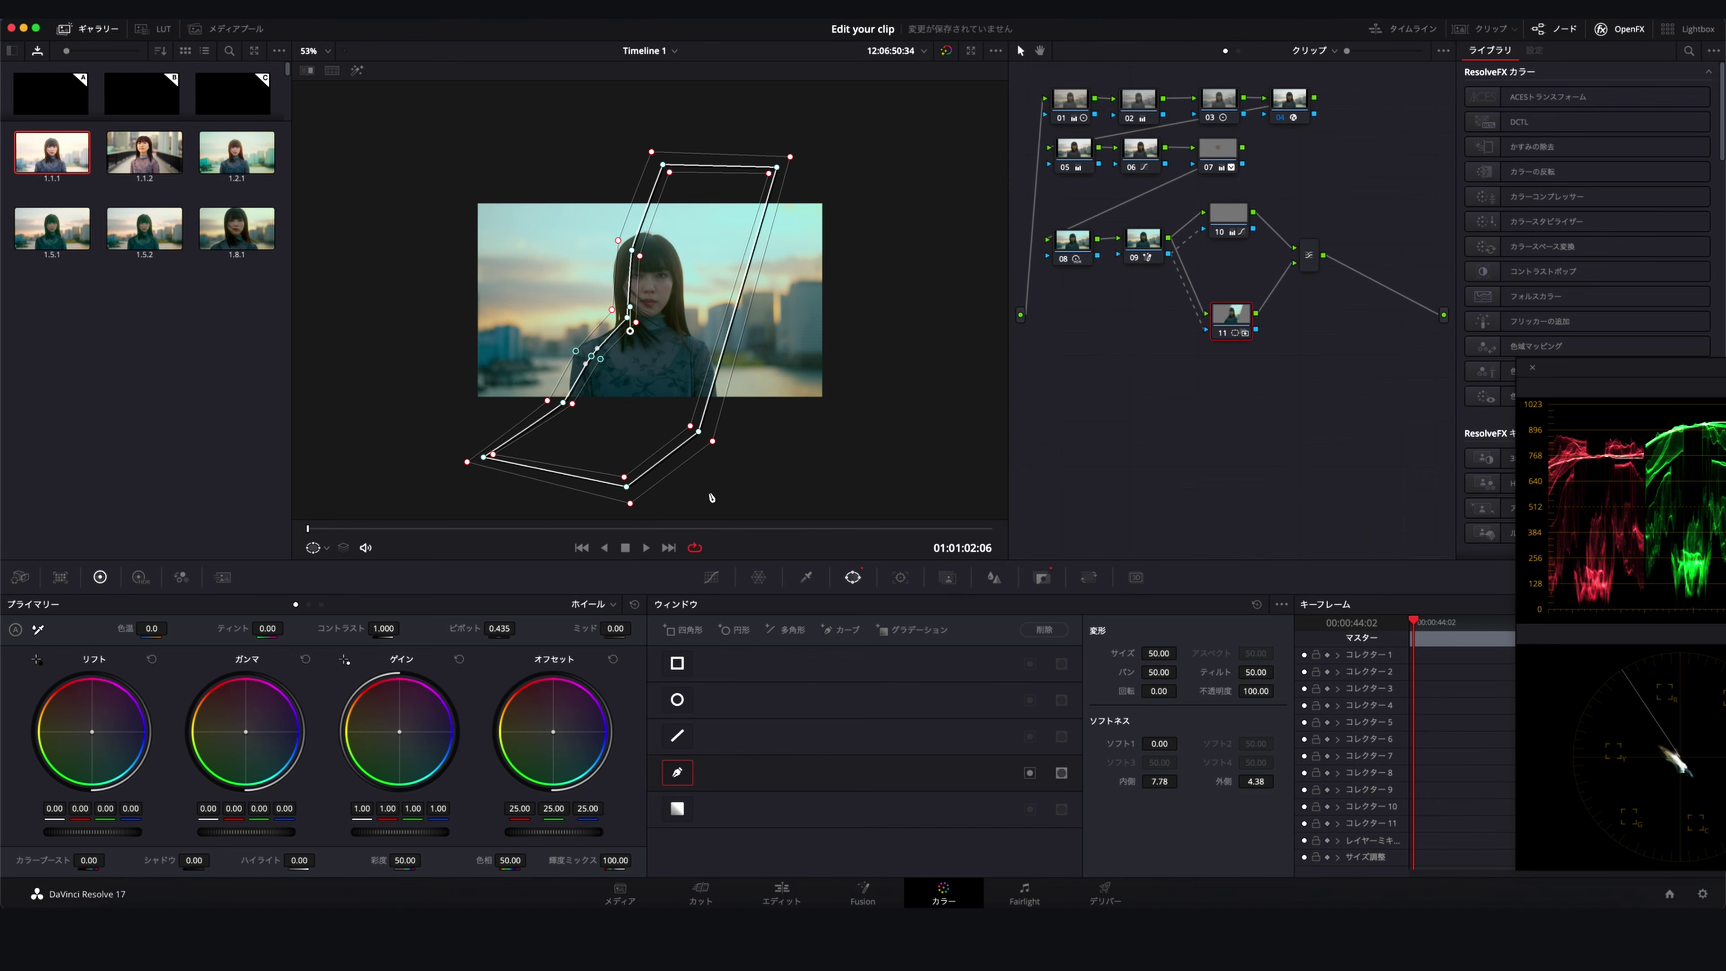
Lift node 11's curve, lower saturation to 53.00, and connect node 09's key to node 11
key(shift+z)
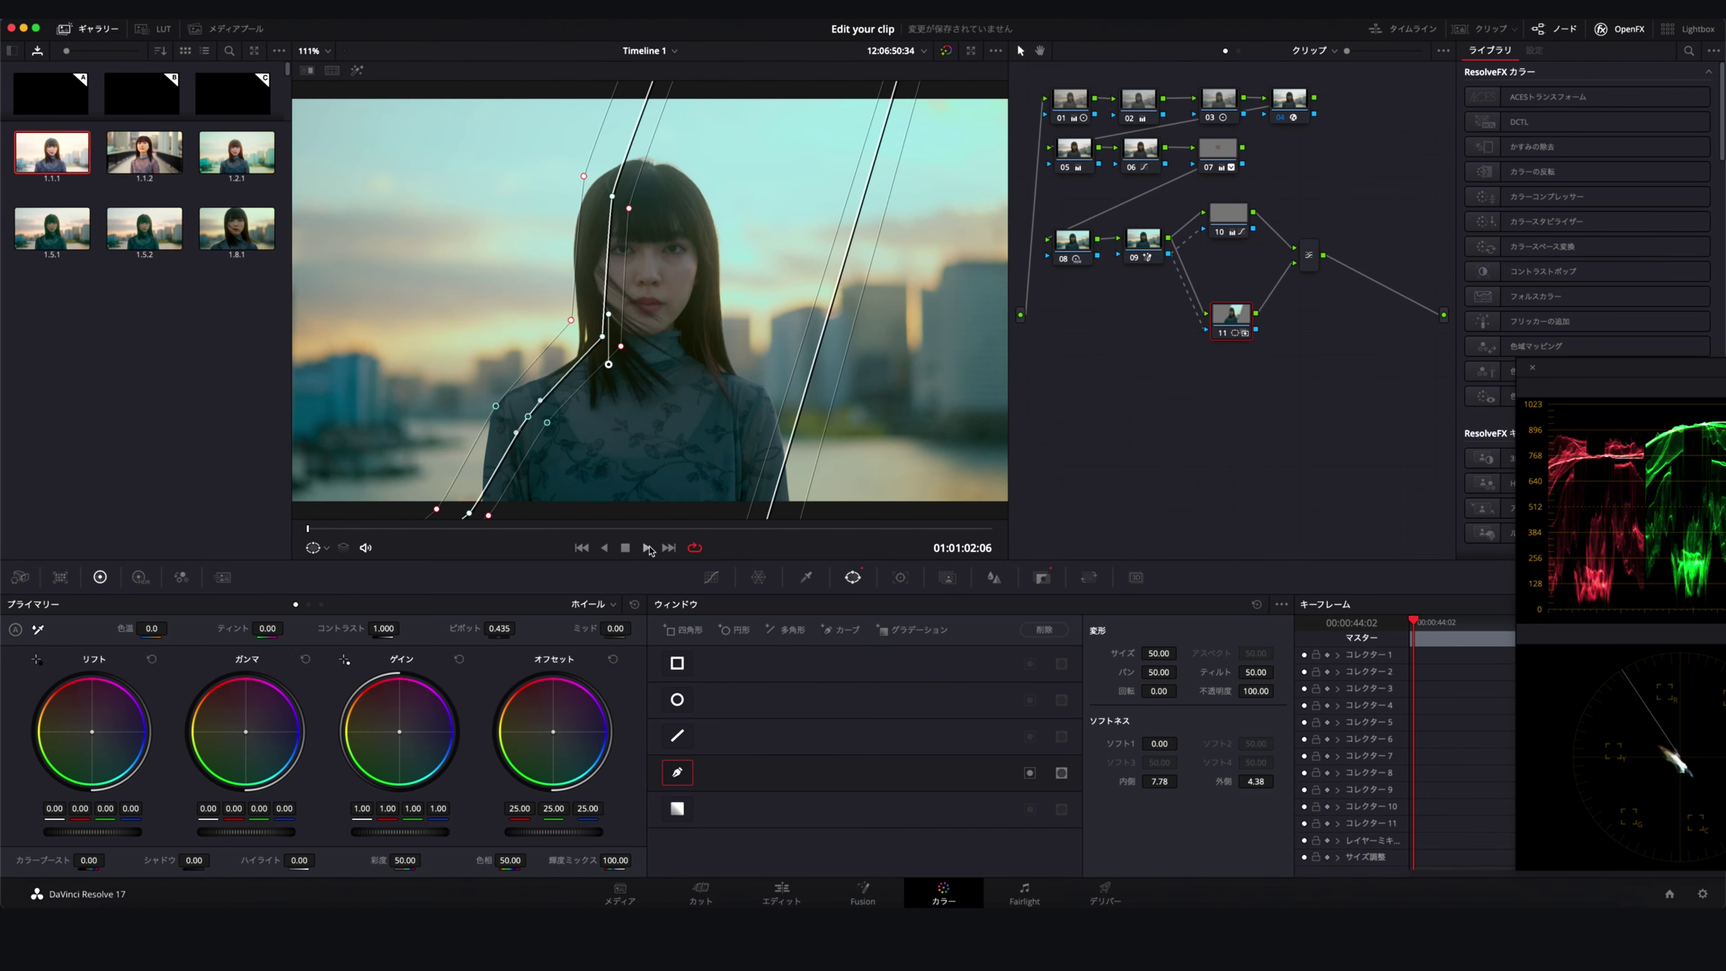
click(711, 578)
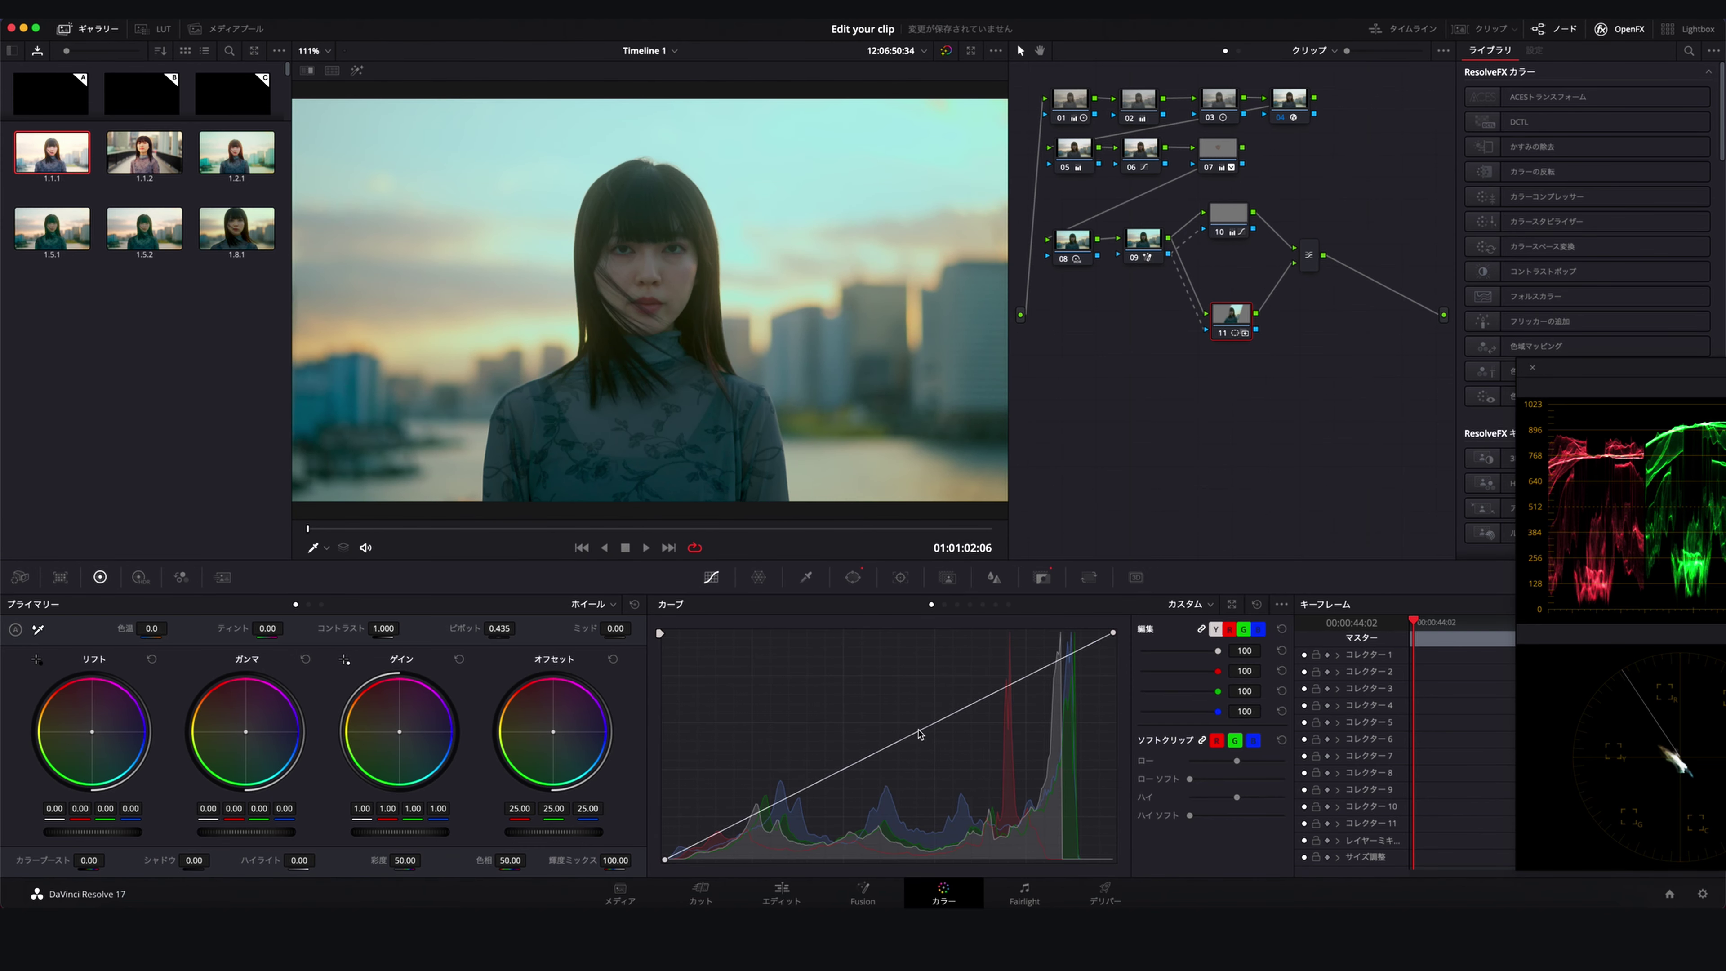
drag(918, 735, 914, 717)
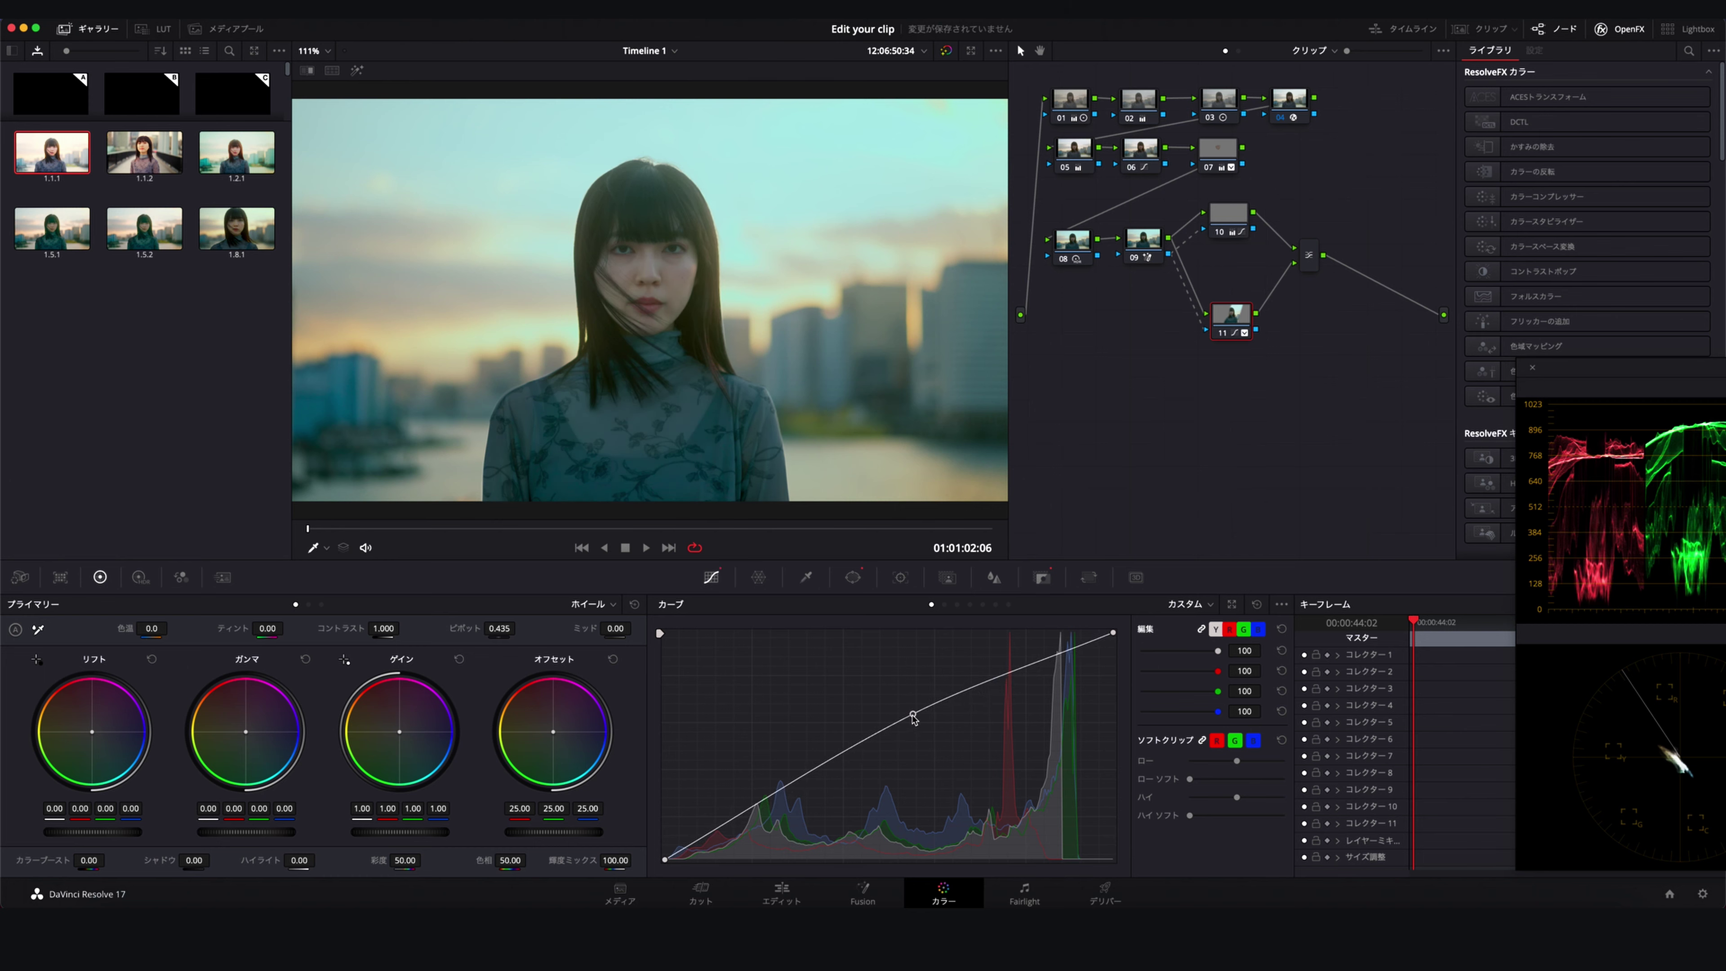
drag(743, 818, 750, 811)
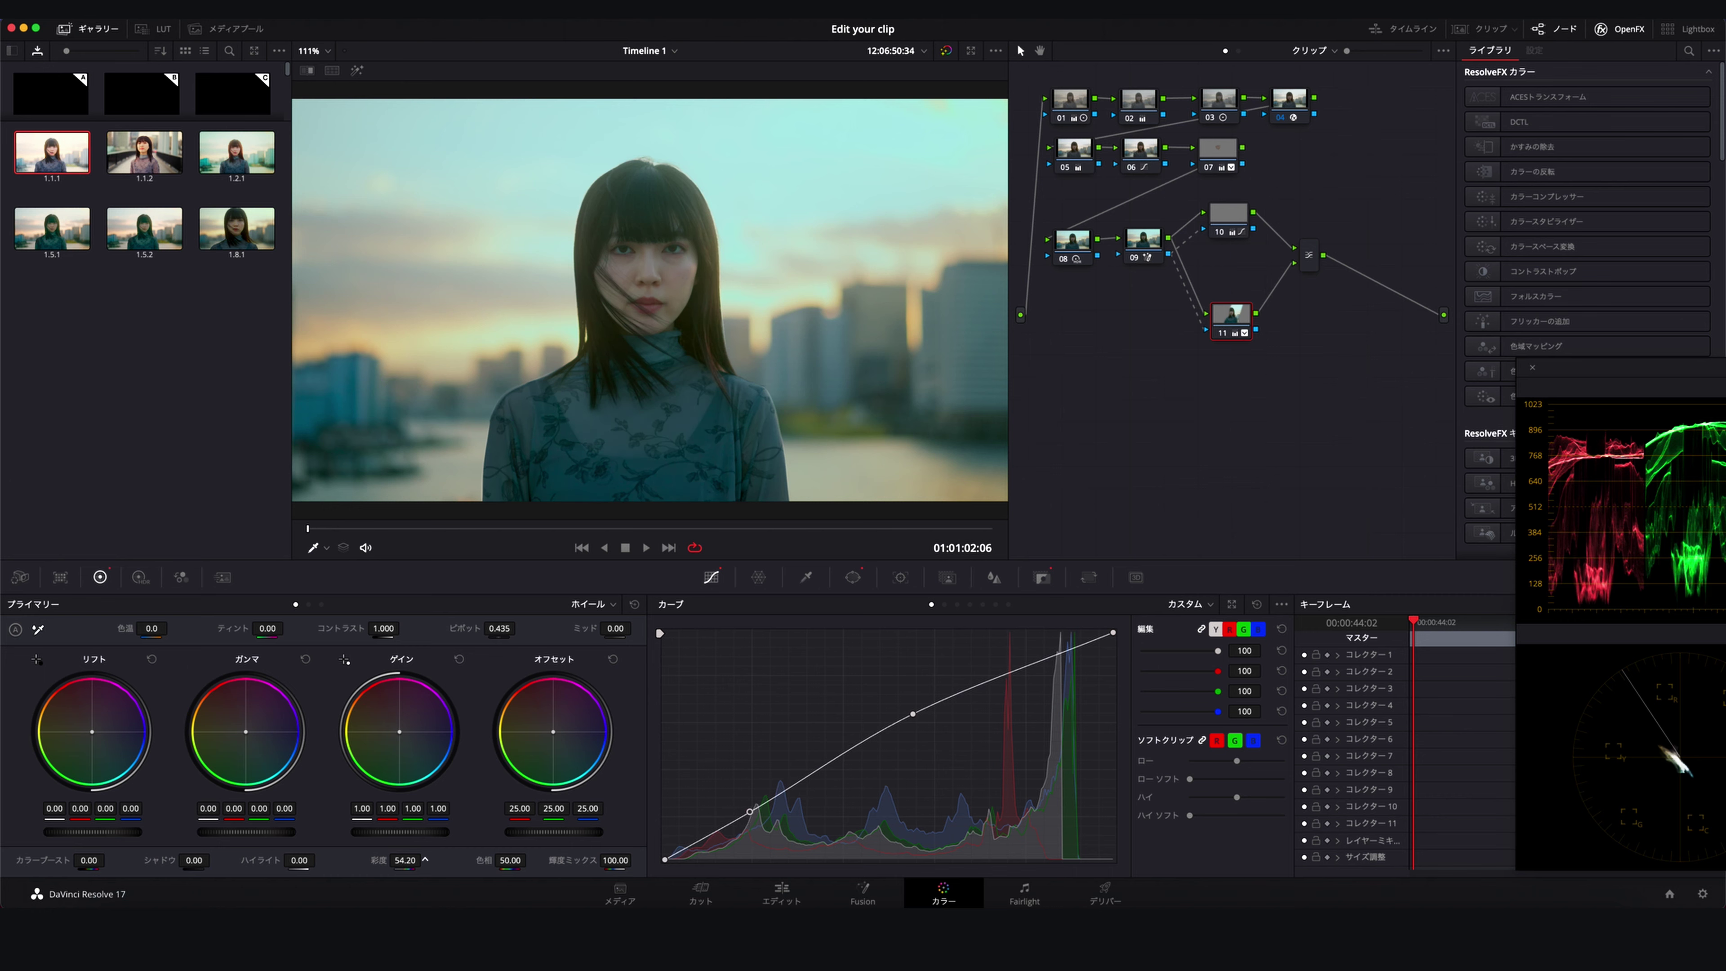
drag(405, 860, 402, 860)
drag(1202, 332, 1204, 331)
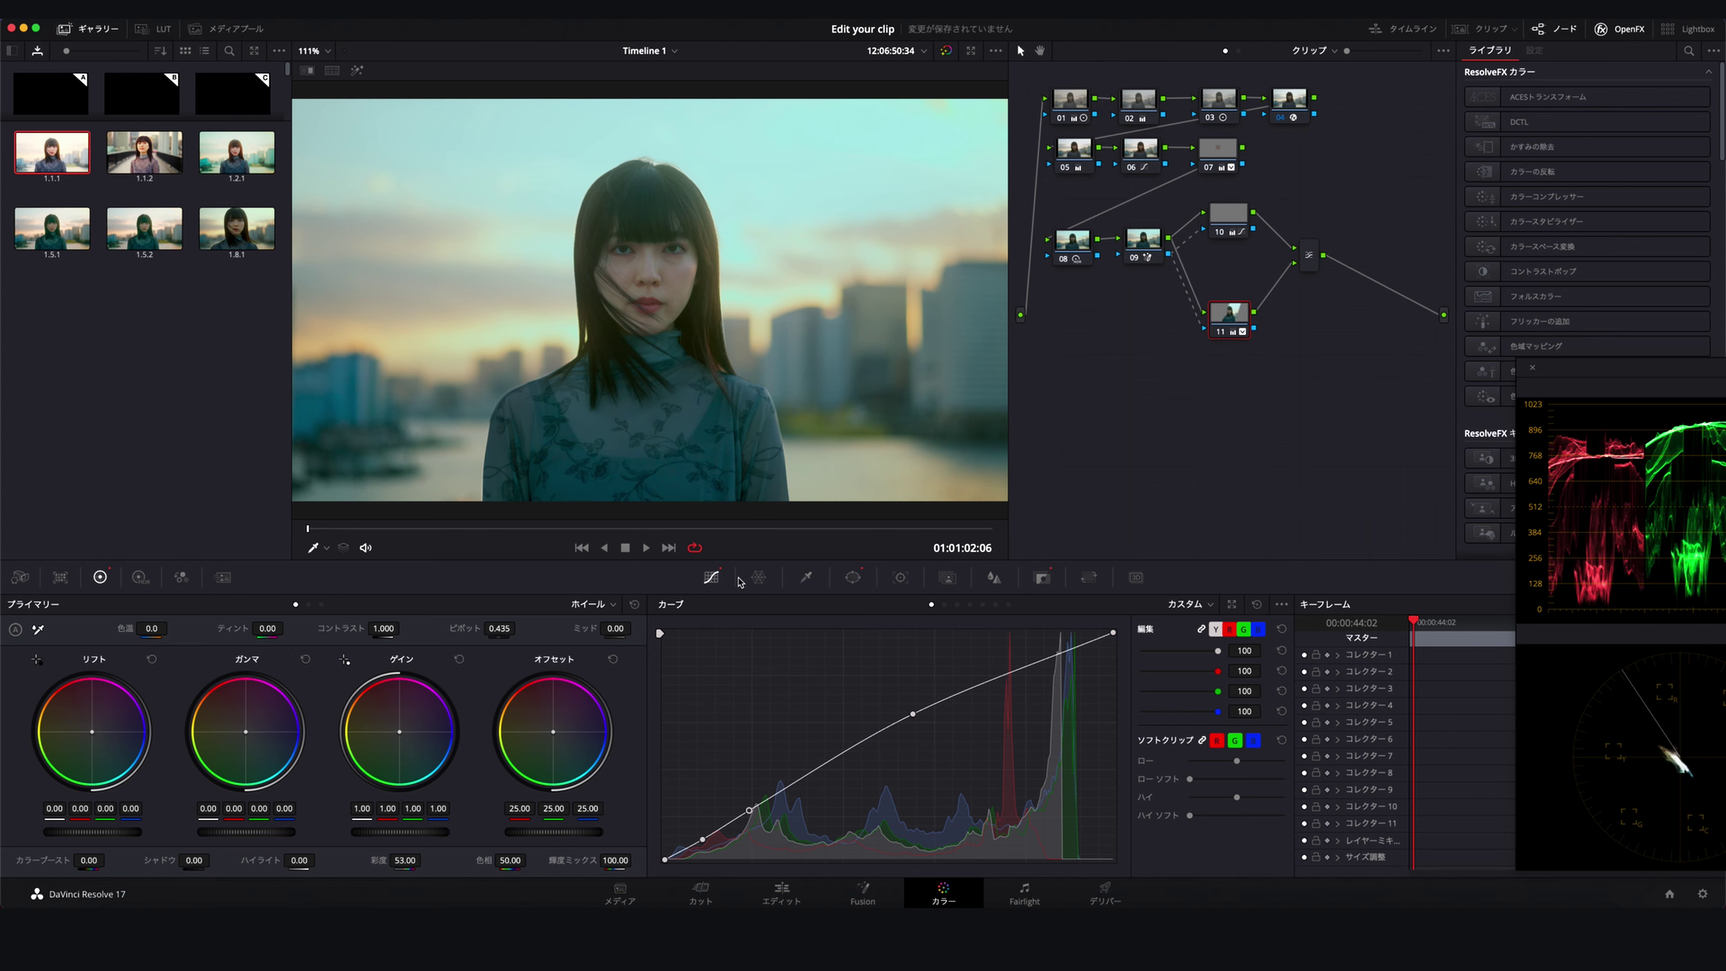
Adjust node 11's window points at hair and shoulder, then shift the window later in the clip
click(853, 577)
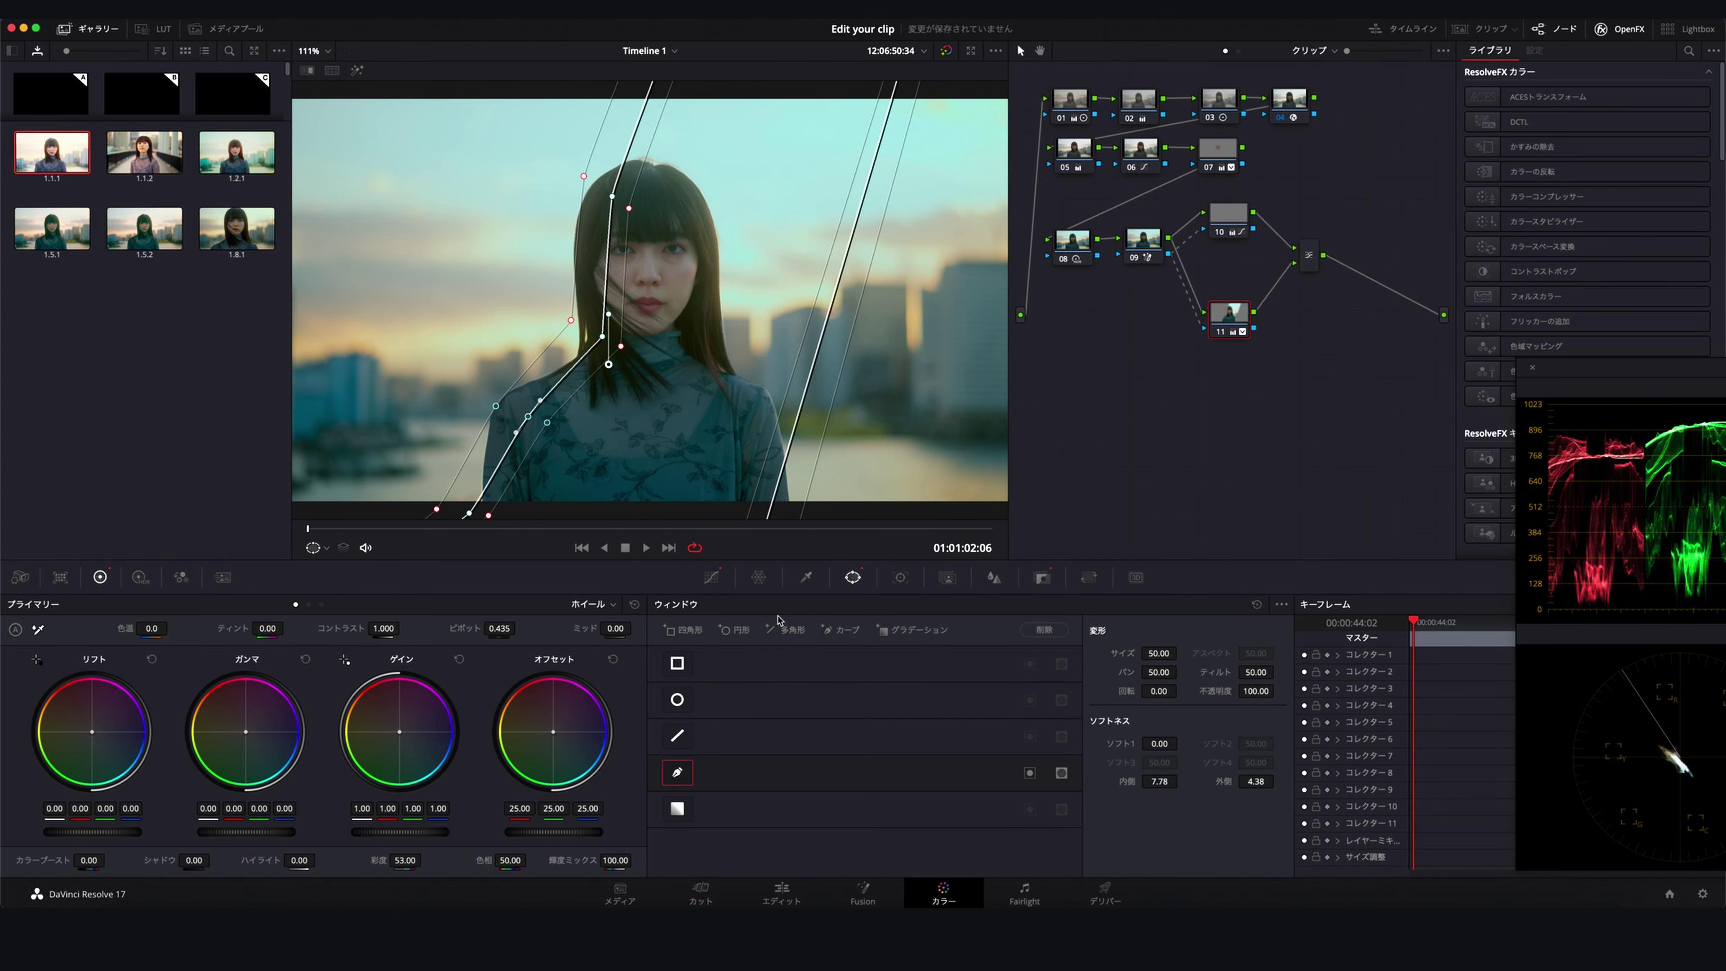
click(900, 577)
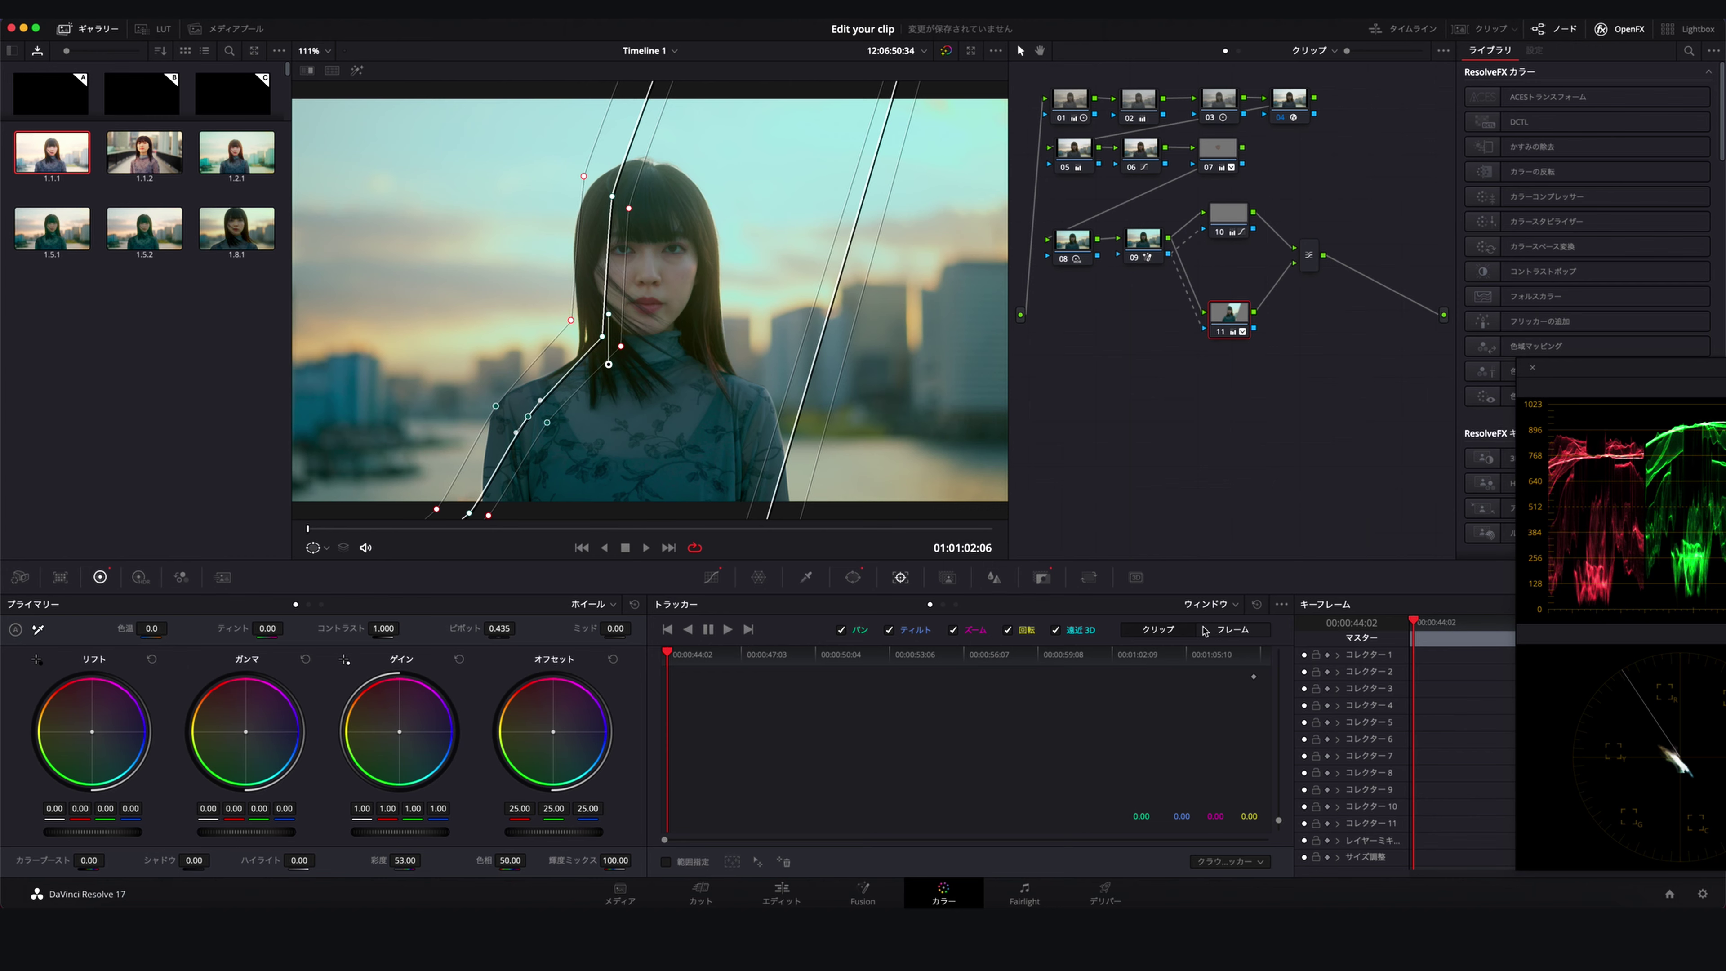
scroll(755, 420, down, 3)
scroll(754, 420, up, 1)
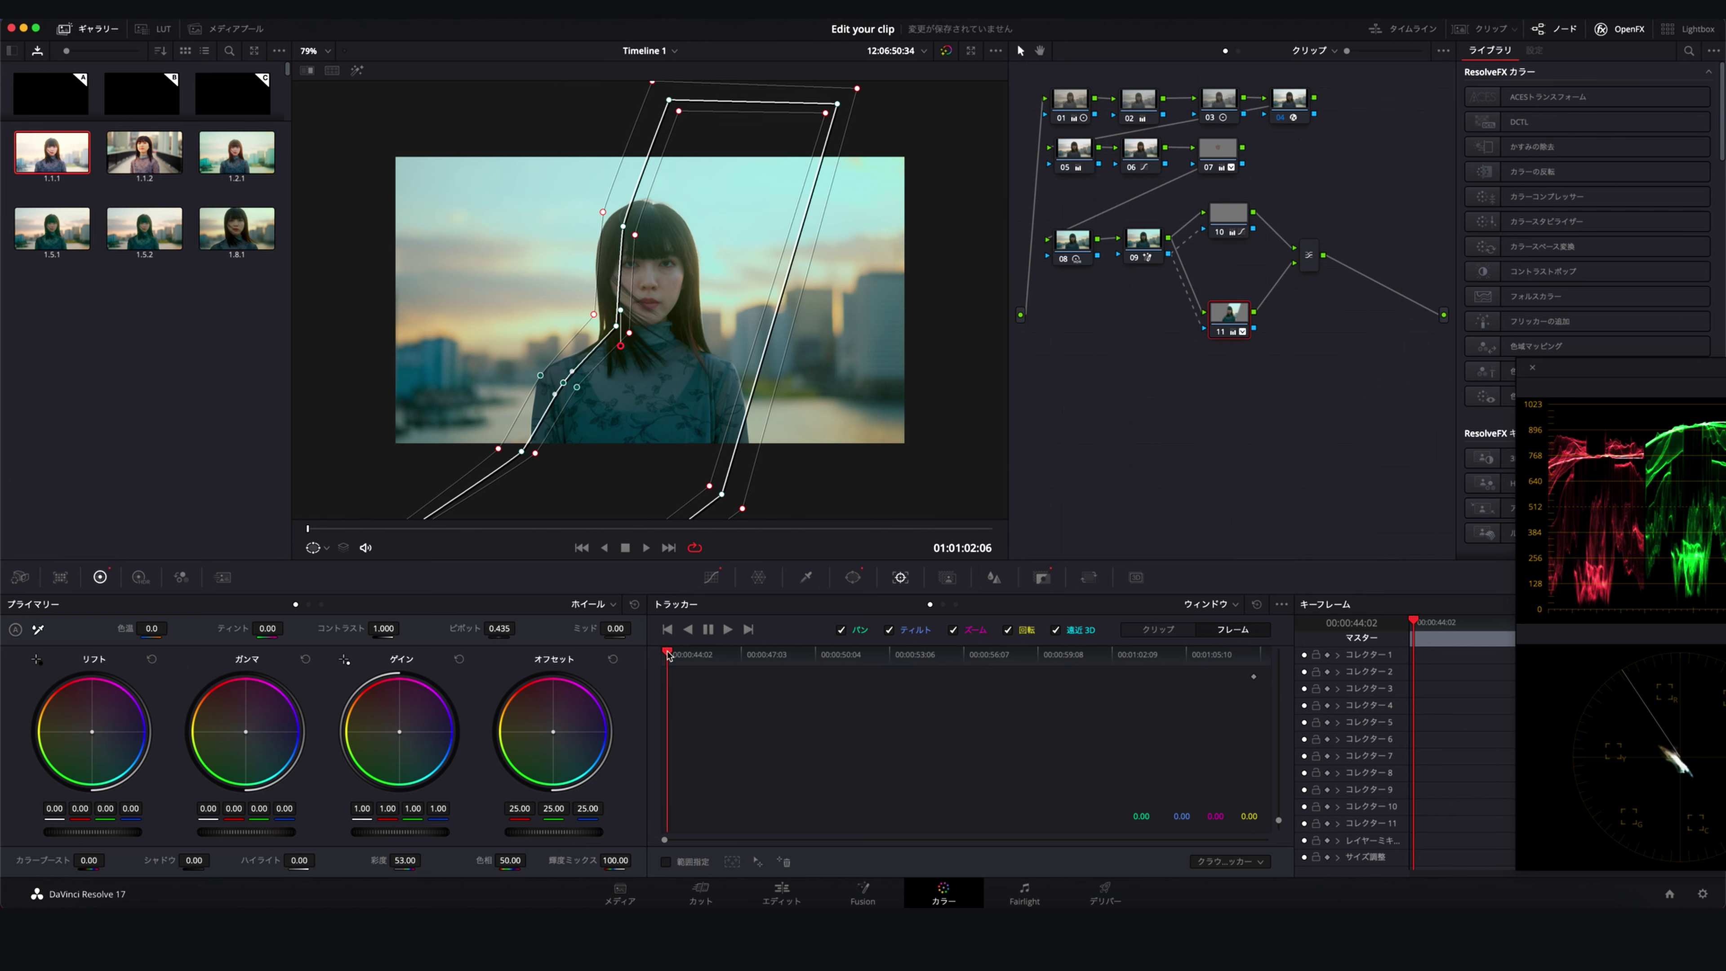
drag(625, 234, 618, 229)
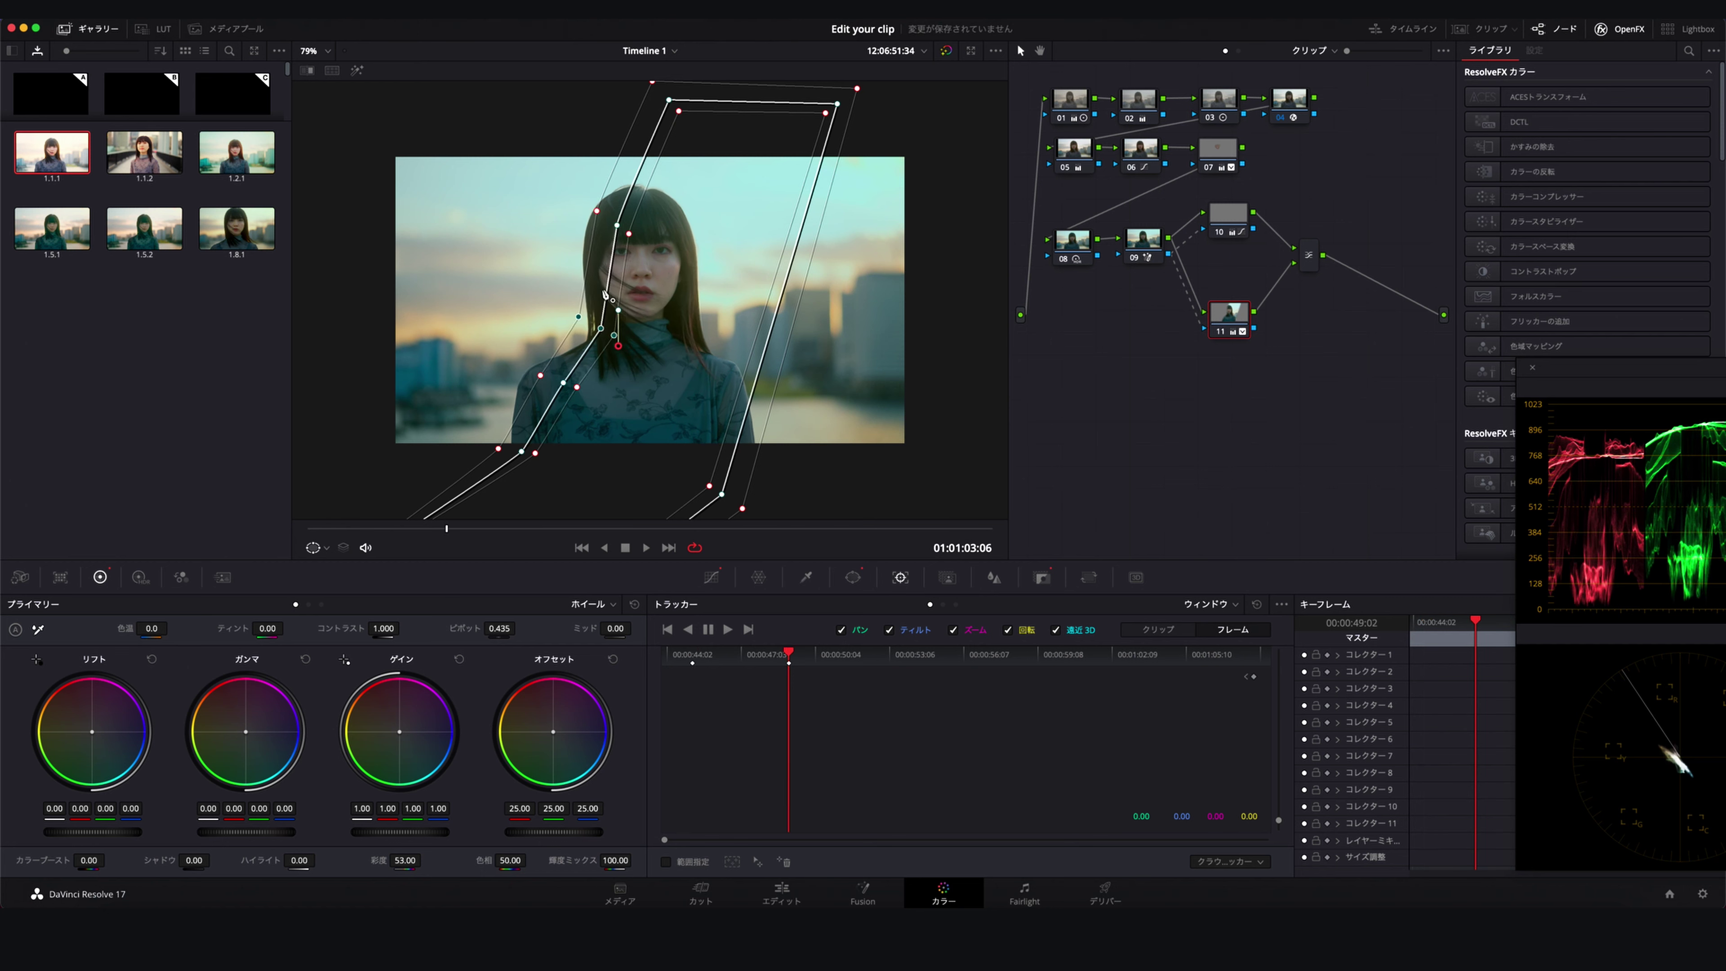
click(559, 387)
drag(559, 386, 549, 383)
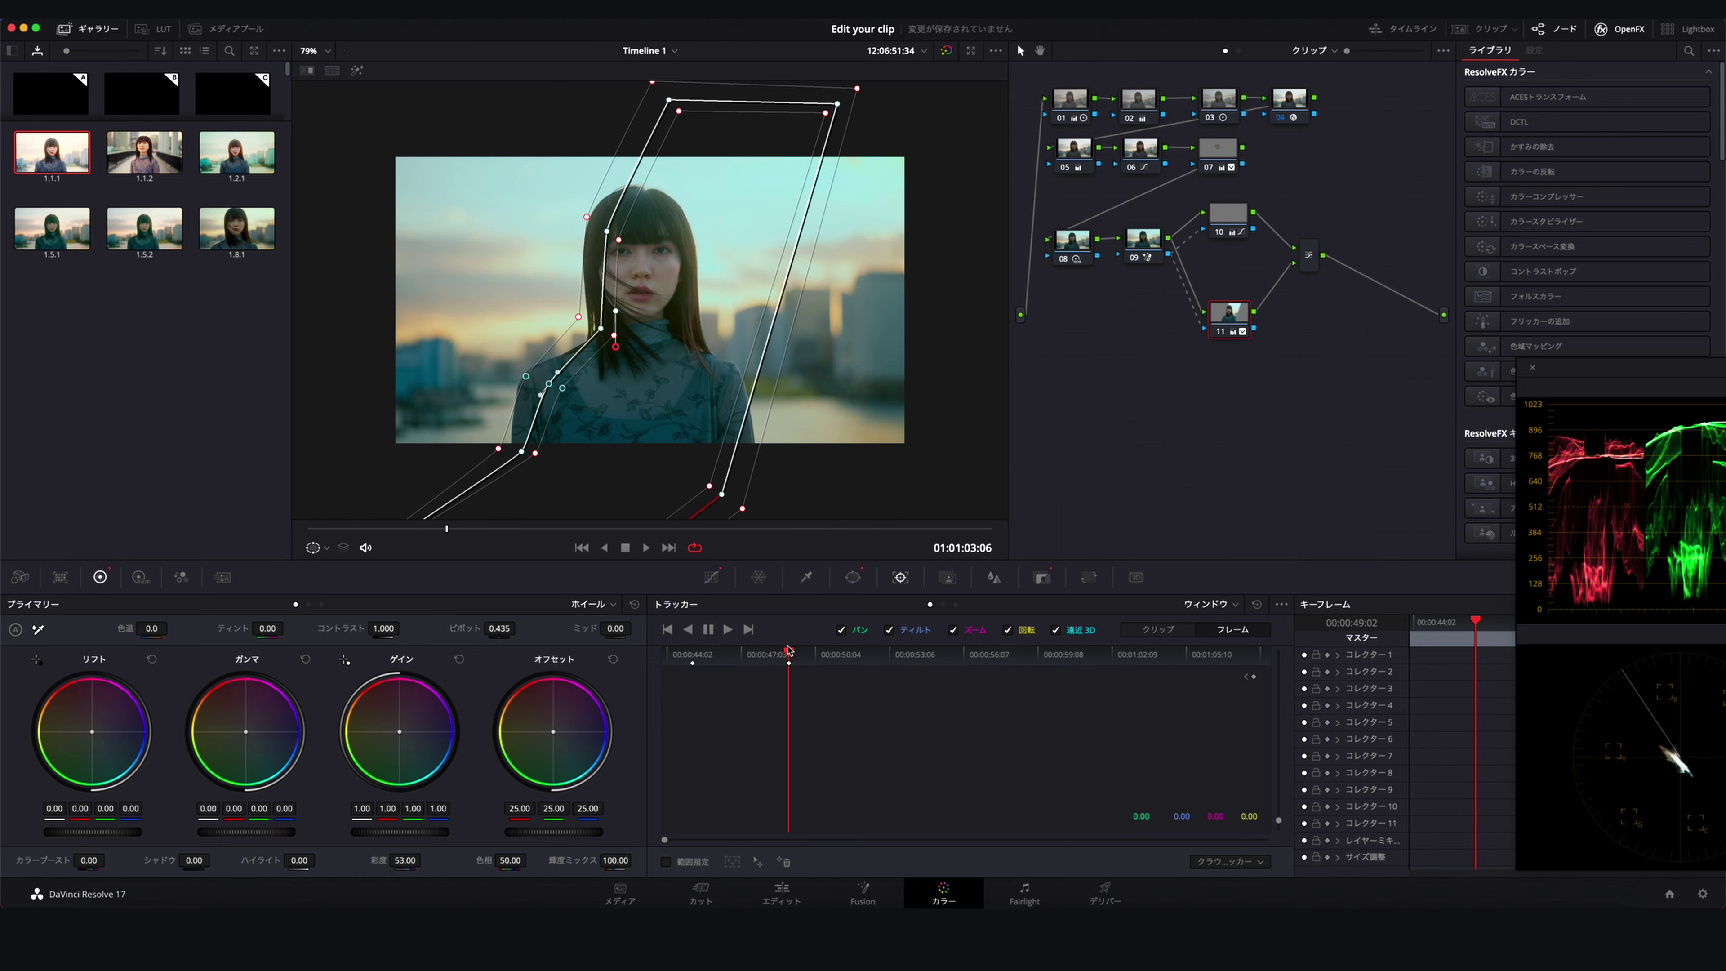
key(space)
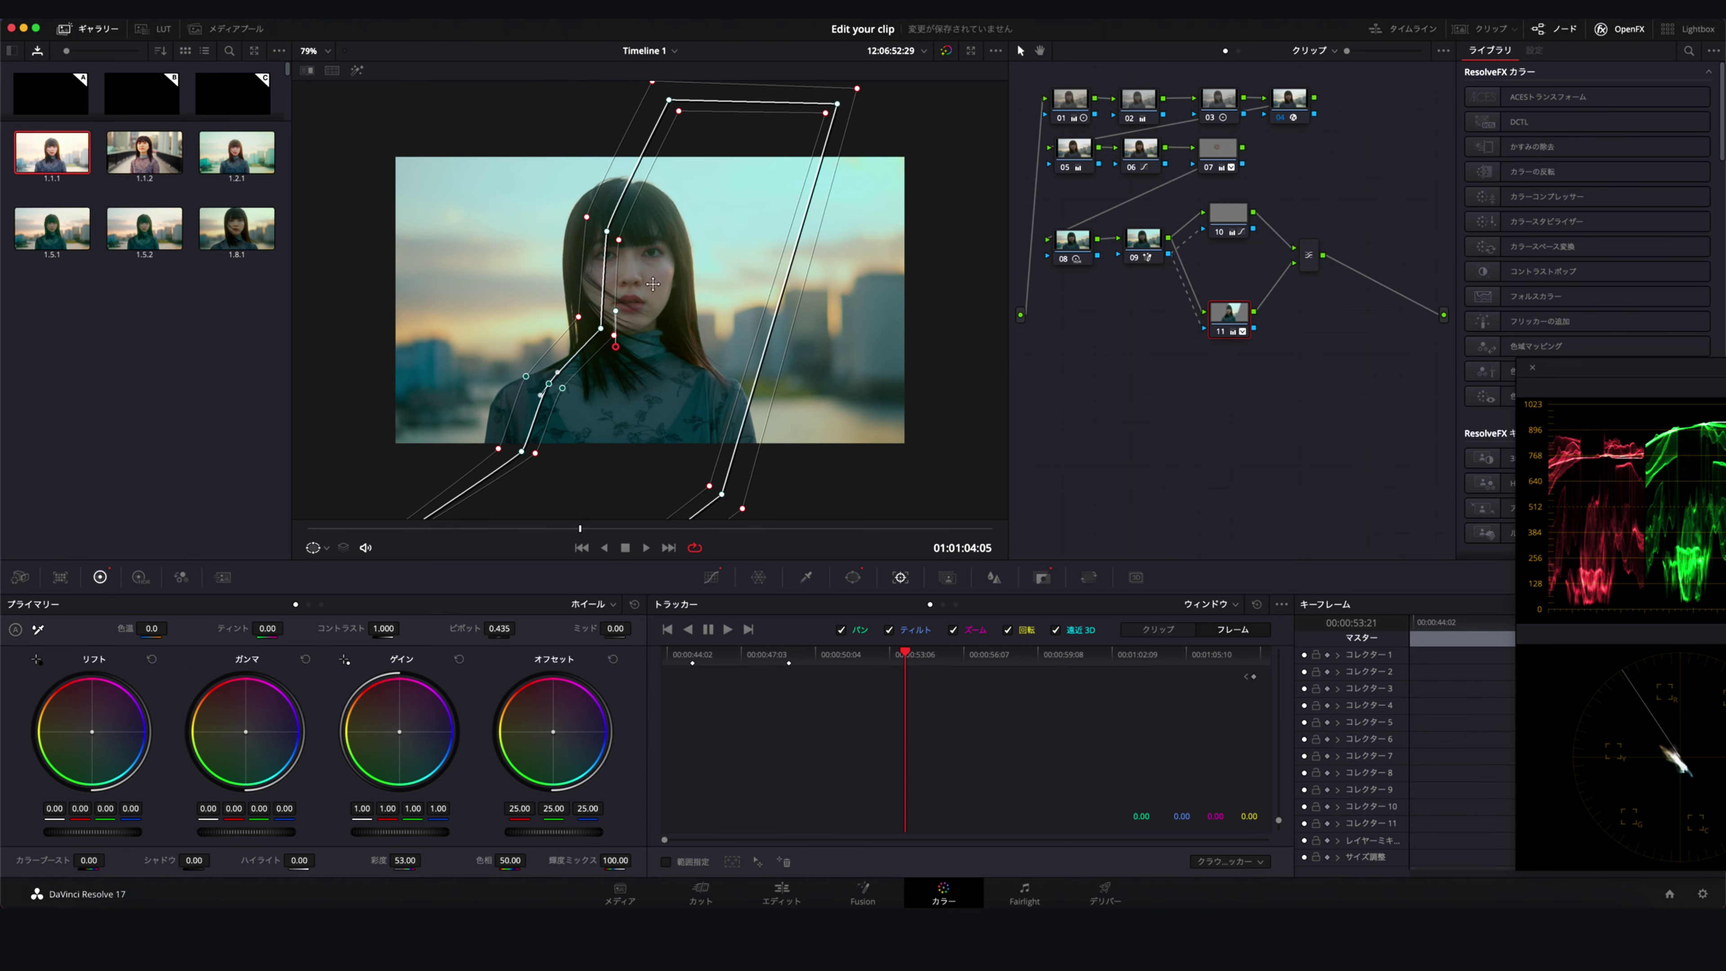
drag(652, 284, 630, 307)
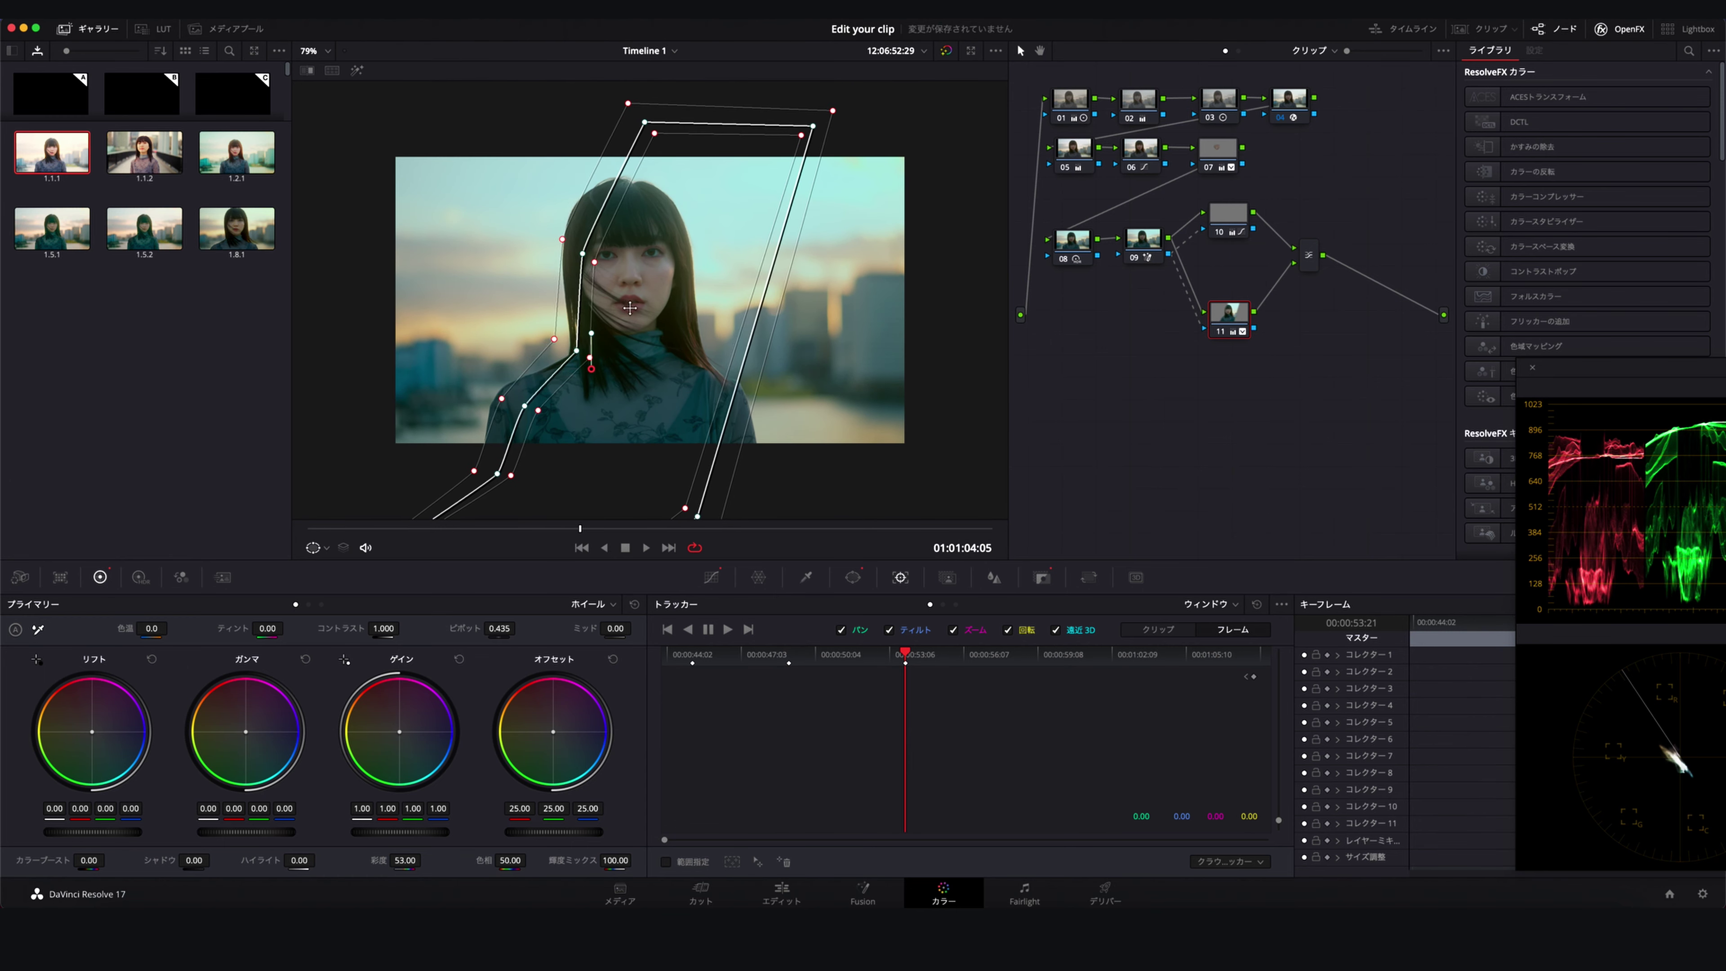
key(Right)
Toggle nodes 09–11 off and on to compare, then add serial node 13 after the combiner
click(1143, 240)
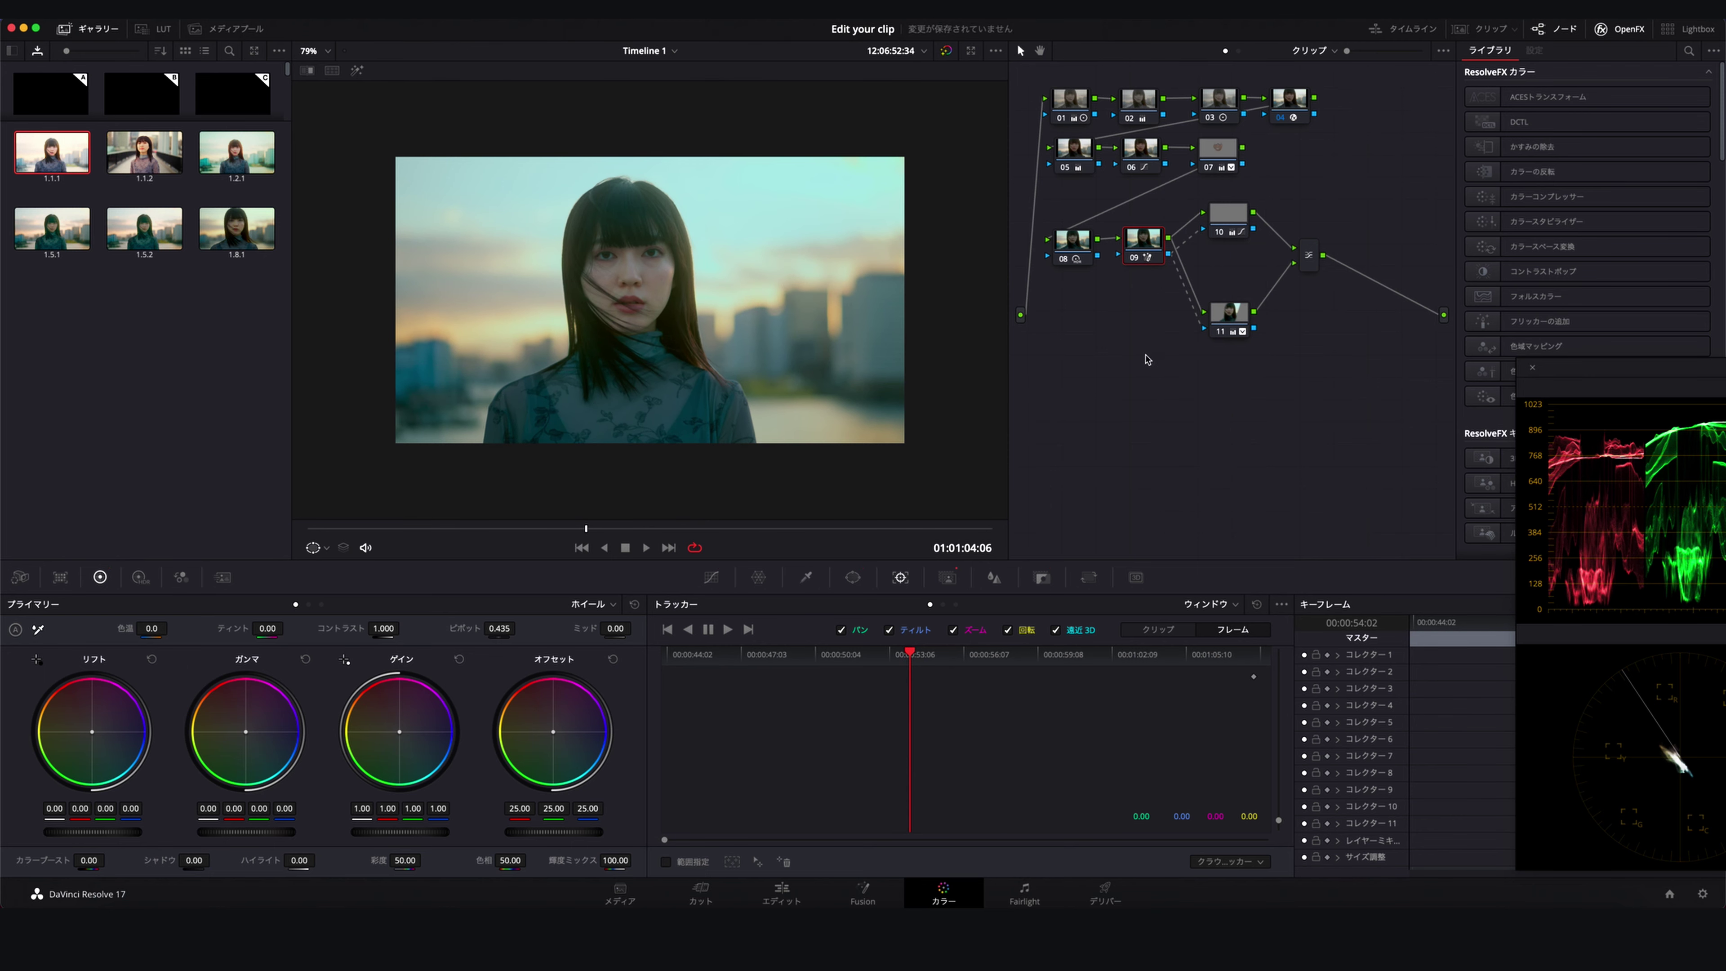
drag(1132, 381, 1348, 203)
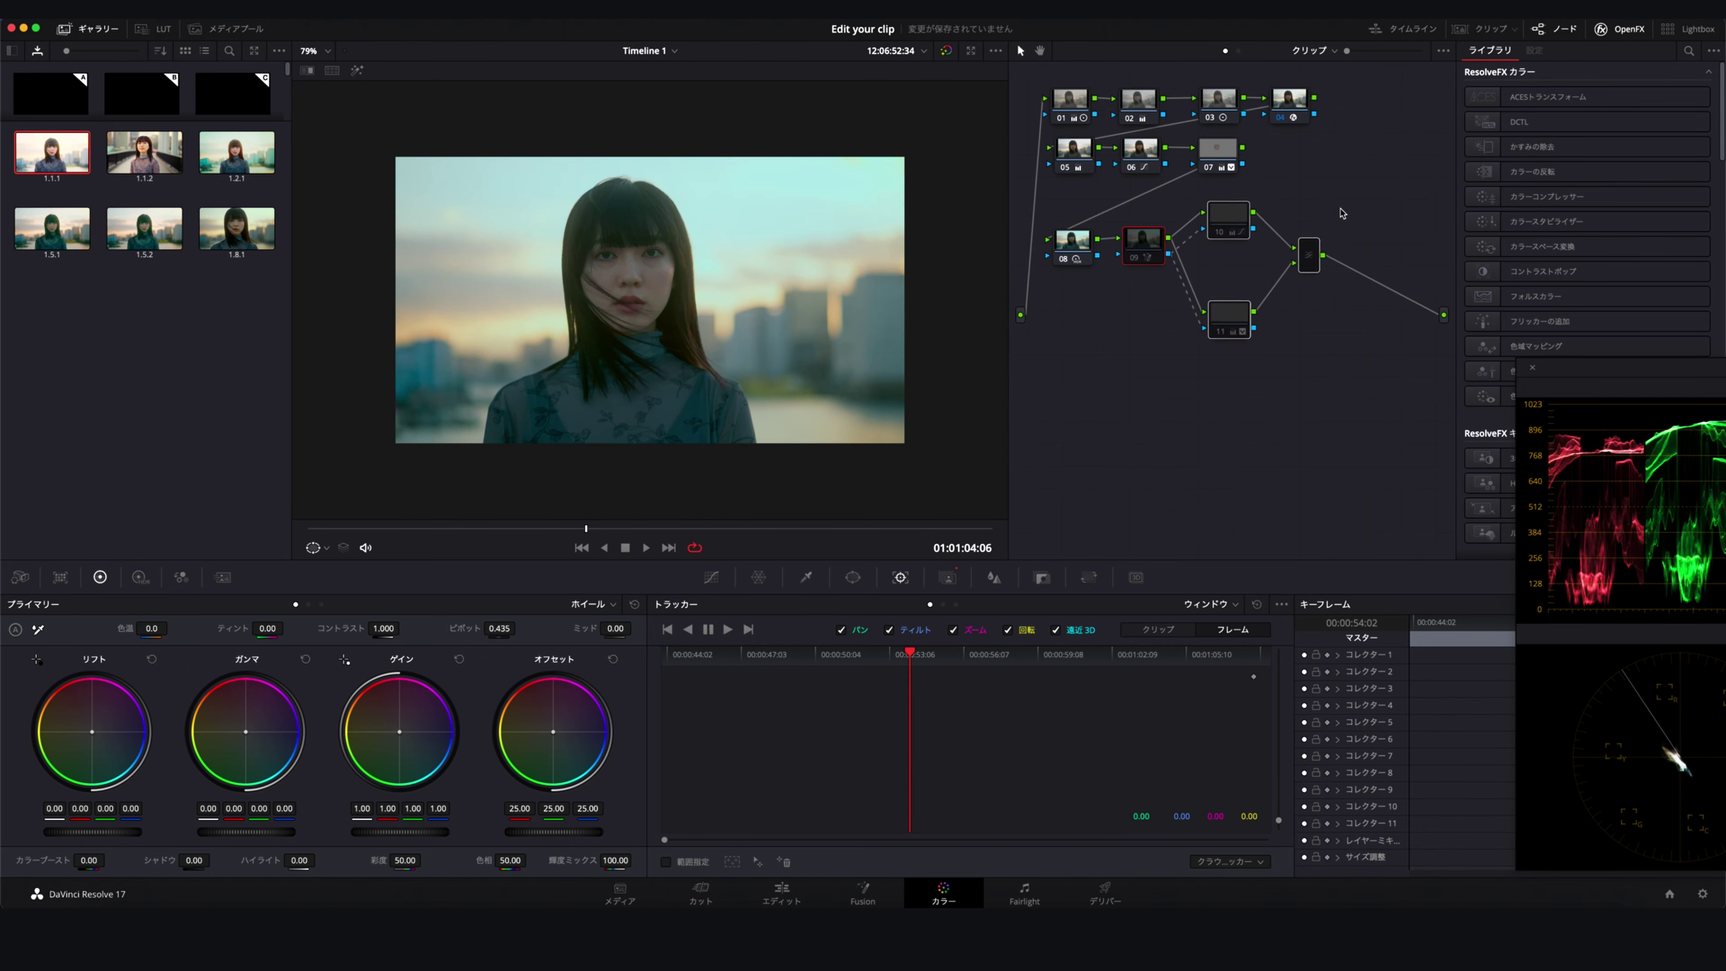
key(ctrl+d)
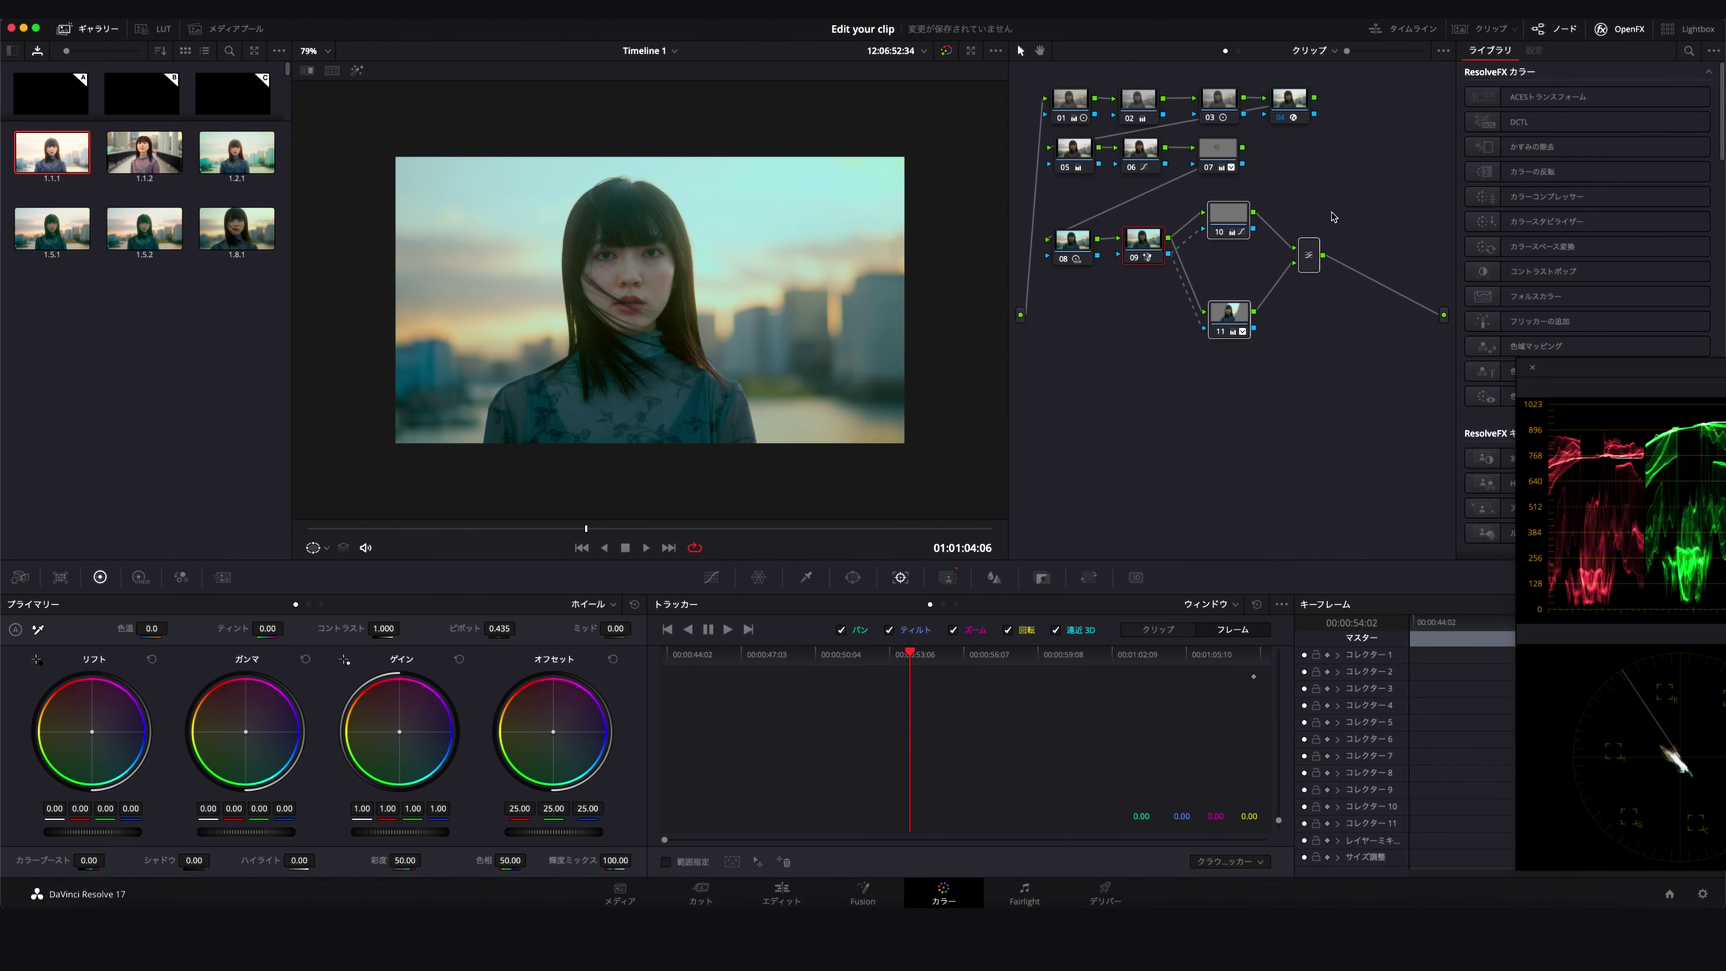
key(ctrl+d)
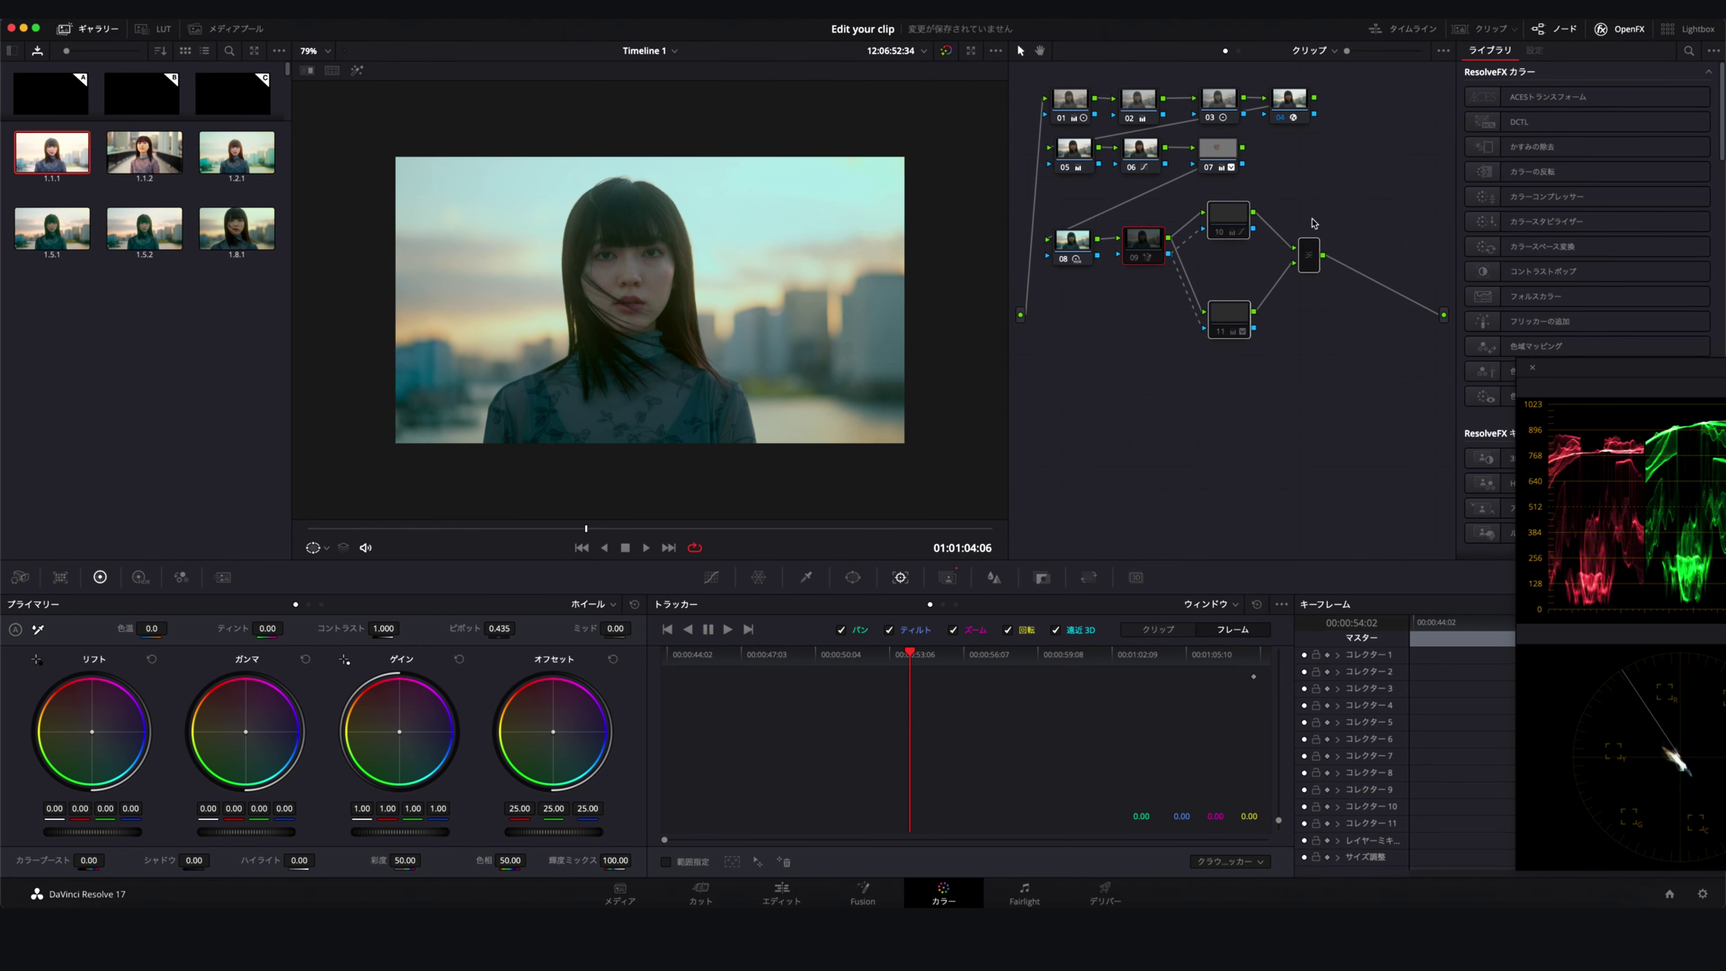
key(ctrl+d)
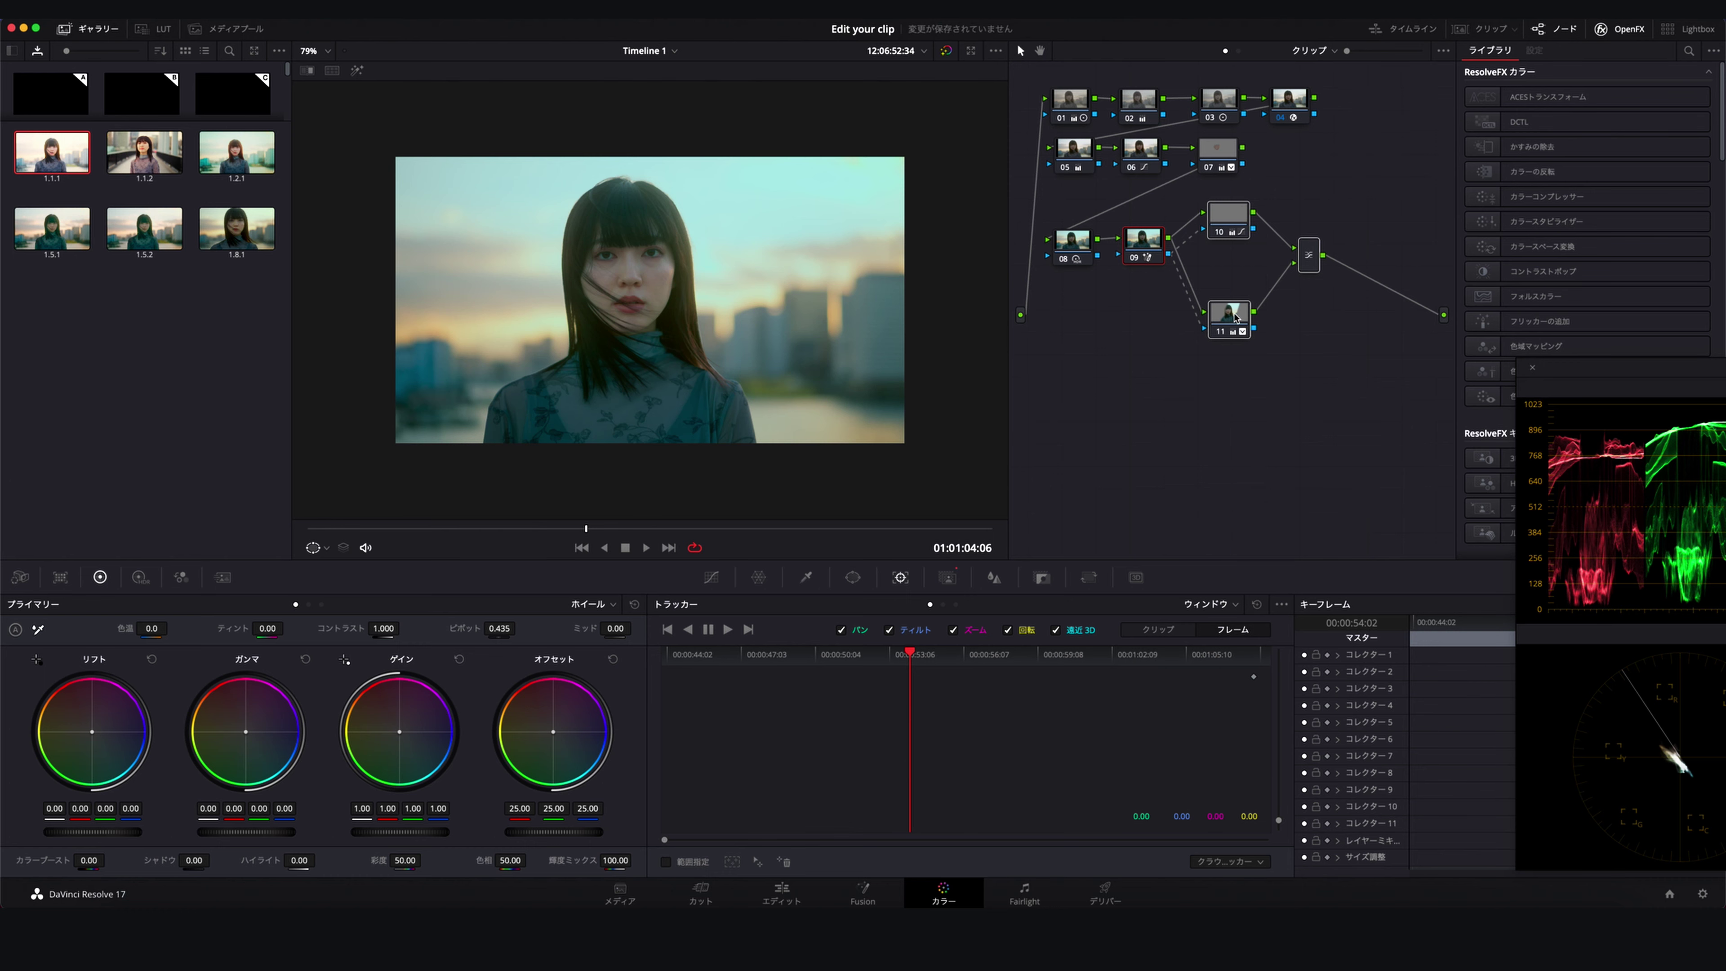
drag(1235, 318, 1235, 291)
mouse_move(1310, 236)
mouse_down()
mouse_move(1314, 266)
mouse_move(1060, 418)
mouse_up()
key(alt+s)
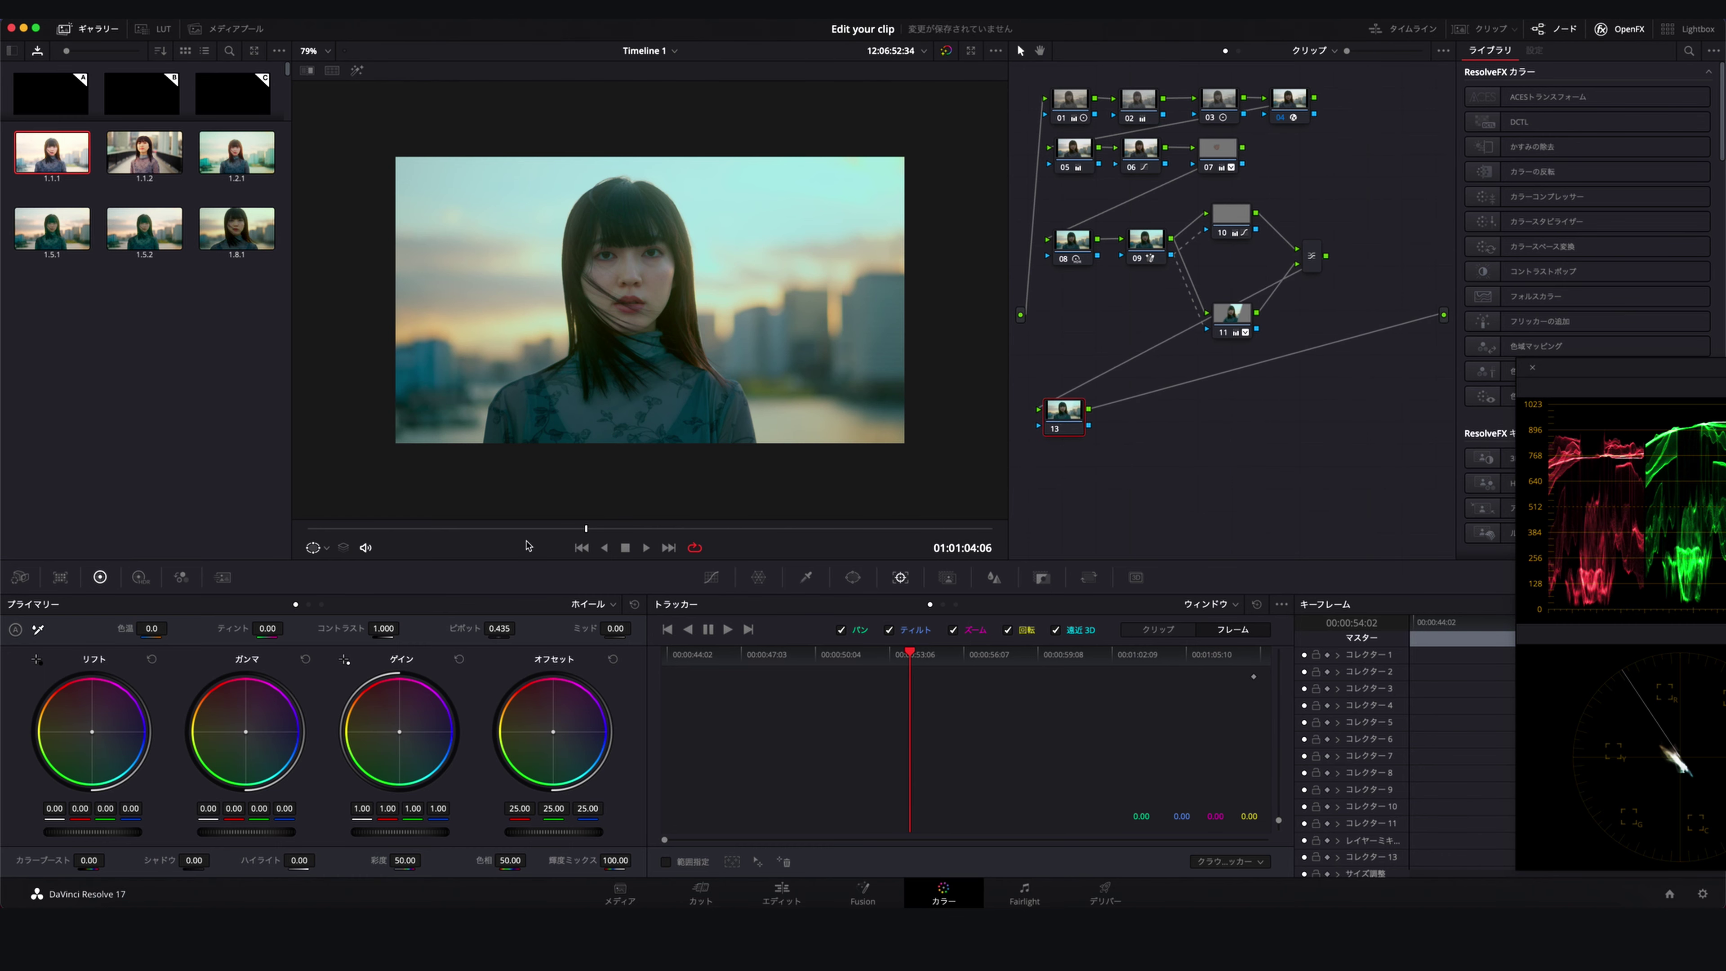
Give node 13 a circular window stretched into a wide ellipse over the woman's chest
click(441, 529)
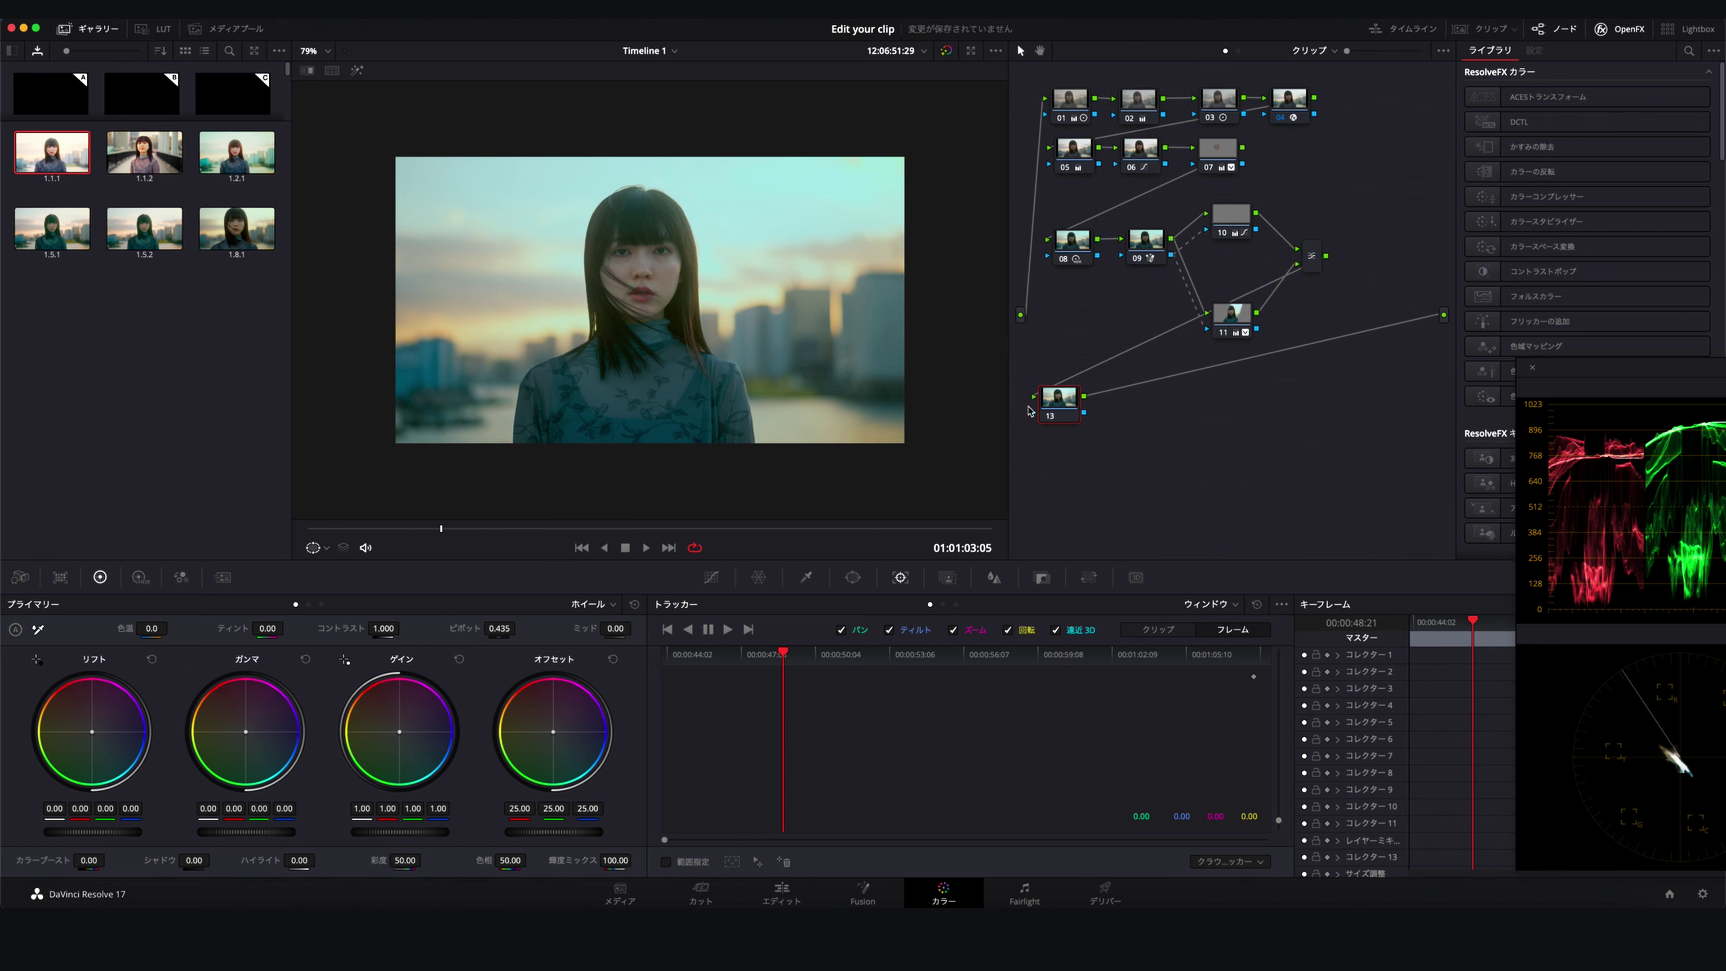
drag(1029, 408, 1033, 395)
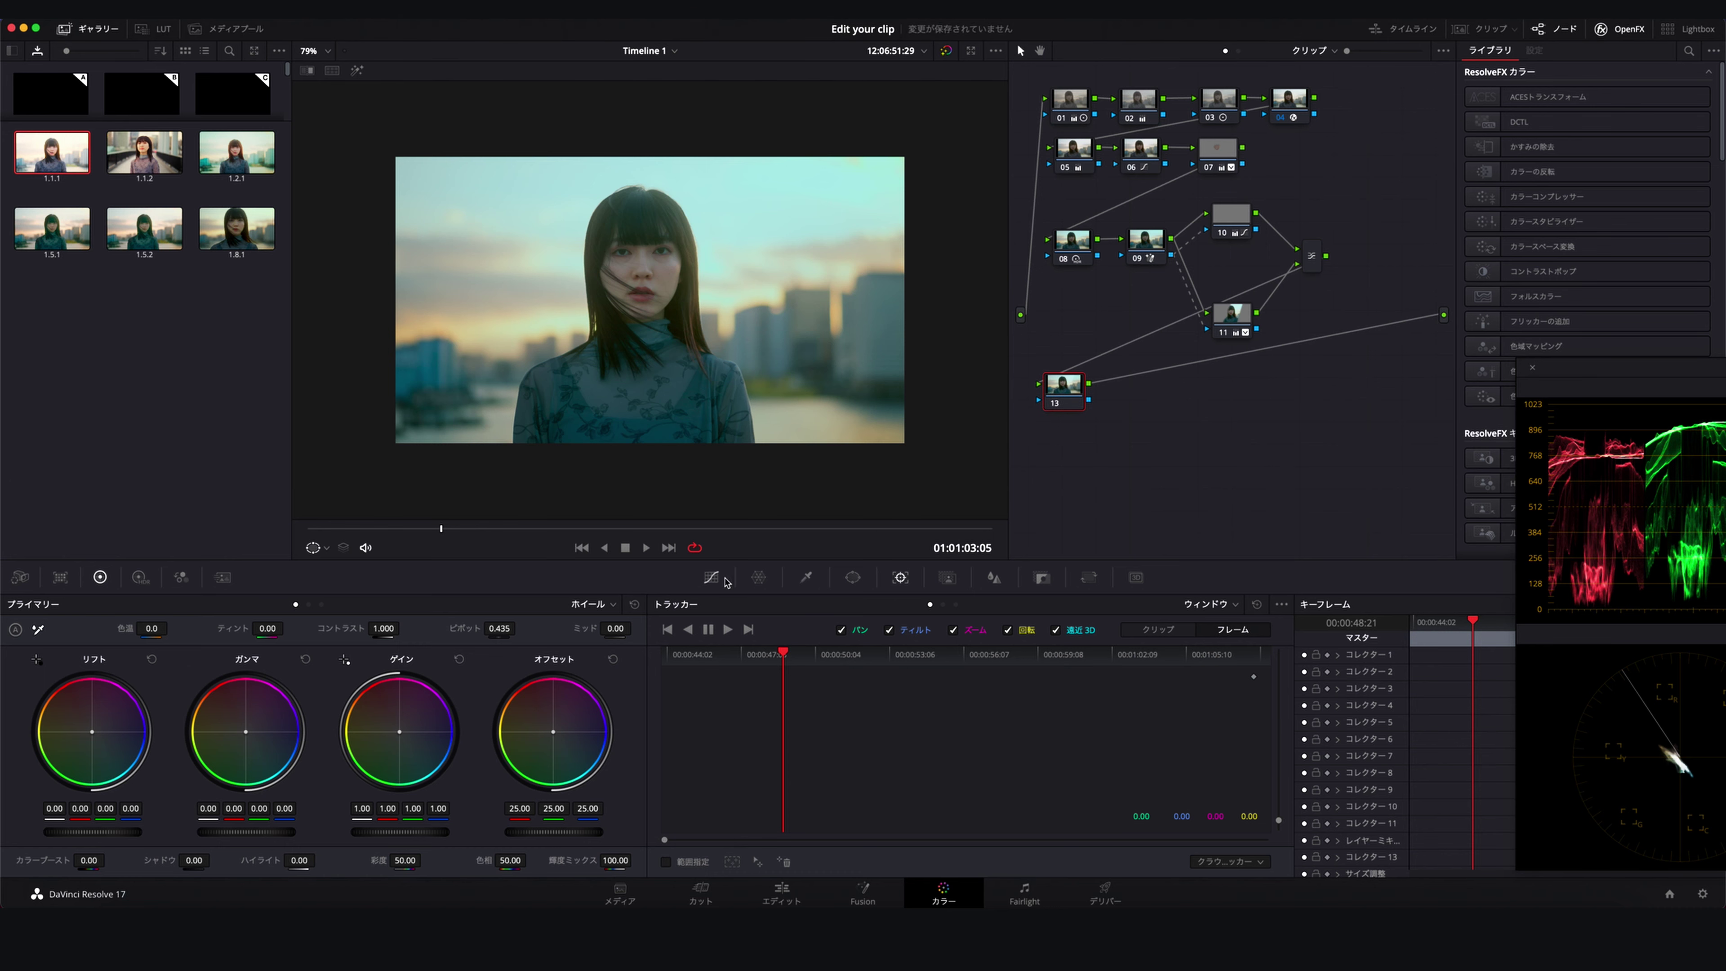
click(853, 577)
click(677, 699)
drag(654, 320, 645, 412)
mouse_move(792, 415)
mouse_down()
mouse_move(936, 414)
mouse_move(848, 425)
mouse_up()
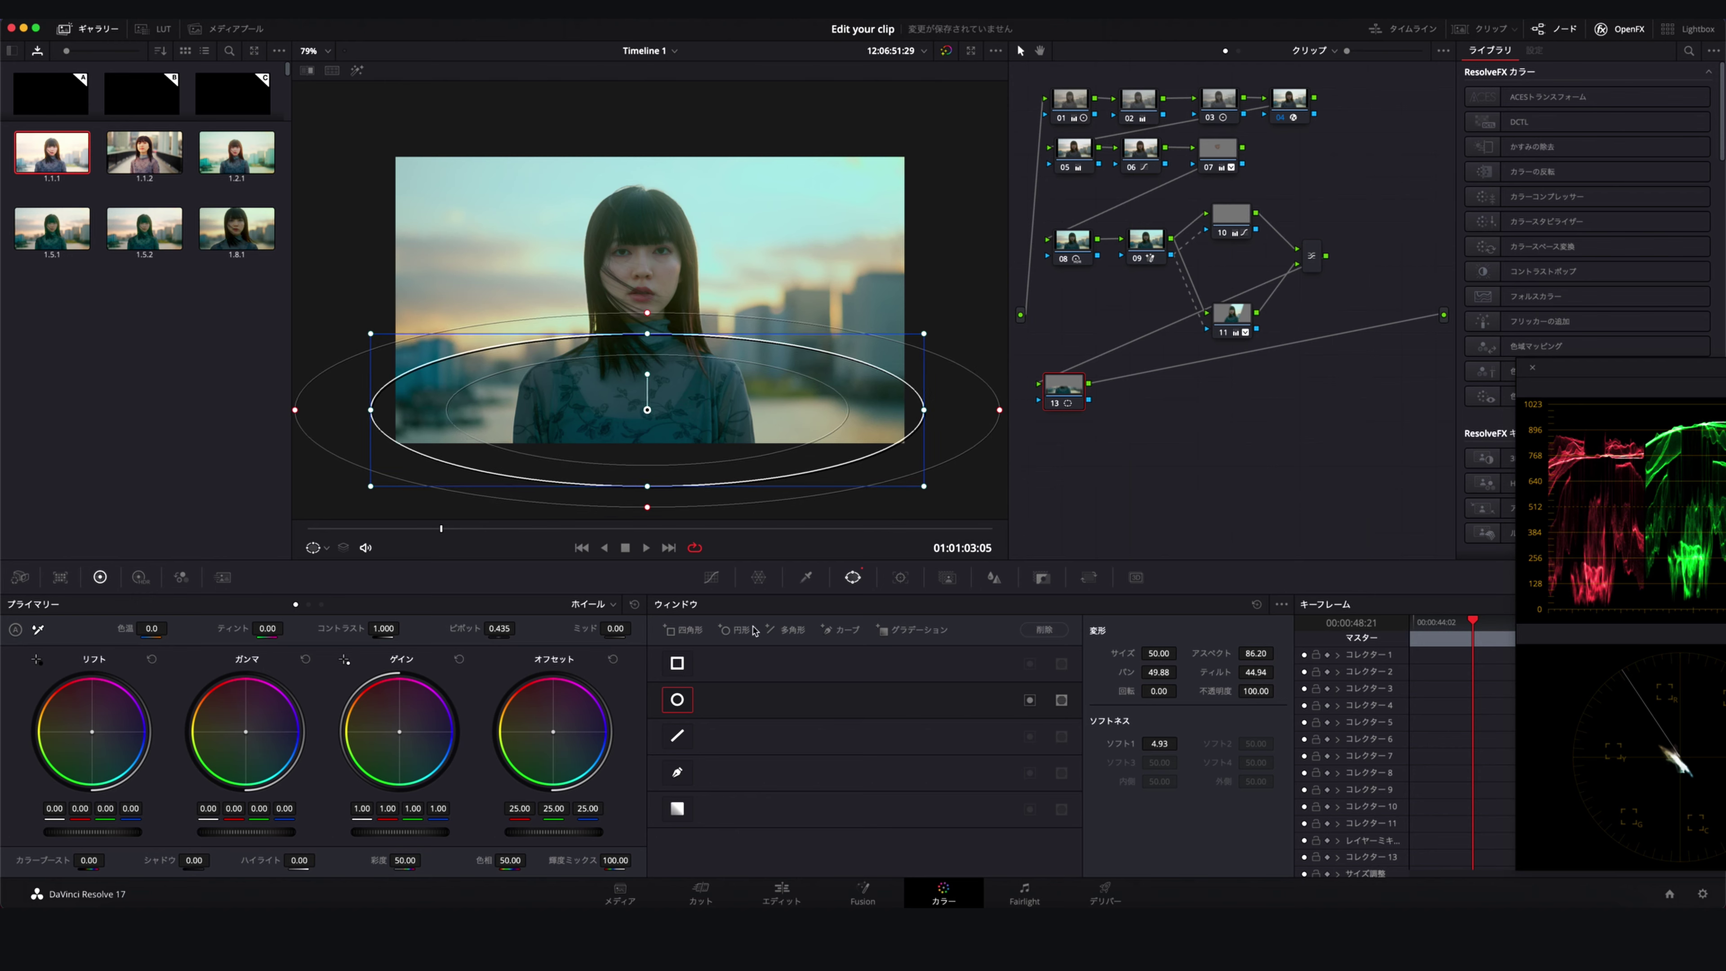
Add control points to node 13's custom curve, raising the lower mids, then add serial node 14
click(711, 577)
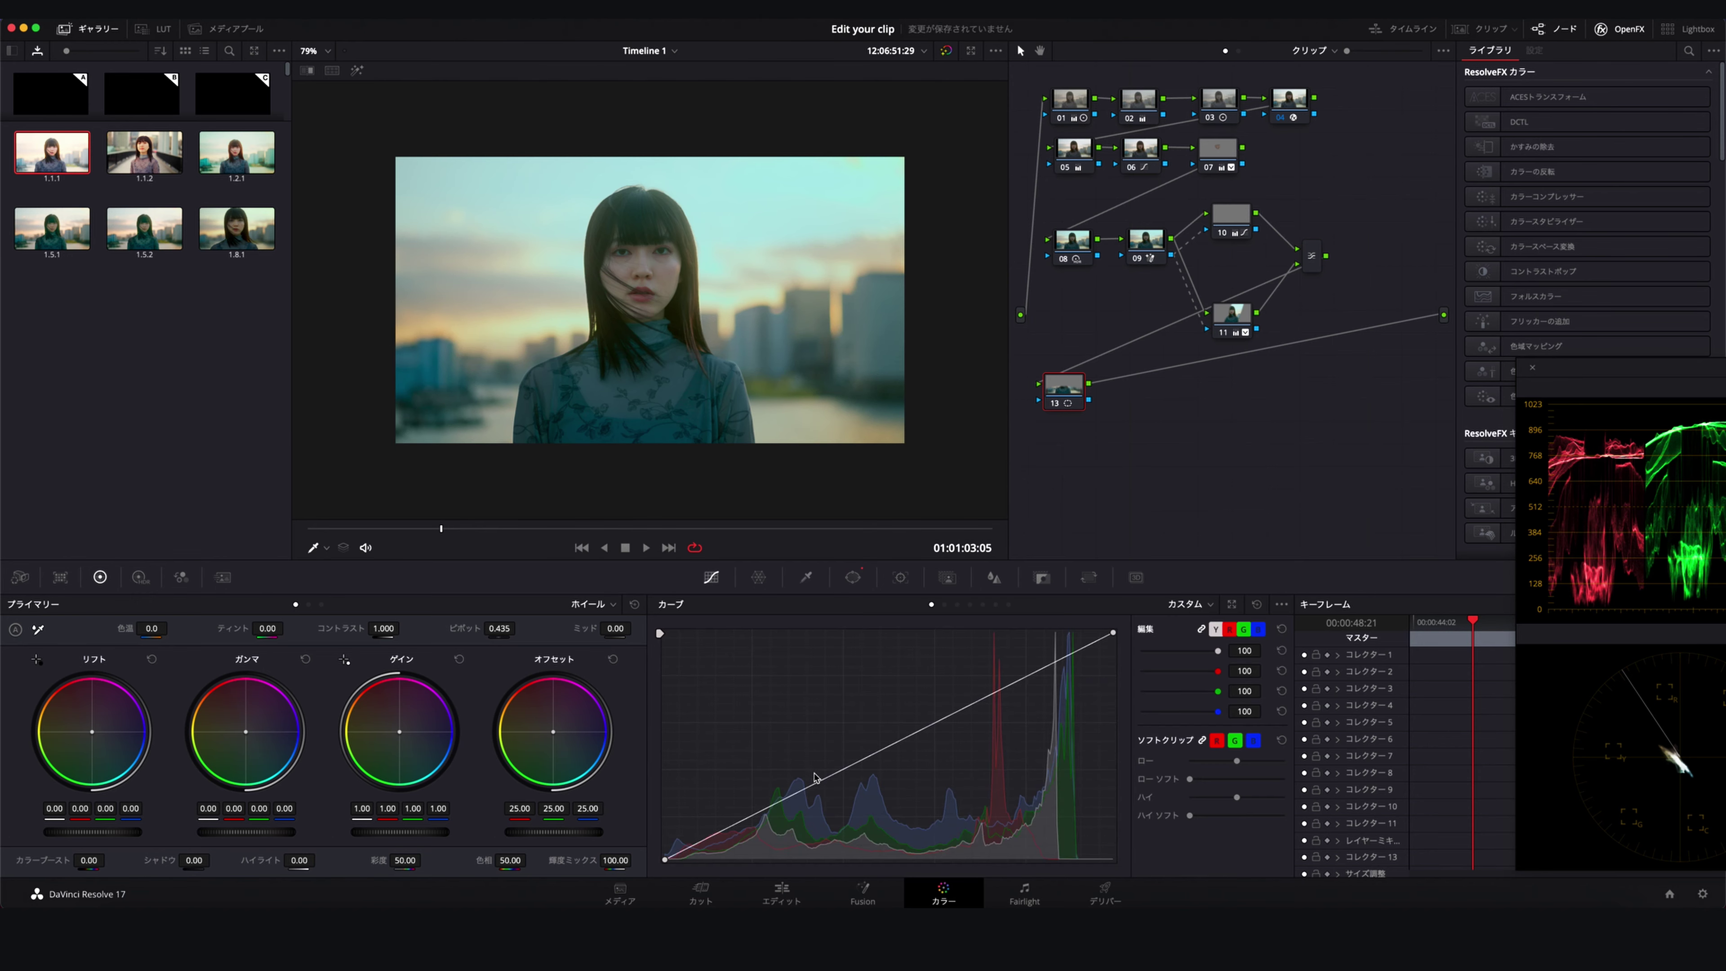
click(782, 807)
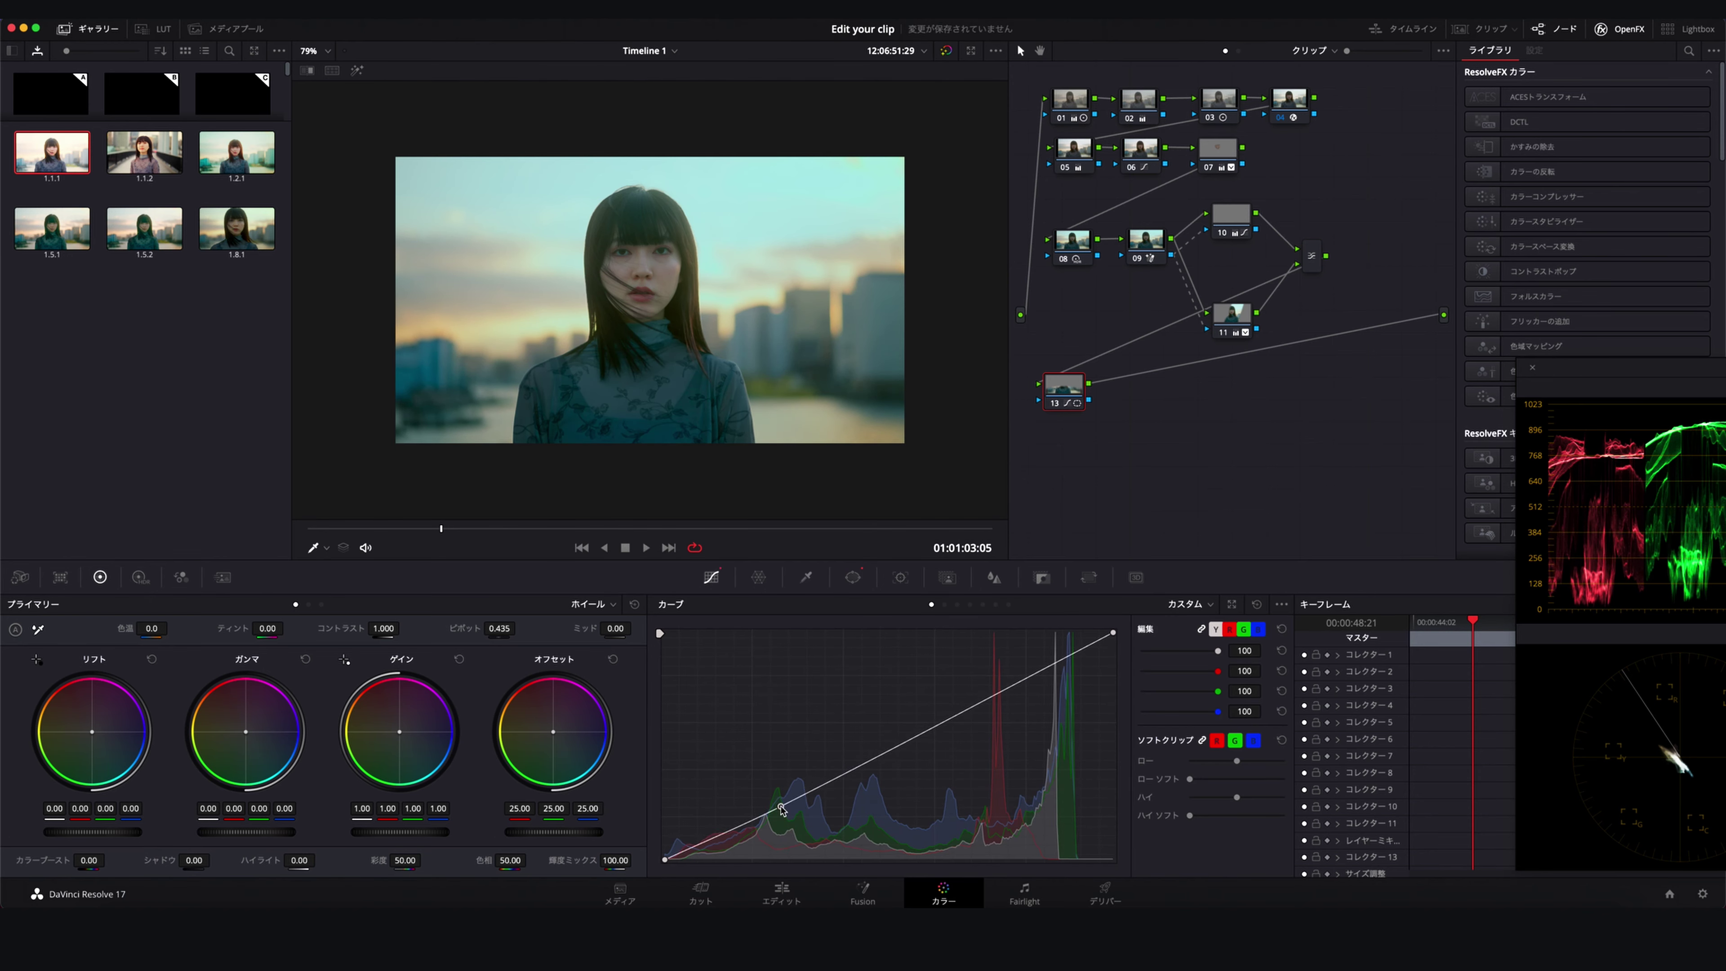
drag(843, 776, 843, 769)
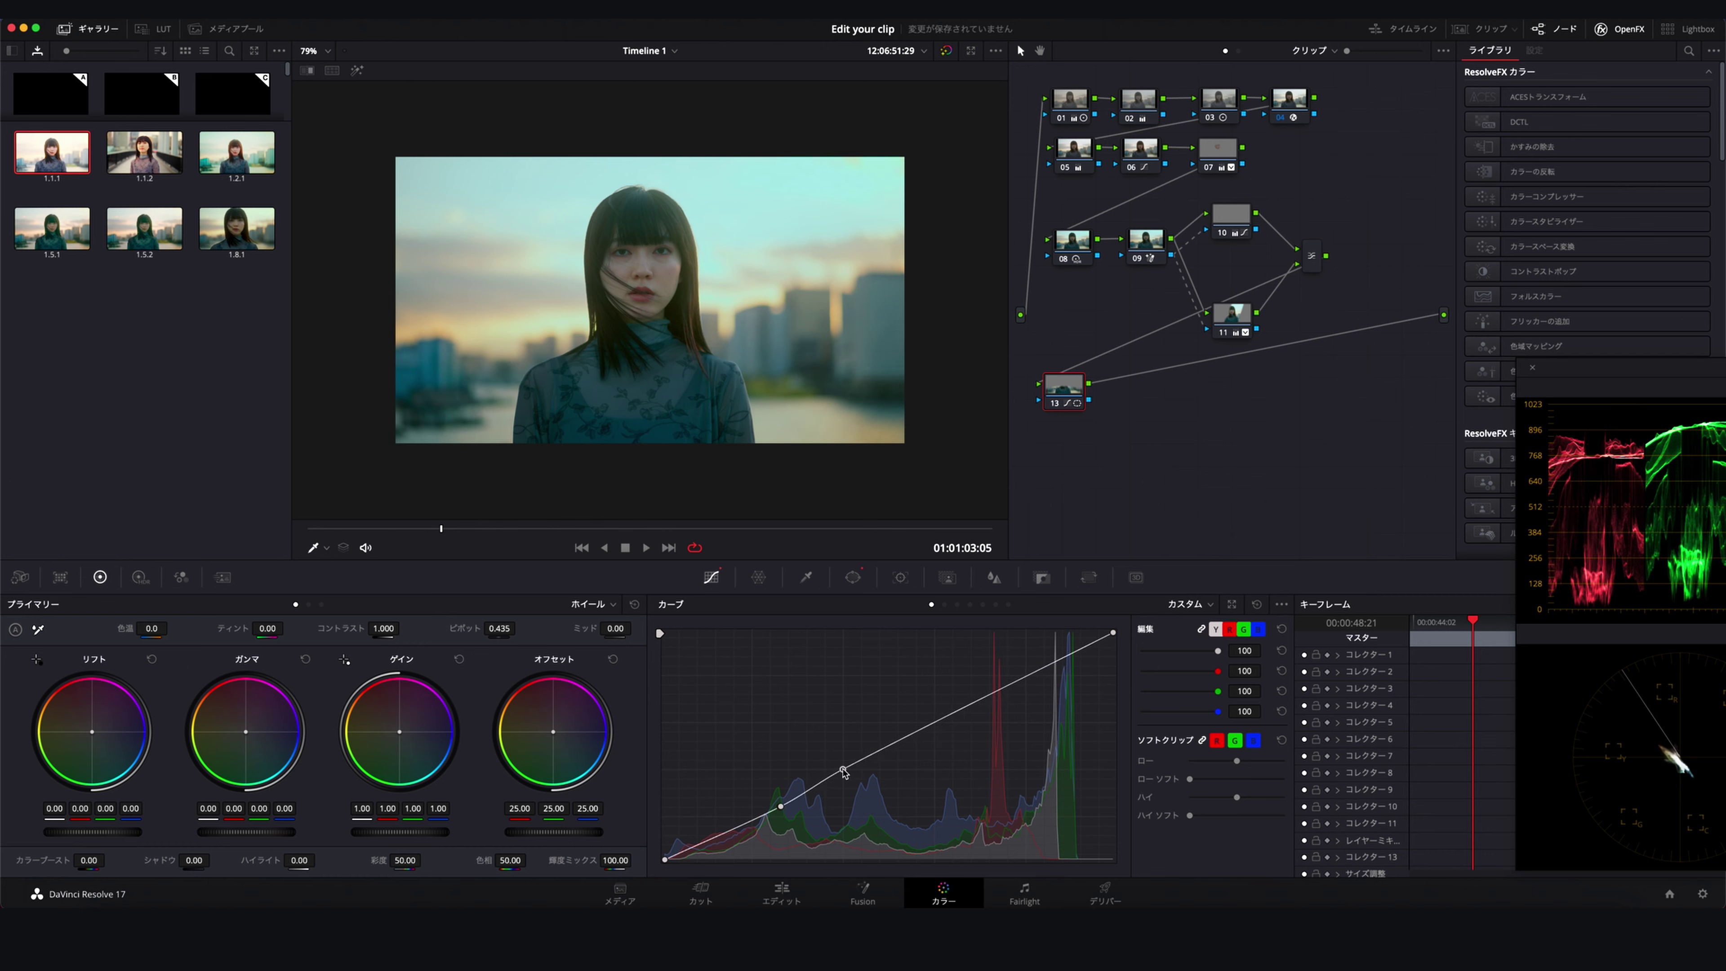
click(737, 829)
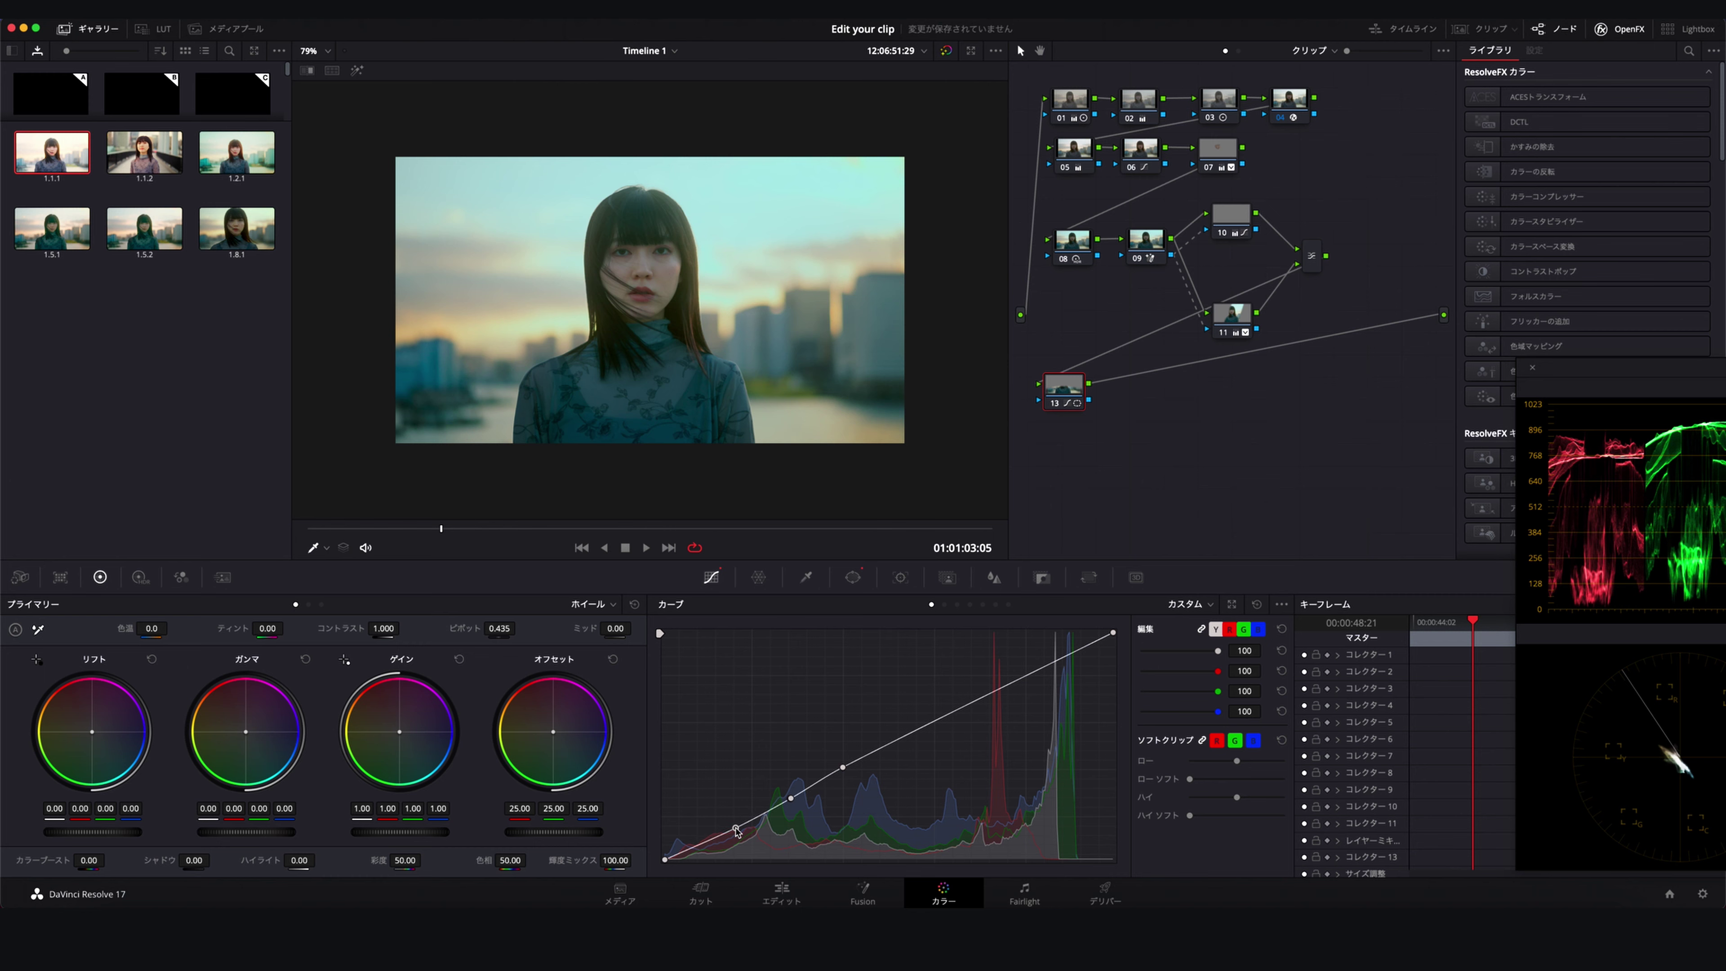
drag(1080, 403, 1075, 395)
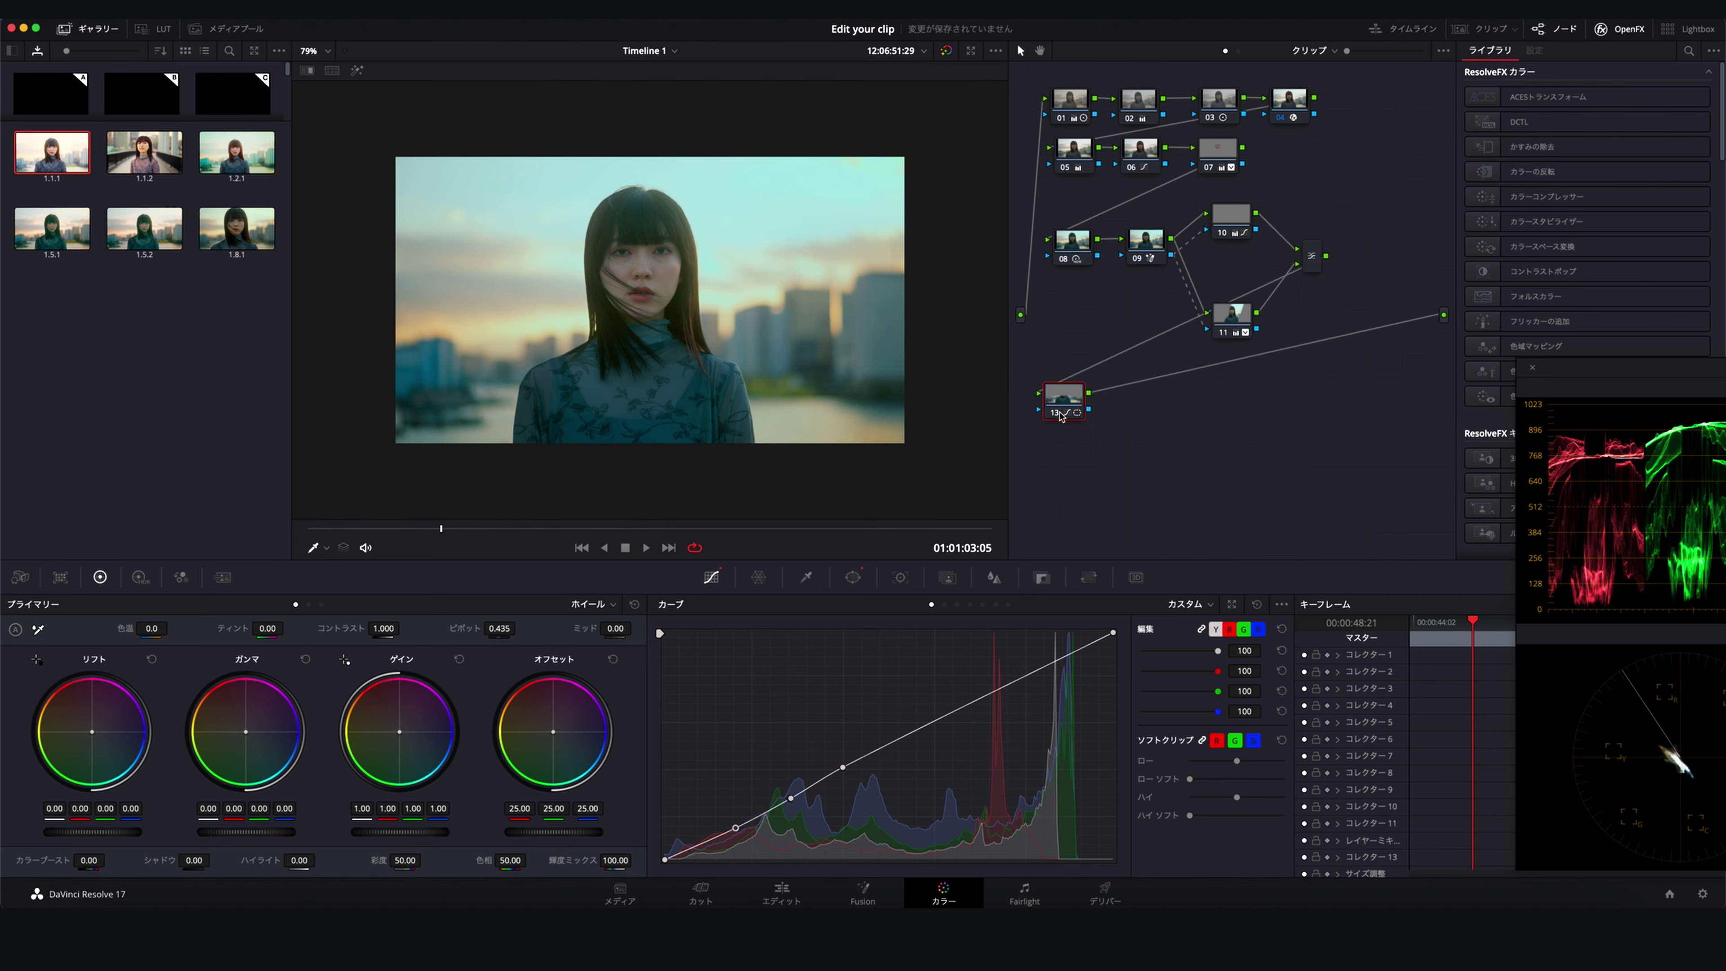
key(alt+s)
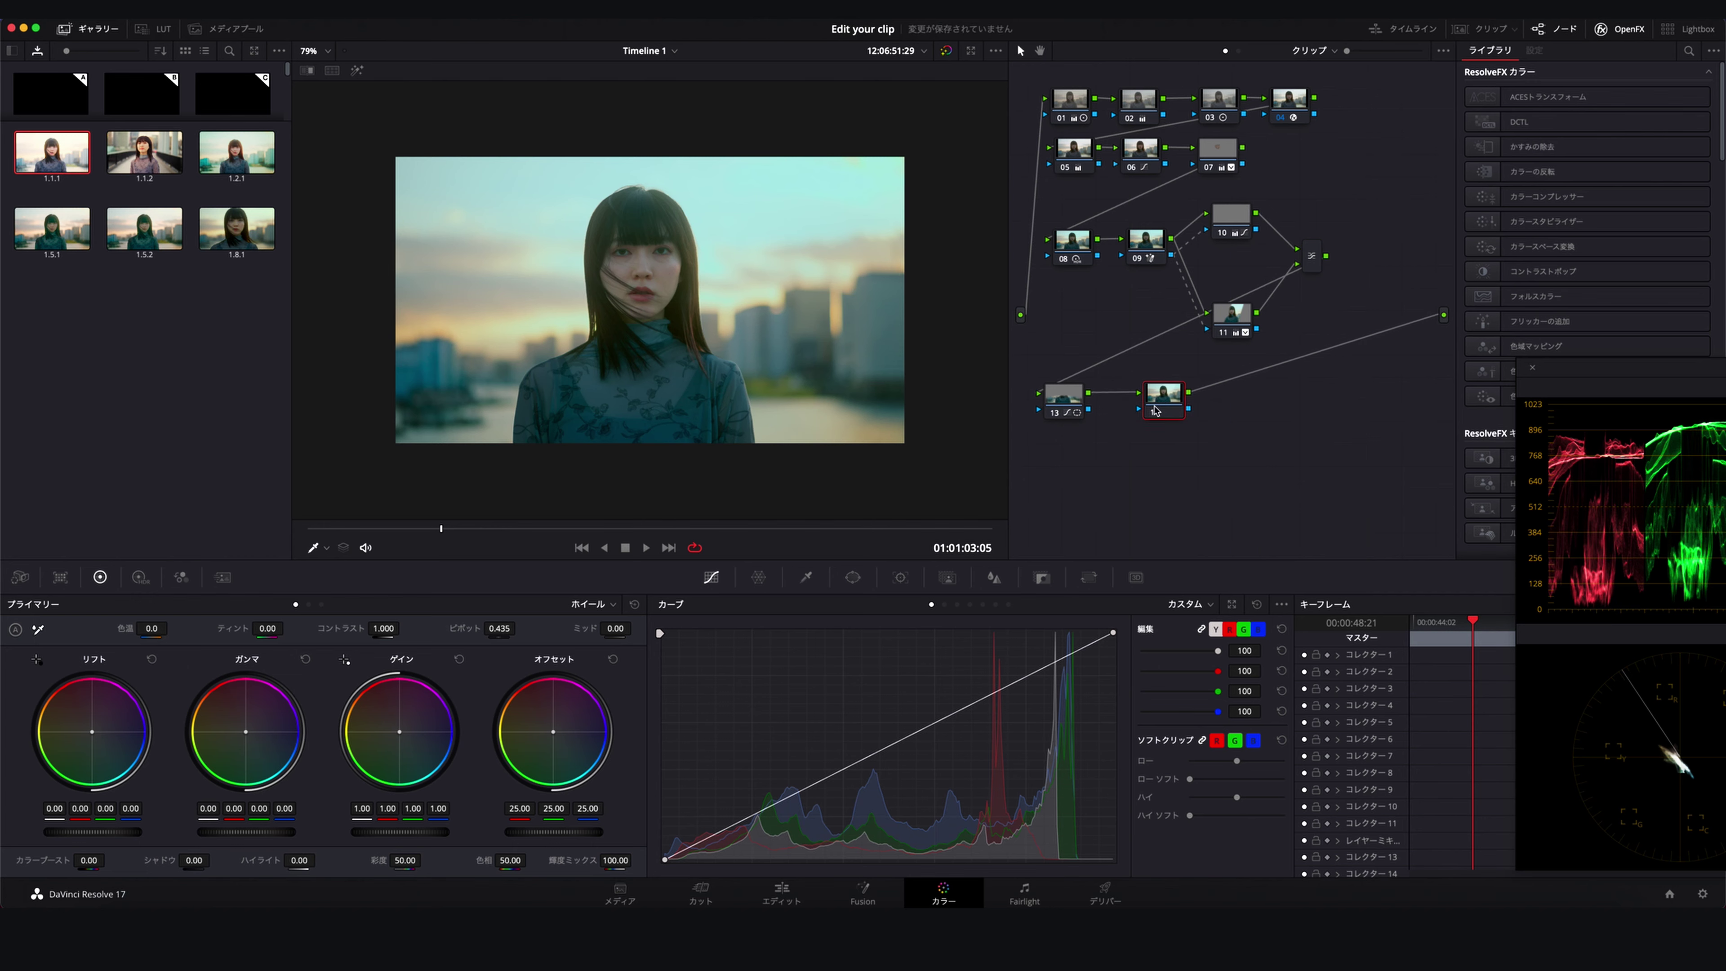
Search the effects library for グロー (Glow) and apply it to node 14
mouse_move(1607, 377)
mouse_down()
mouse_move(1189, 596)
mouse_move(1207, 578)
mouse_up()
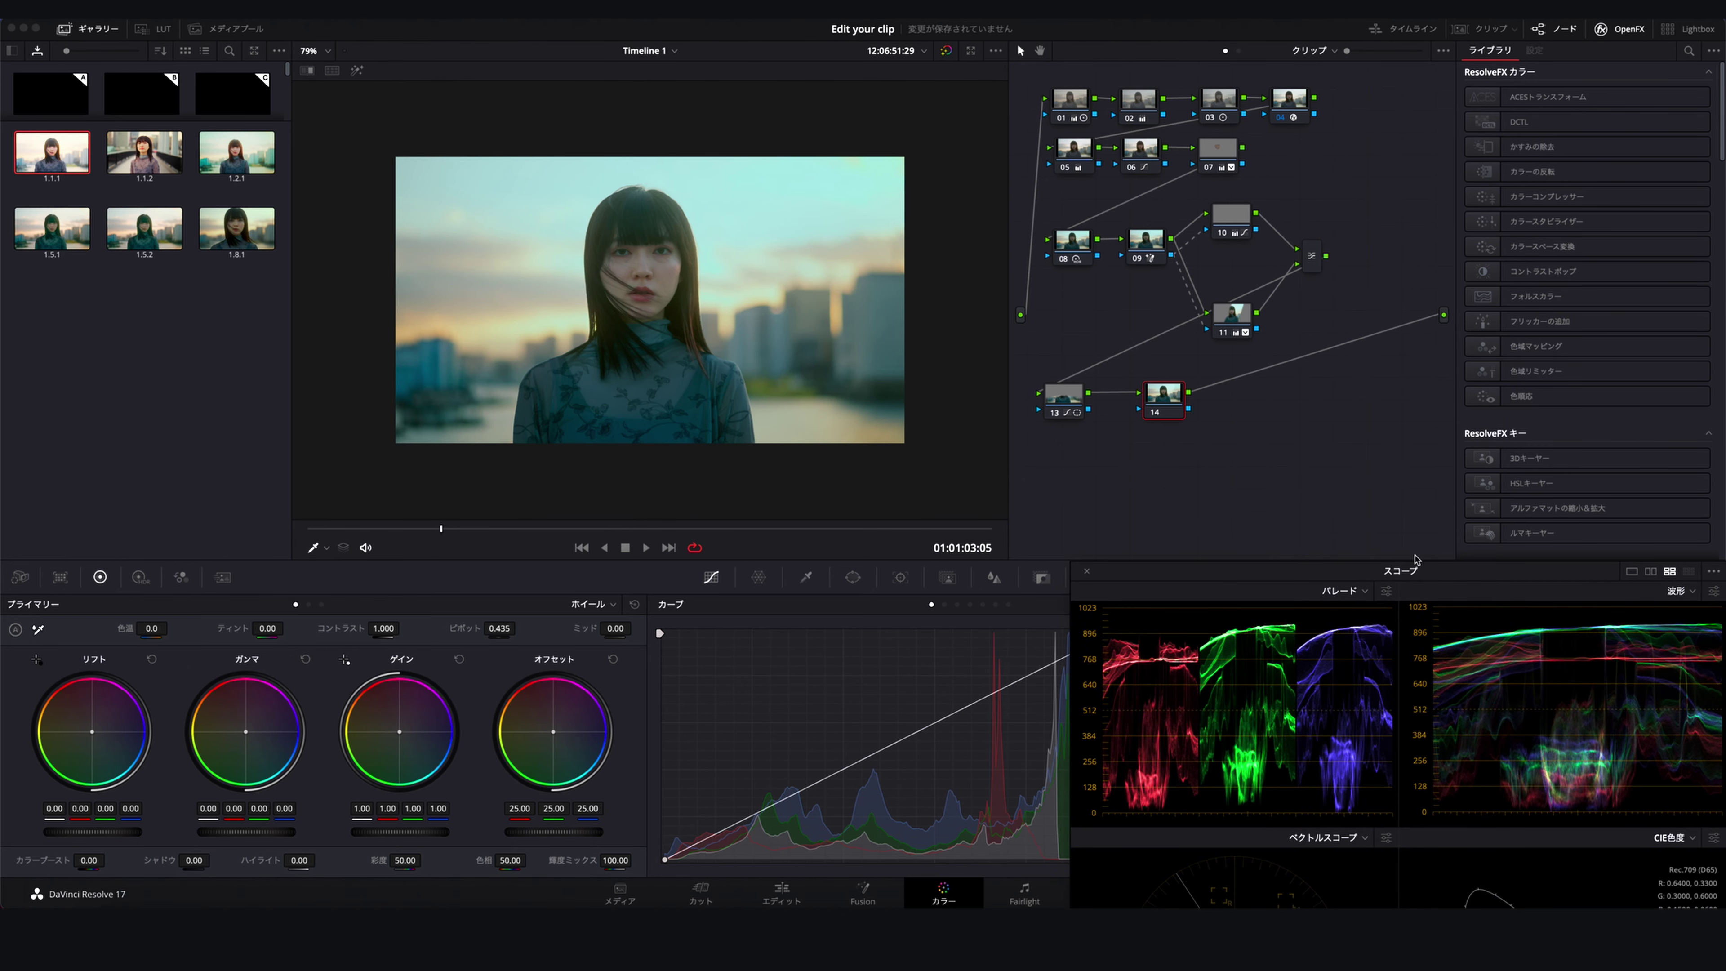
click(1600, 30)
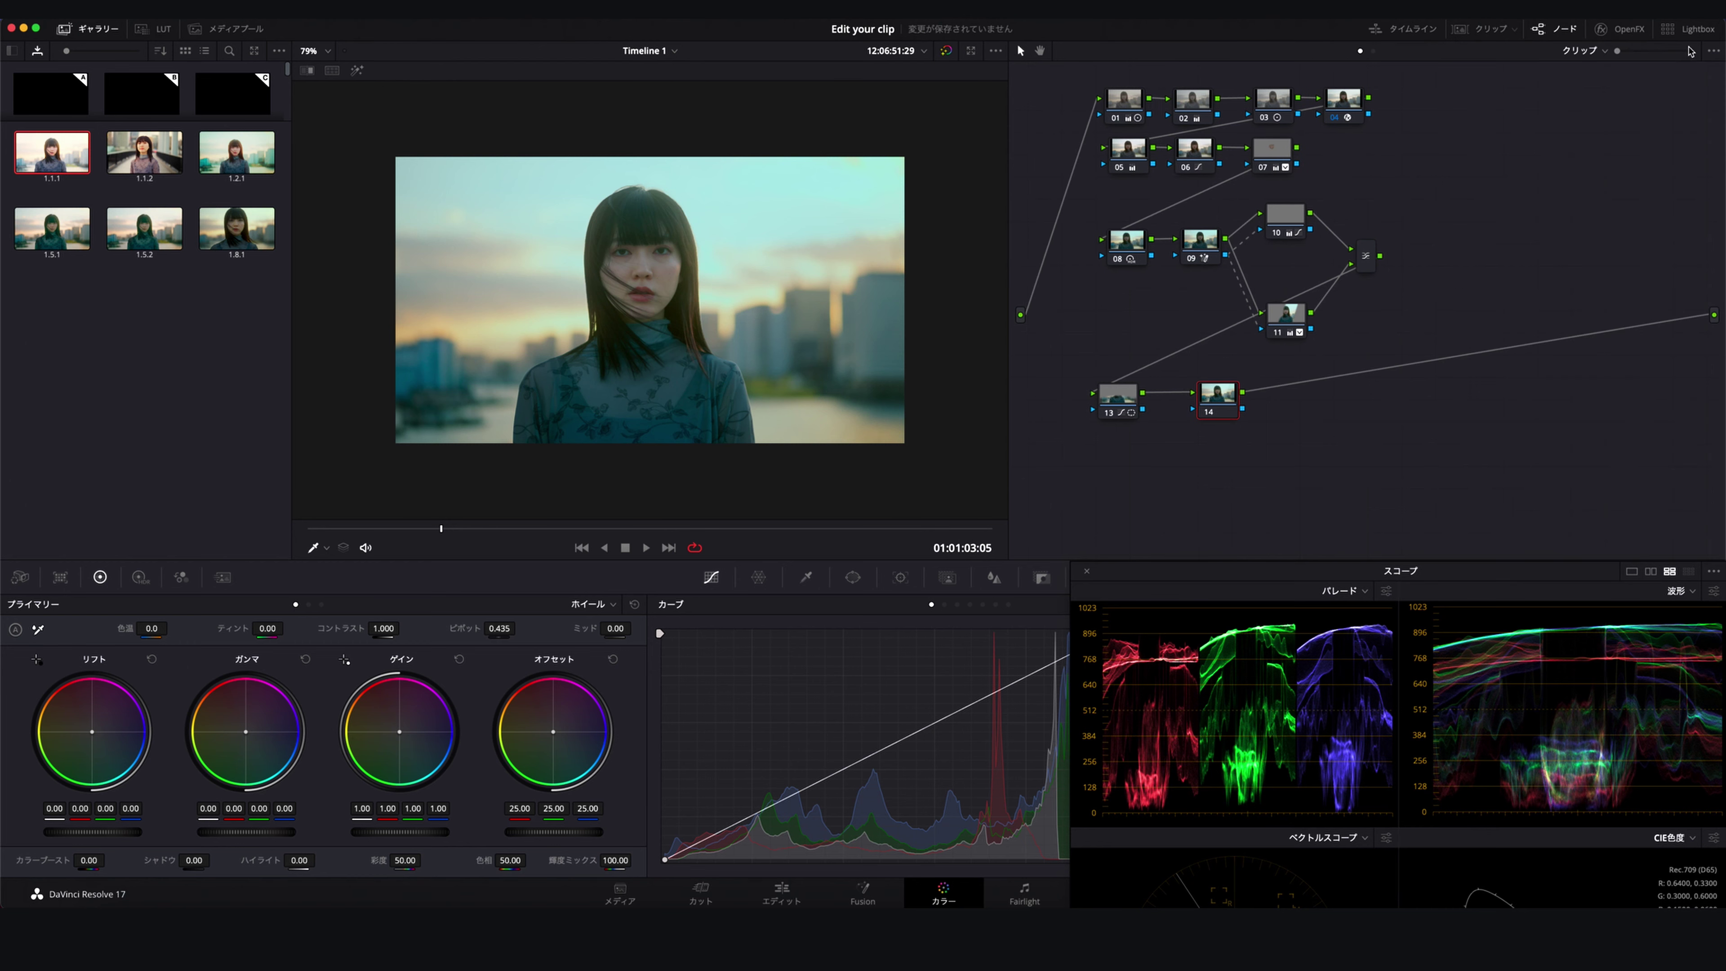
click(1618, 30)
click(1688, 52)
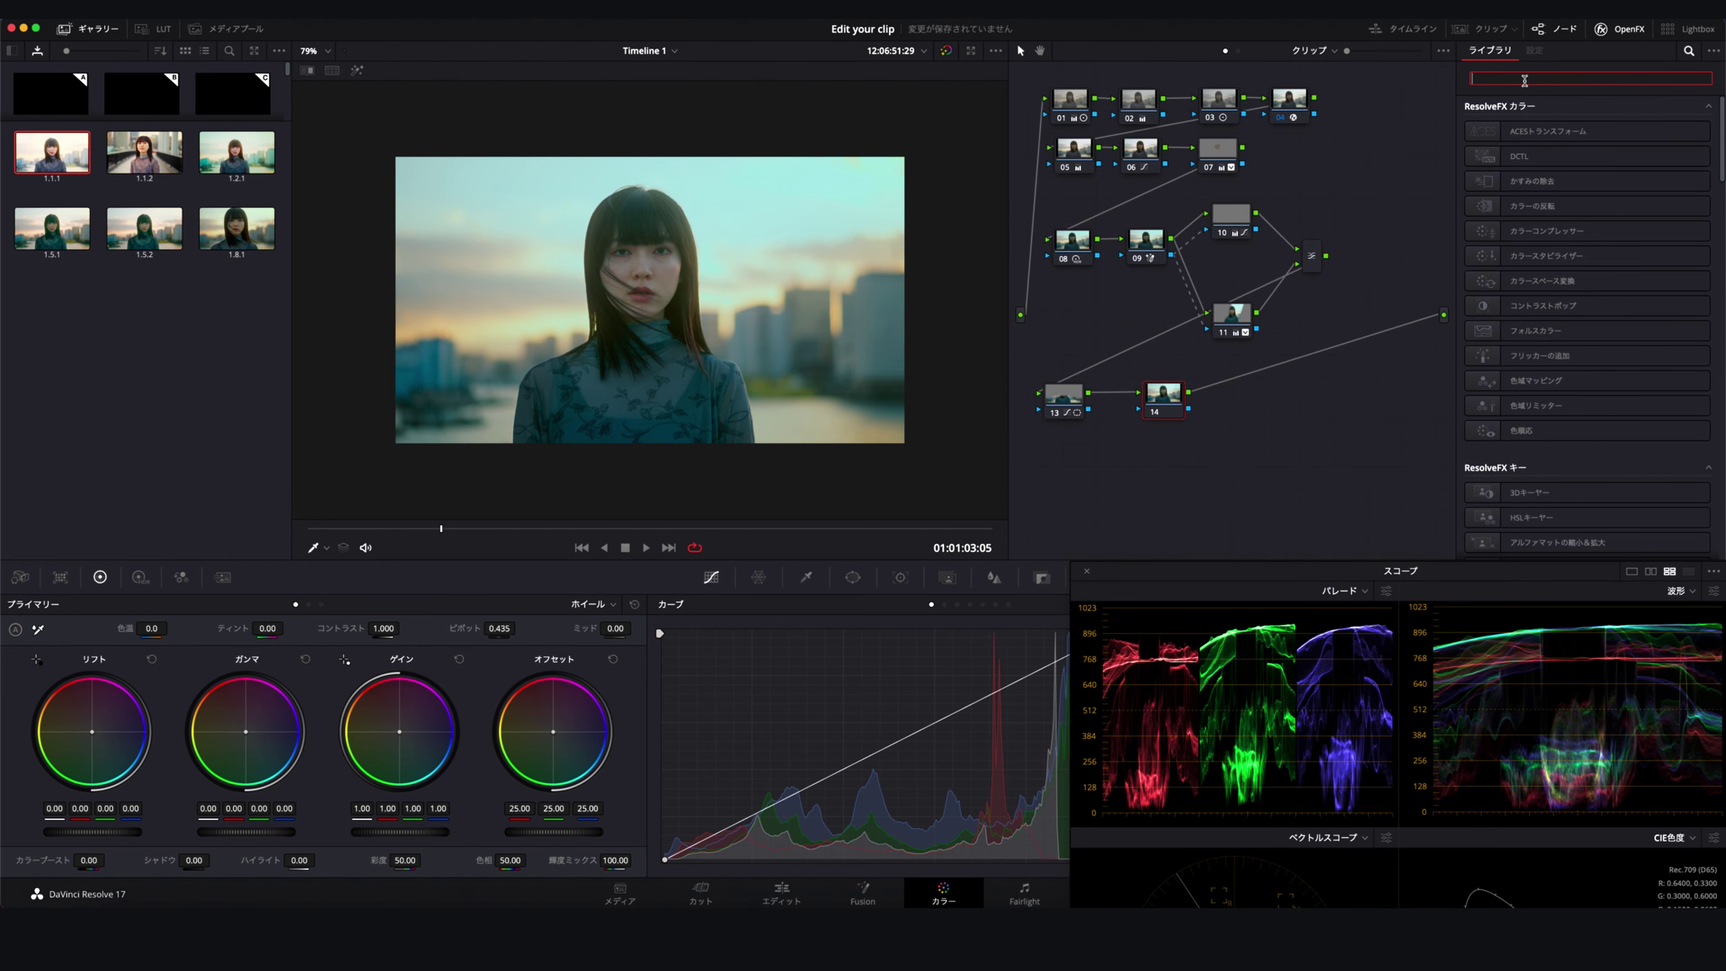
text(ぐろー)
key(Return)
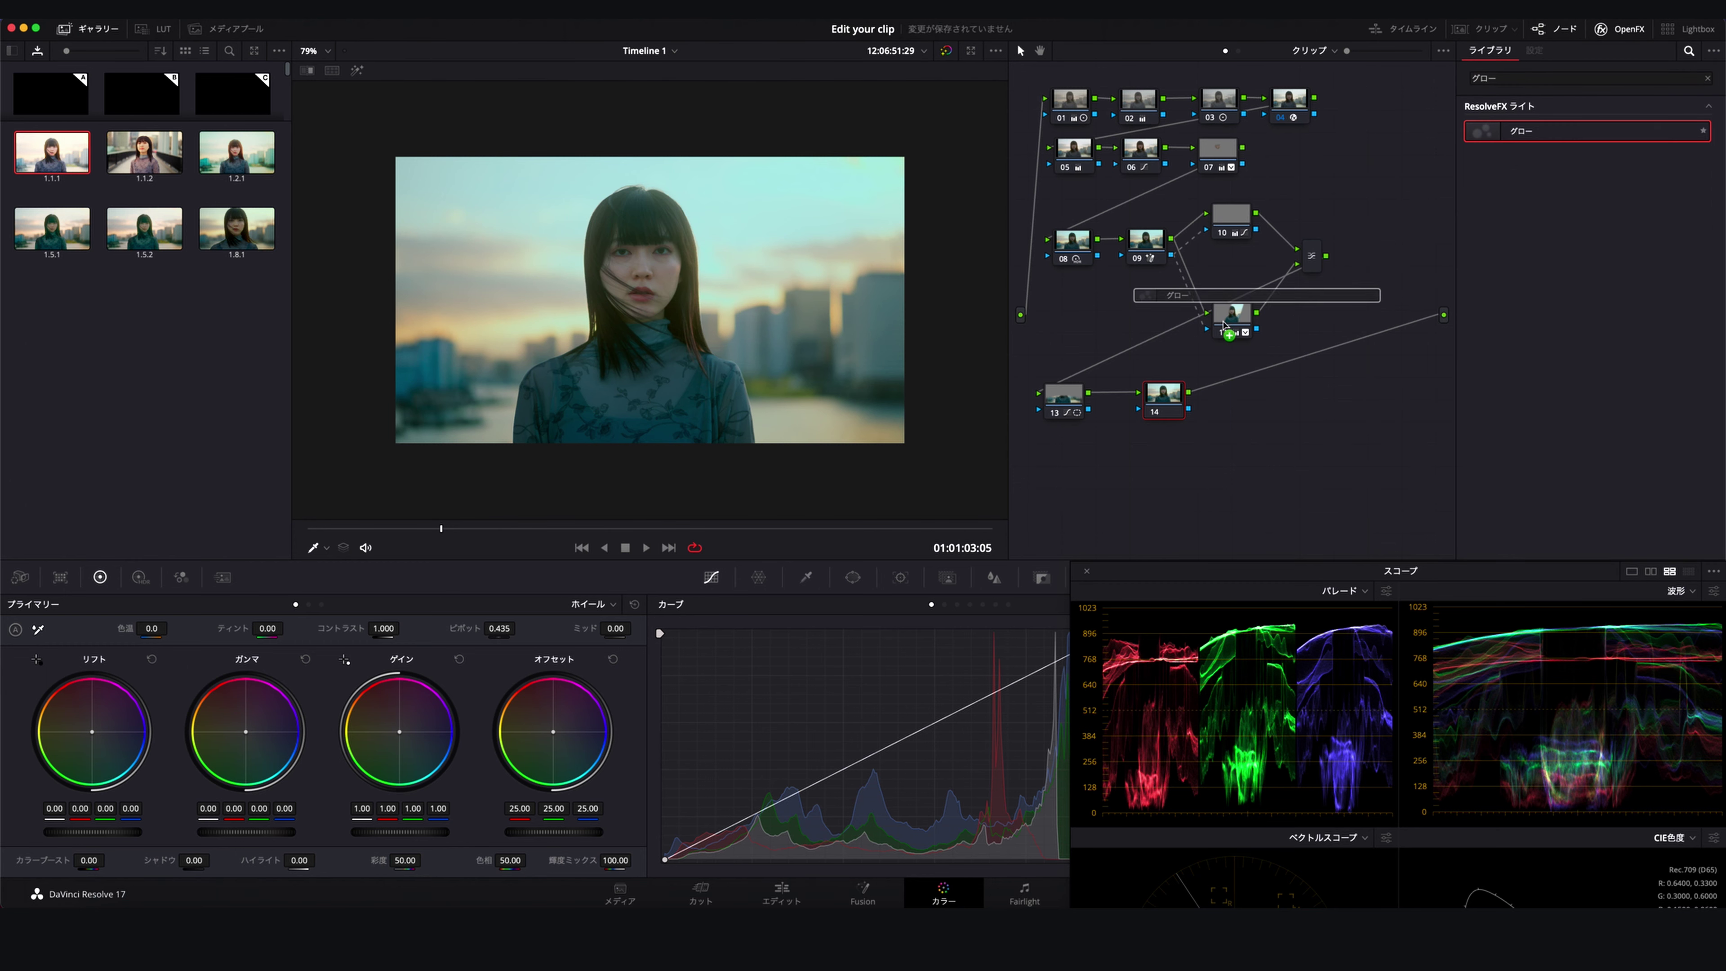
drag(1576, 135, 1167, 398)
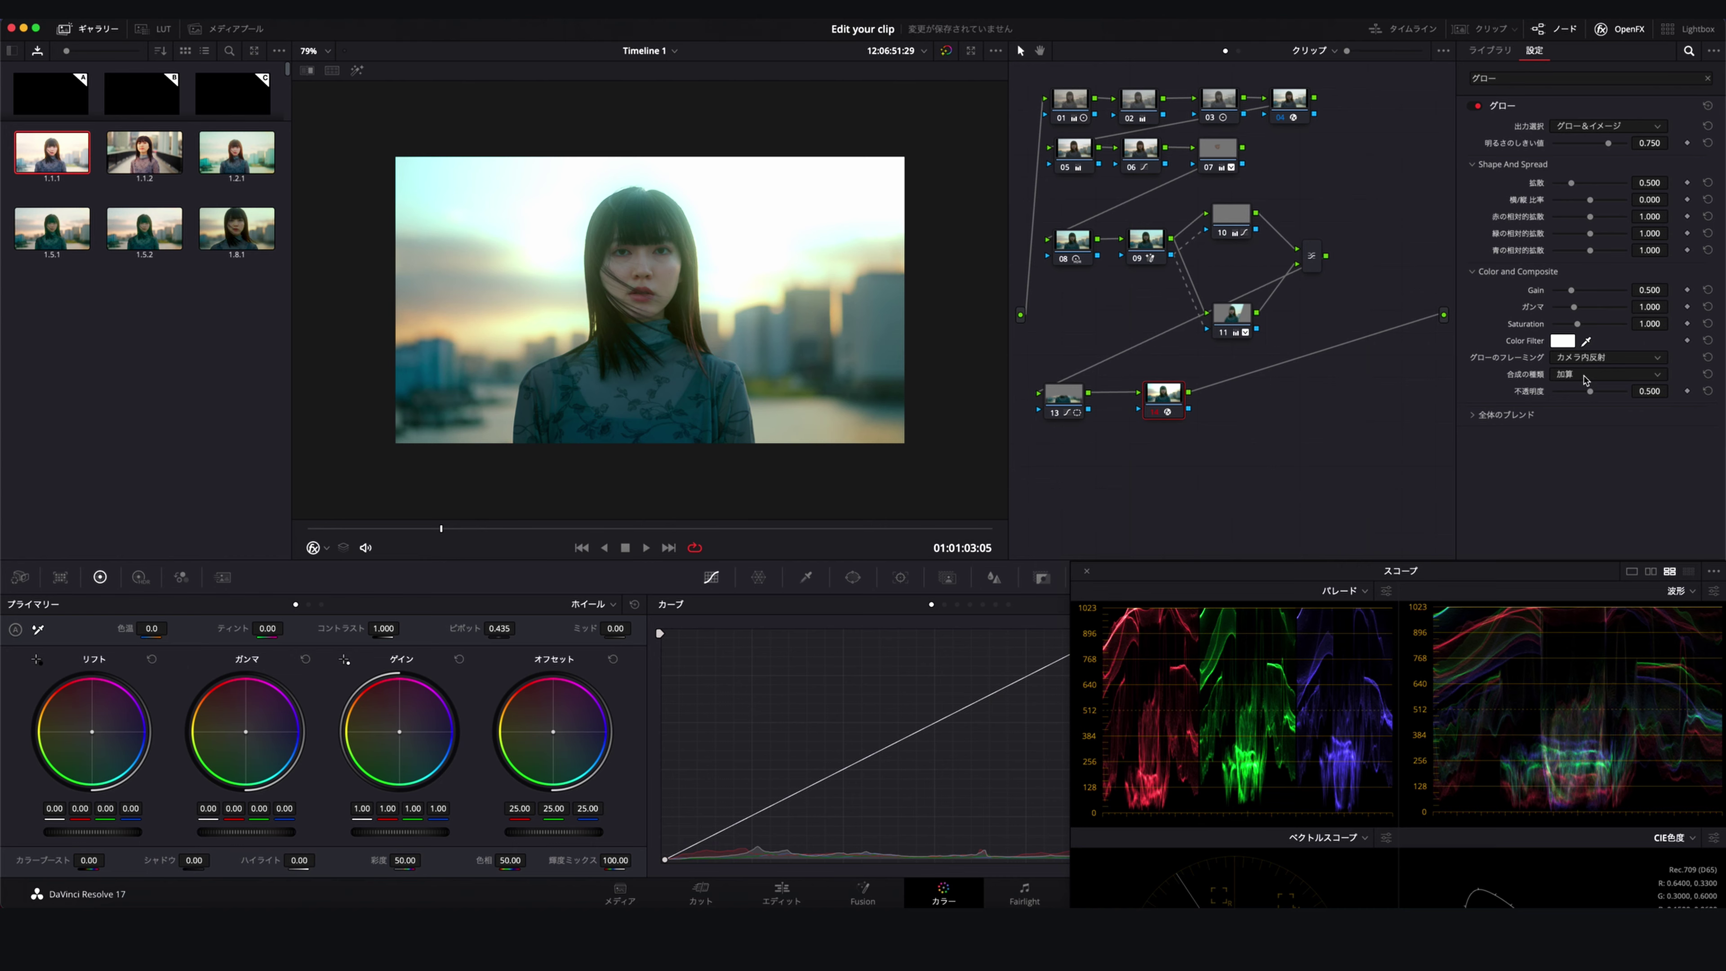
Set the glow to Soft Light, threshold 0, spread 0.202, blend 0.257, then add node 15
click(1586, 373)
click(1584, 509)
mouse_move(1608, 143)
mouse_down()
mouse_move(1553, 143)
mouse_move(1546, 183)
mouse_up()
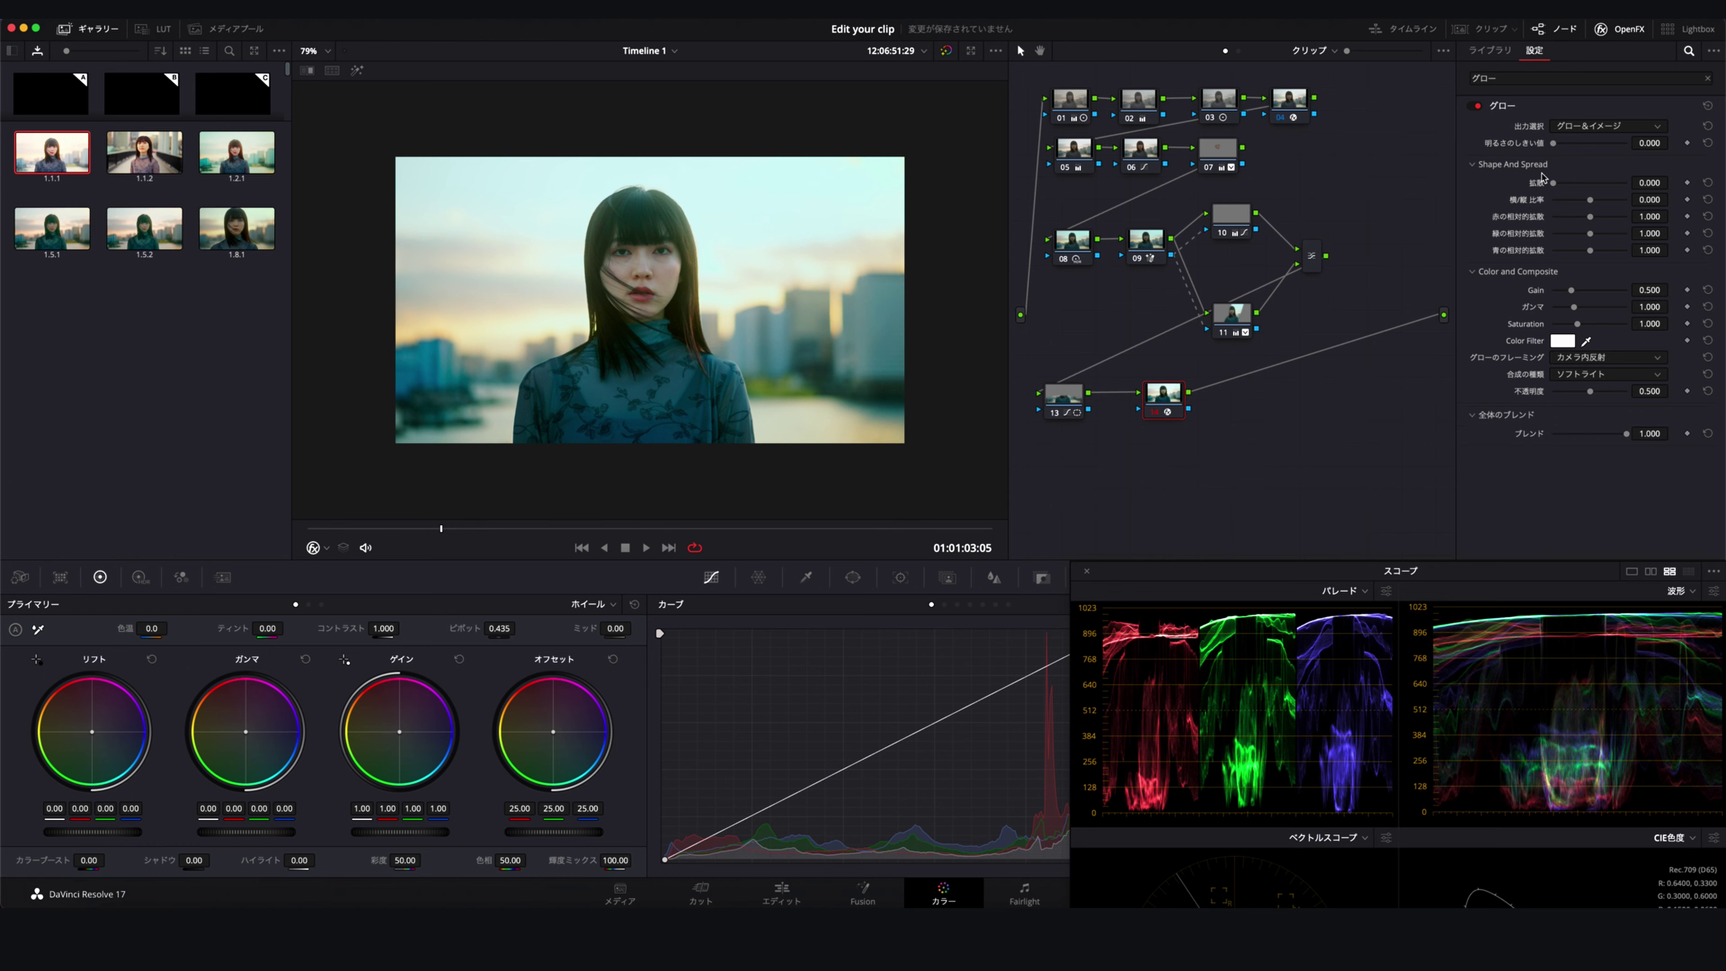
drag(1554, 185, 1563, 186)
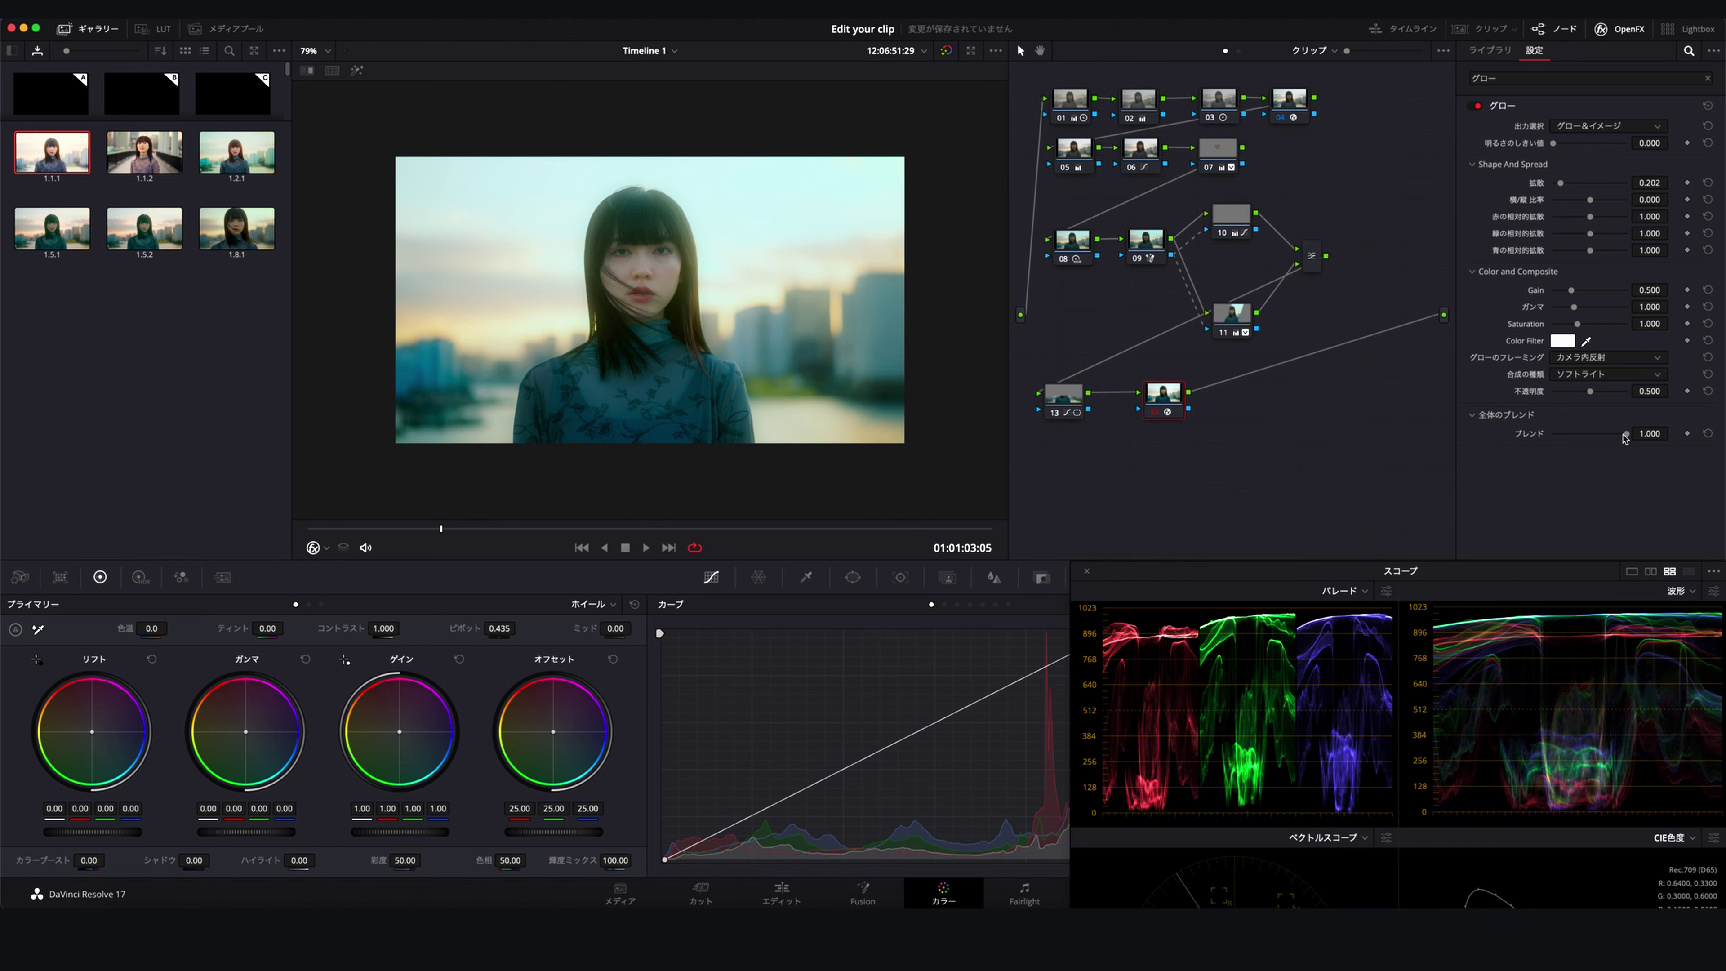
mouse_move(1626, 435)
mouse_down()
mouse_move(1515, 442)
mouse_move(1572, 443)
mouse_up()
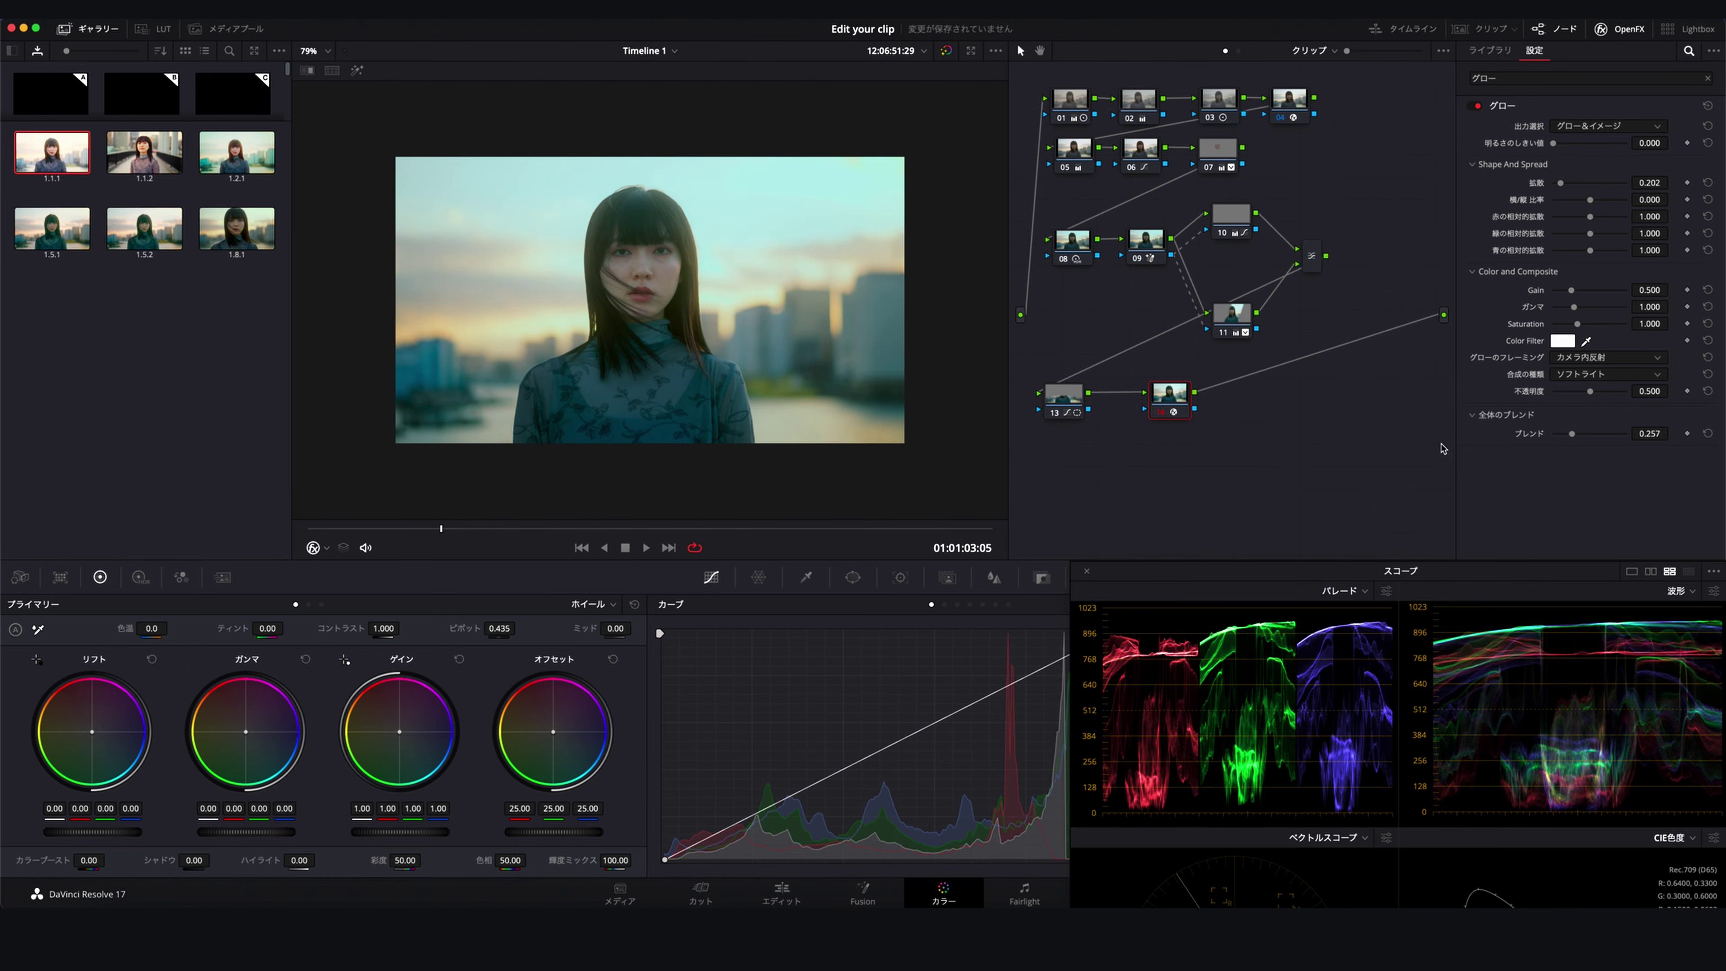
drag(1170, 410, 1151, 411)
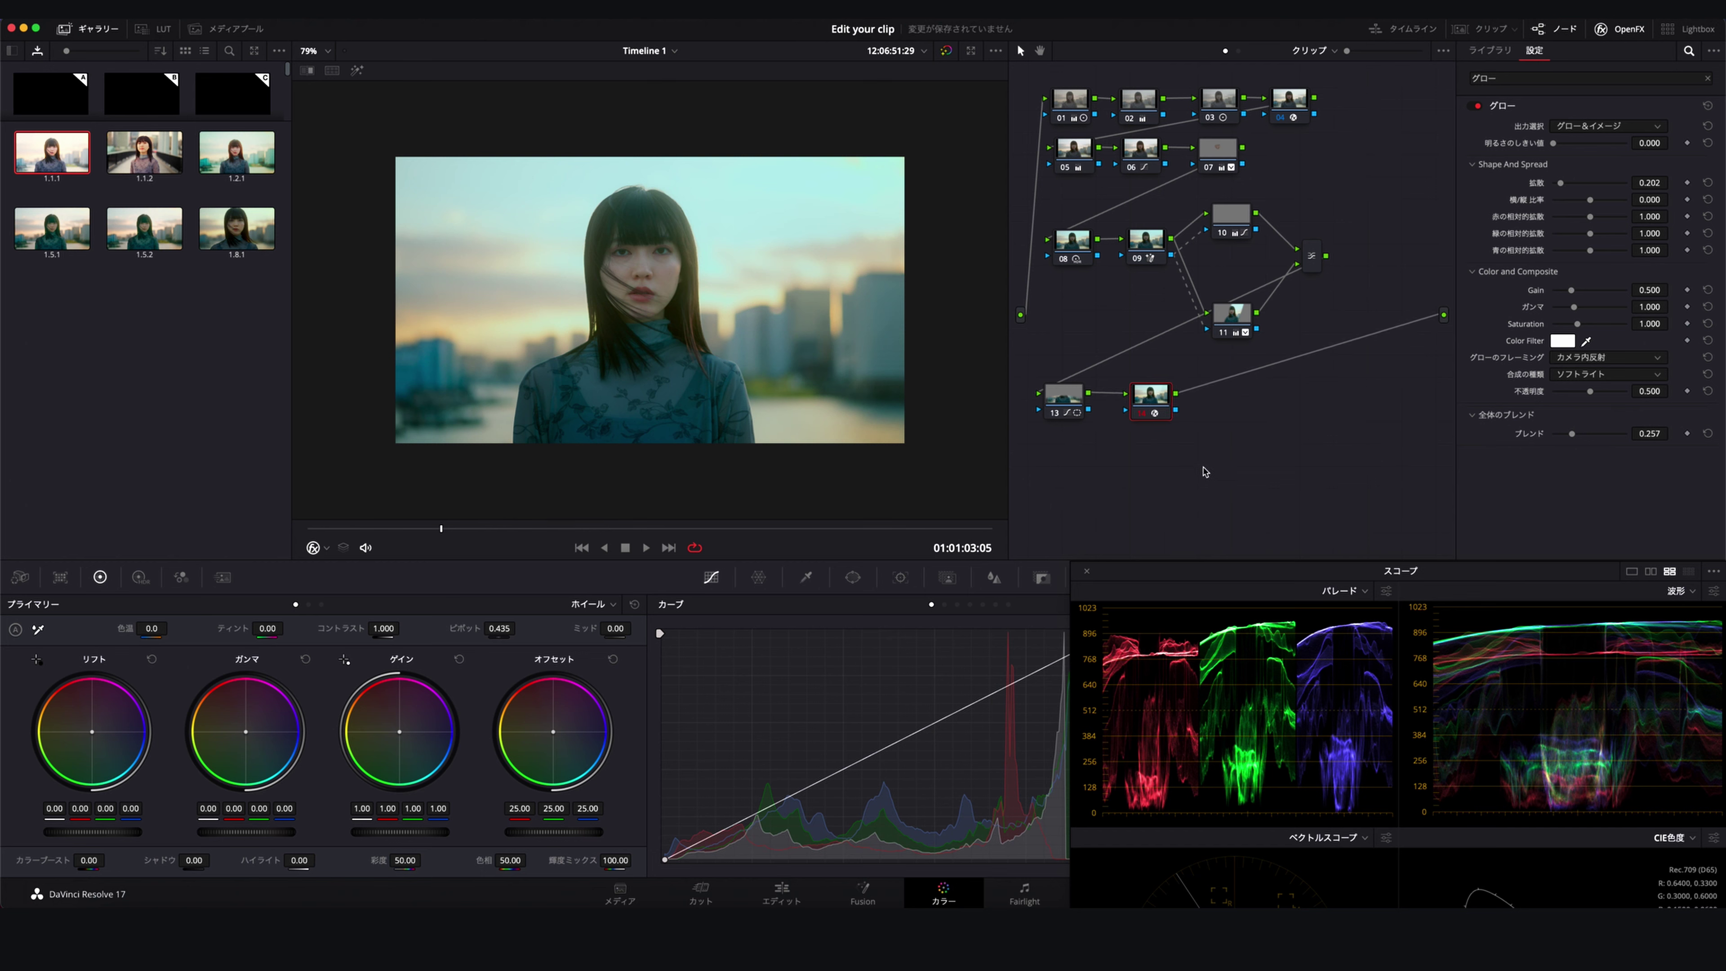
key(alt+s)
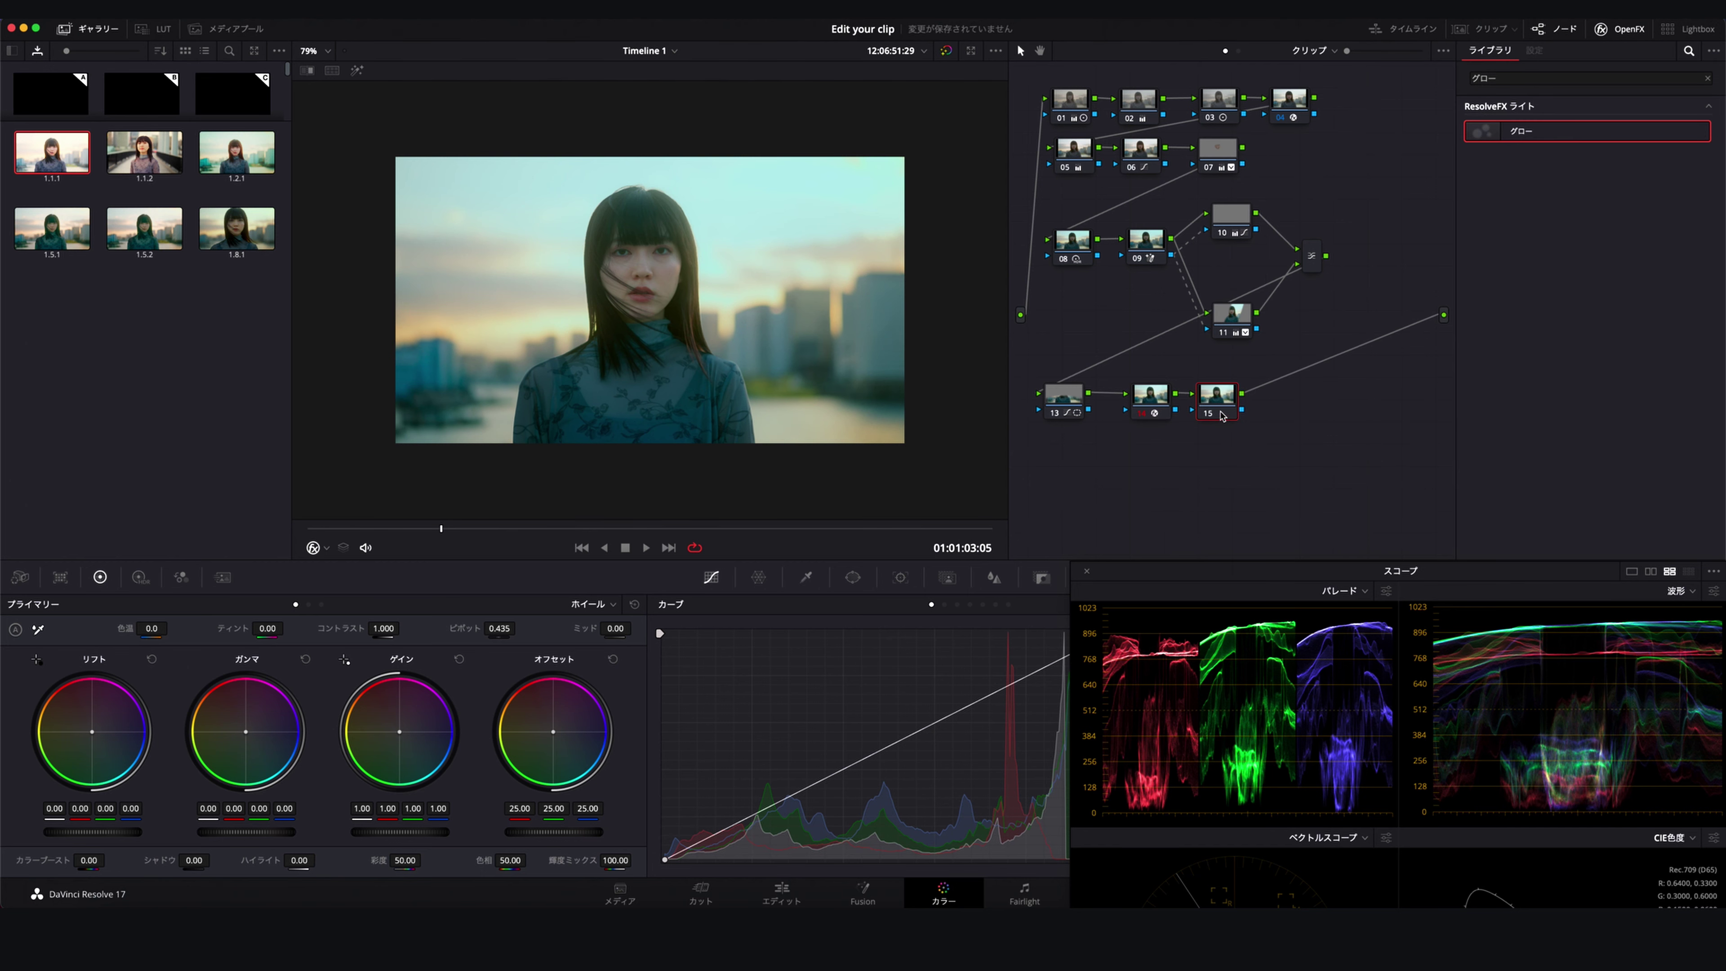
Give node 15 a wide soft elliptical window and pull its curve down slightly
drag(1222, 416, 1246, 401)
click(853, 577)
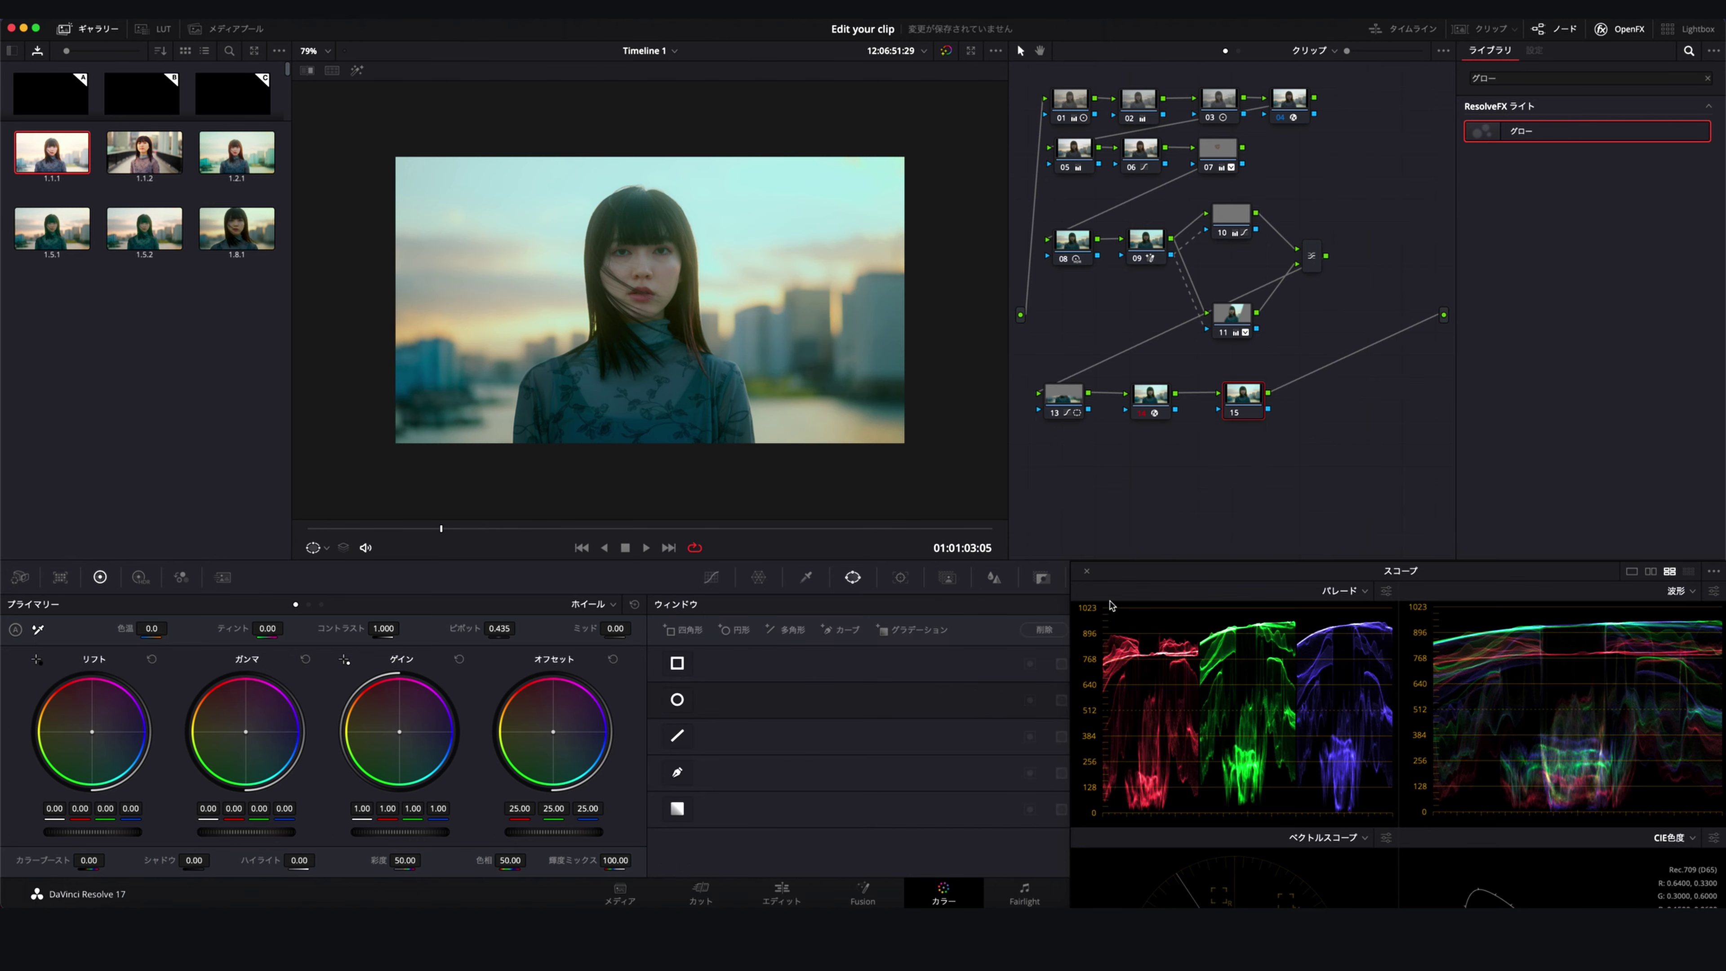
click(677, 699)
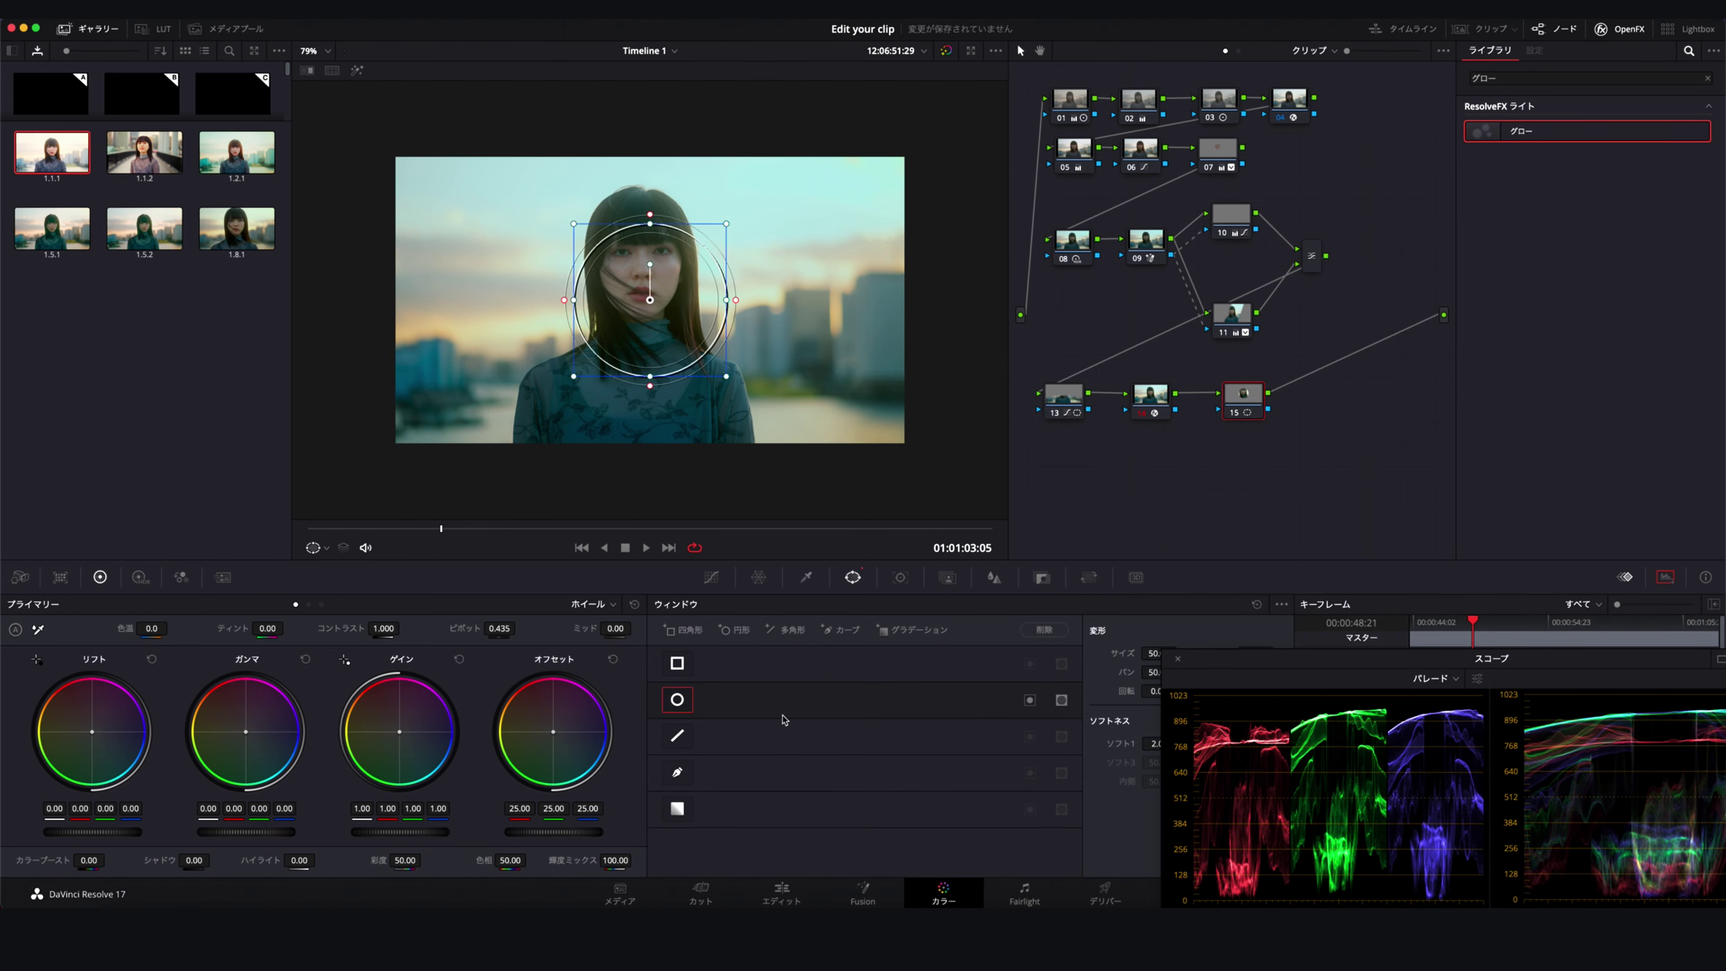
drag(736, 300, 1005, 300)
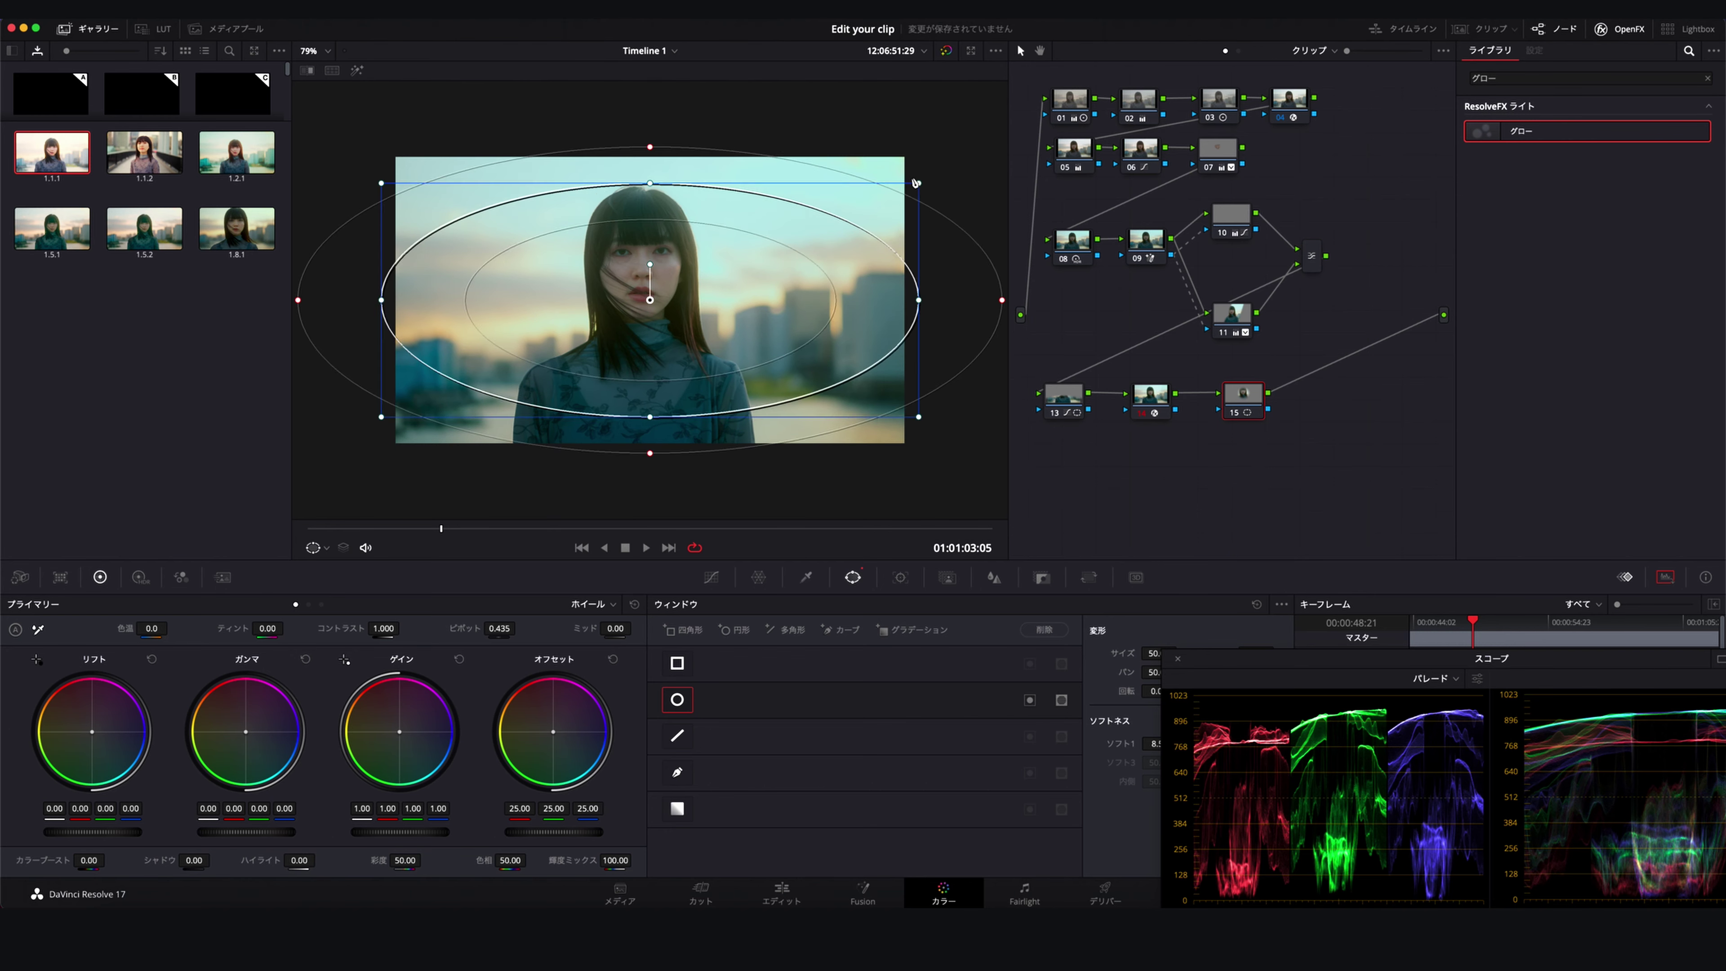
click(712, 577)
drag(893, 746, 893, 756)
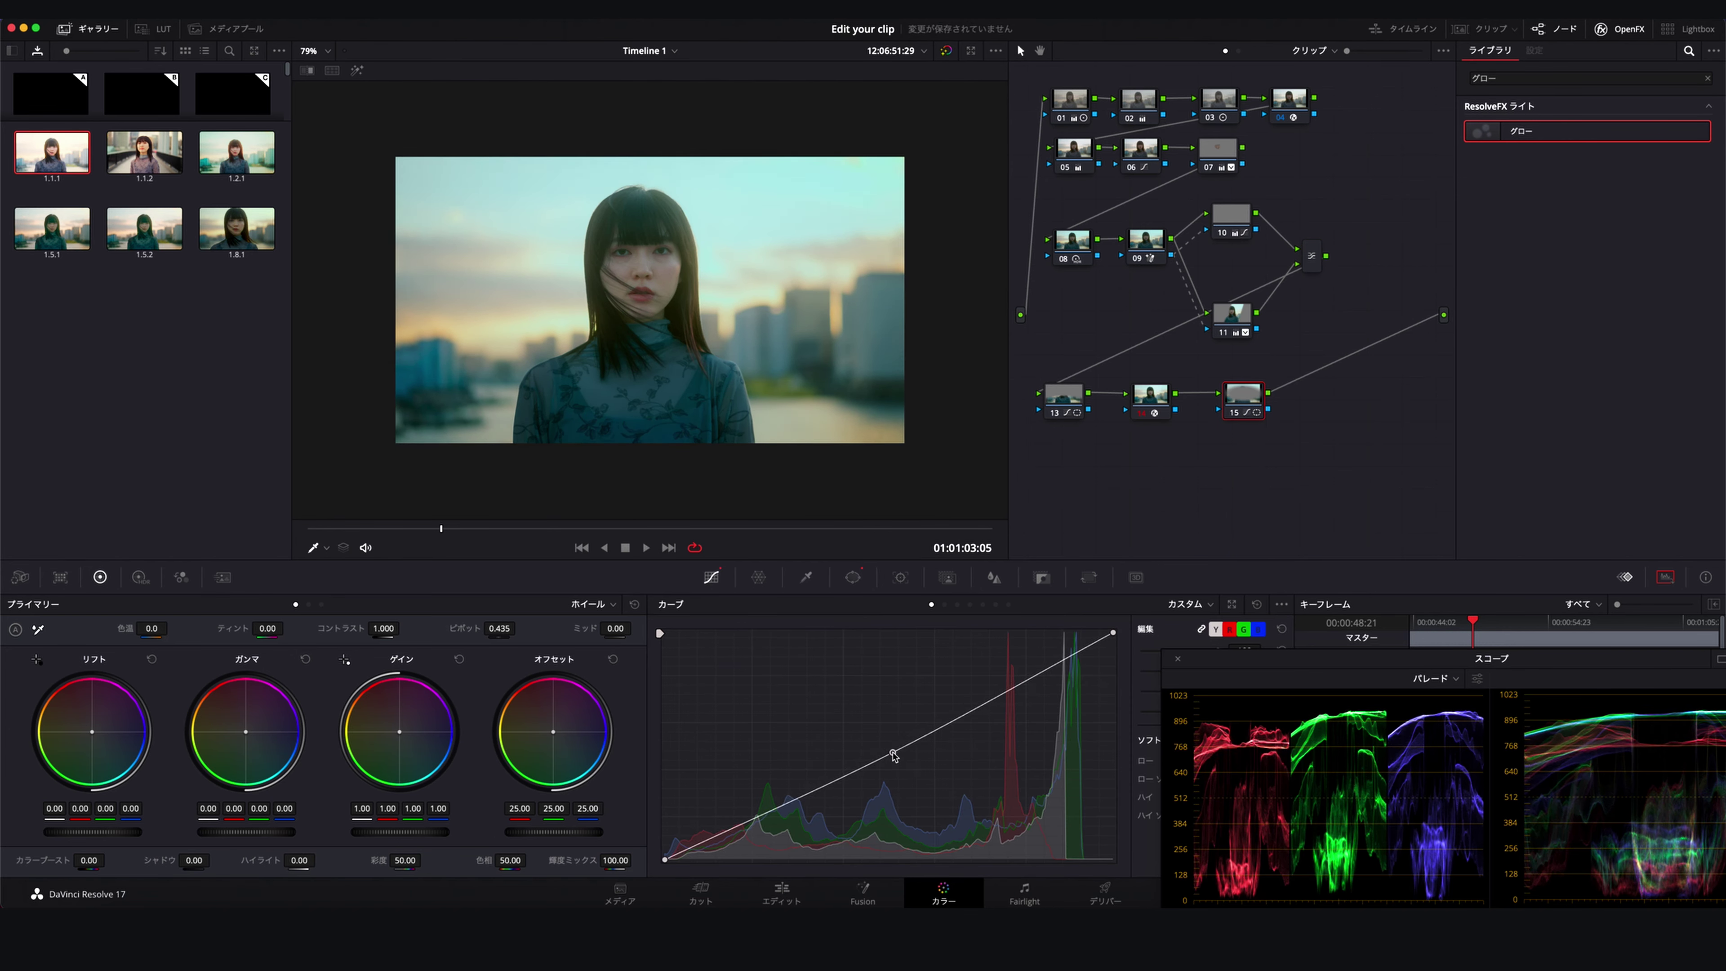
Add outside node 16 and pull its curve down to darken the frame edges
right_click(1245, 401)
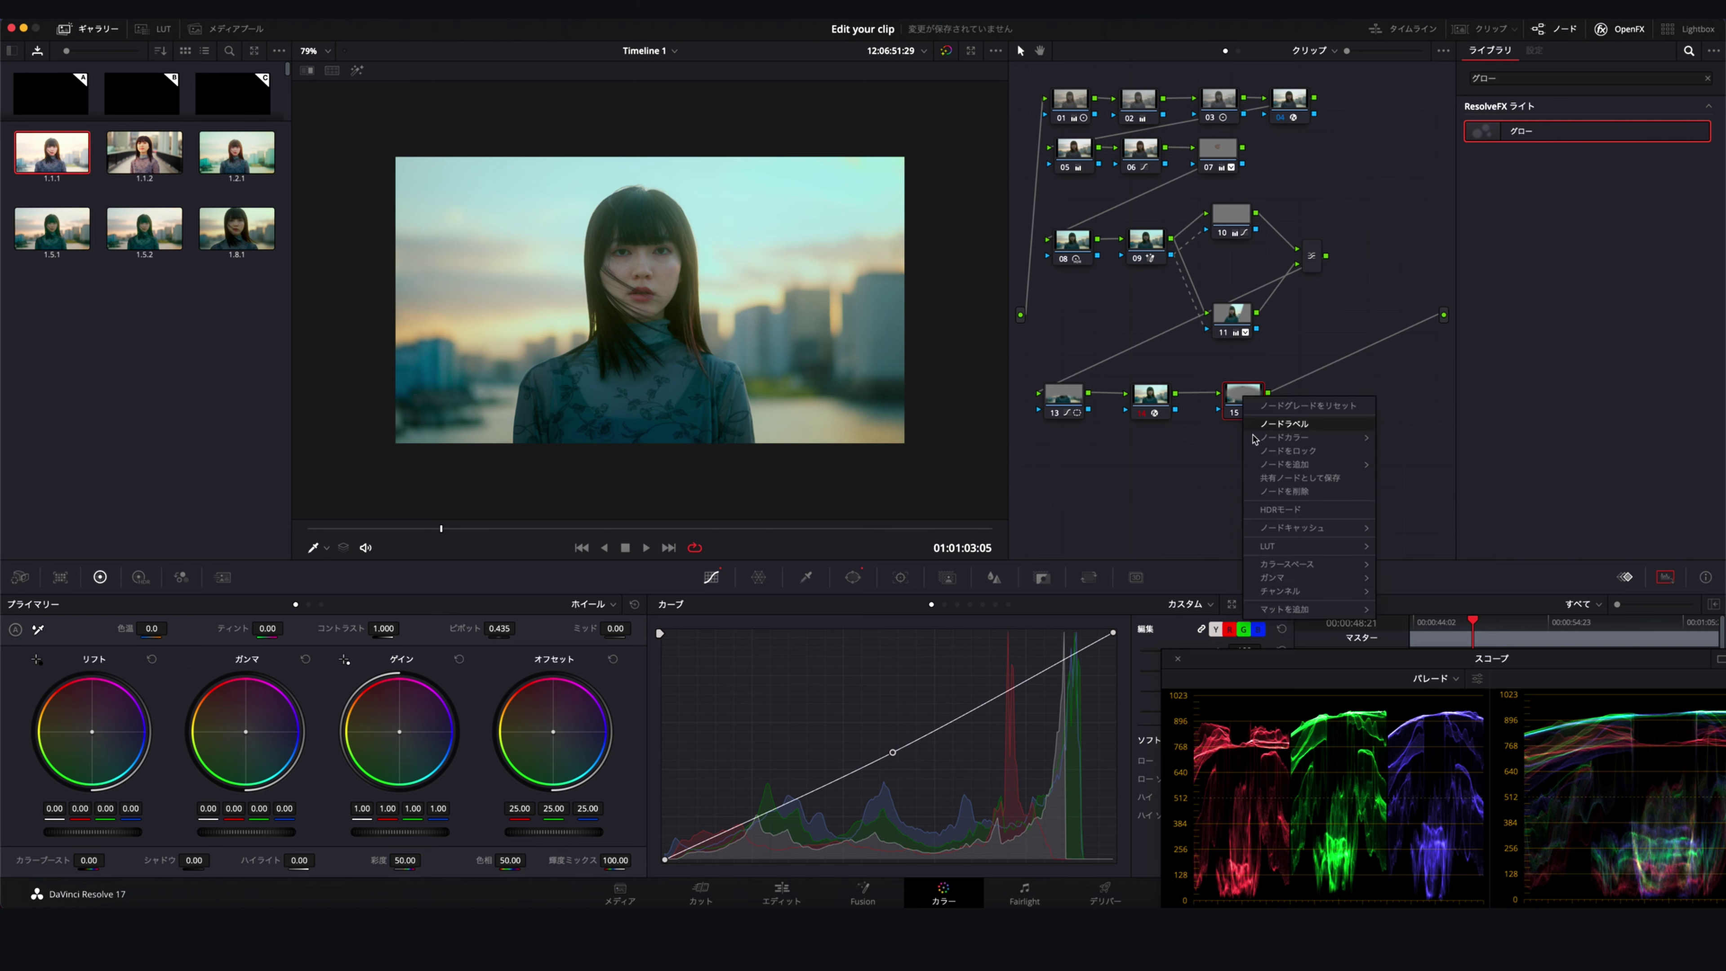
mouse_move(1305, 465)
click(1422, 523)
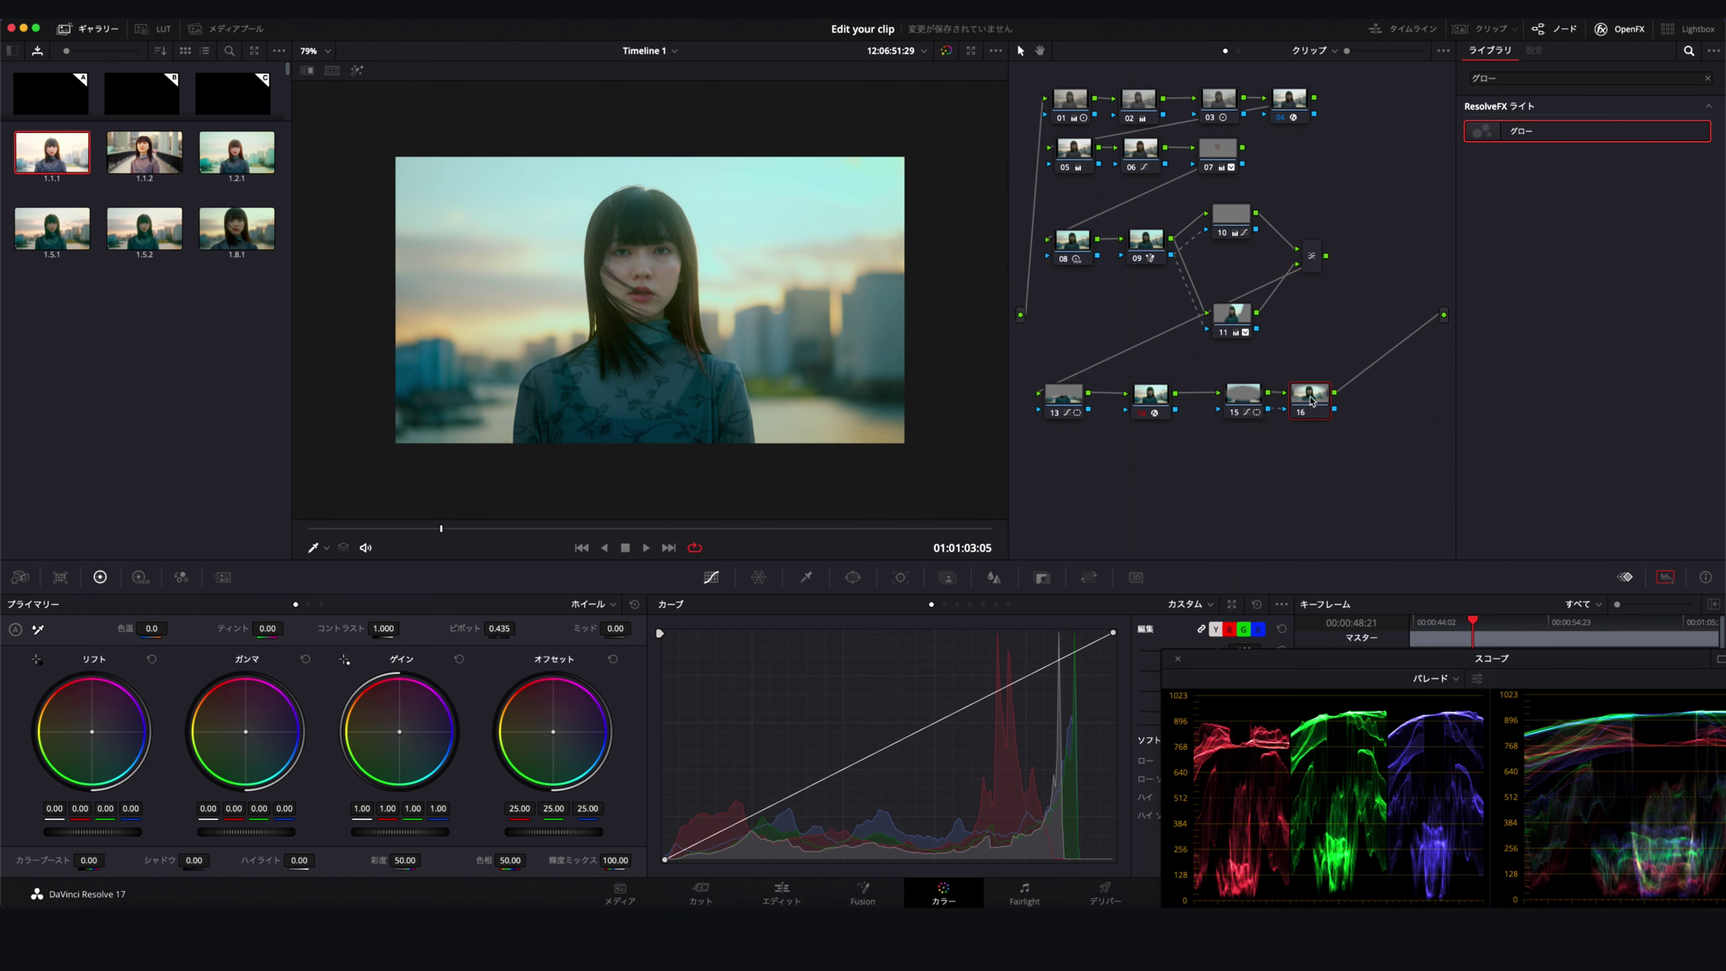
click(898, 740)
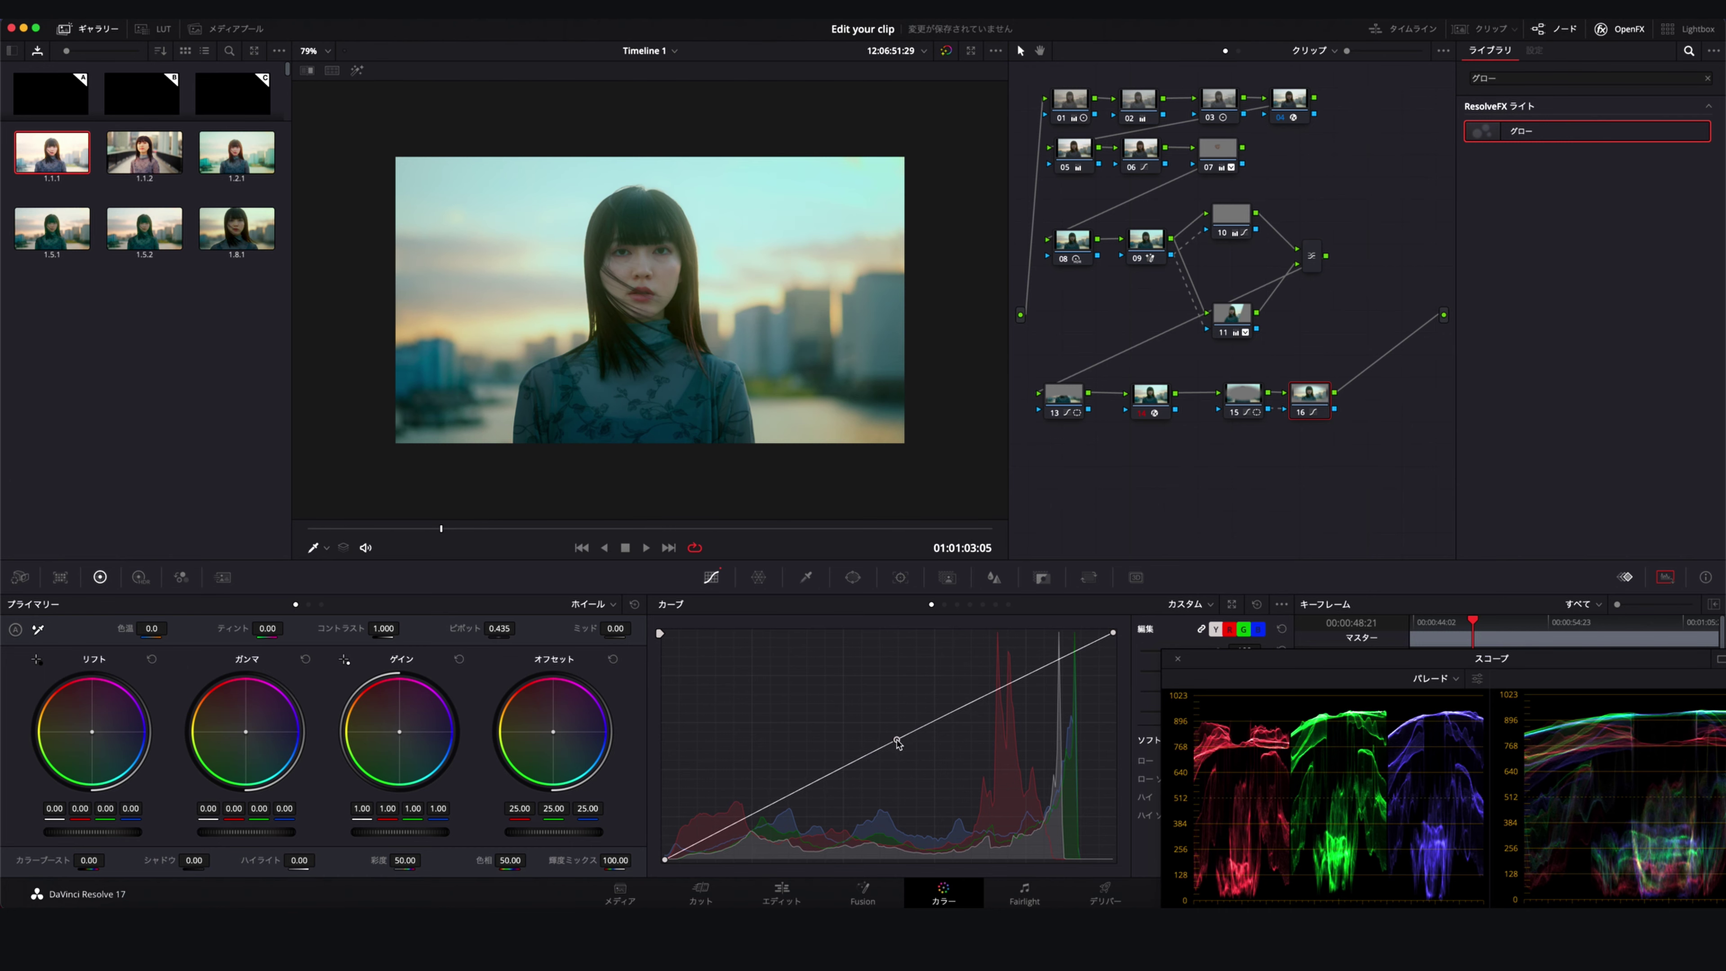
drag(897, 740, 899, 743)
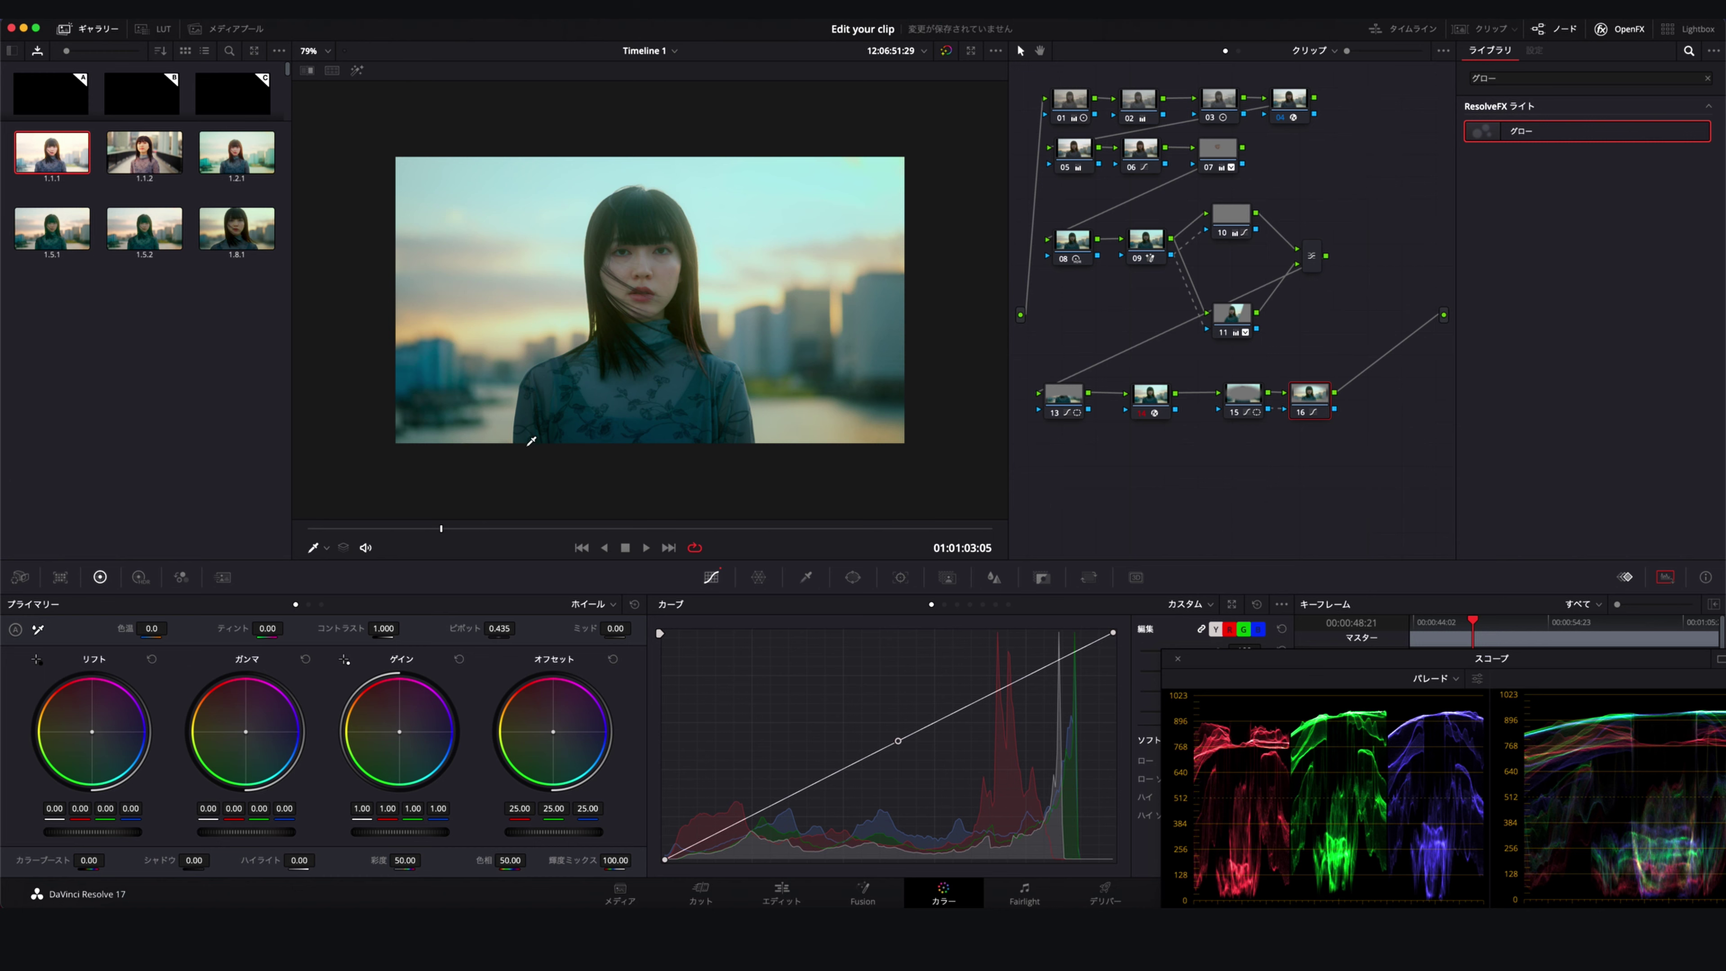
click(306, 529)
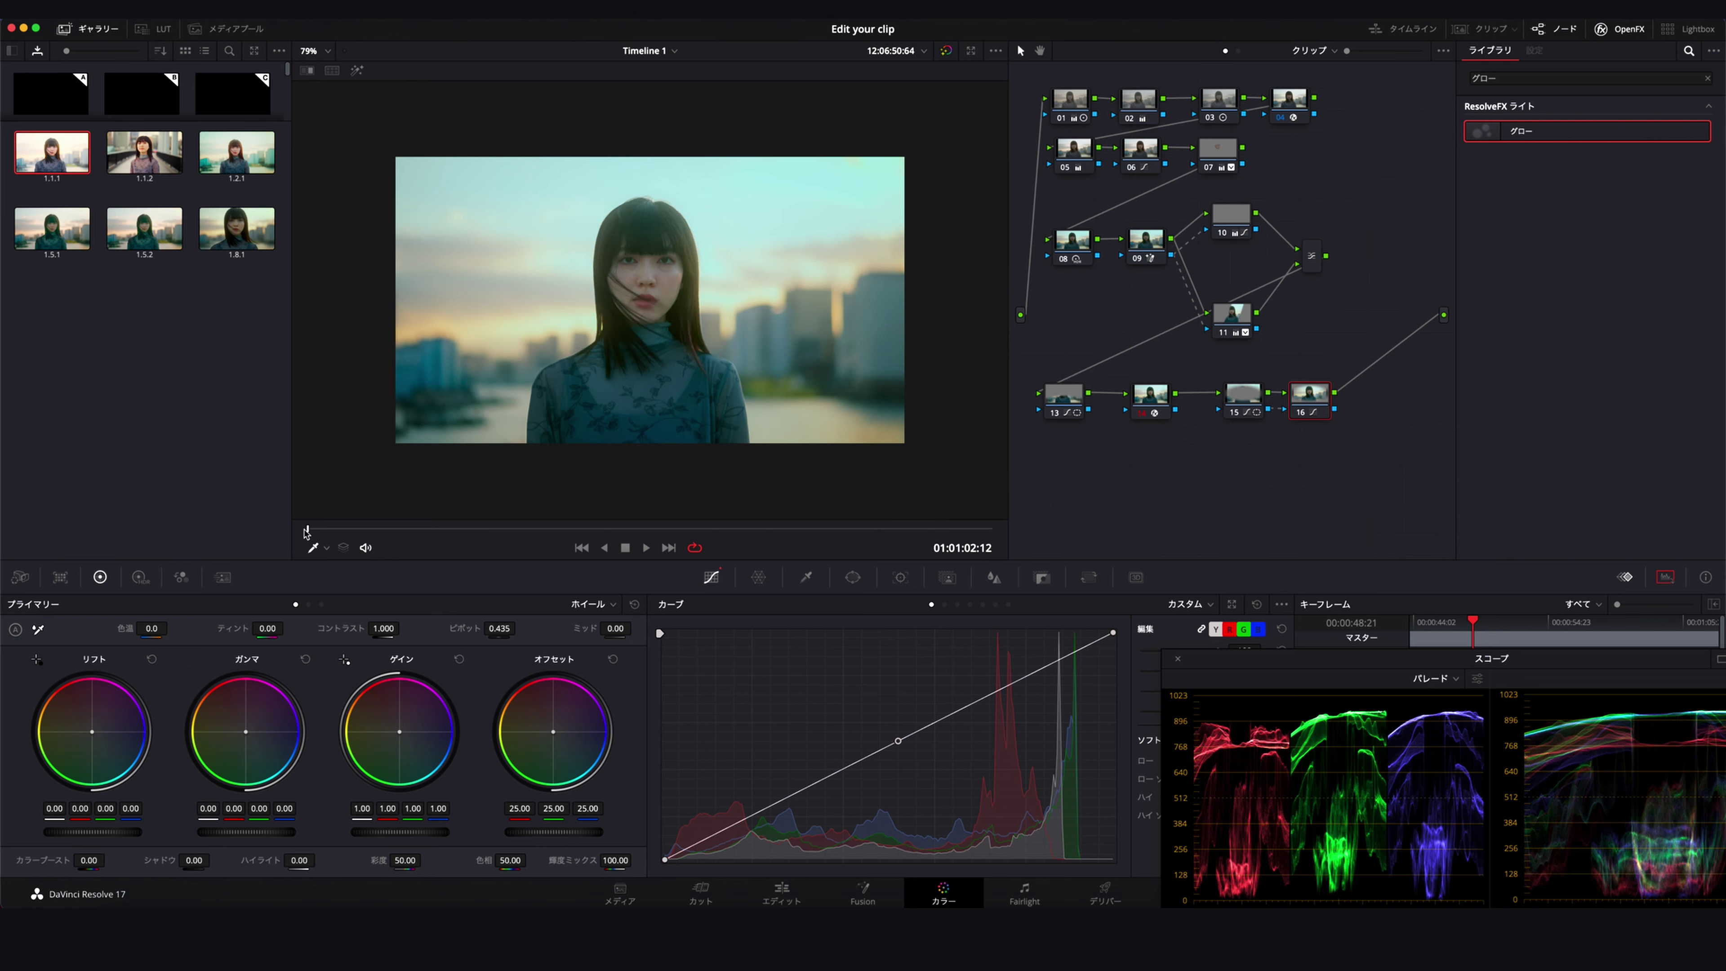
key(space)
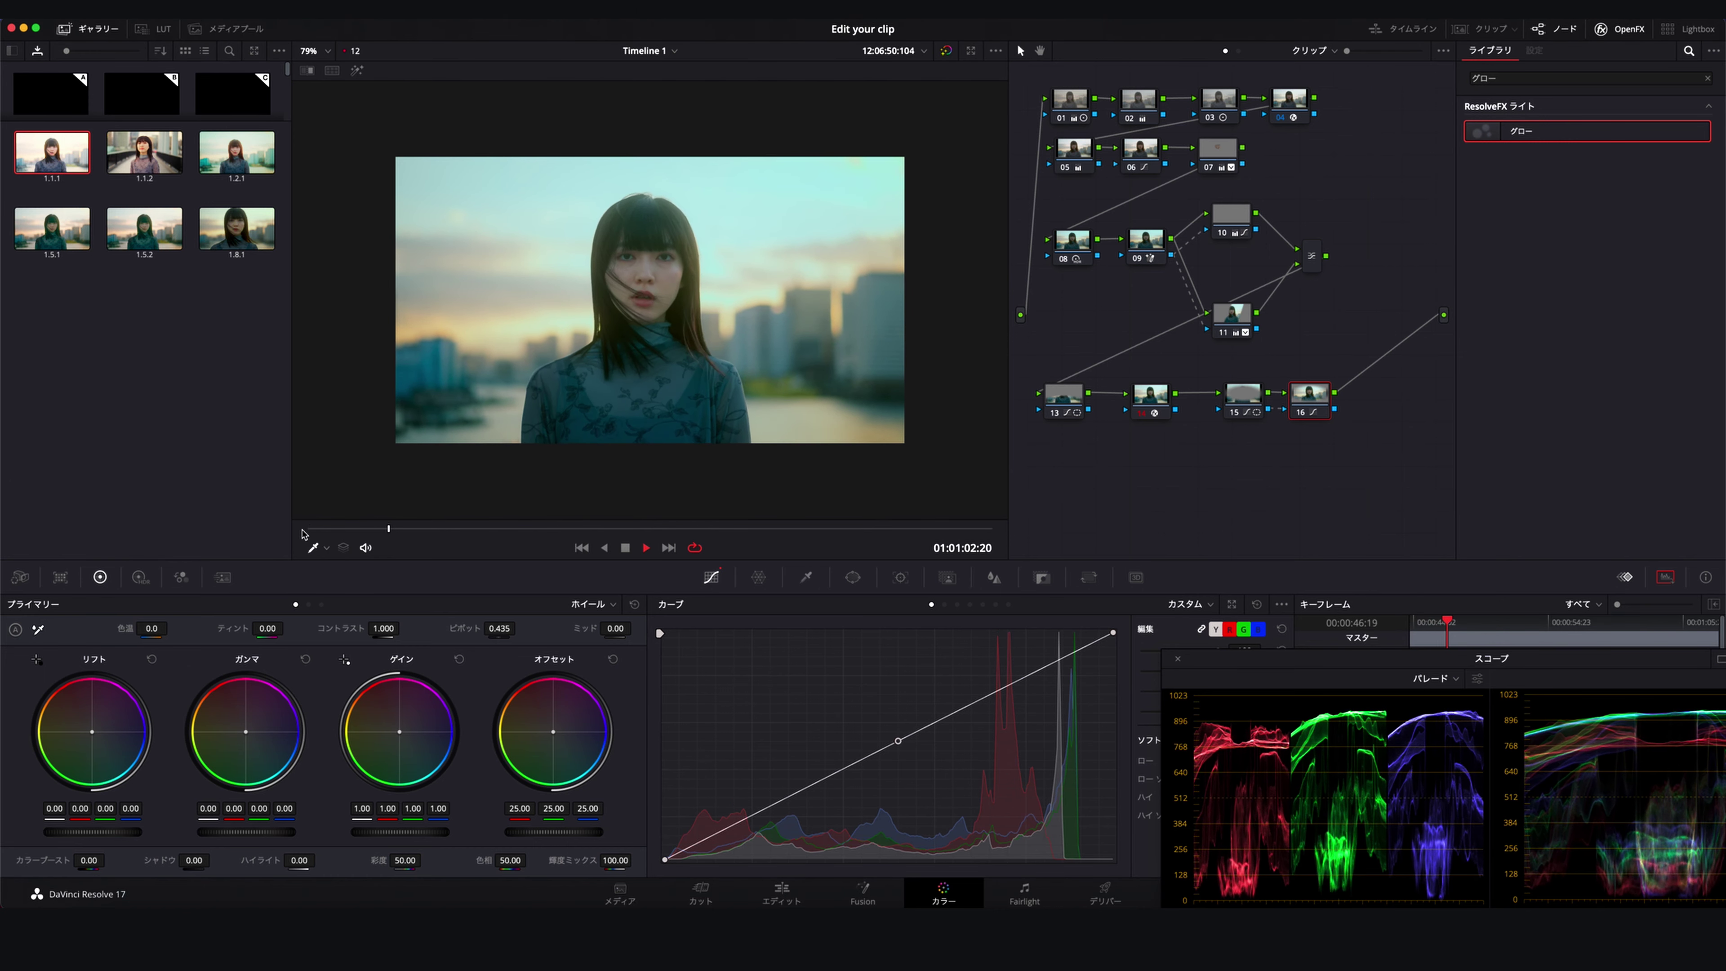
key(super+f)
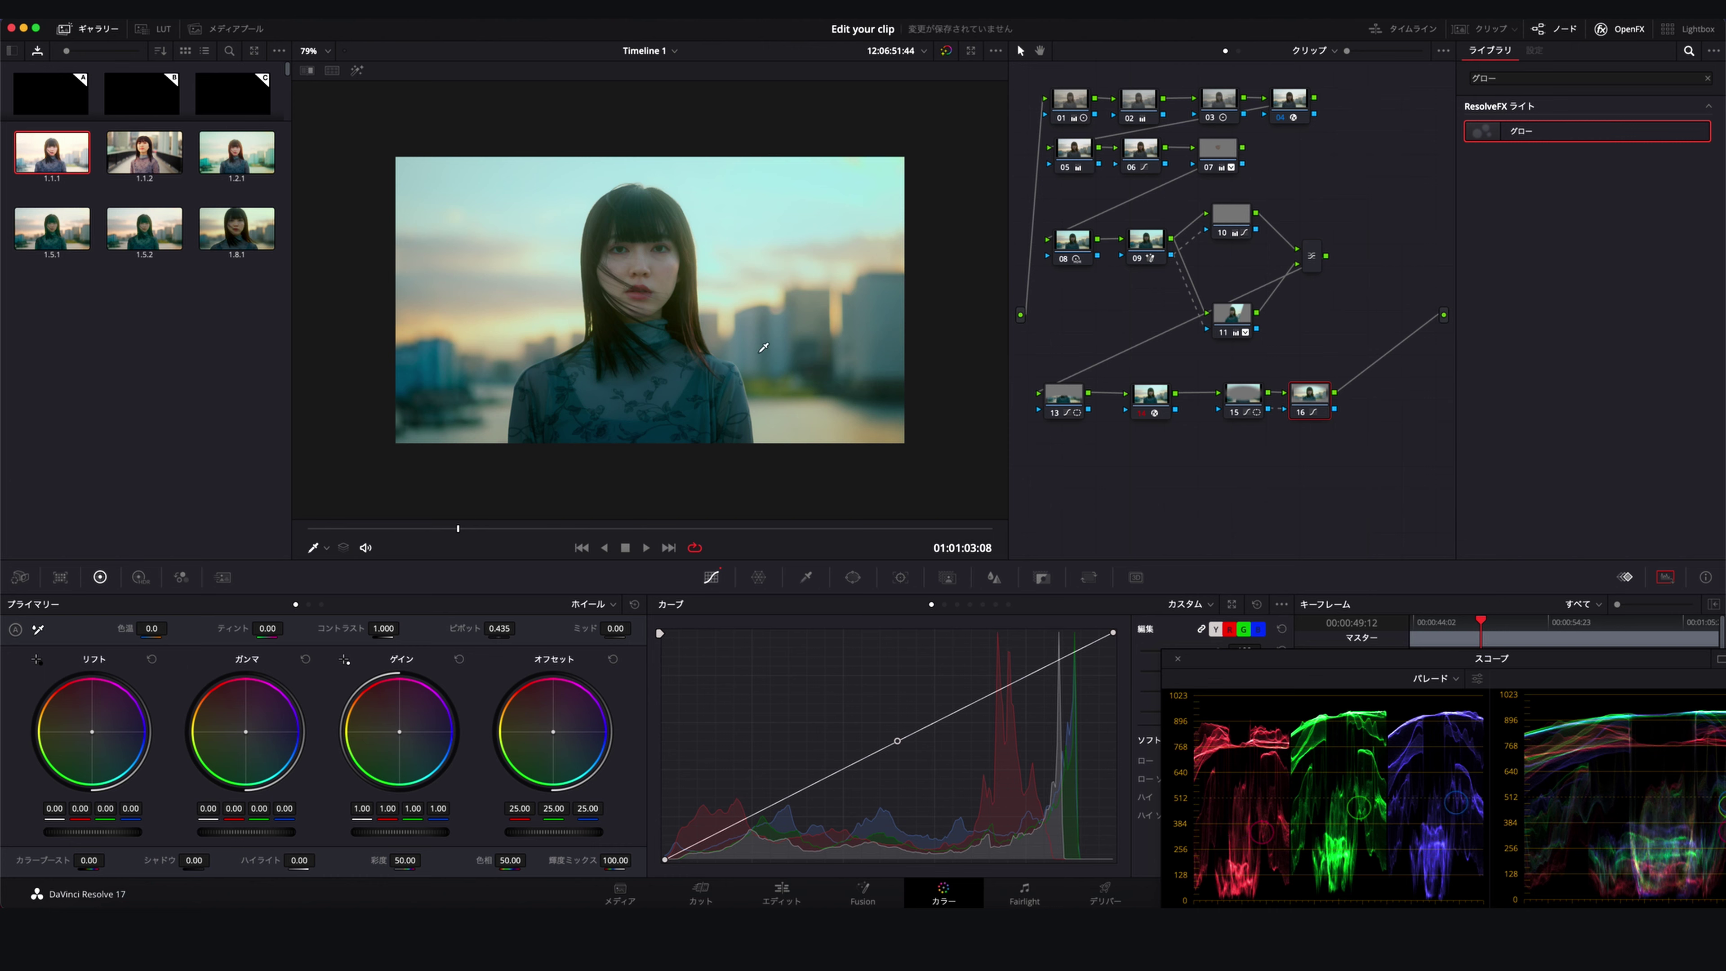
drag(1235, 315, 1232, 306)
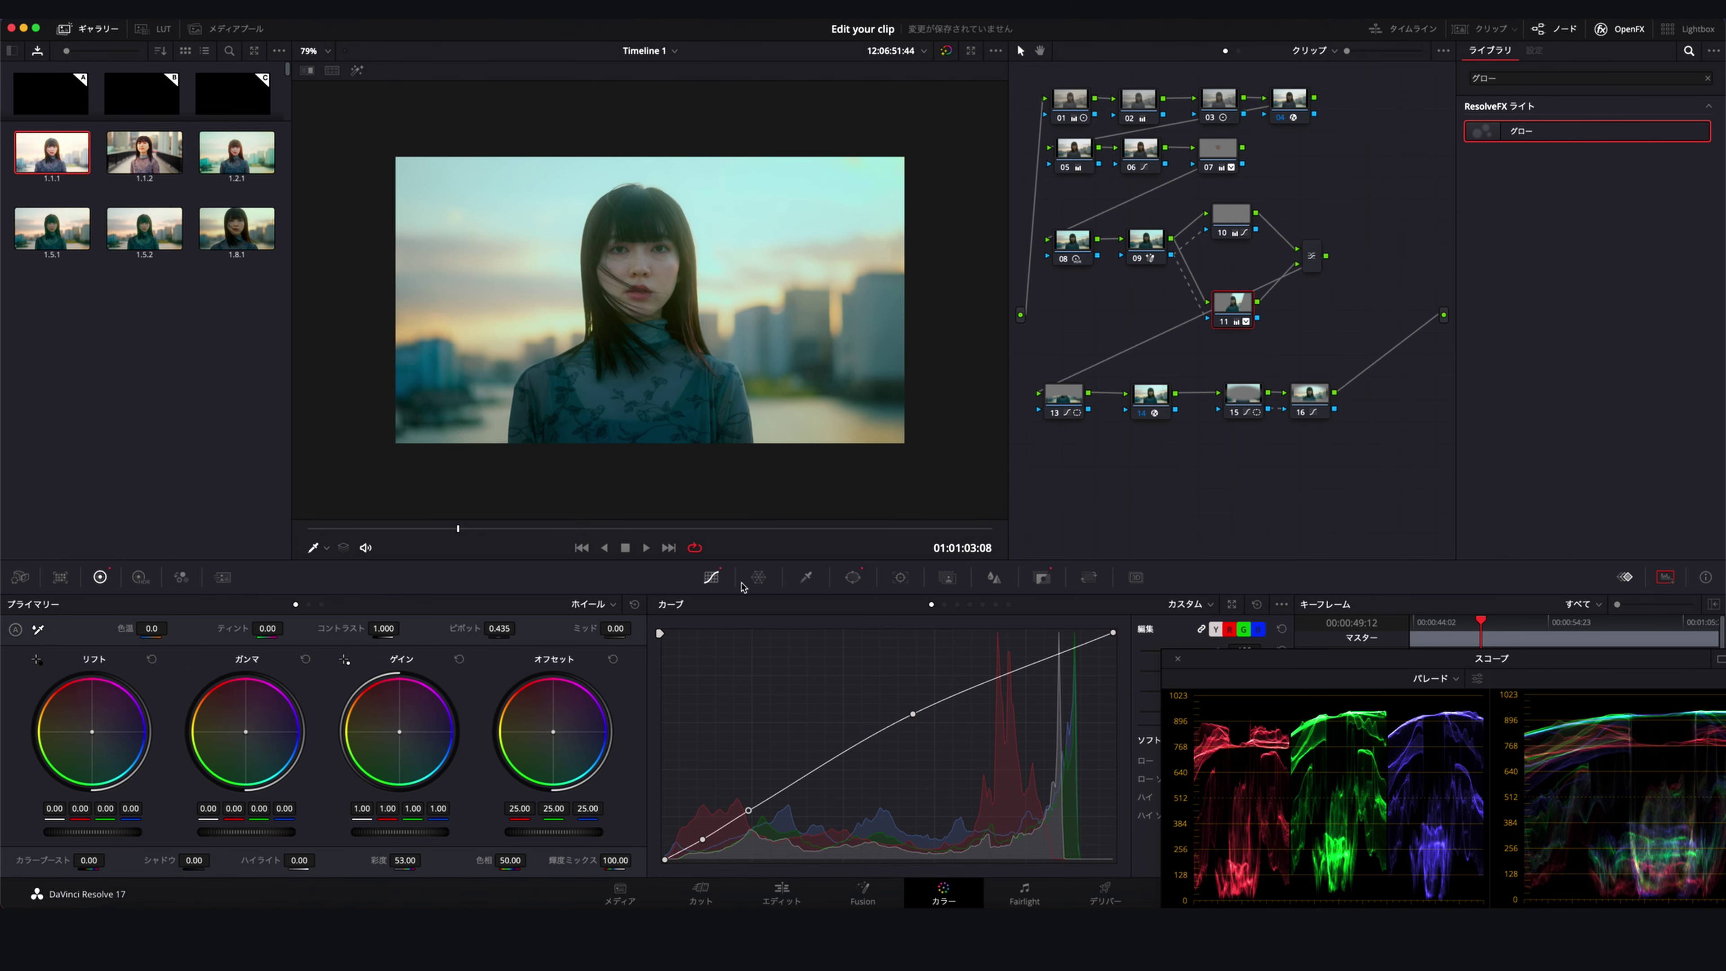
Sample the skin onto node 11's Hue vs Sat curve and raise the skin-tone saturation
click(958, 605)
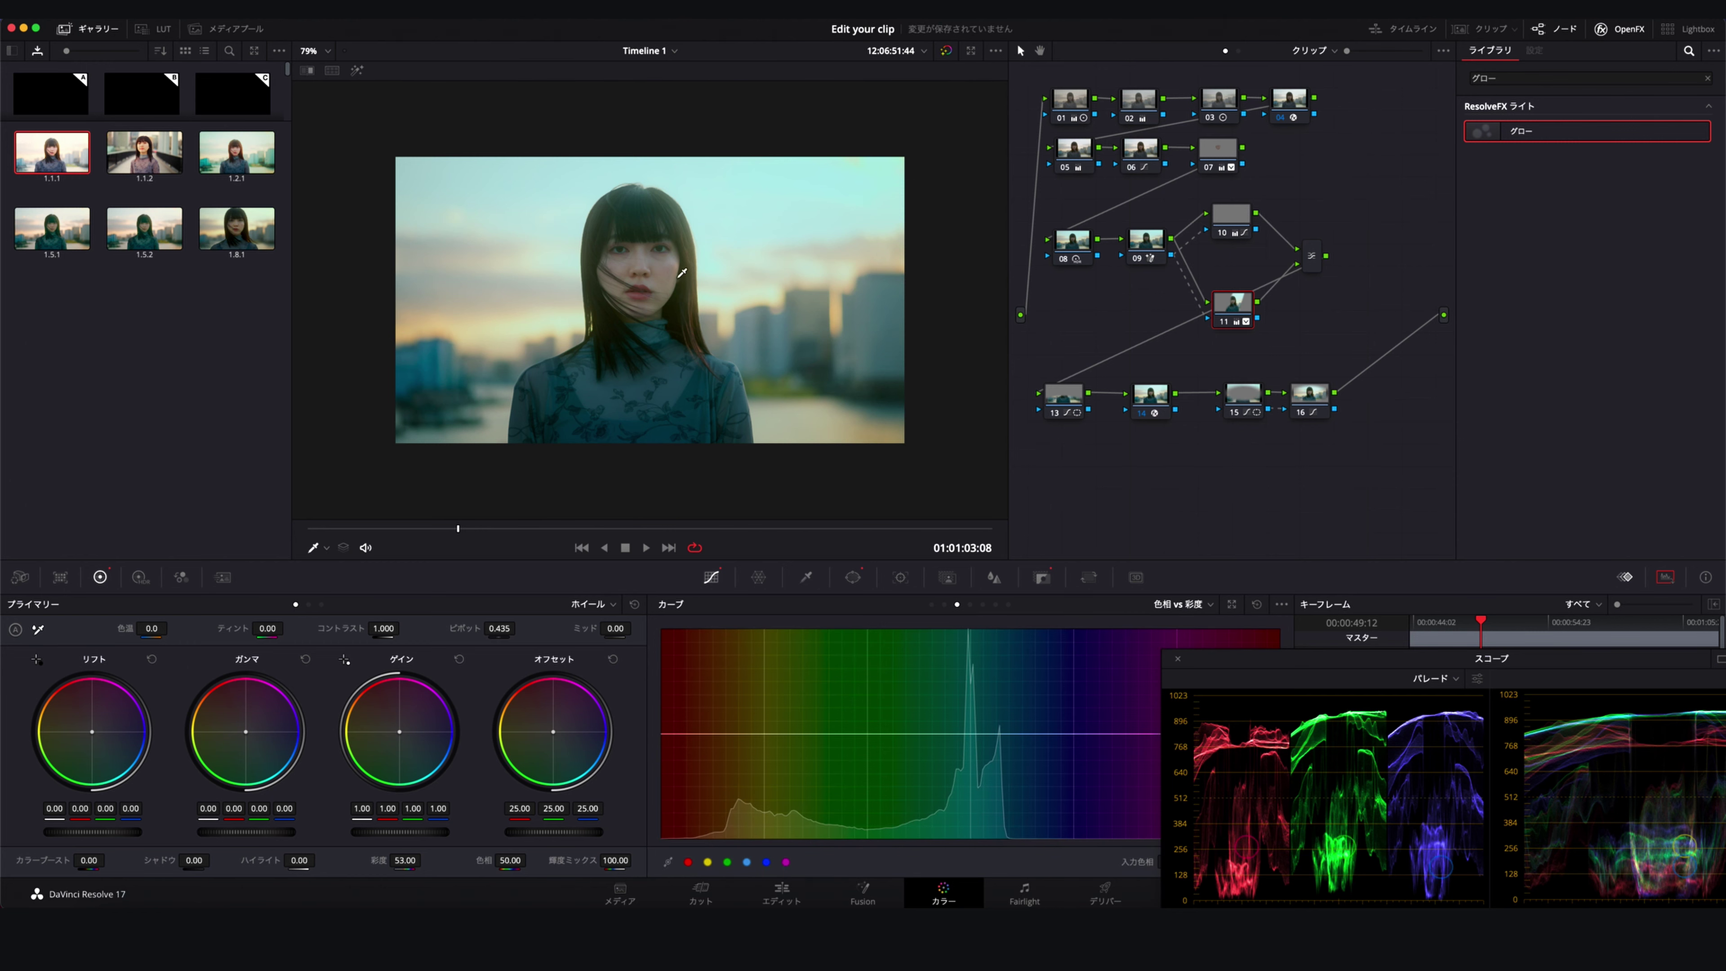
click(665, 269)
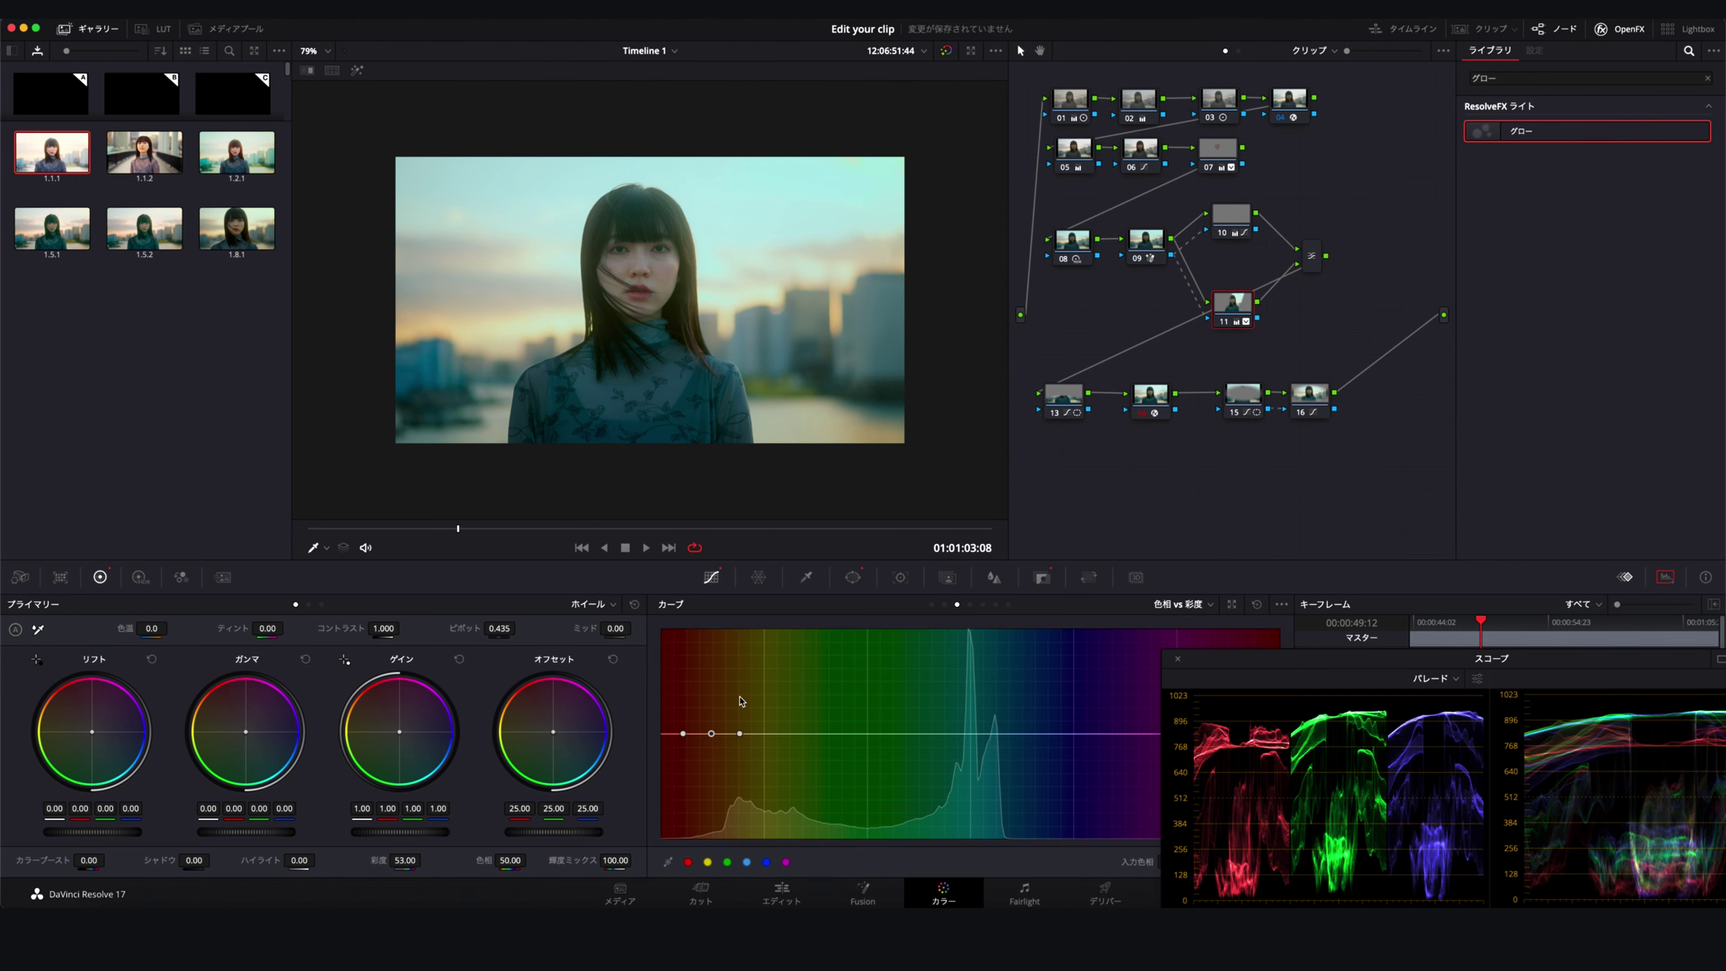
drag(711, 734, 679, 734)
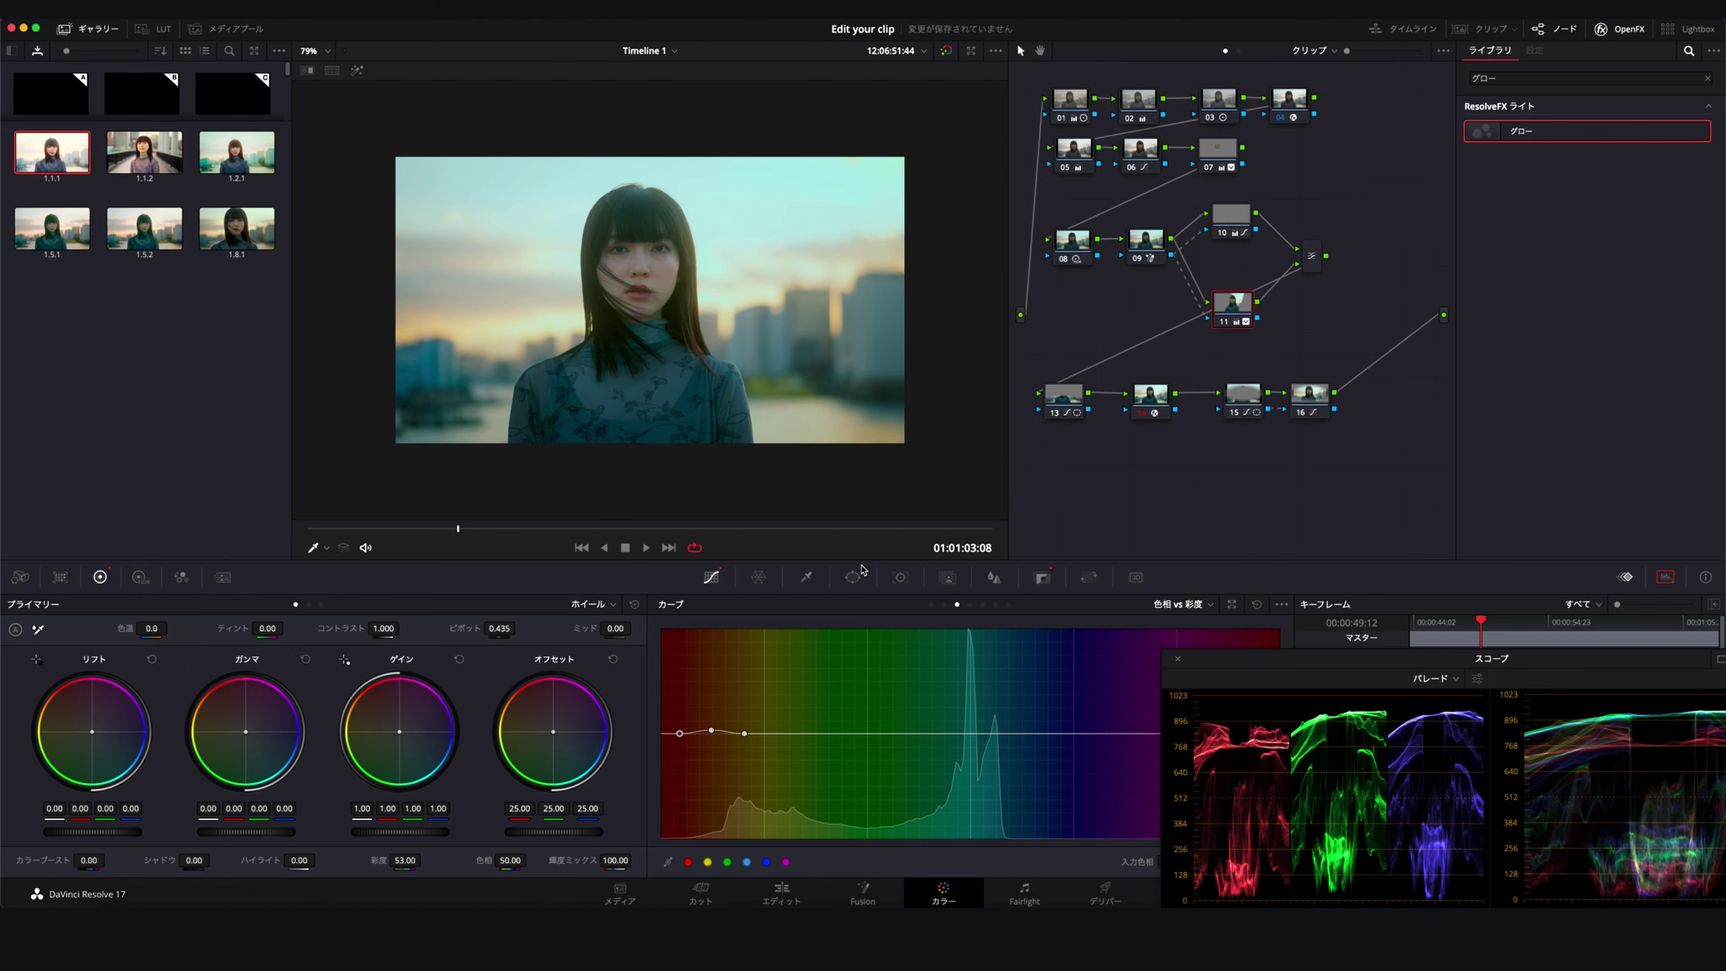
click(575, 529)
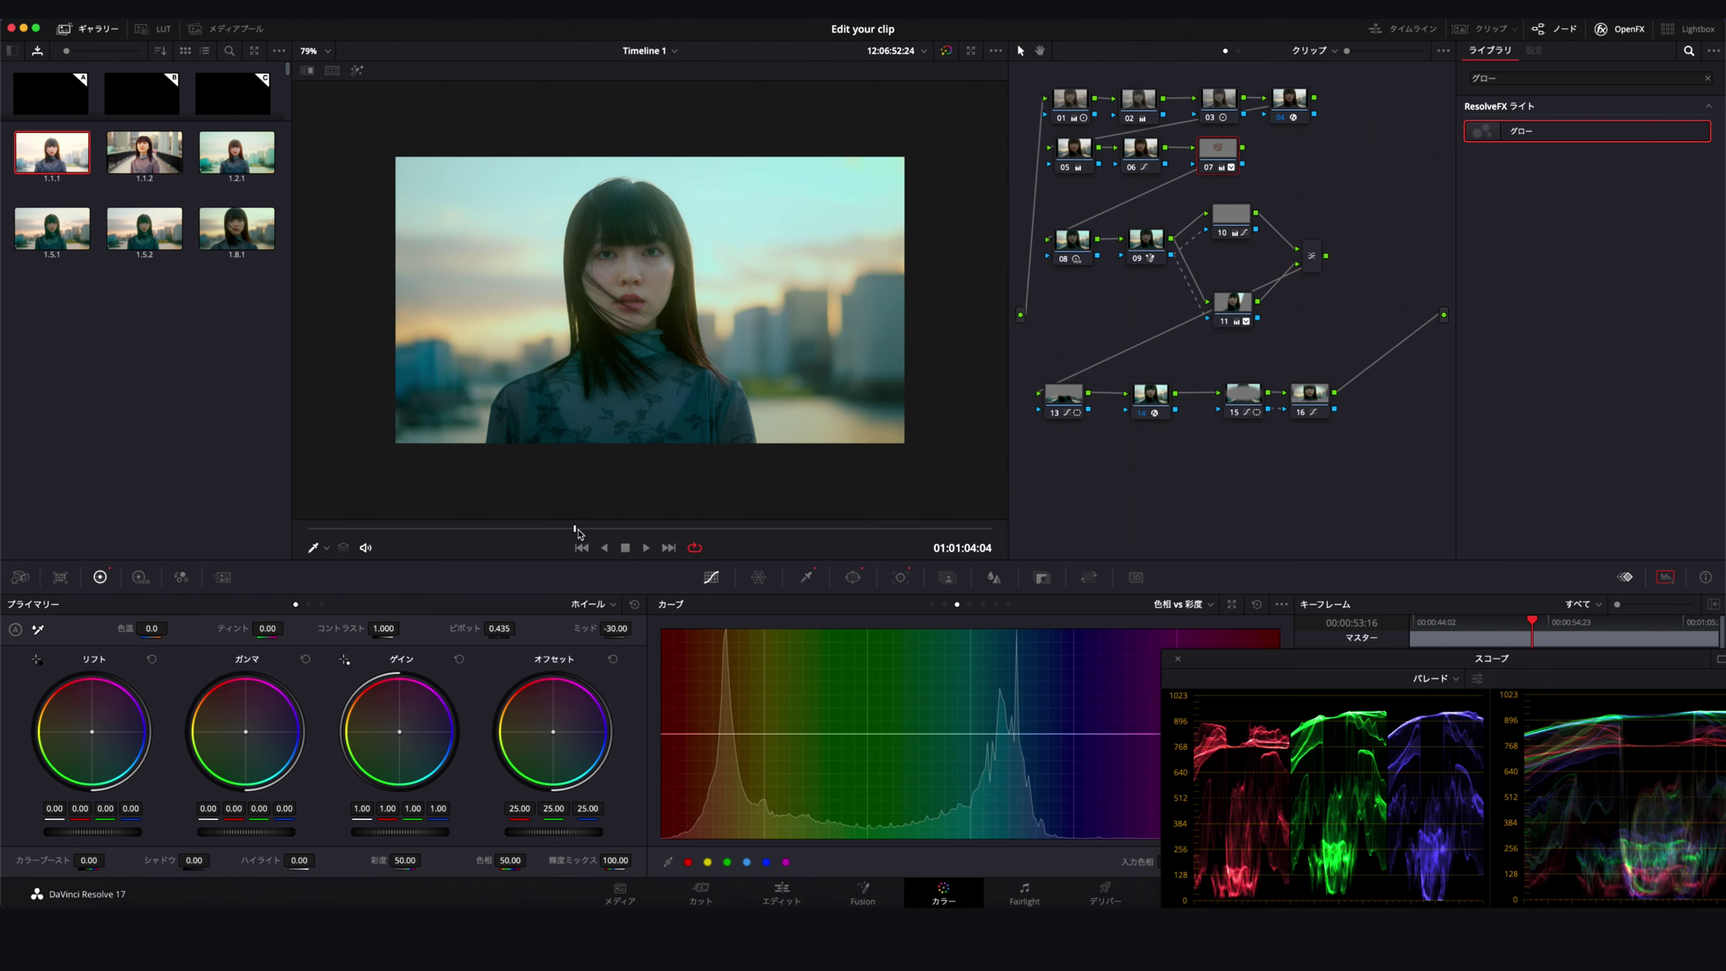